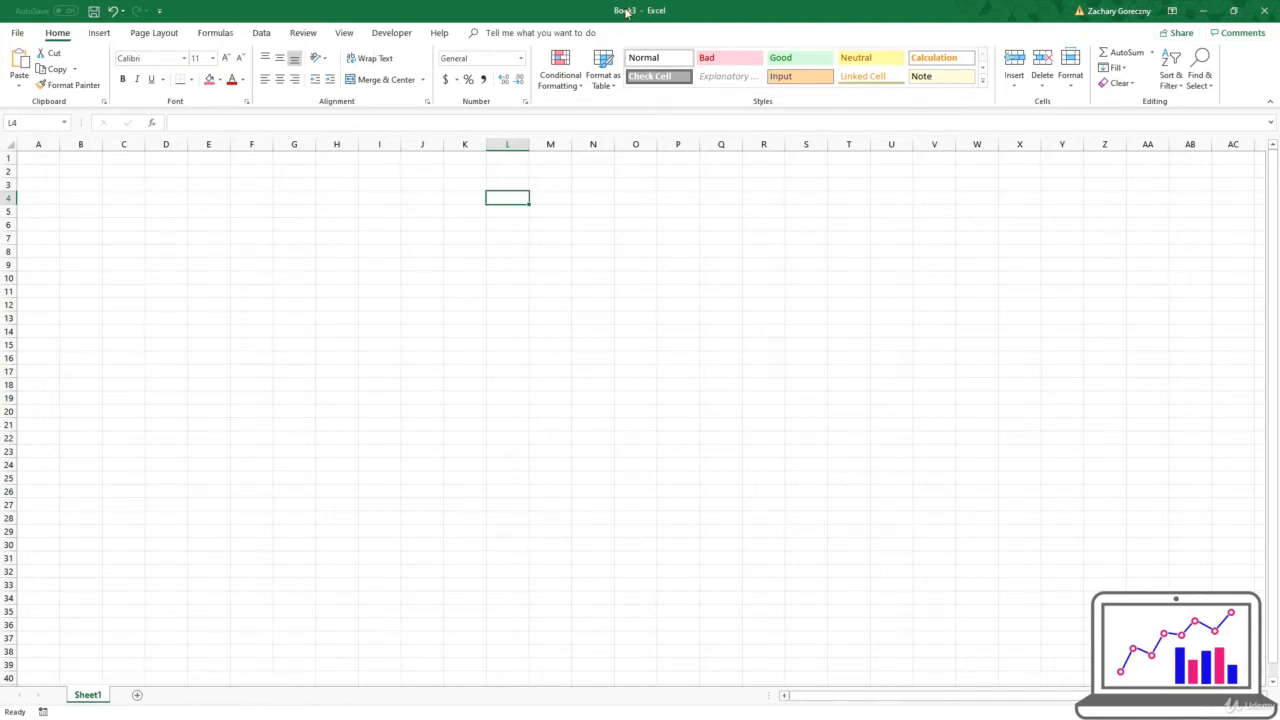
left_click(396, 290)
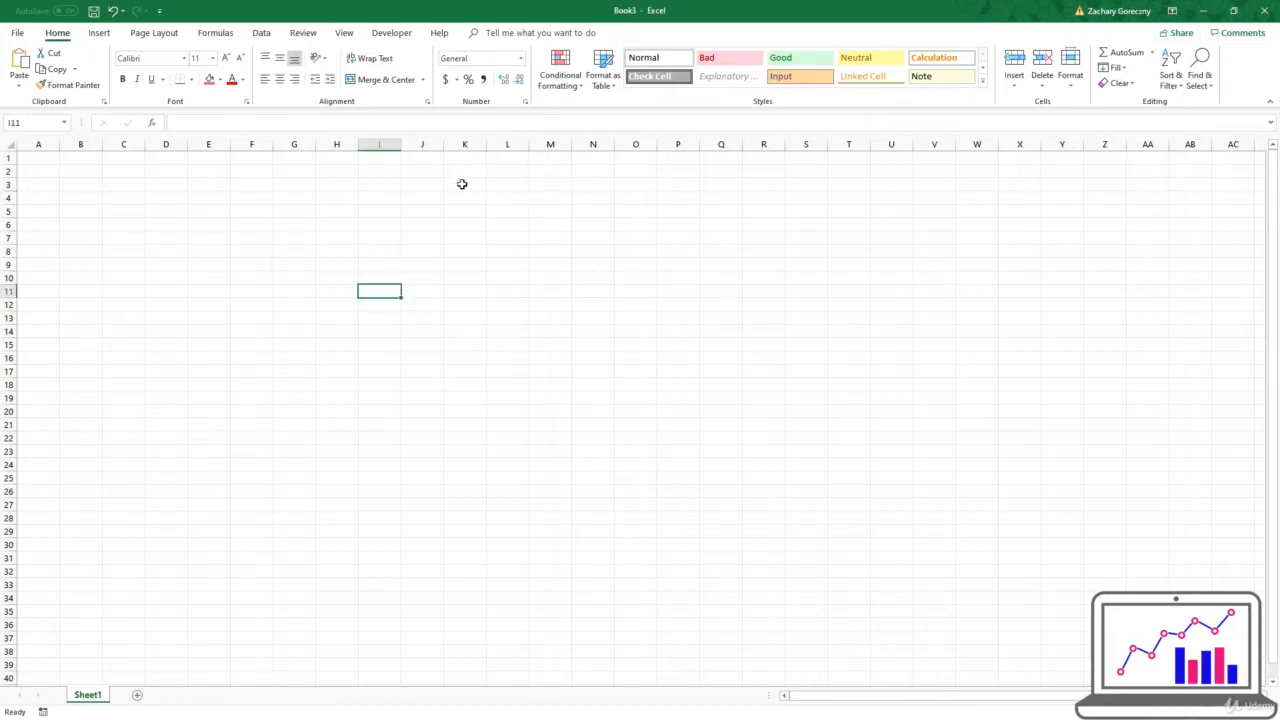
left_click(285, 210)
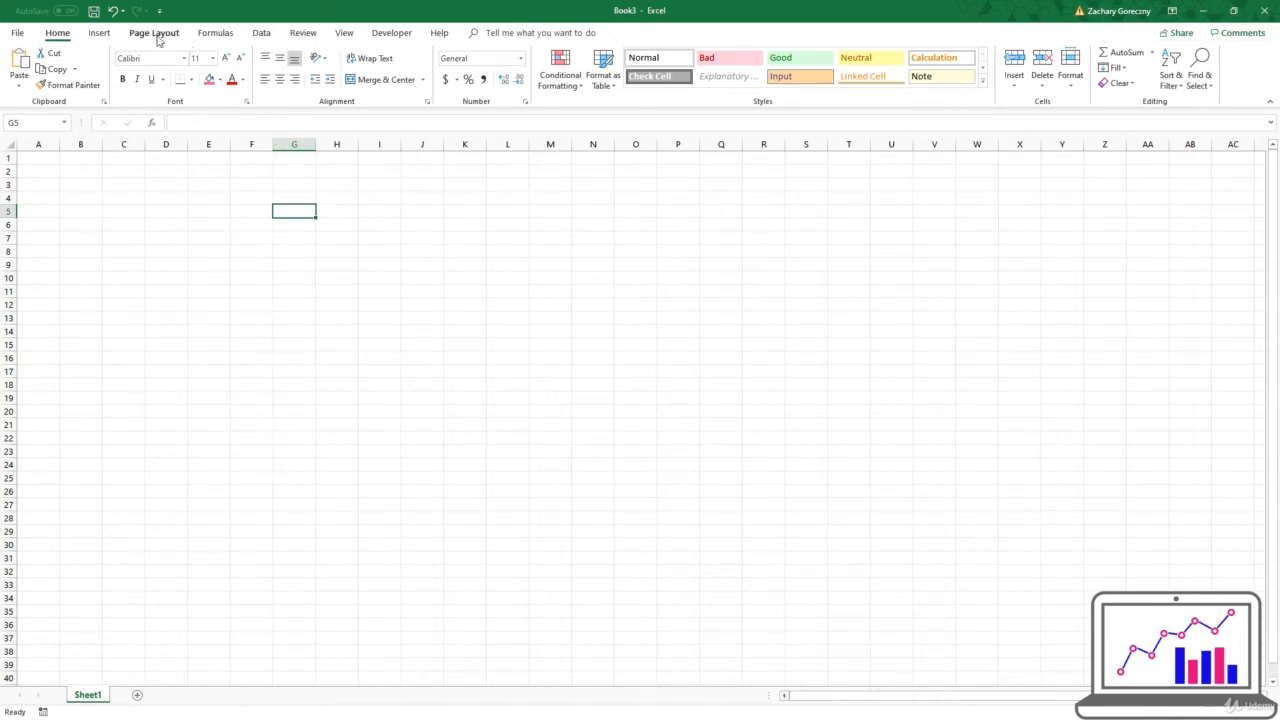
- Look through the workbook's file management pages, including info, print, share, export and the start page with templates and recent files
left_click(17, 33)
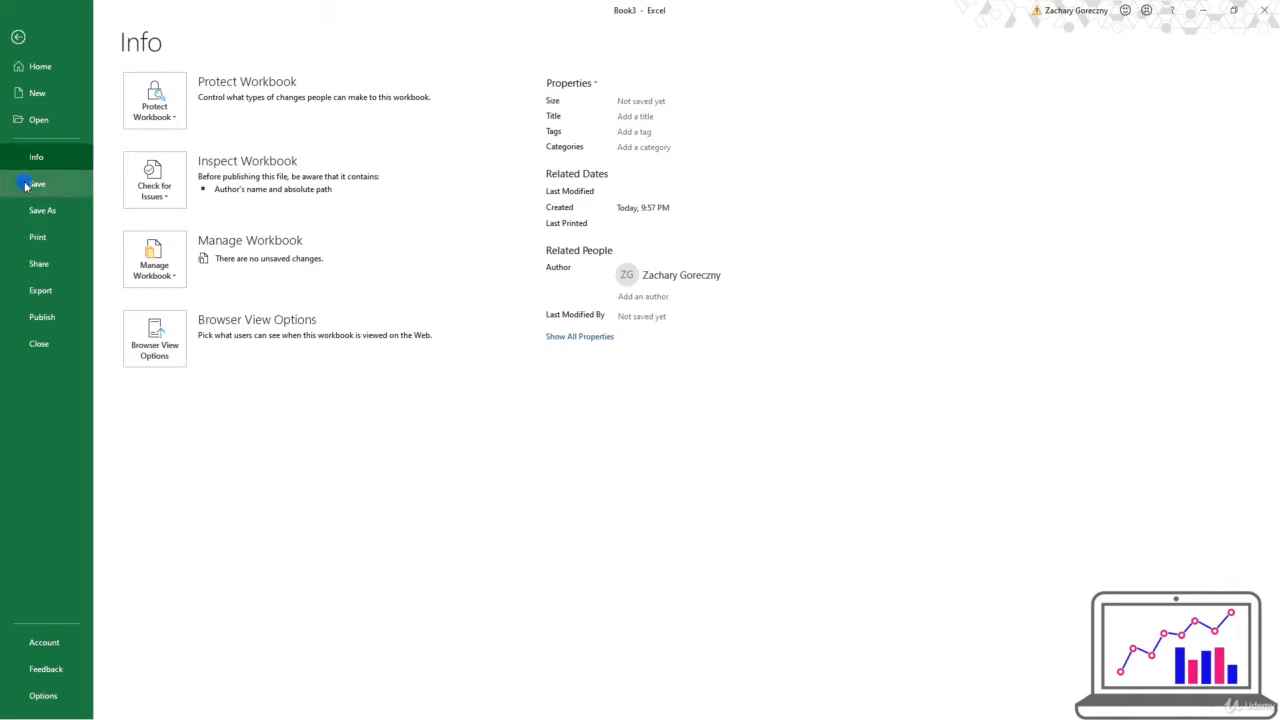
left_click(45, 211)
left_click(62, 228)
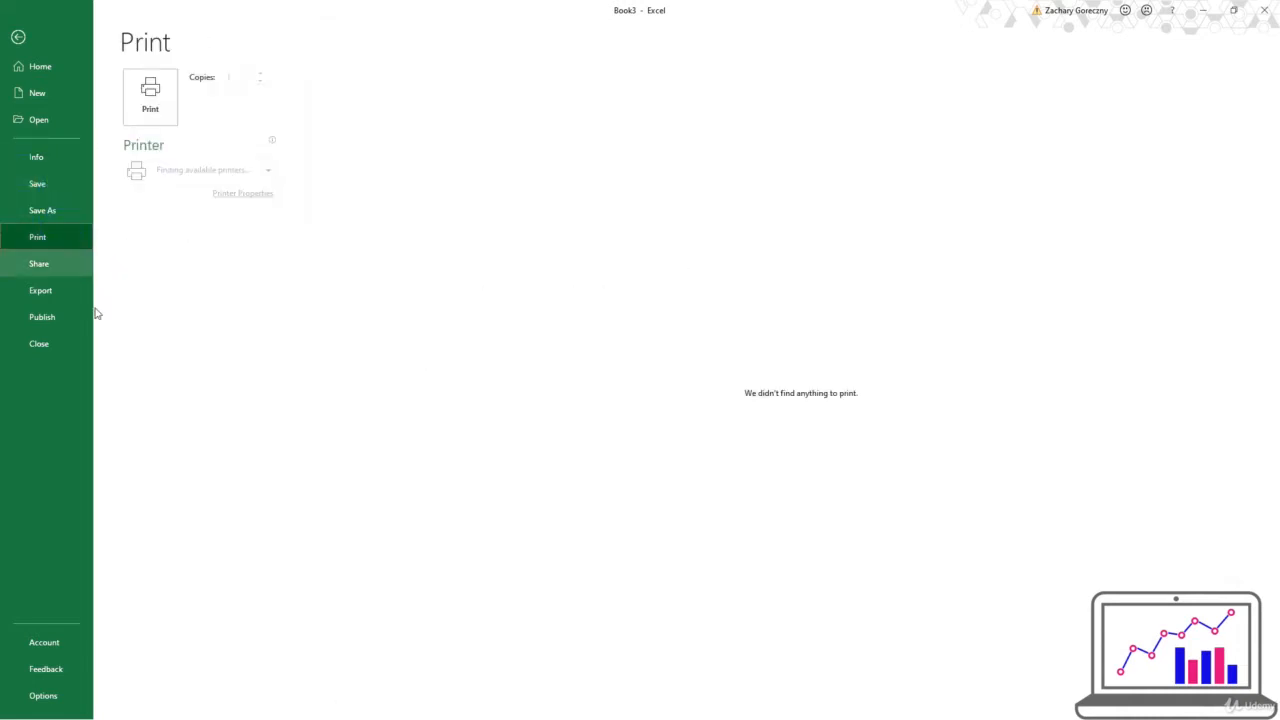
left_click(38, 263)
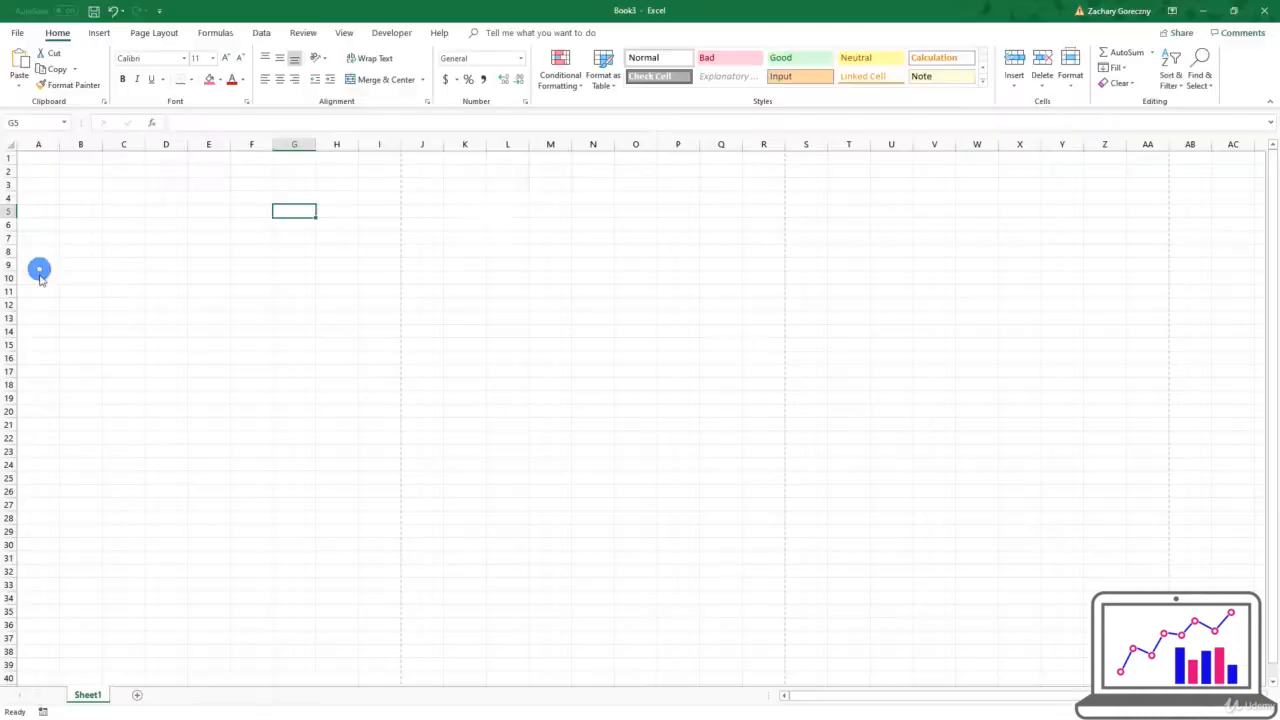
left_click(734, 211)
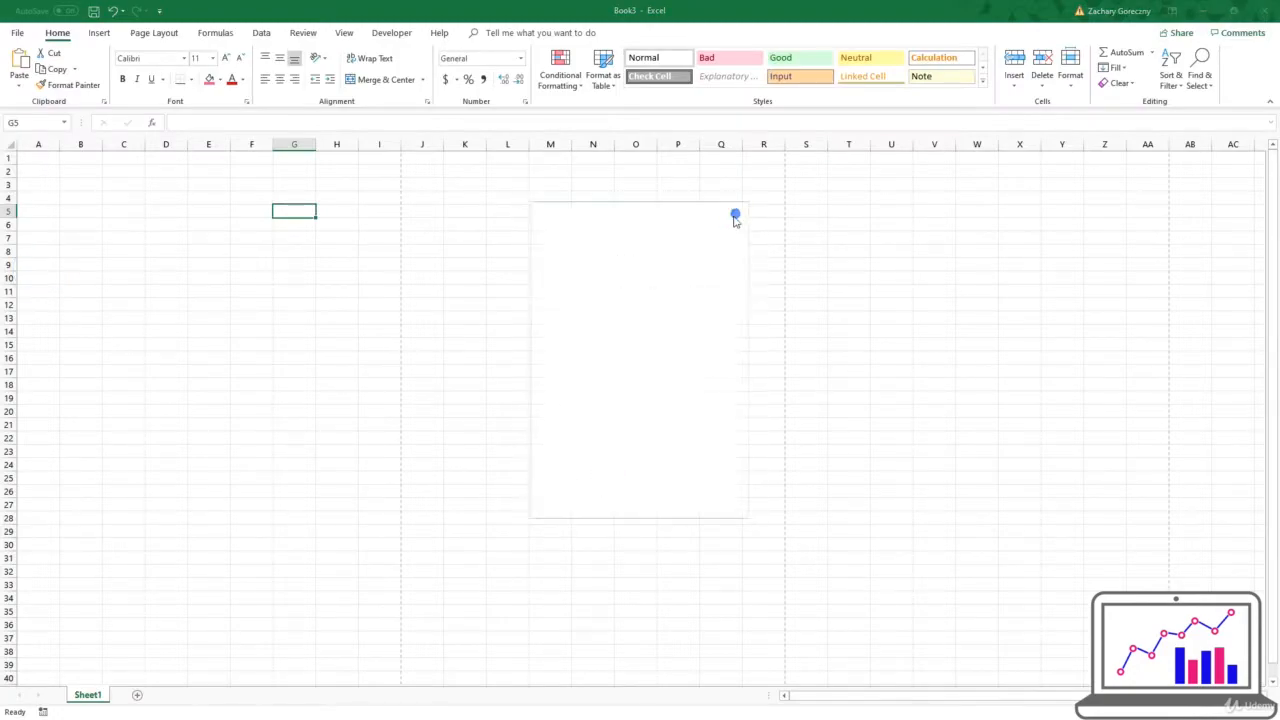
left_click(16, 33)
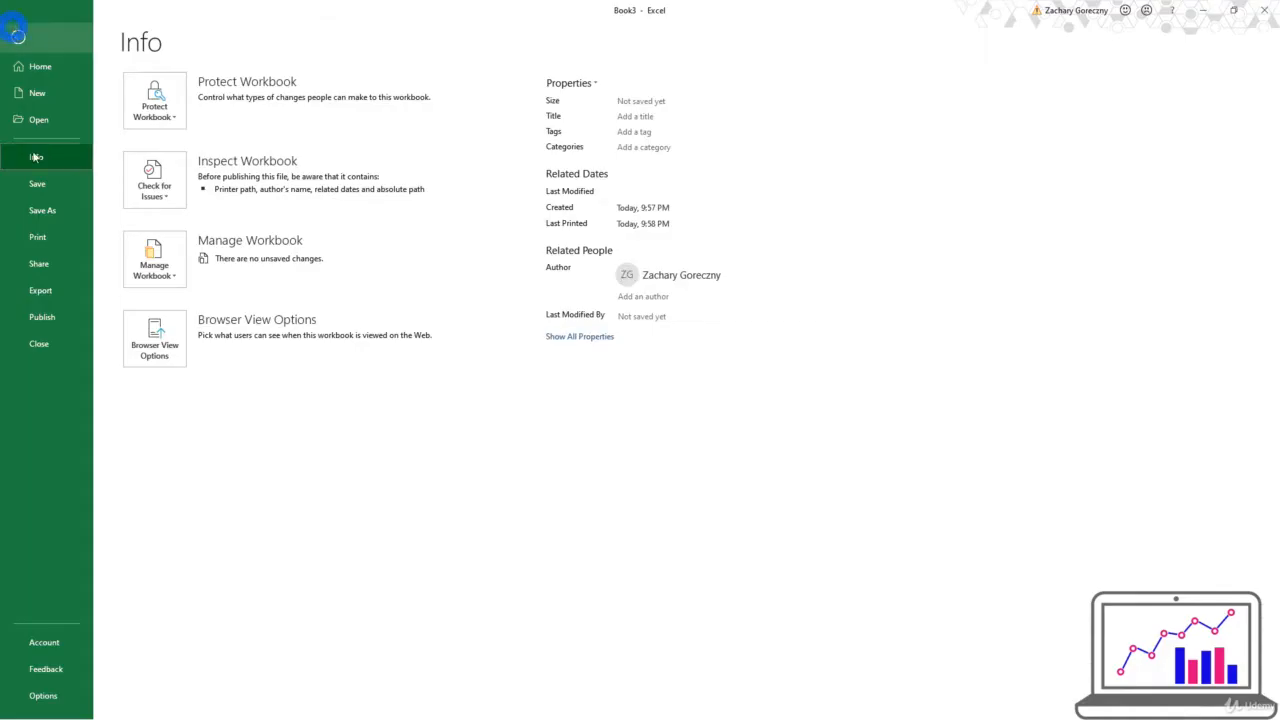
left_click(45, 290)
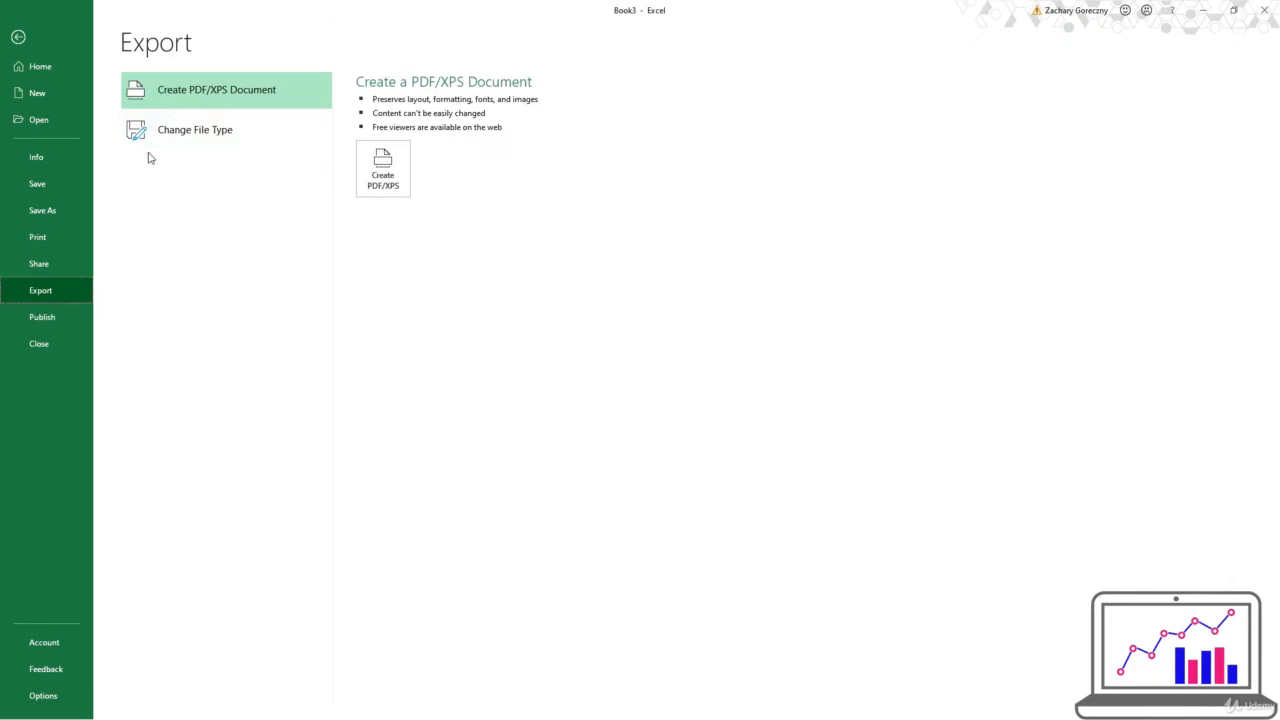
left_click(40, 66)
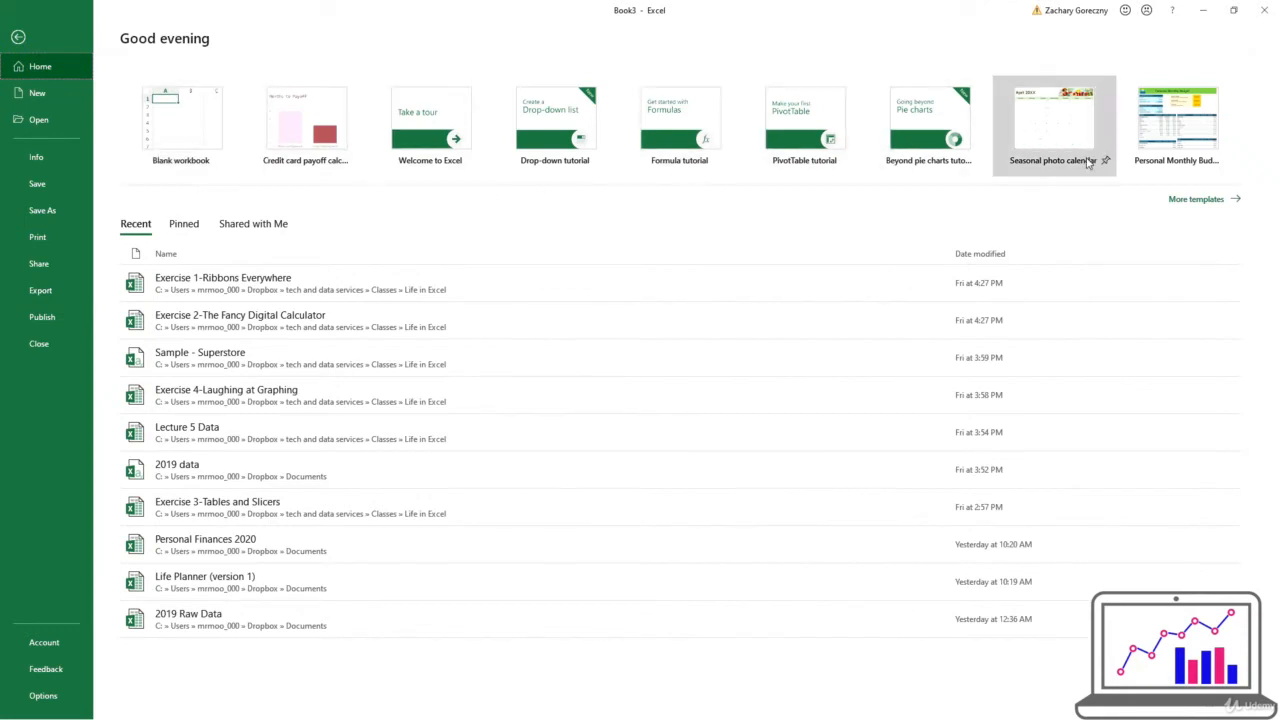
left_click(18, 37)
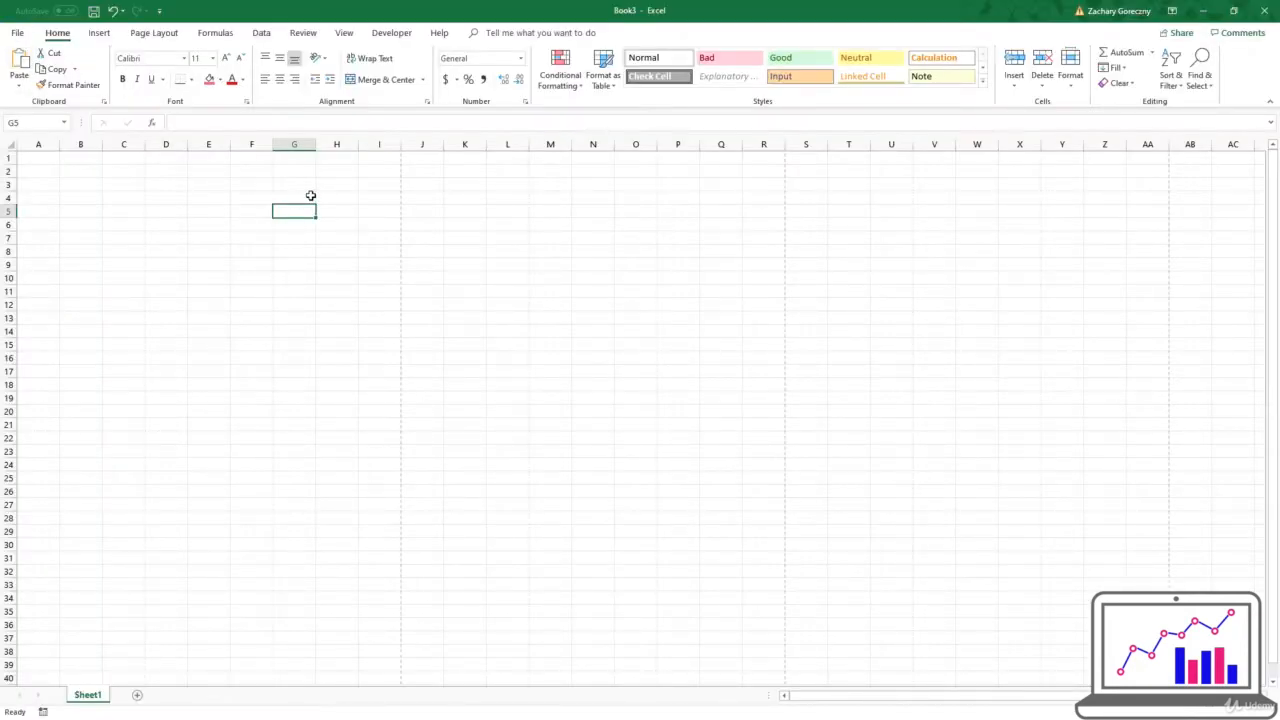
left_click(278, 264)
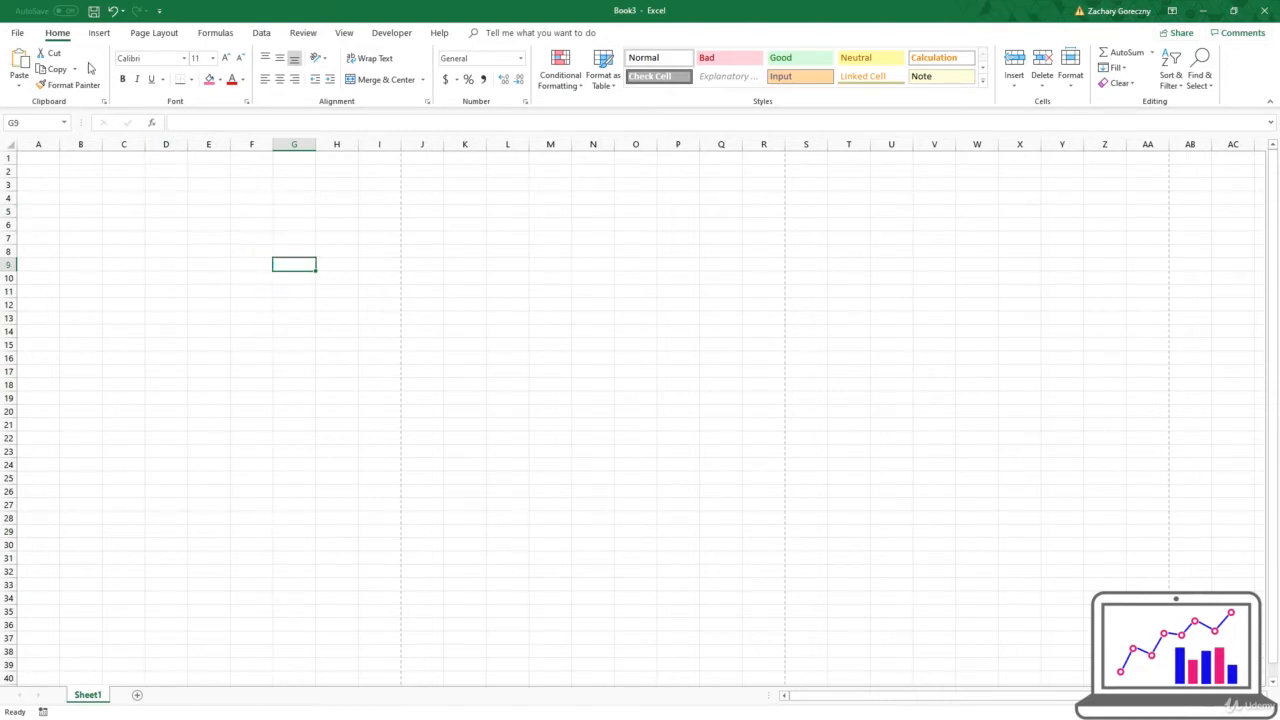
left_click(57, 35)
left_click(20, 86)
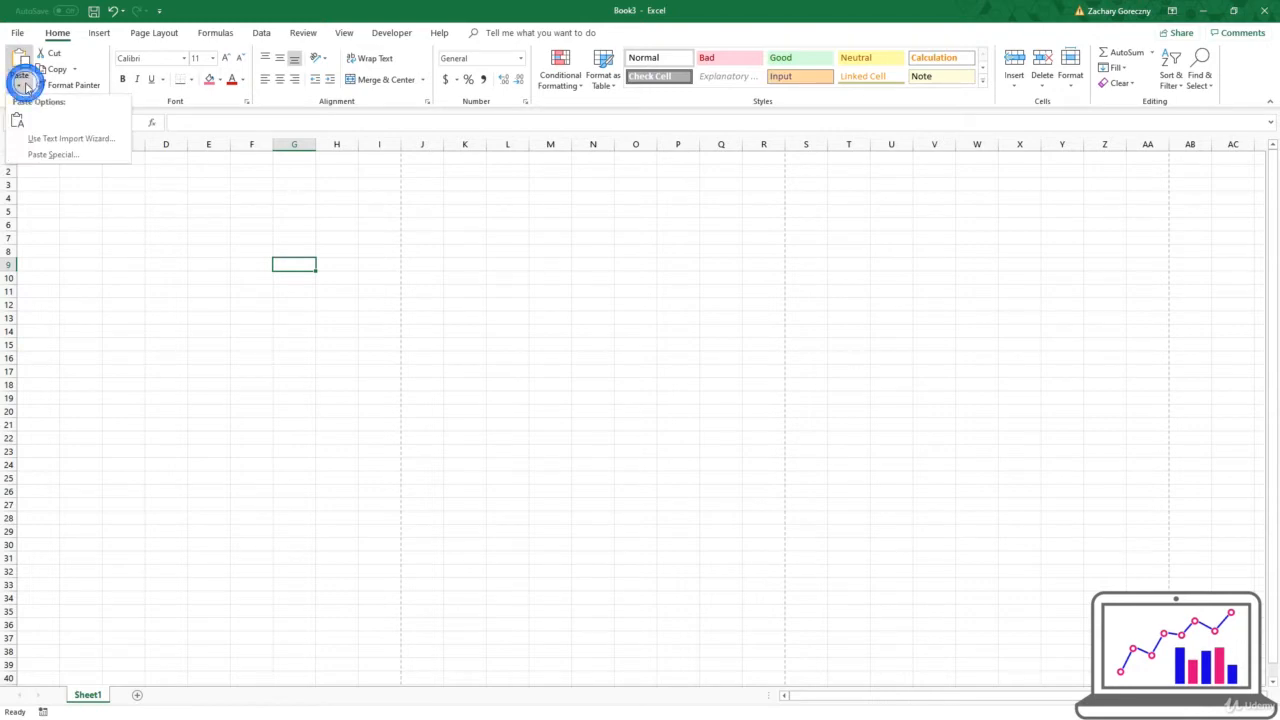
left_click(20, 86)
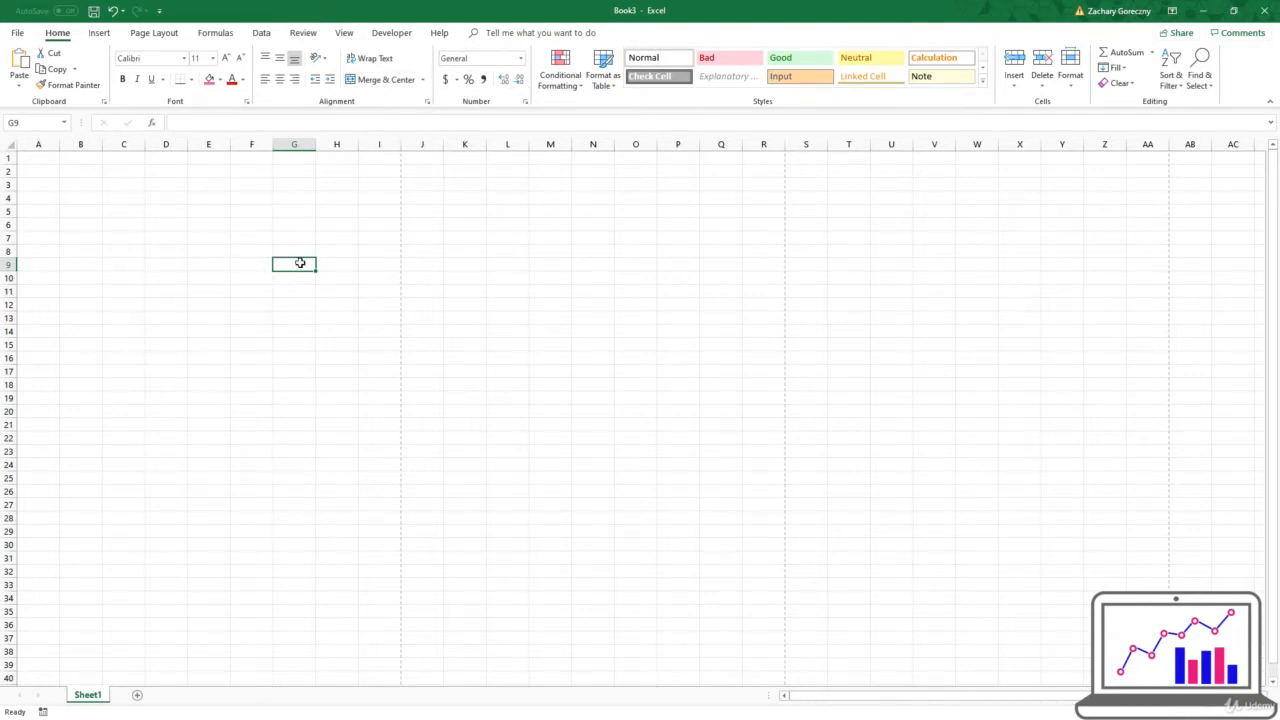
- Enter 5.34 in cell G9 and apply the Accounting number format with a dollar sign
type("5.34")
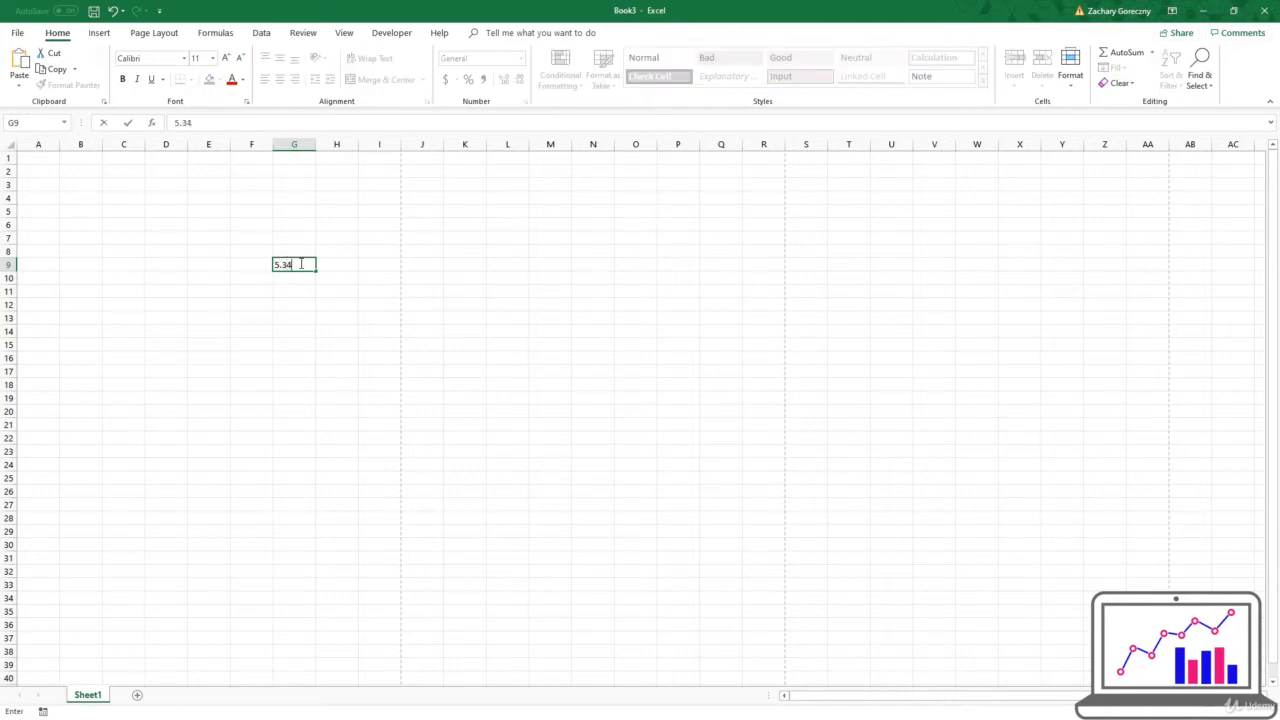
key("Tab")
left_click(305, 264)
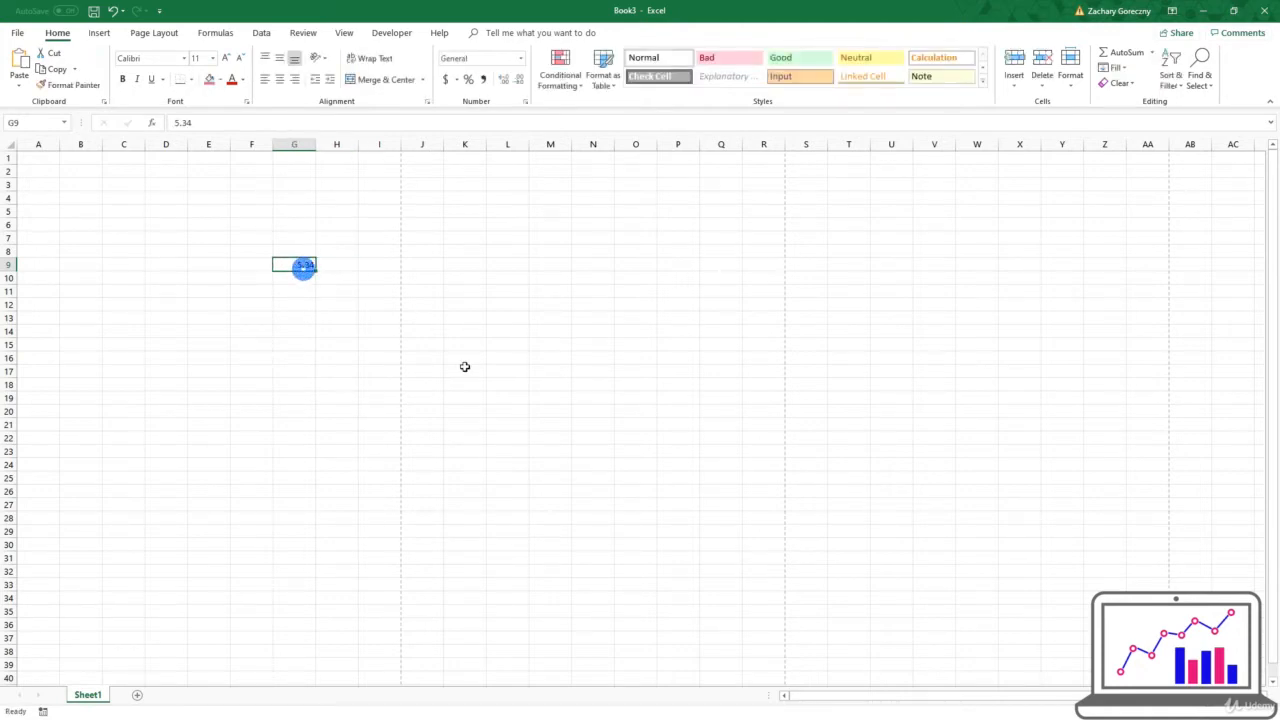
left_click(442, 79)
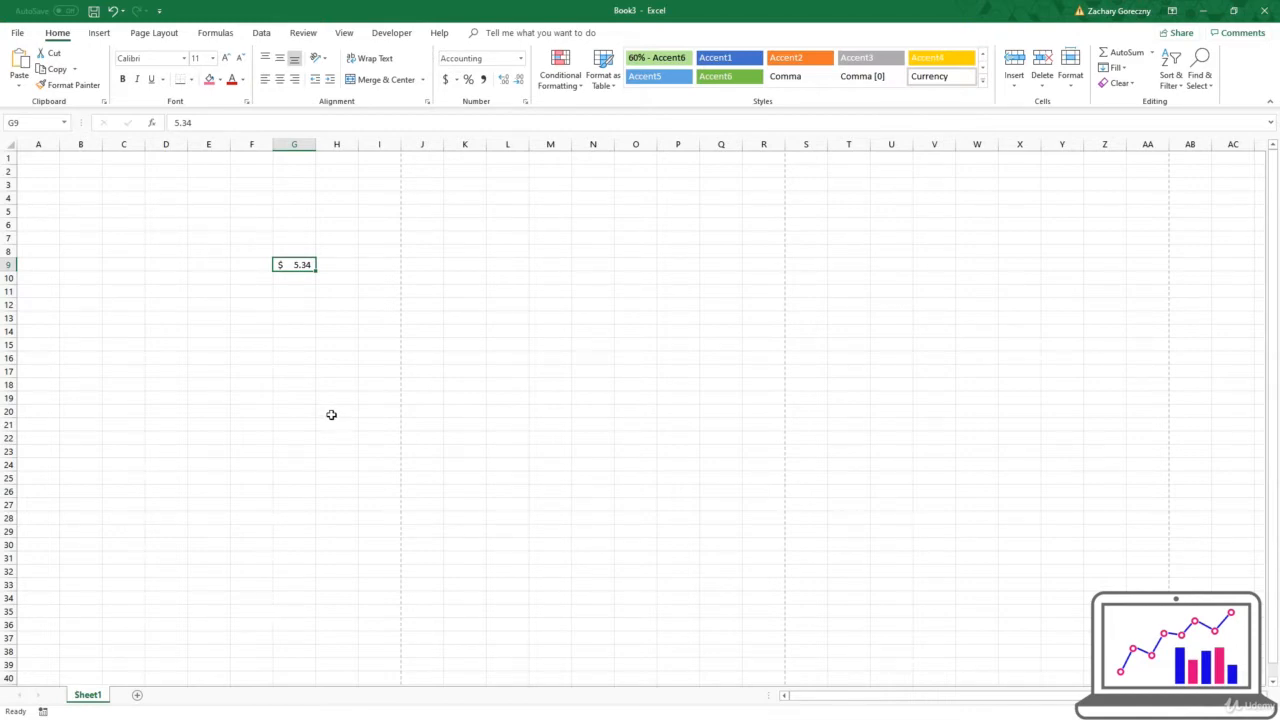
- Examine the Conditional Formatting rules, the Format as Table styles and the Clear options available for cell H5
left_click(337, 210)
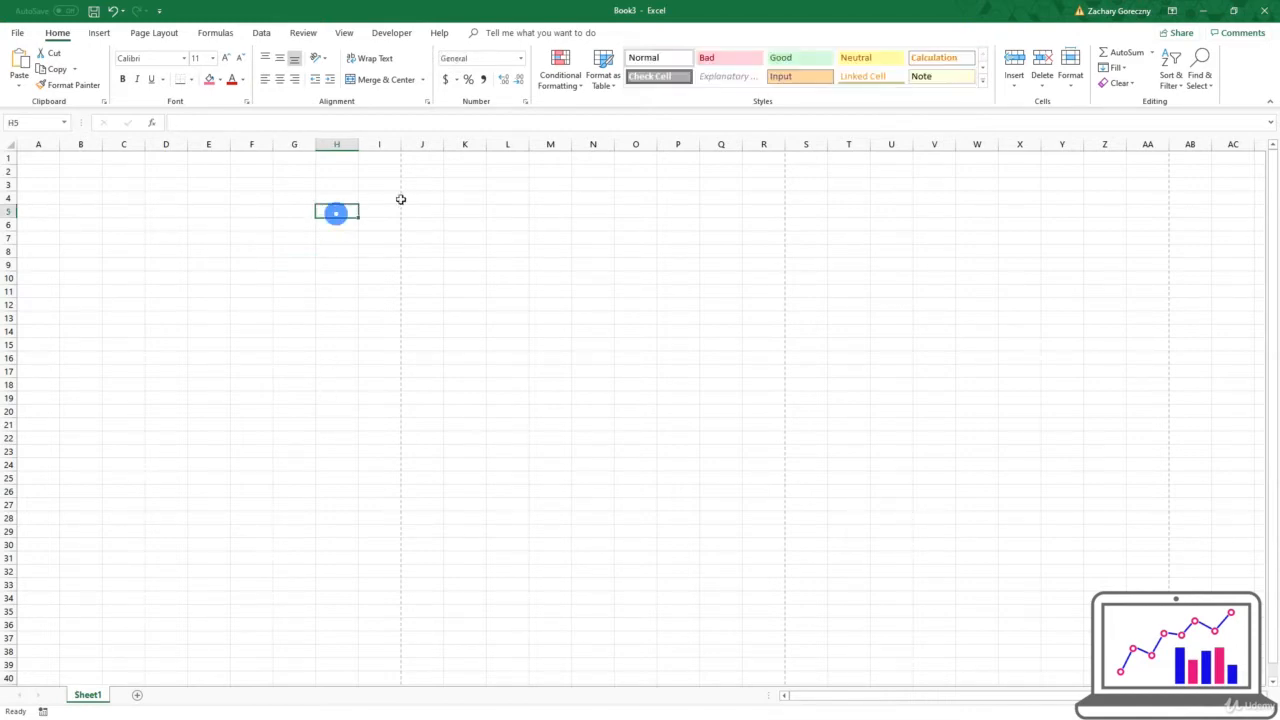
left_click(553, 70)
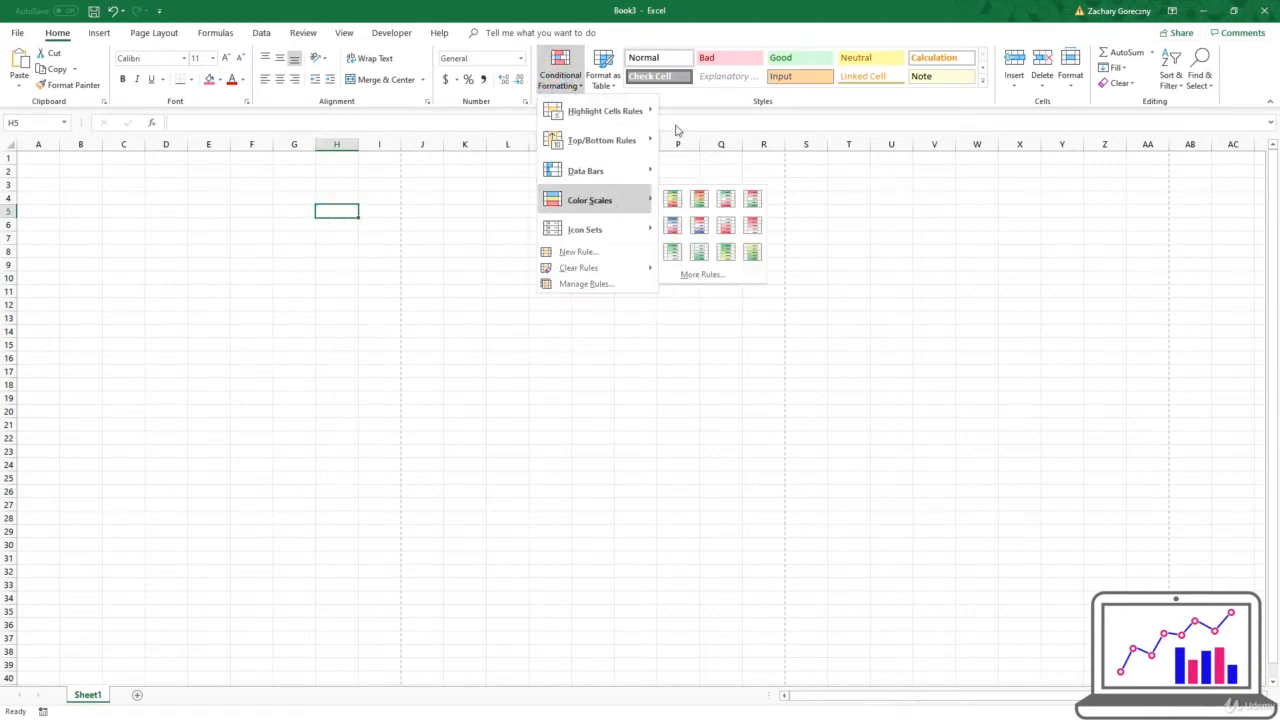
left_click(700, 104)
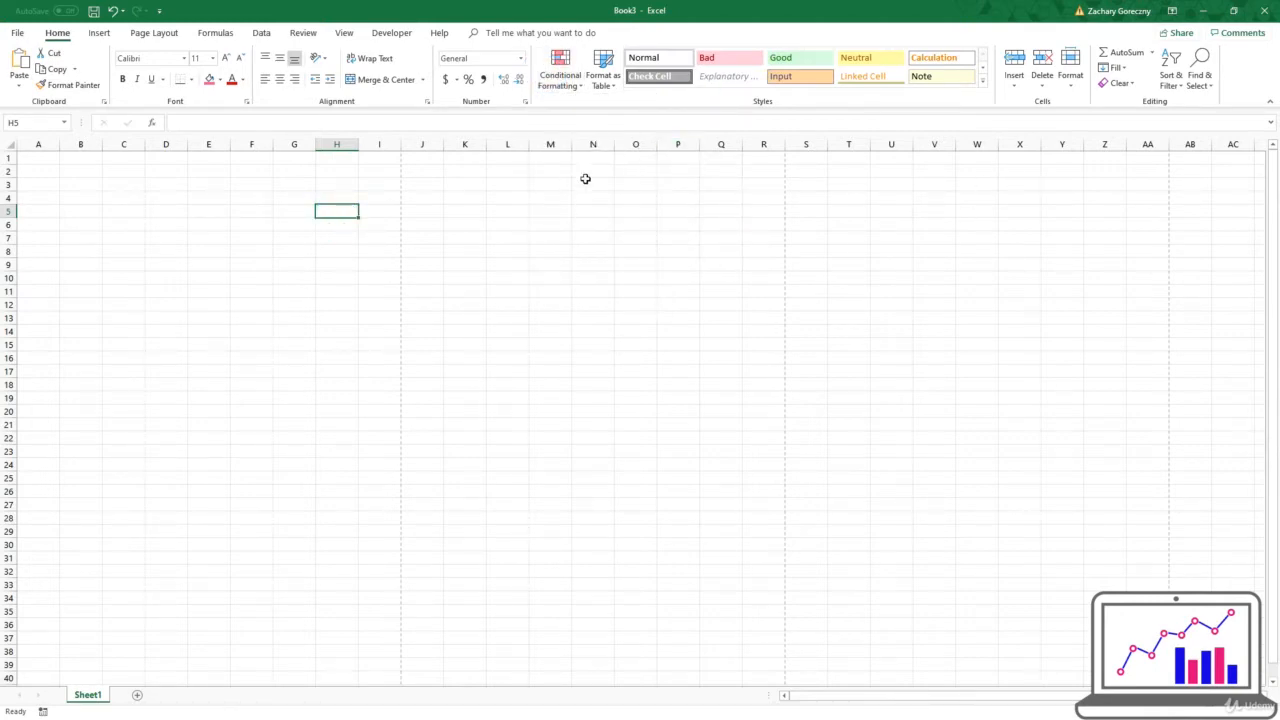
left_click(611, 85)
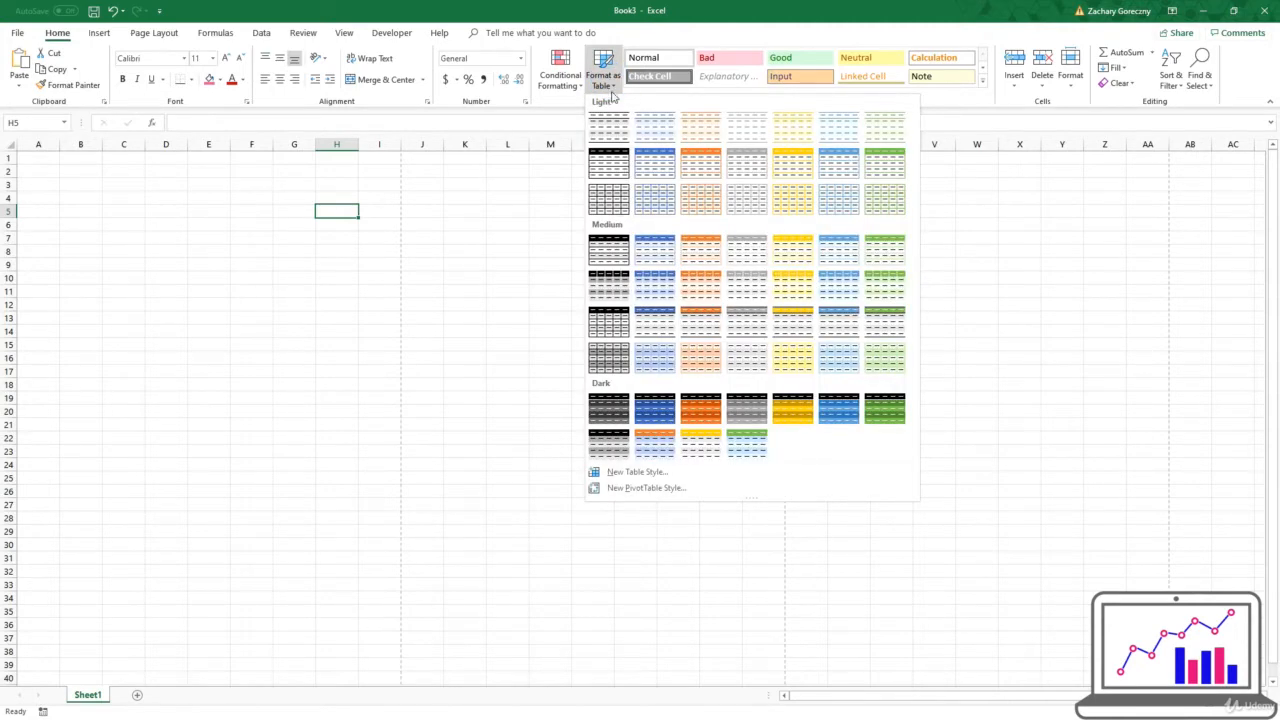
left_click(609, 89)
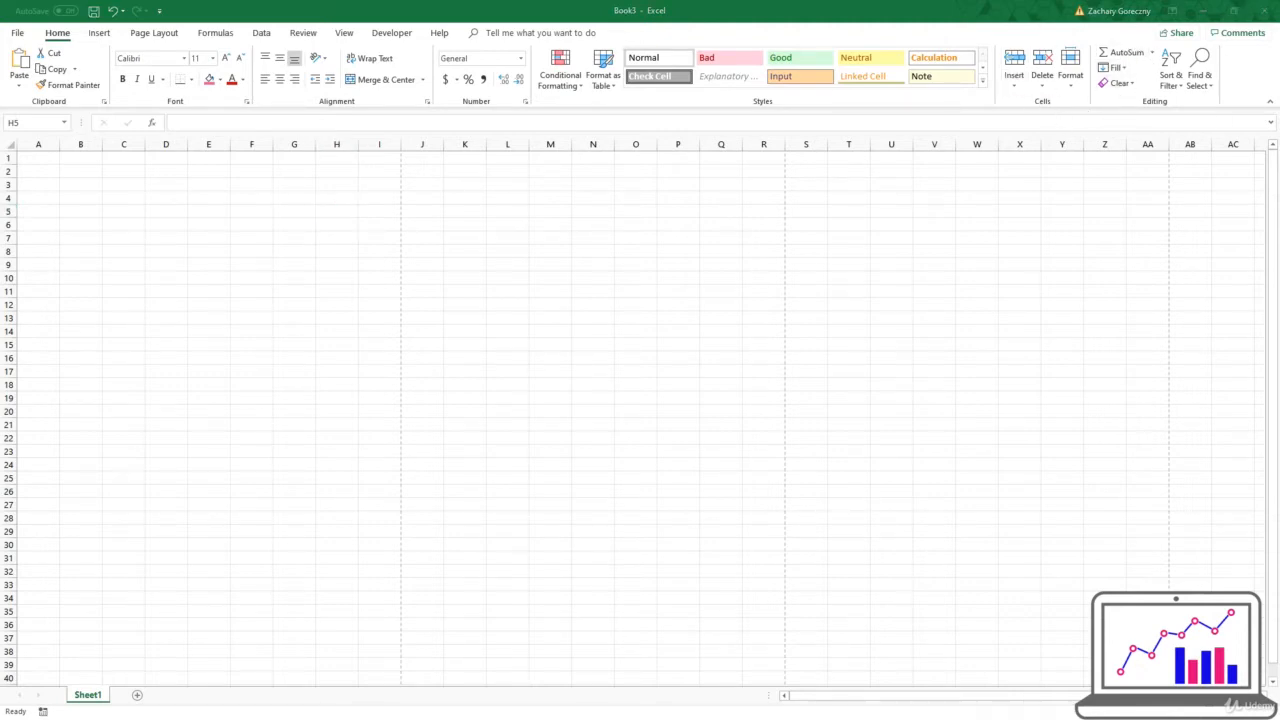
left_click(1124, 72)
left_click(1119, 82)
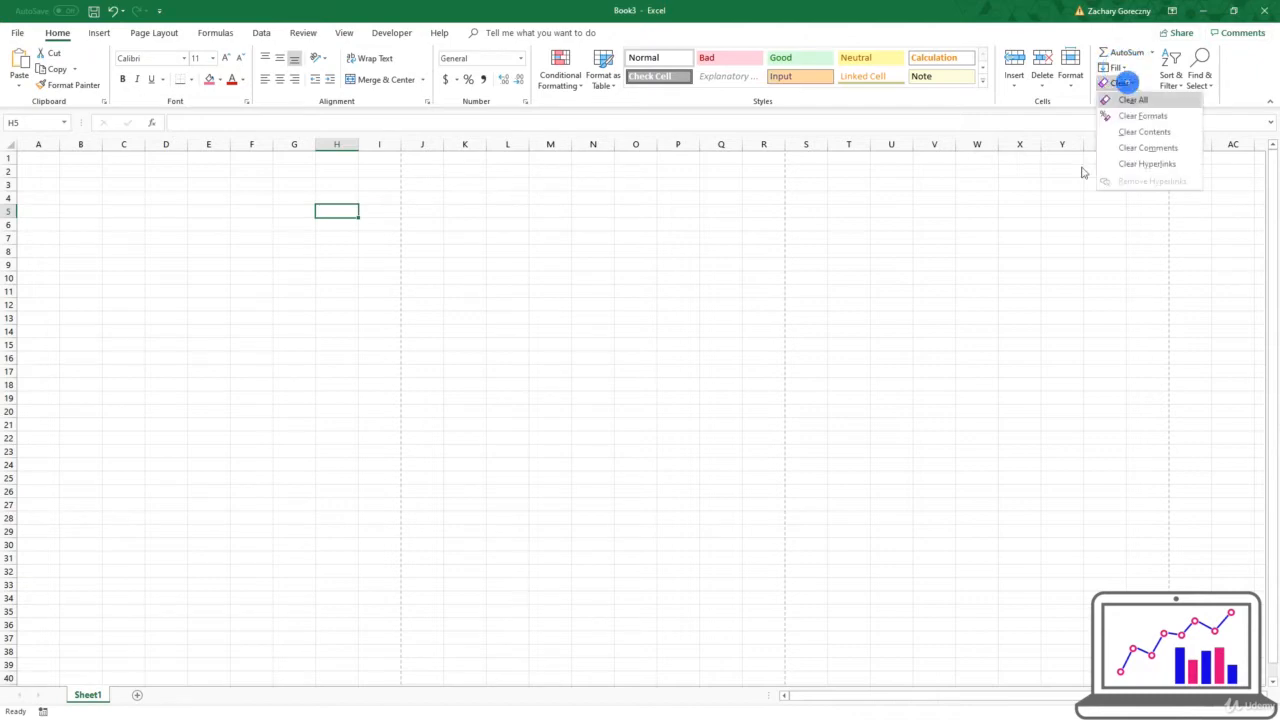
left_click(854, 262)
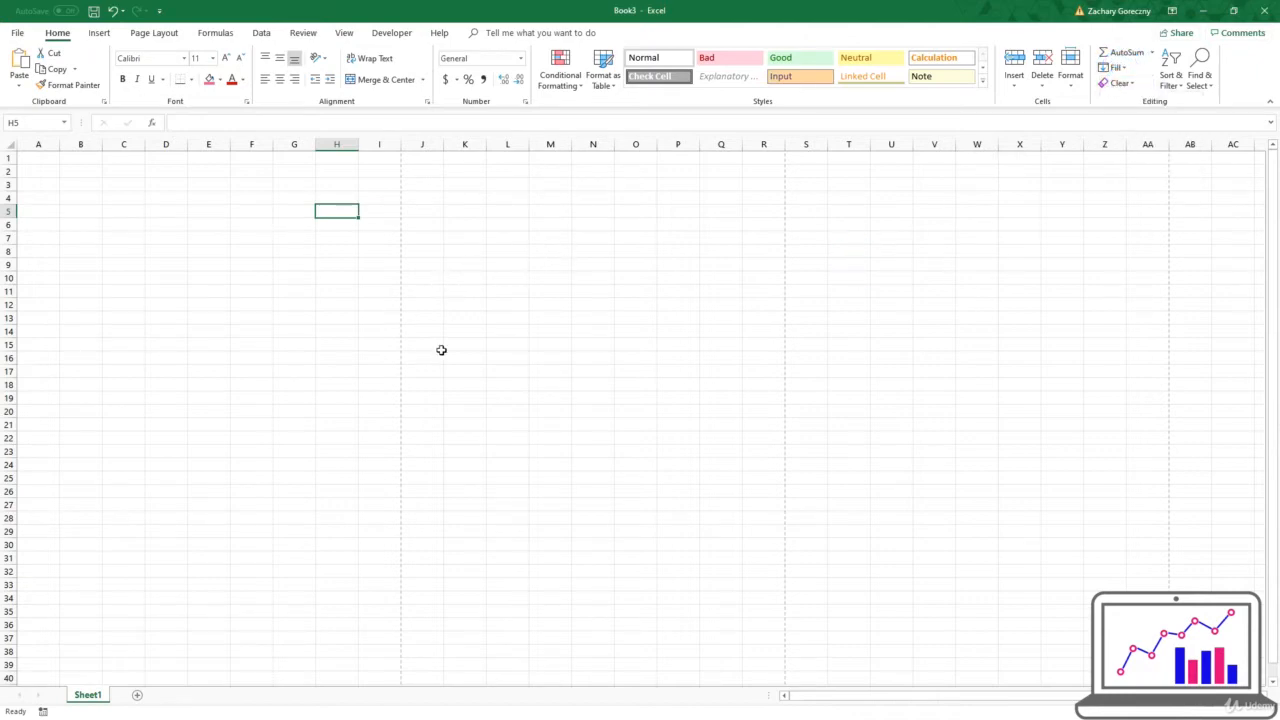
- Enter the sample values `32 in E10, 32 in F16, 3 in H10 and 3 in E9
left_click_drag(107, 256, 185, 281)
left_click(191, 282)
type("`32")
left_click(270, 362)
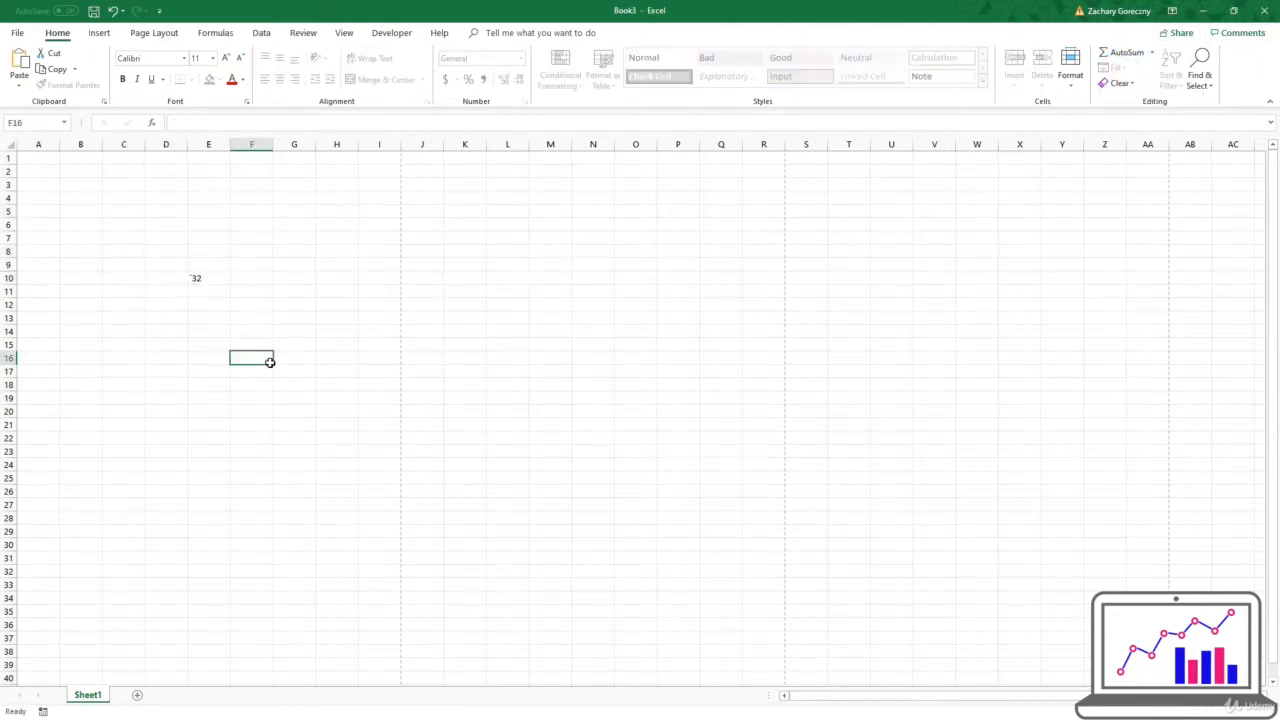
type("'32")
left_click(331, 340)
left_click(351, 279)
type("32")
left_click(206, 266)
type("3")
- Clear everything from the range D6:J19 that holds the sample values
left_click(80, 211)
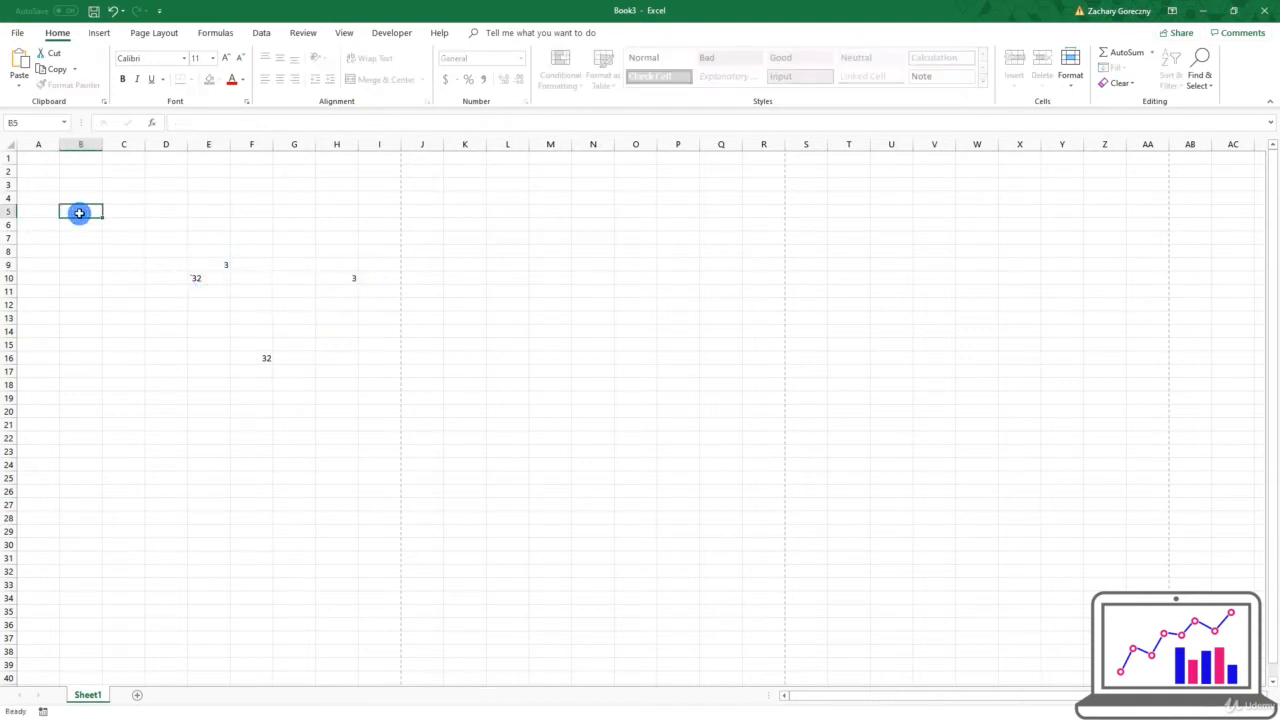
left_click_drag(126, 220, 360, 392)
left_click(206, 249)
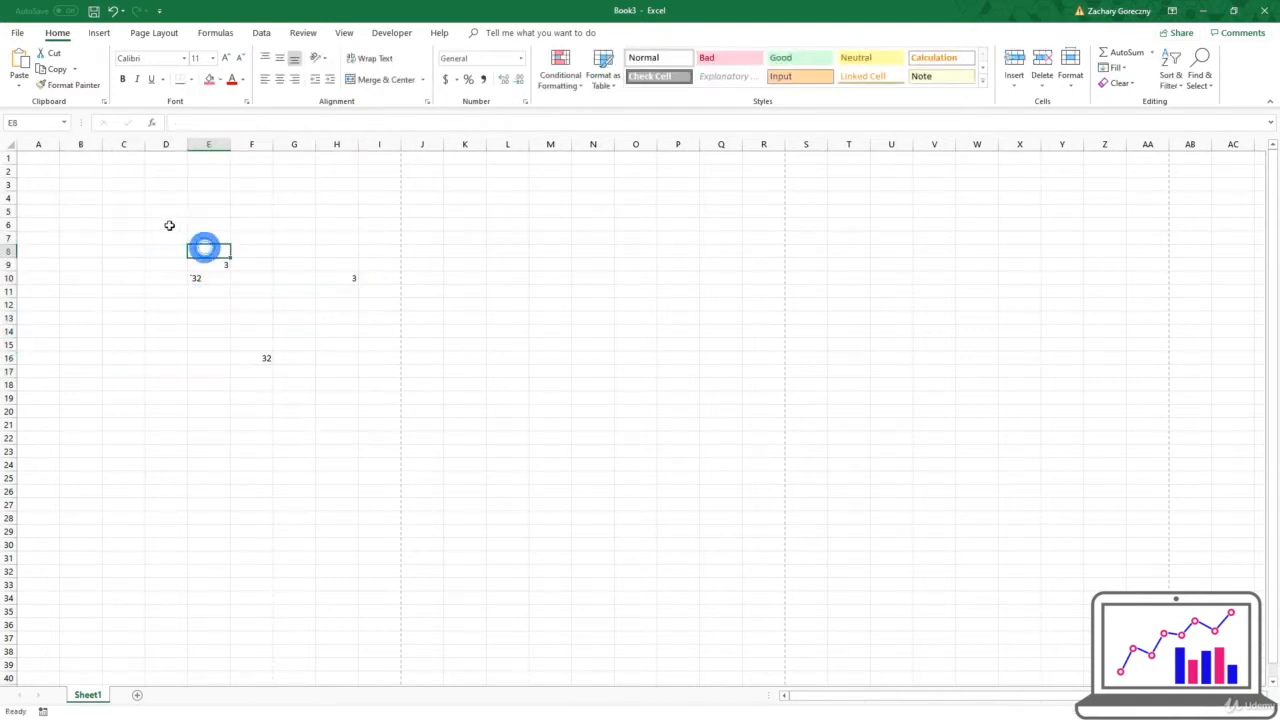
left_click_drag(165, 224, 436, 401)
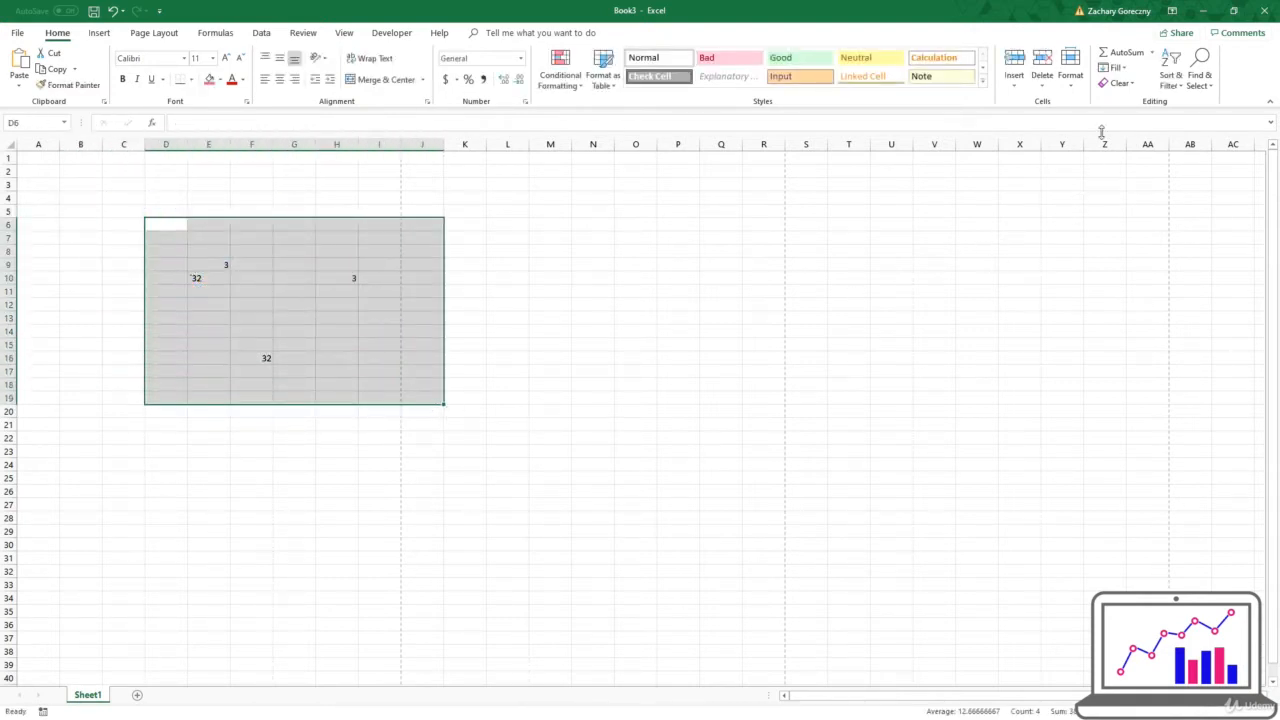
left_click(1114, 83)
left_click(1122, 111)
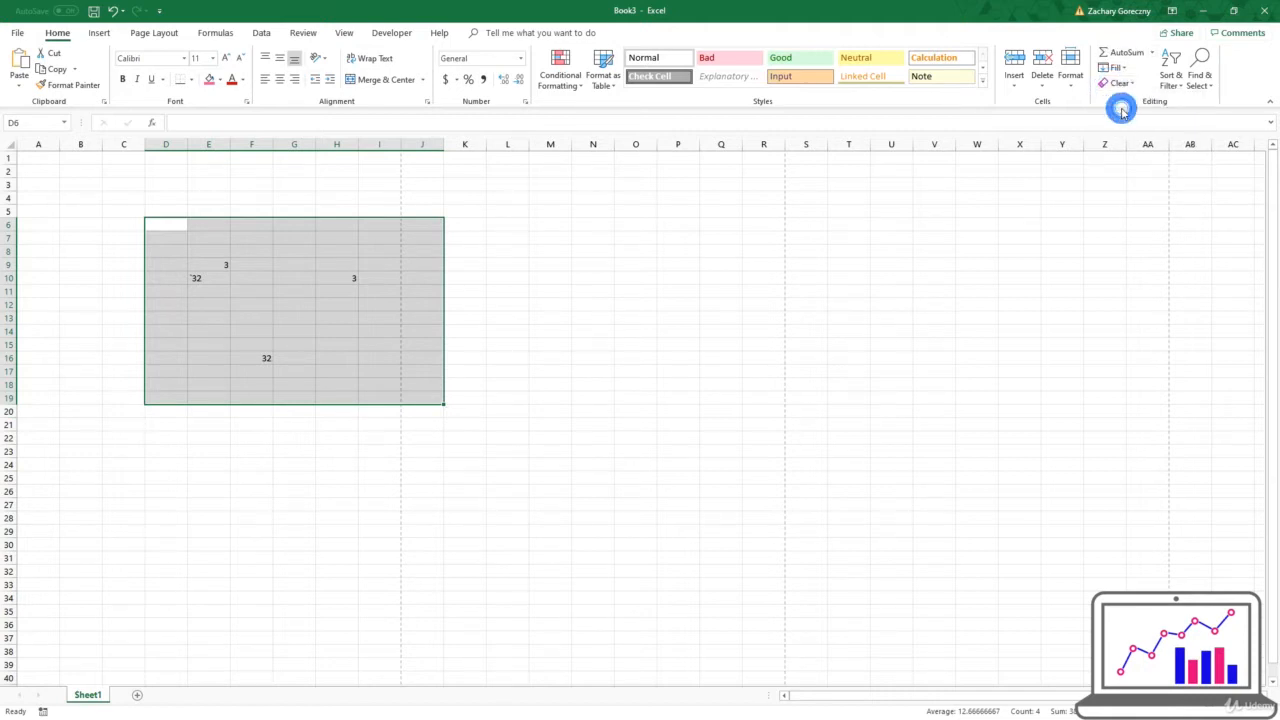
left_click(1116, 85)
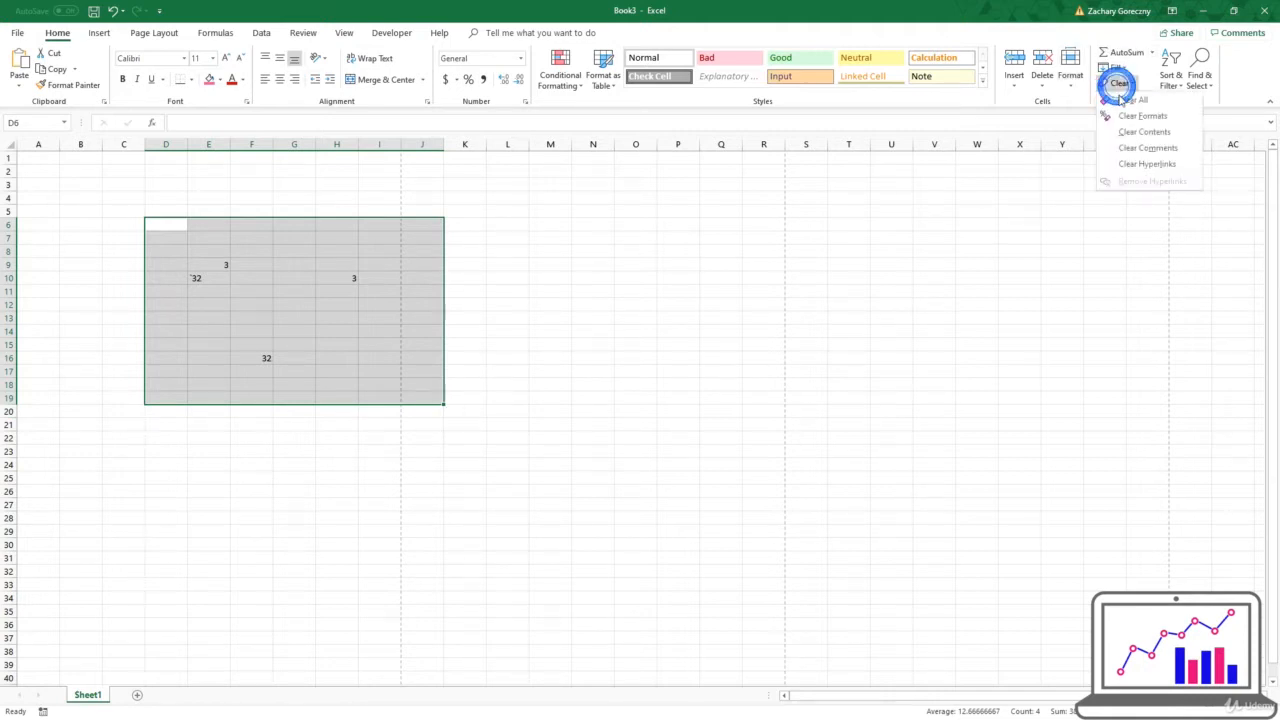
left_click(1122, 112)
left_click(342, 316)
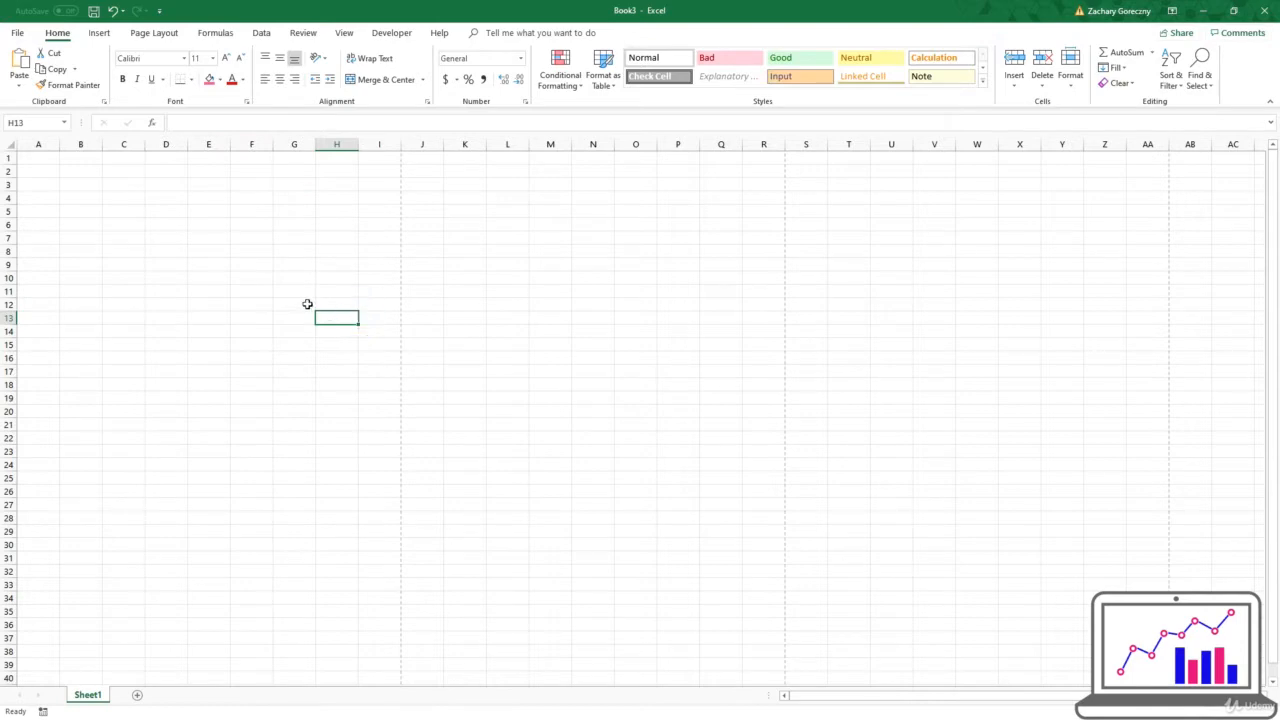
left_click(161, 251)
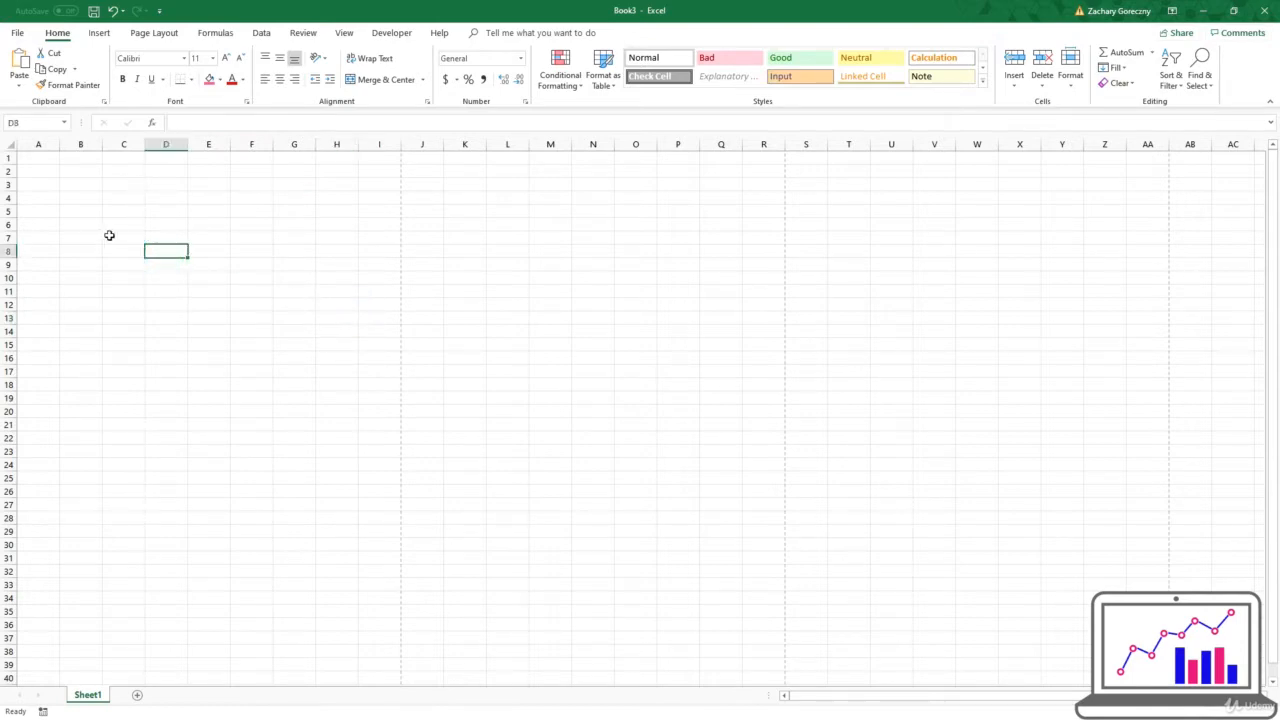
left_click(104, 33)
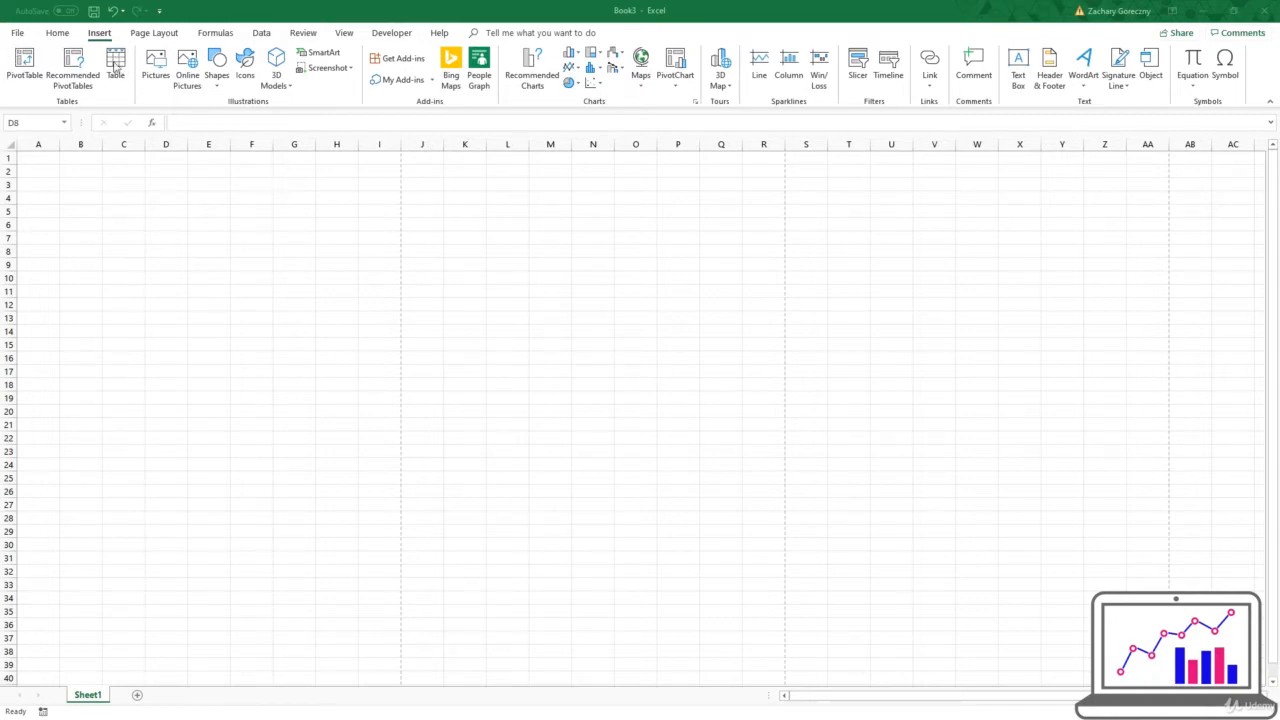
left_click(112, 100)
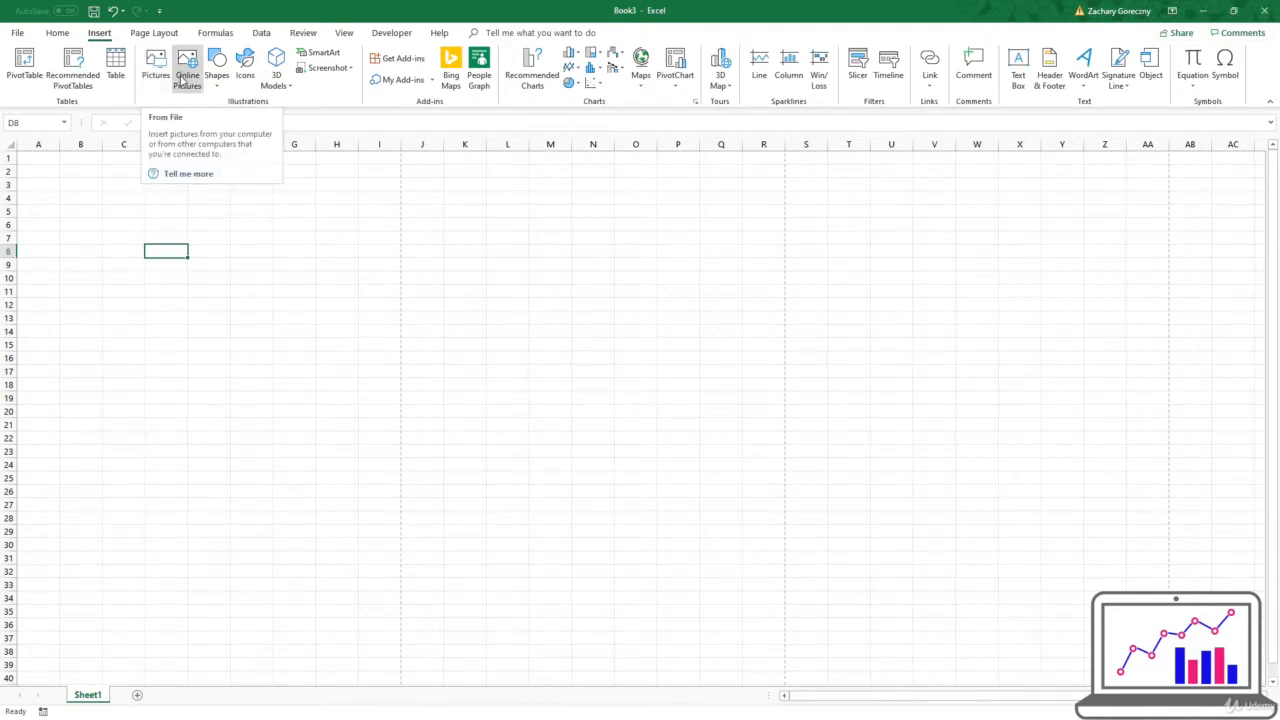
left_click(216, 72)
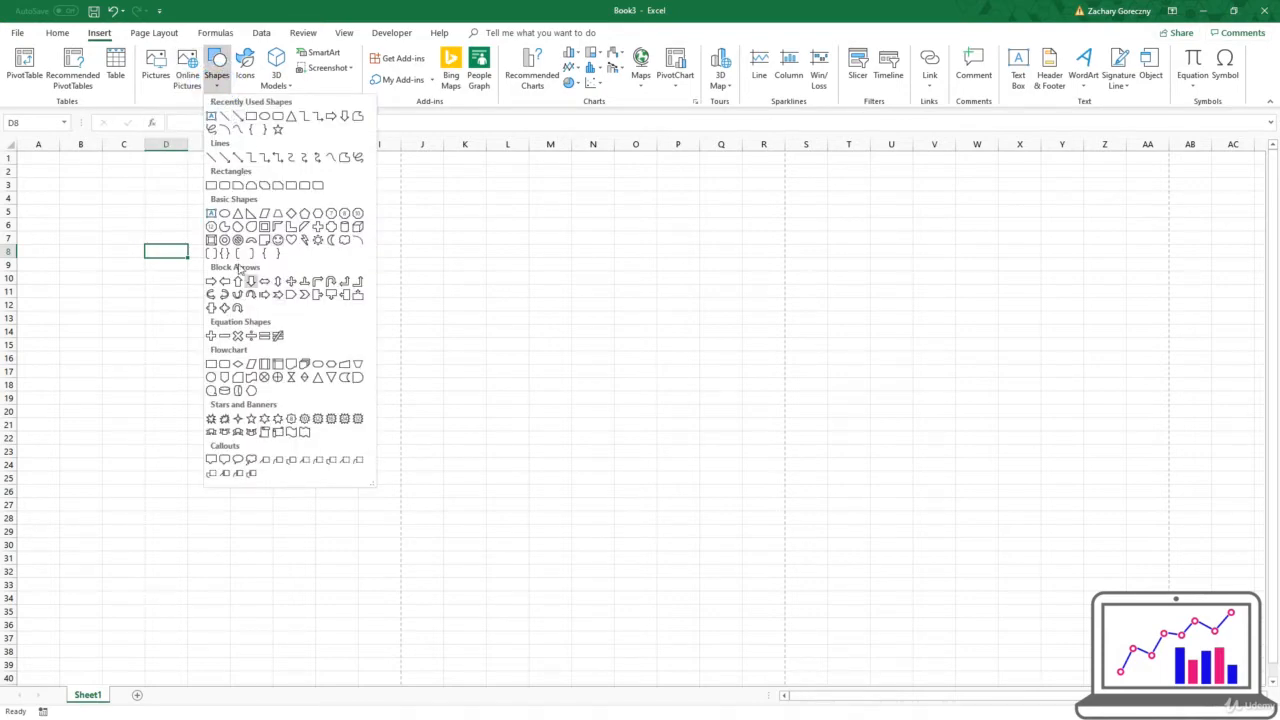
left_click(281, 236)
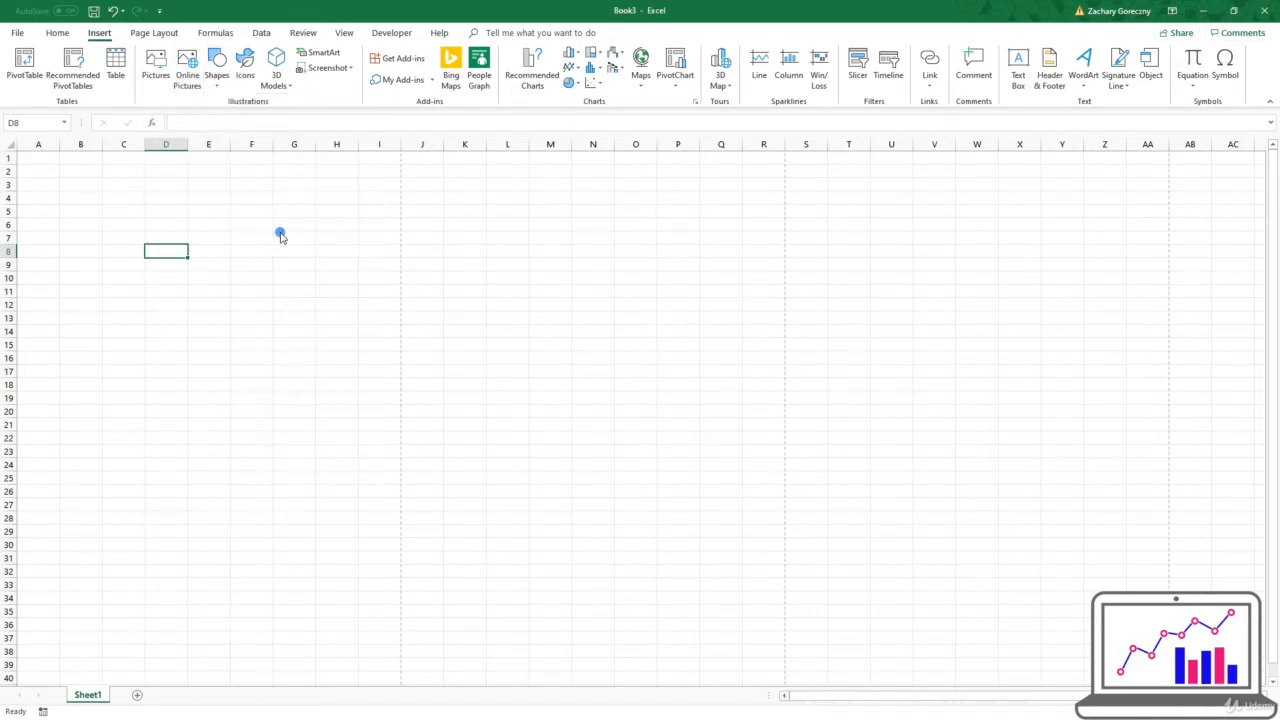
- Draw a Smiley Face shape about 2.06" high and 2" wide on the sheet, covering roughly G10 to J19
left_click(216, 72)
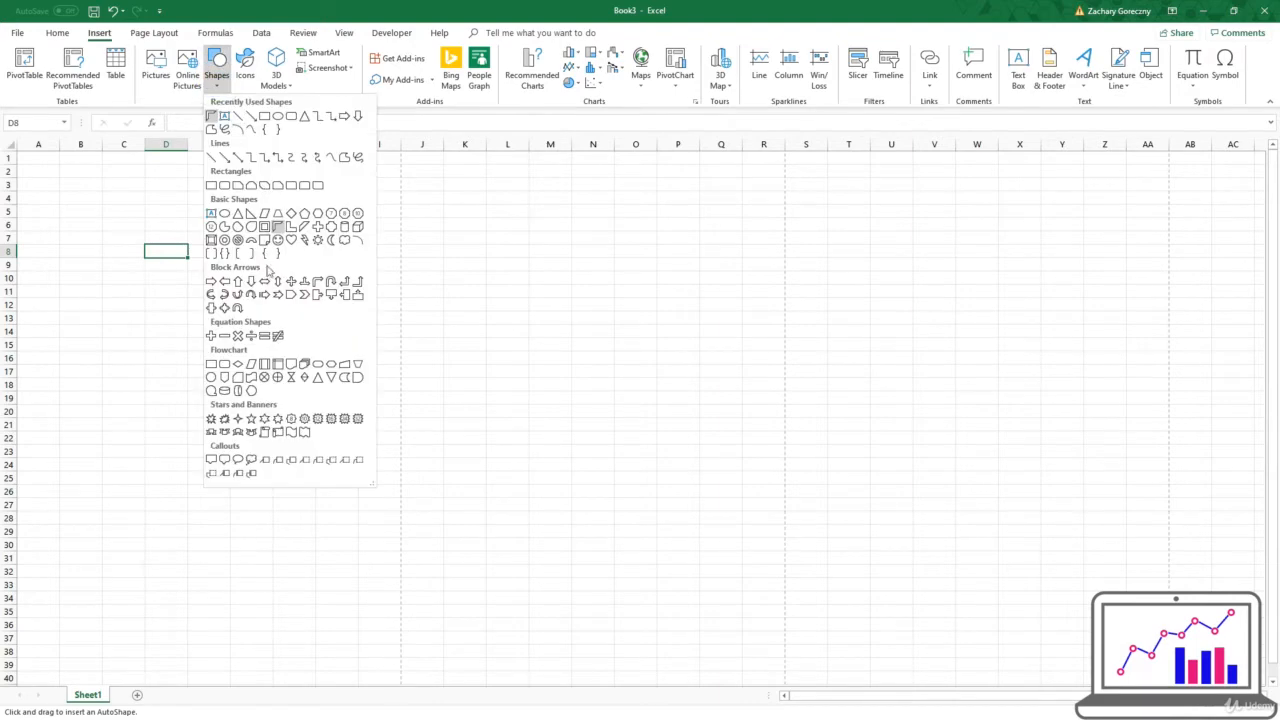
left_click(278, 240)
left_click_drag(299, 271, 428, 403)
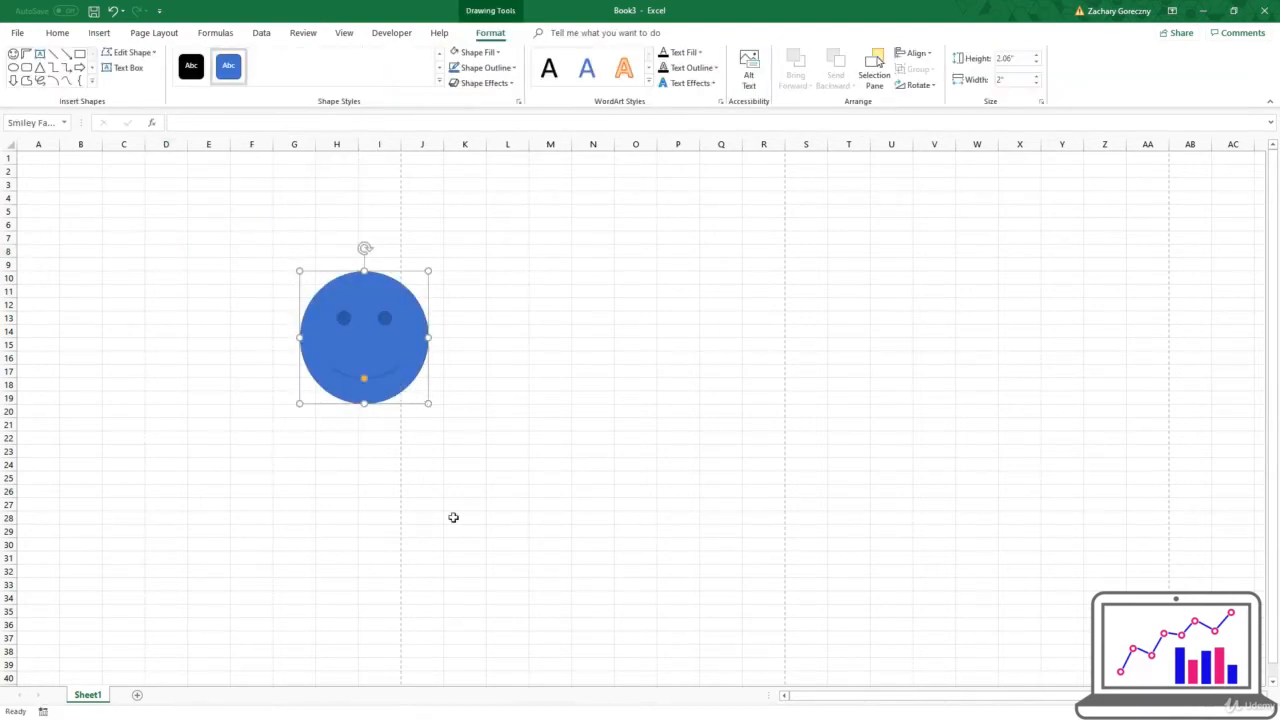
left_click(222, 266)
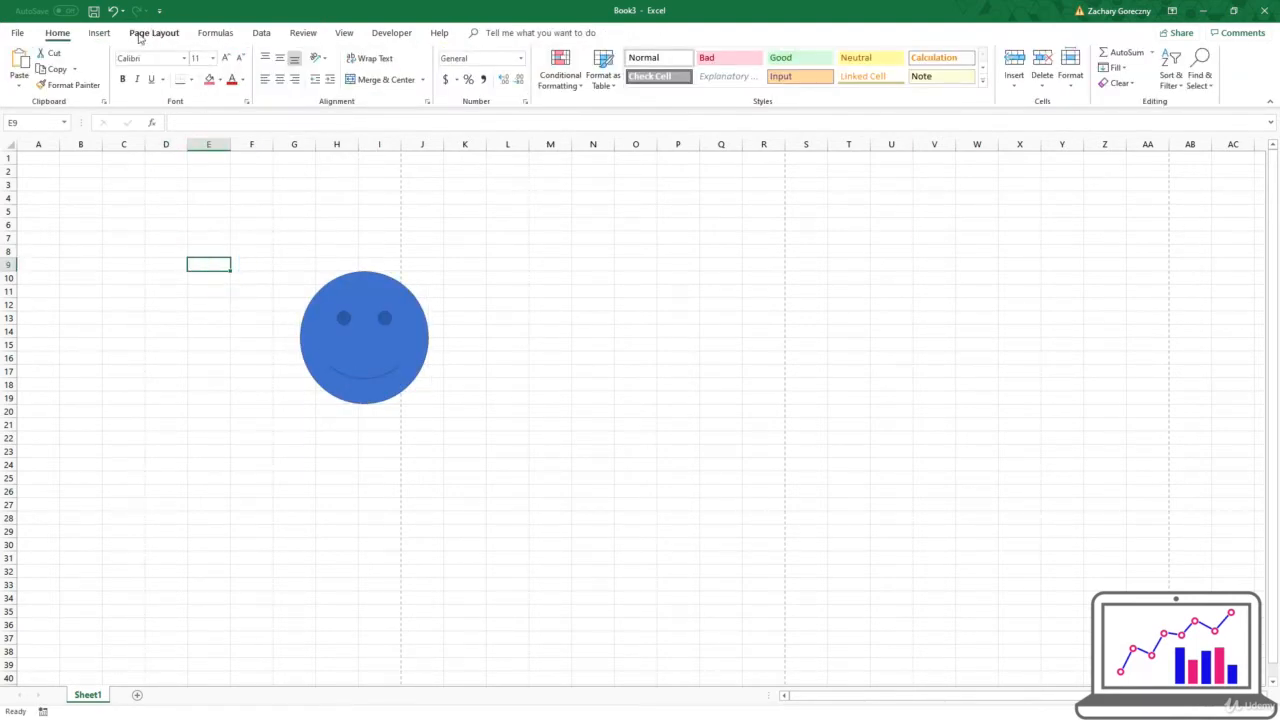
- Examine the 3D Models, Maps and PivotChart options, and try Recommended Charts without any data
left_click(100, 32)
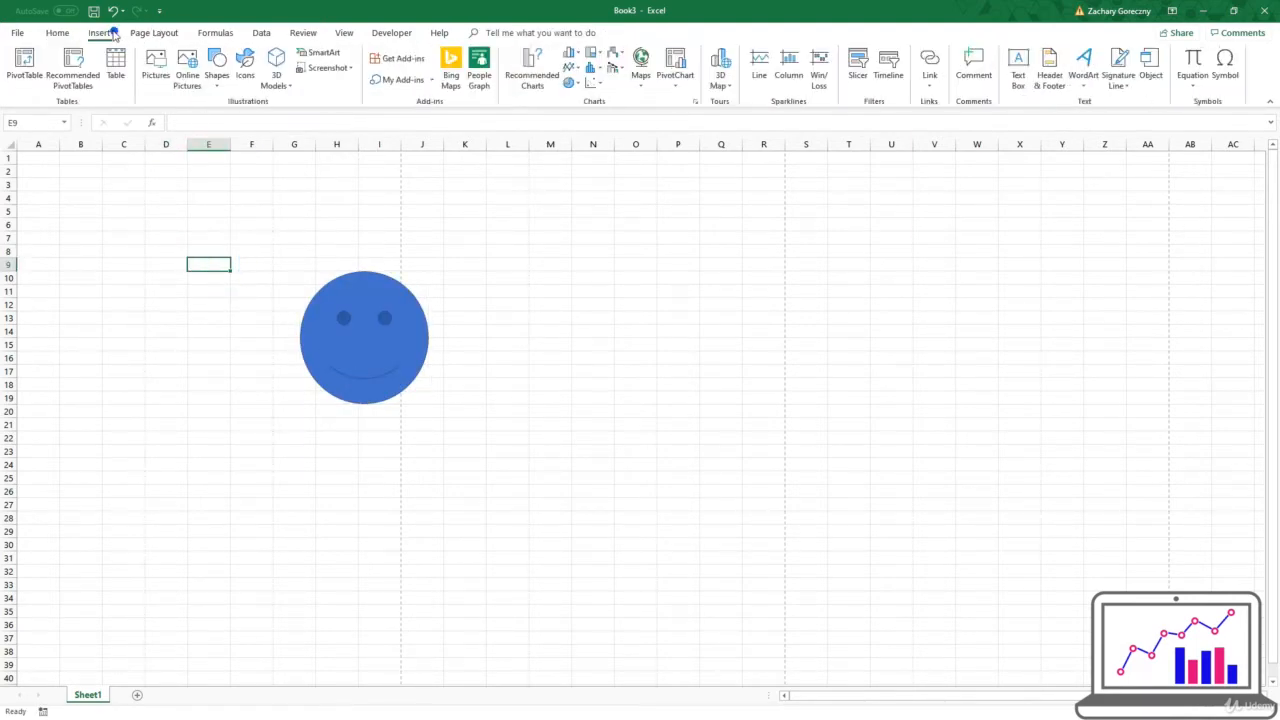
left_click(272, 80)
left_click(272, 80)
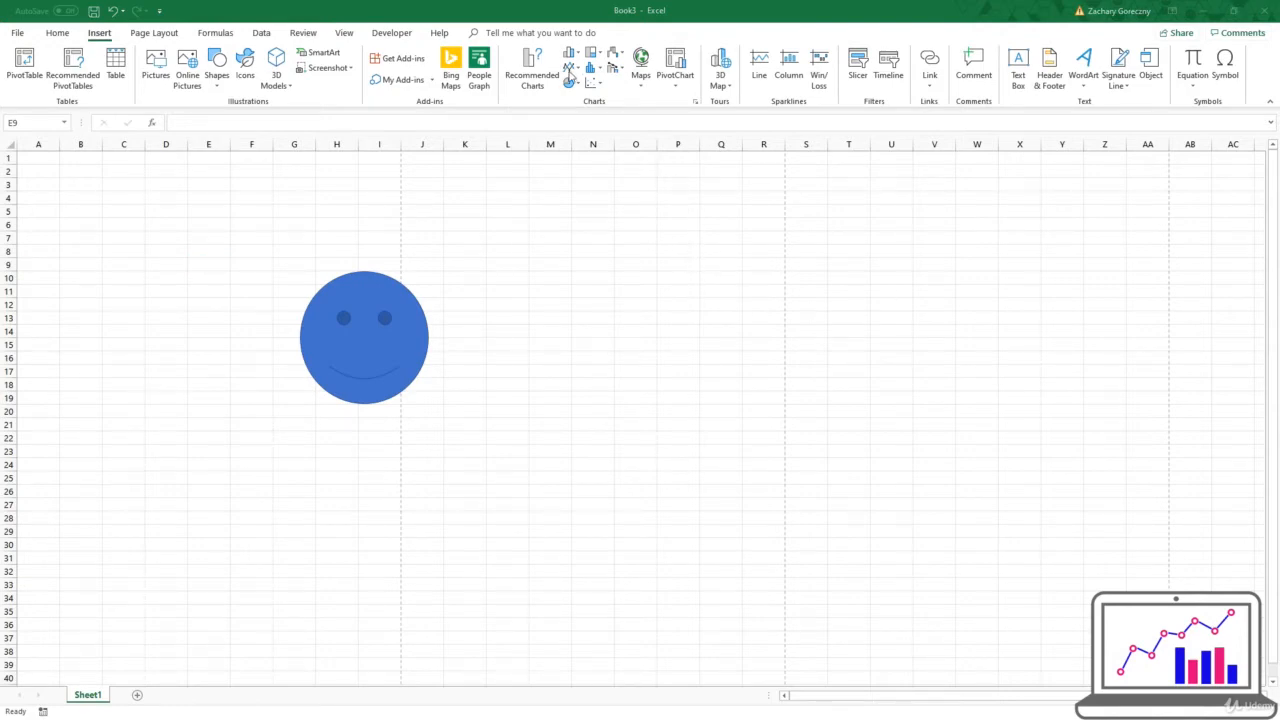
left_click(641, 72)
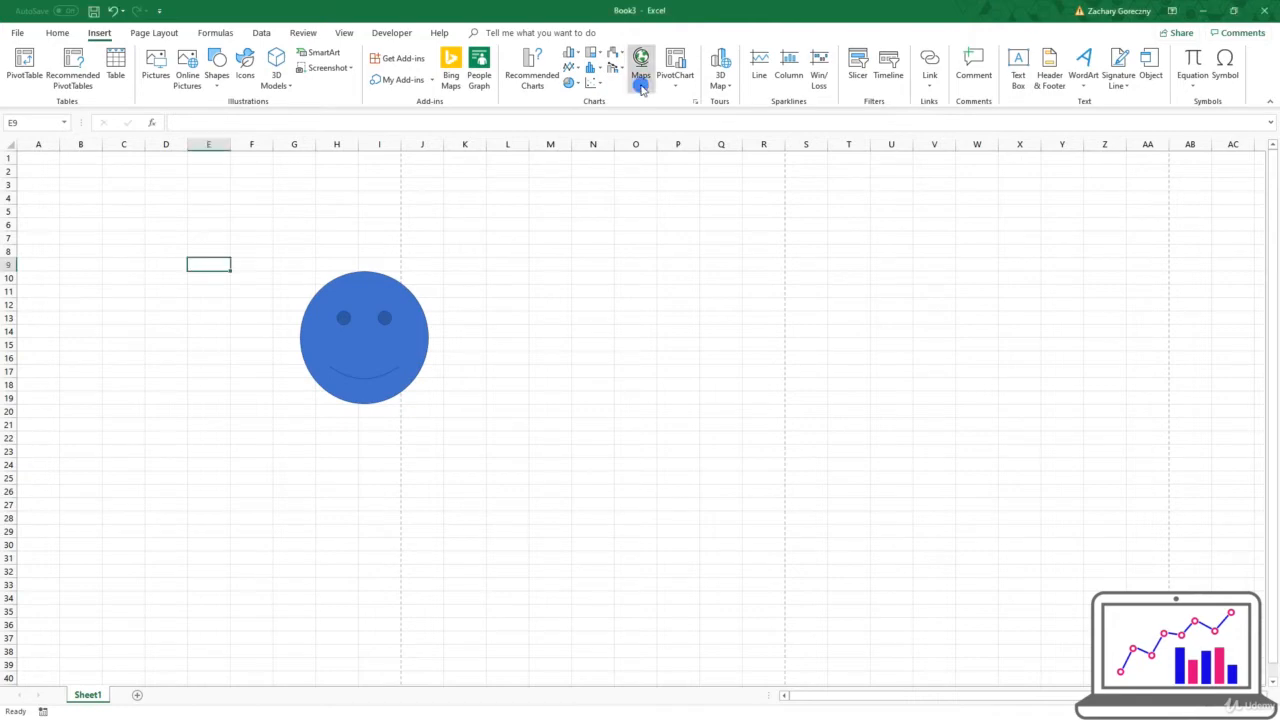
left_click(641, 72)
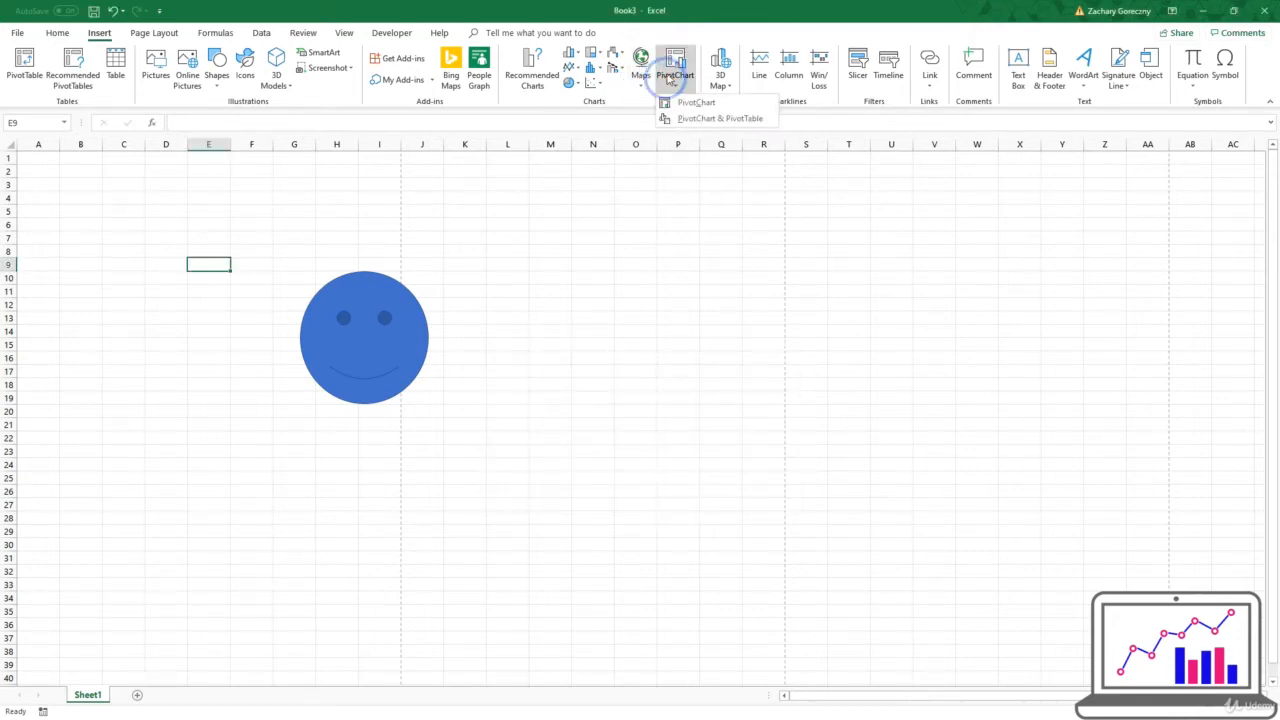
left_click(614, 100)
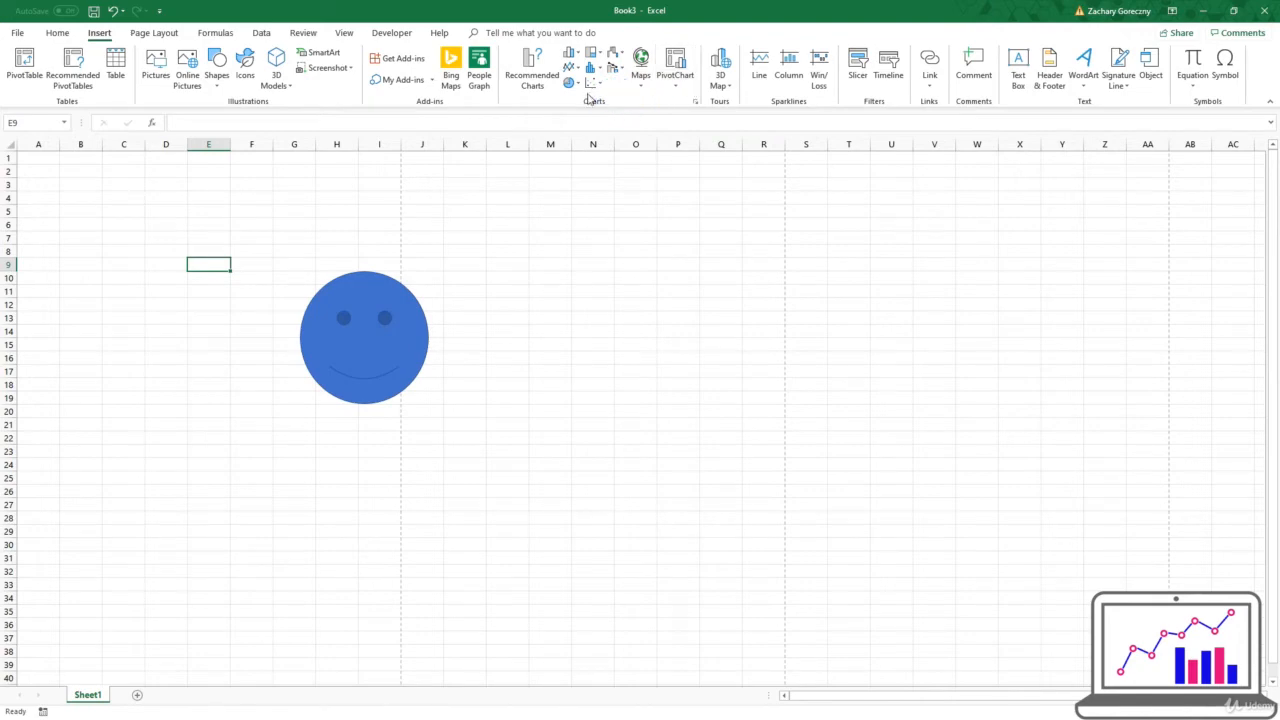
left_click(531, 68)
left_click(649, 403)
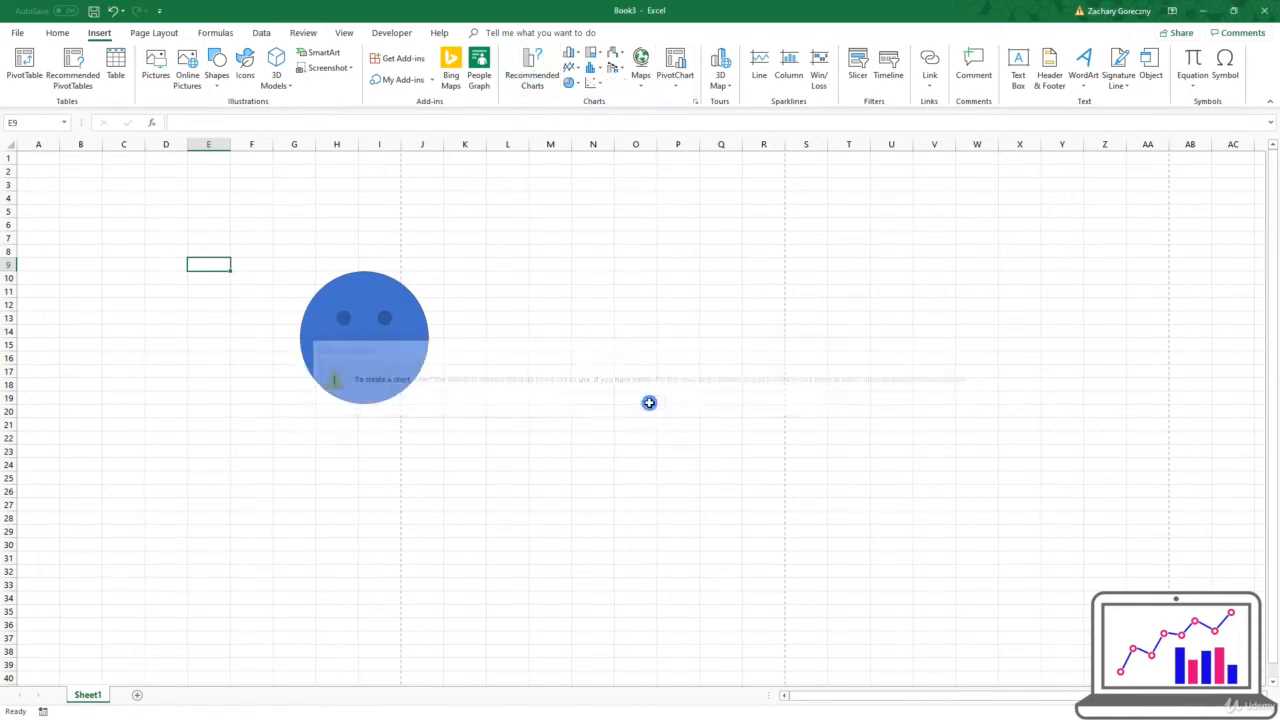
- Enter the sample values 1 in A1 and 2 in A2
left_click(49, 162)
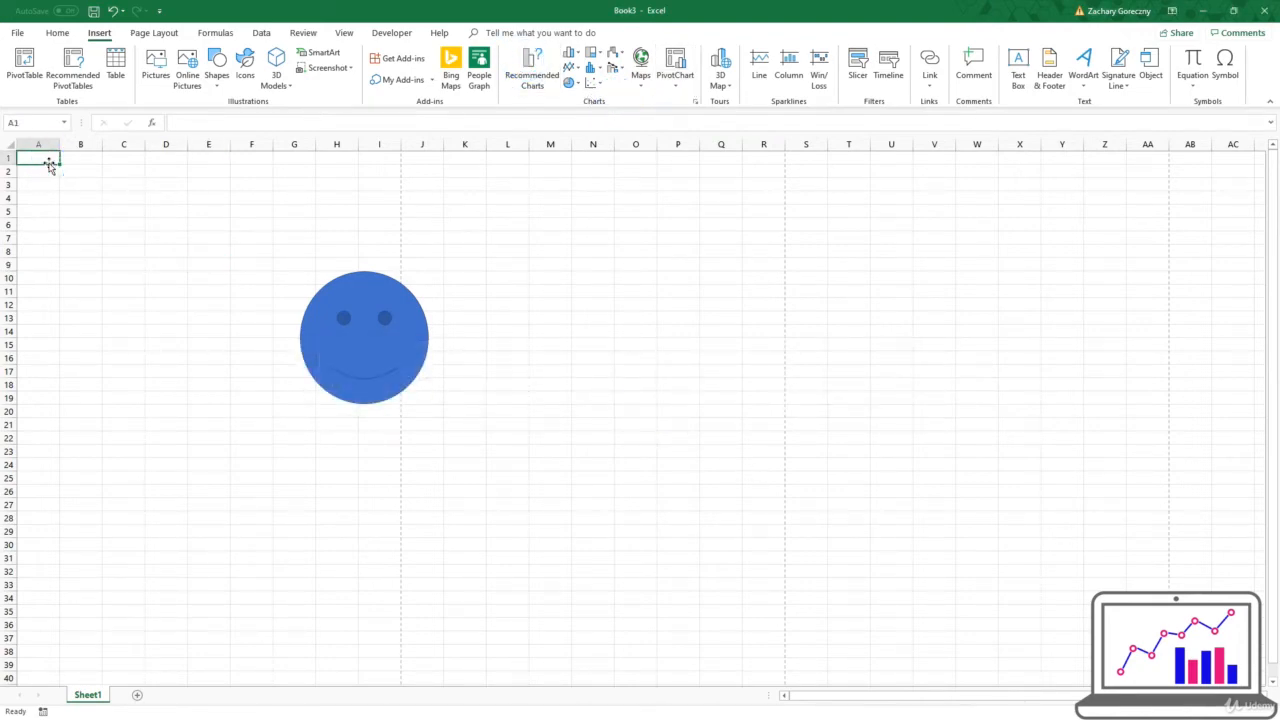
type("1")
left_click(40, 176)
type("2")
left_click(47, 194)
- Examine the recommended charts and the full list of chart types for the range A1:A2 without inserting a chart
left_click_drag(49, 158, 47, 172)
left_click(531, 68)
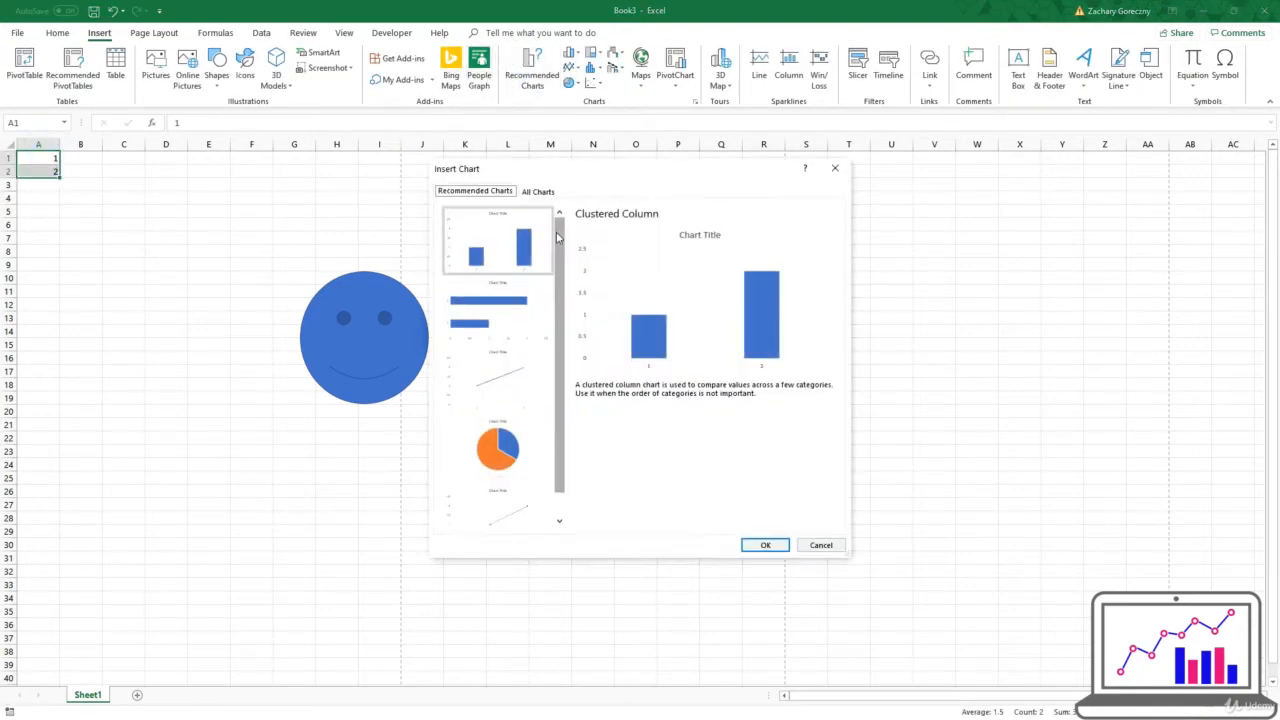
left_click(538, 191)
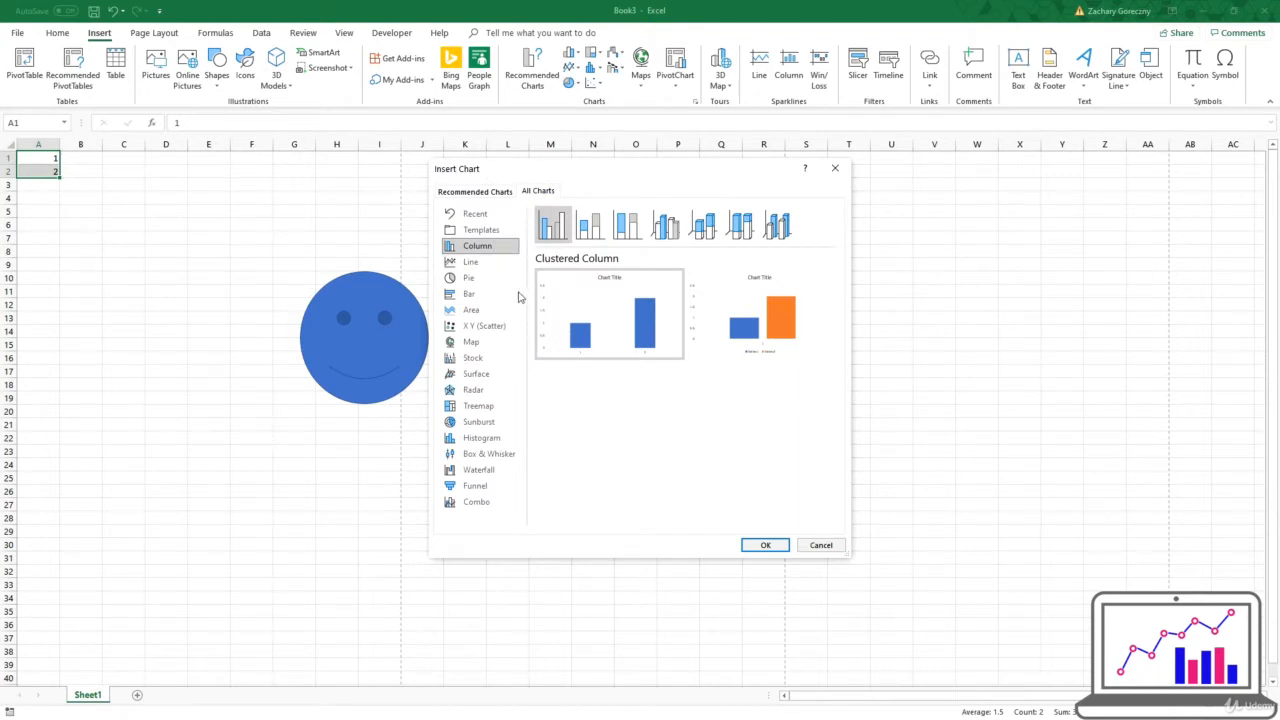
left_click(475, 261)
left_click(484, 277)
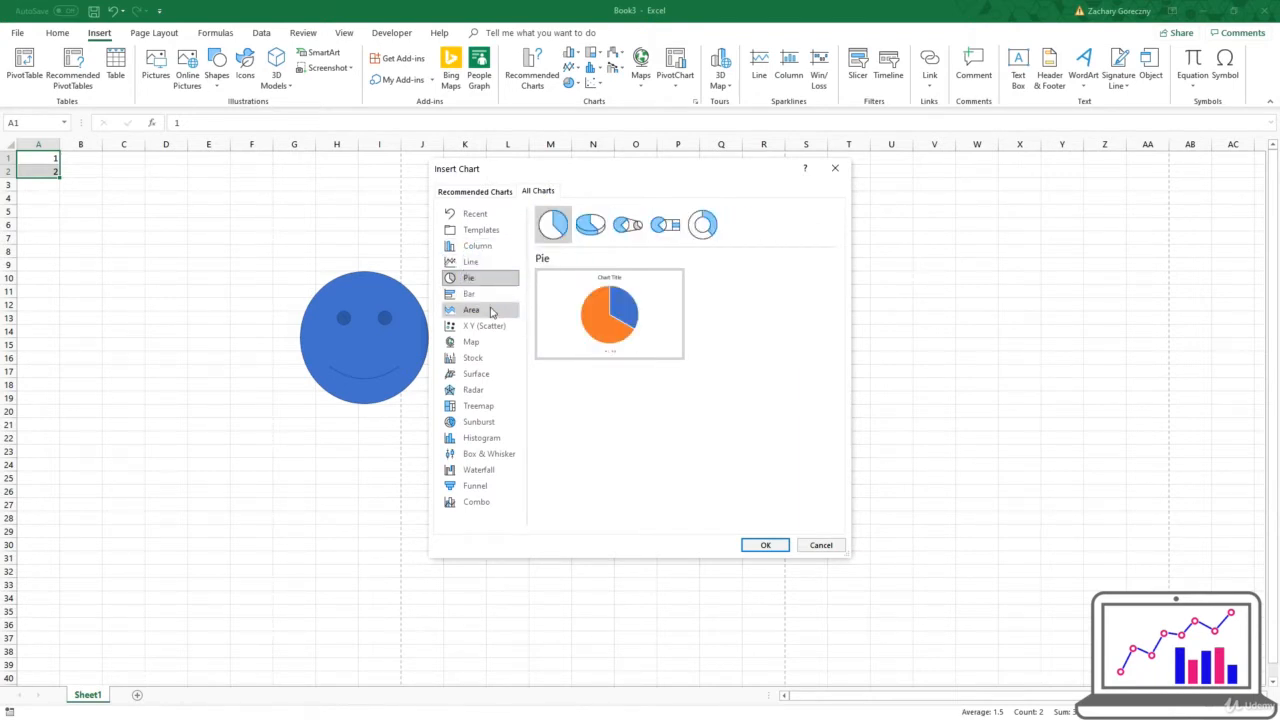
left_click(490, 311)
left_click(480, 357)
left_click(482, 373)
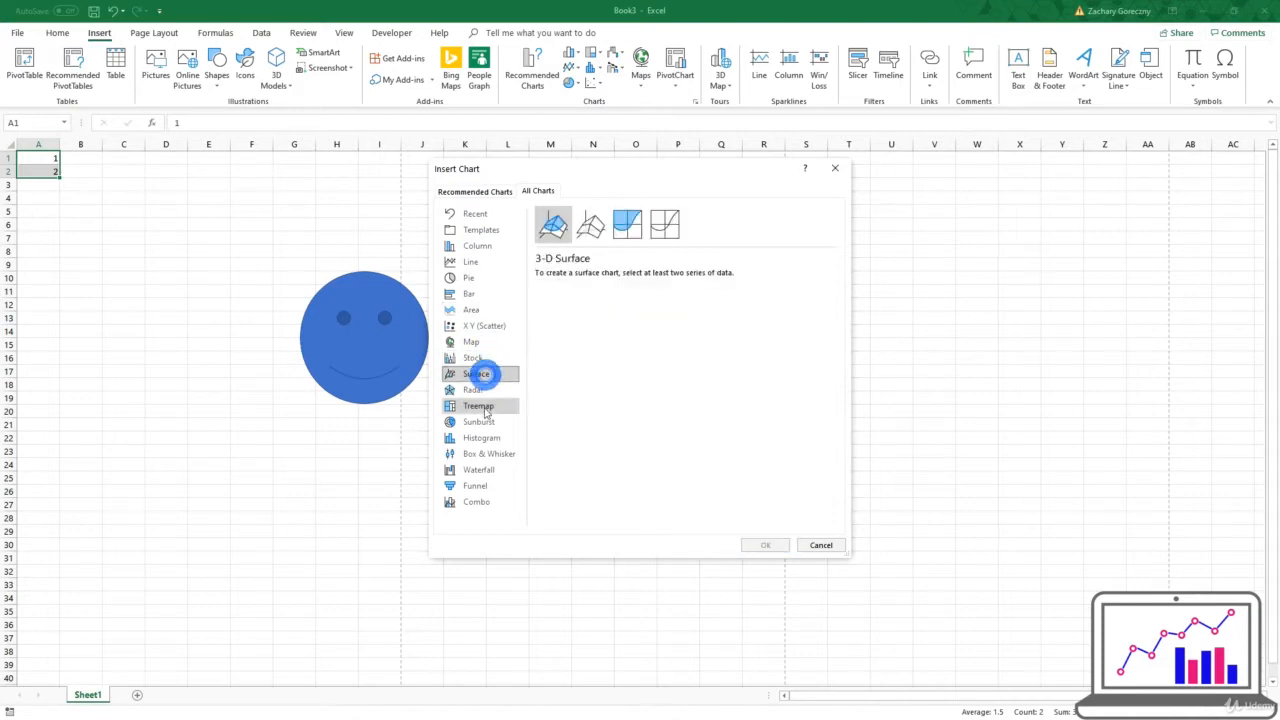
left_click(483, 407)
left_click(480, 485)
left_click(484, 470)
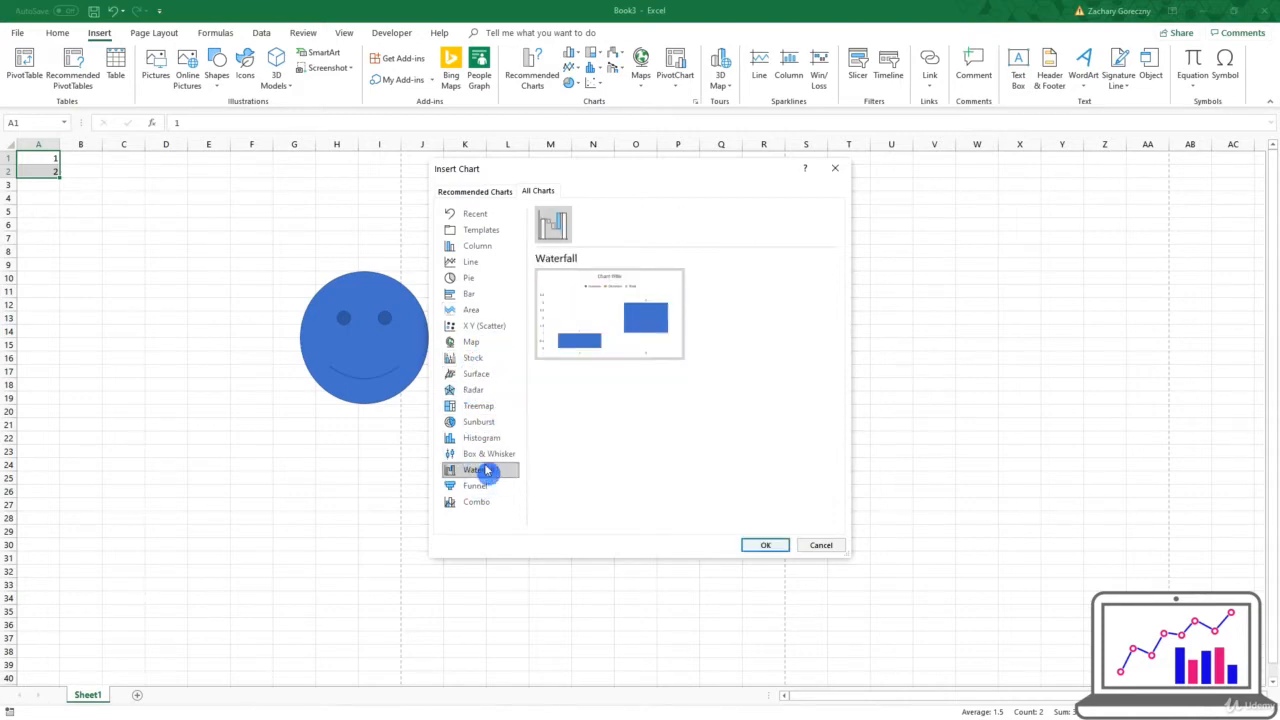
left_click(484, 437)
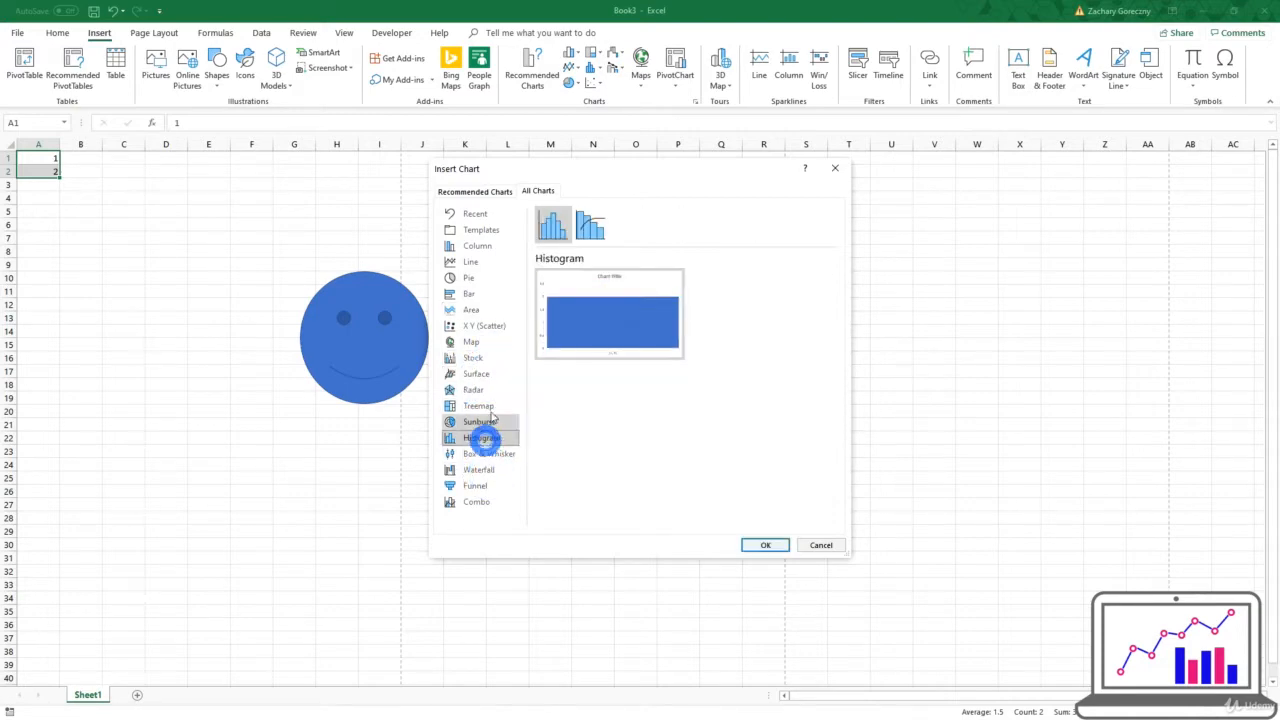
left_click(806, 540)
- Delete the sample values from the range A1:A5
left_click(206, 223)
left_click_drag(57, 208, 44, 149)
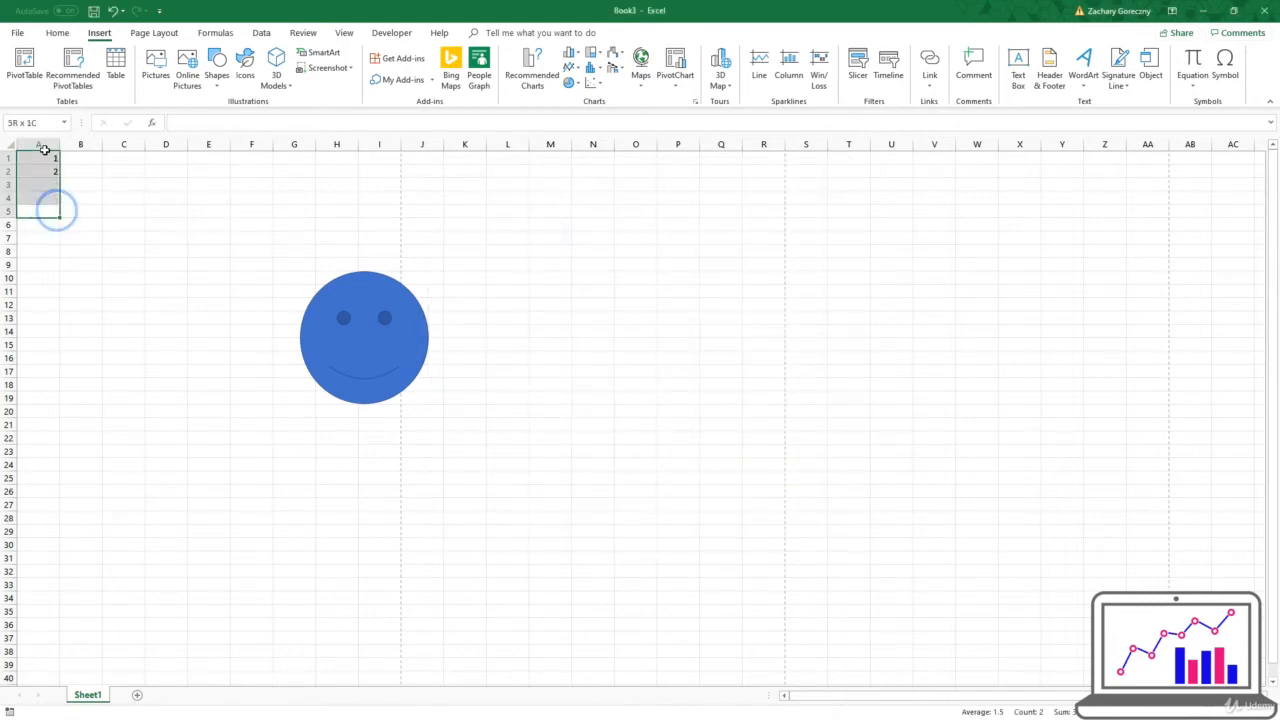
key("Delete")
left_click(195, 210)
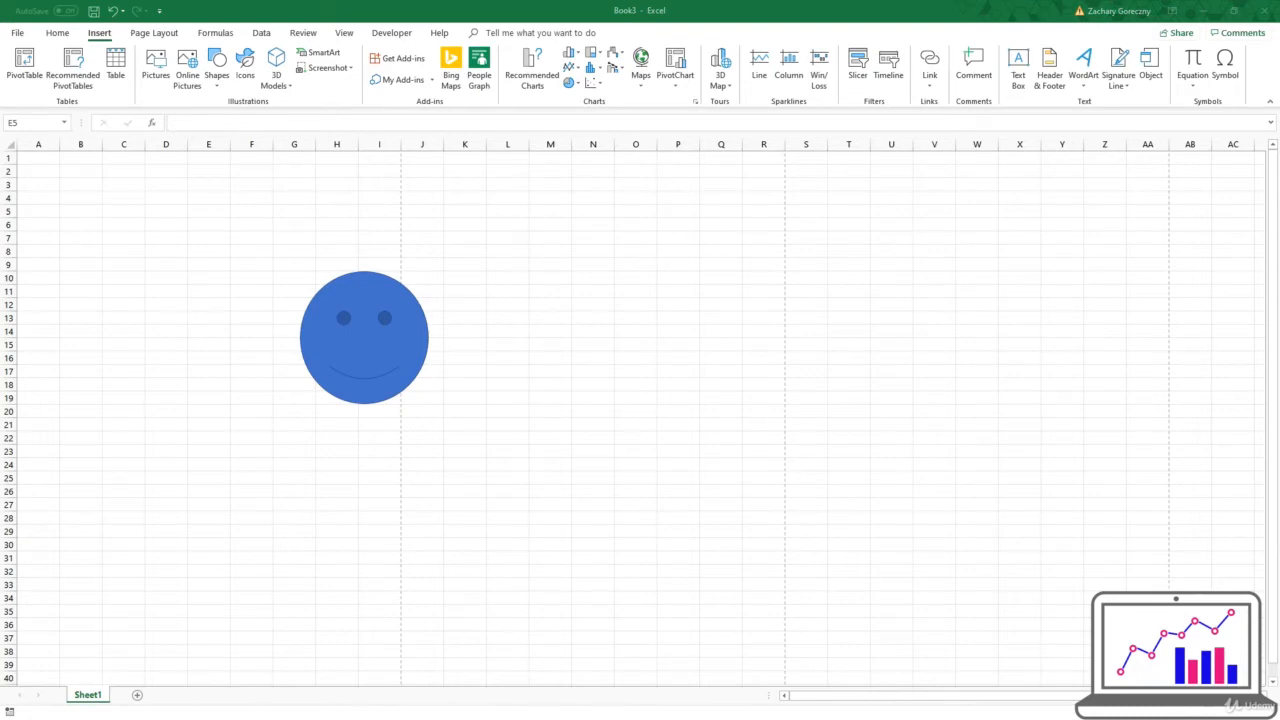
left_click(751, 105)
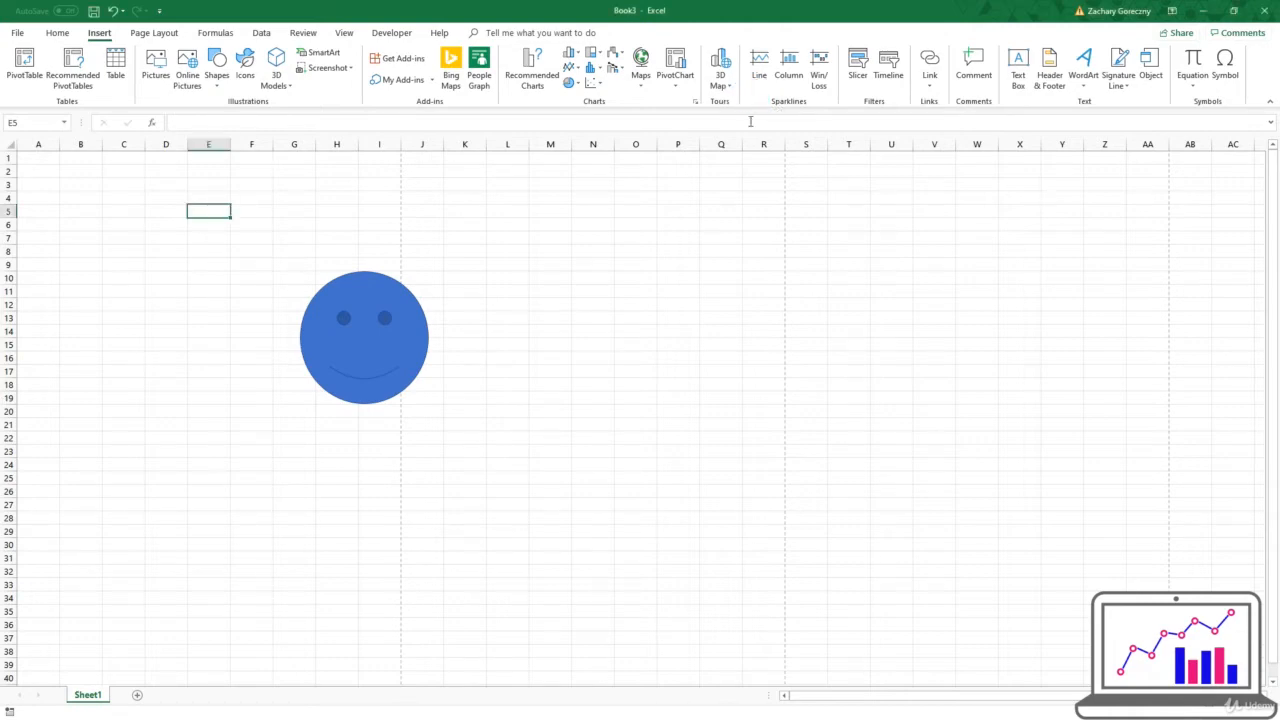
left_click(762, 60)
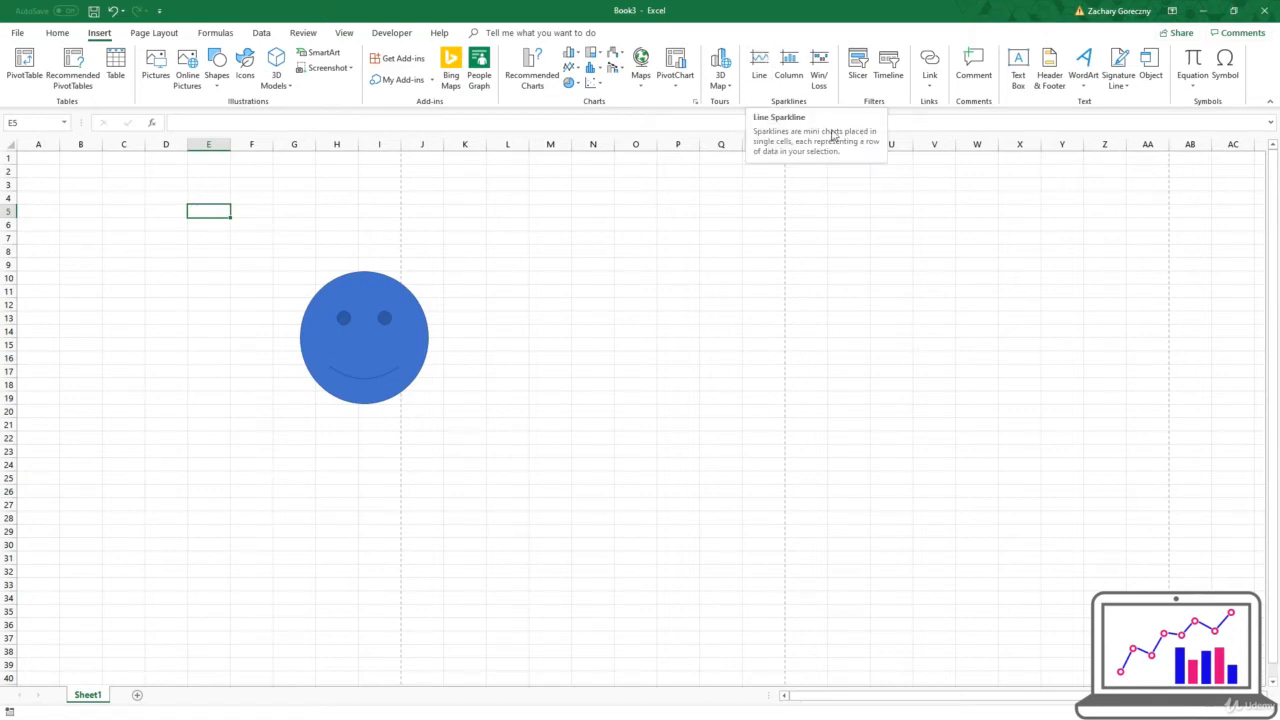
left_click(417, 234)
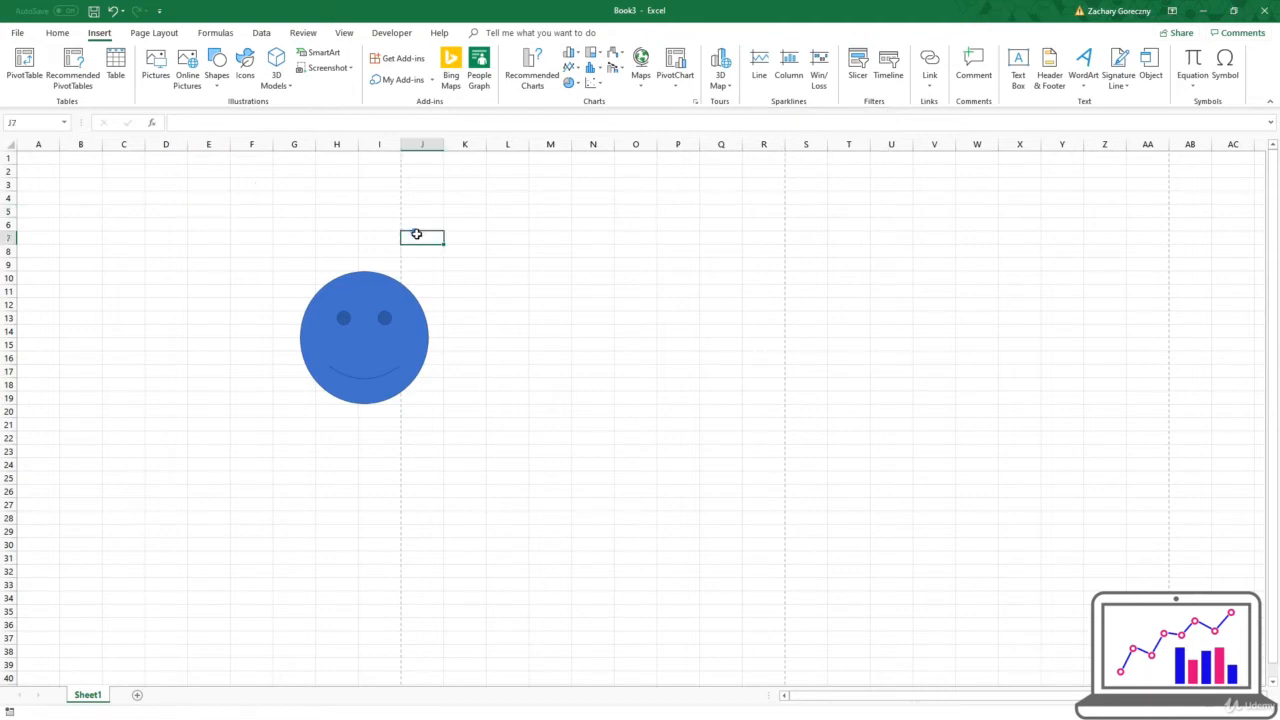
left_click_drag(177, 169, 200, 380)
left_click(239, 237)
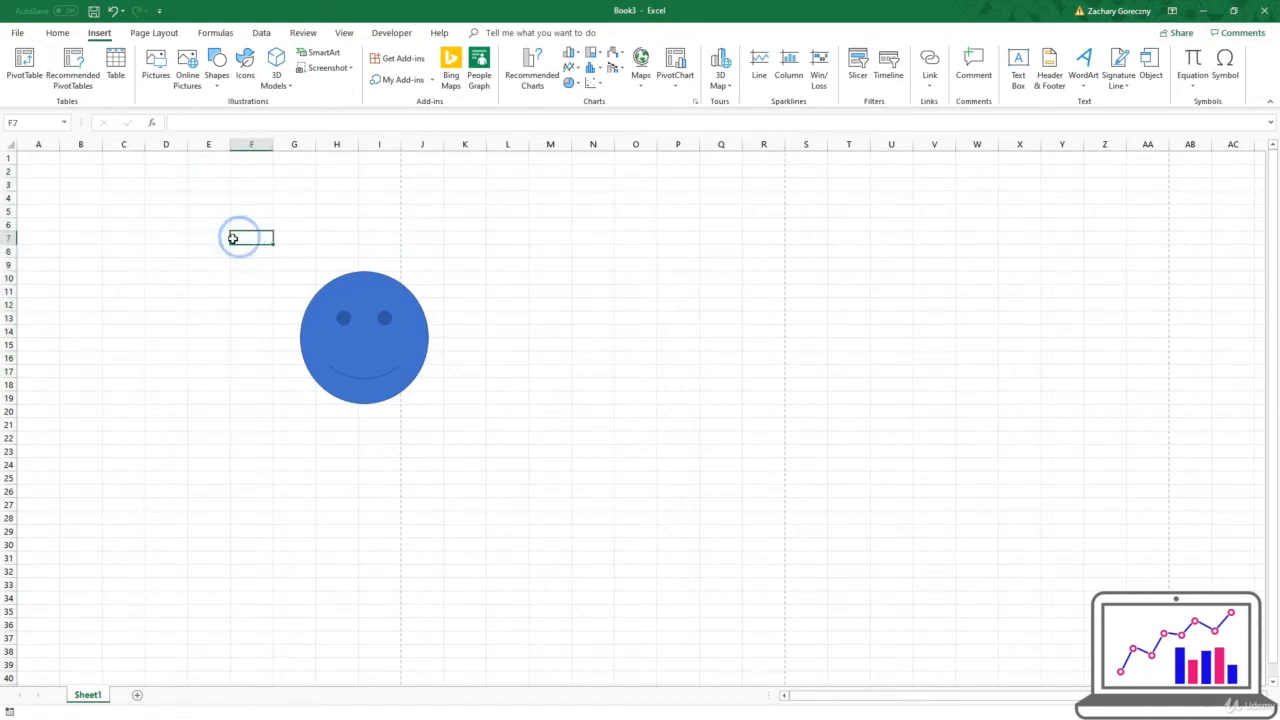
left_click_drag(239, 187, 249, 265)
left_click(251, 239)
left_click(934, 199)
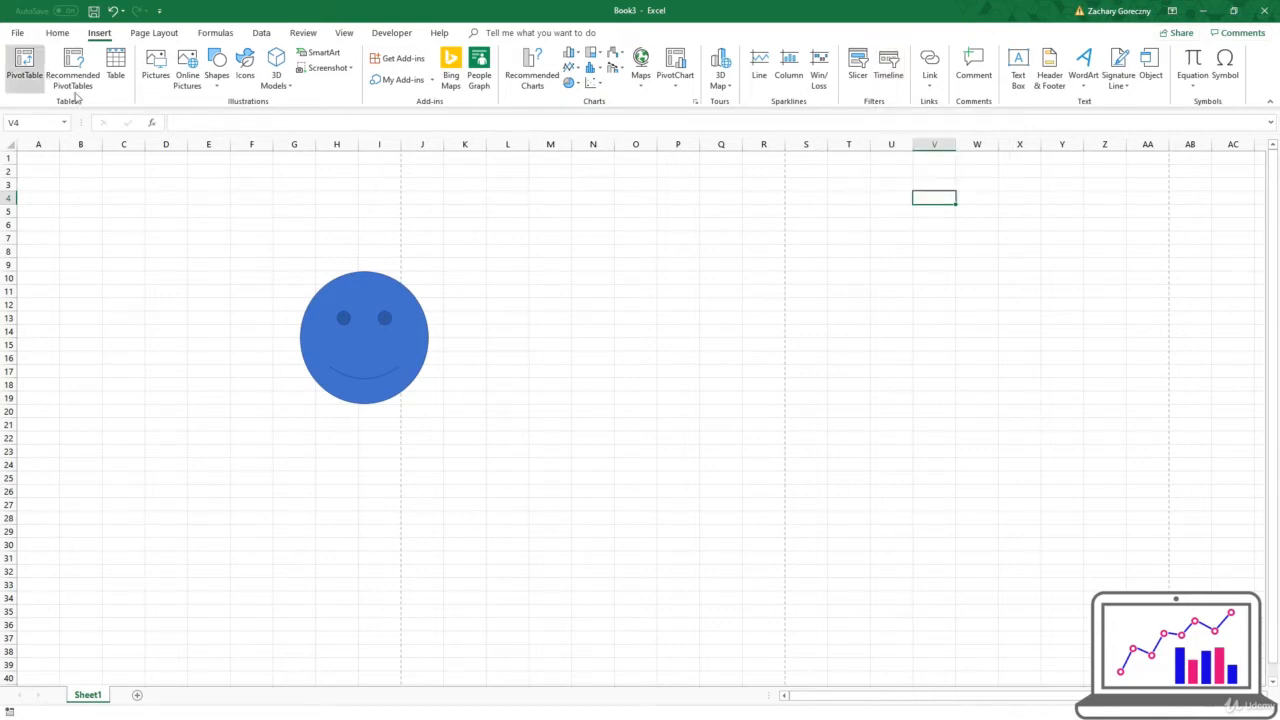
left_click(242, 249)
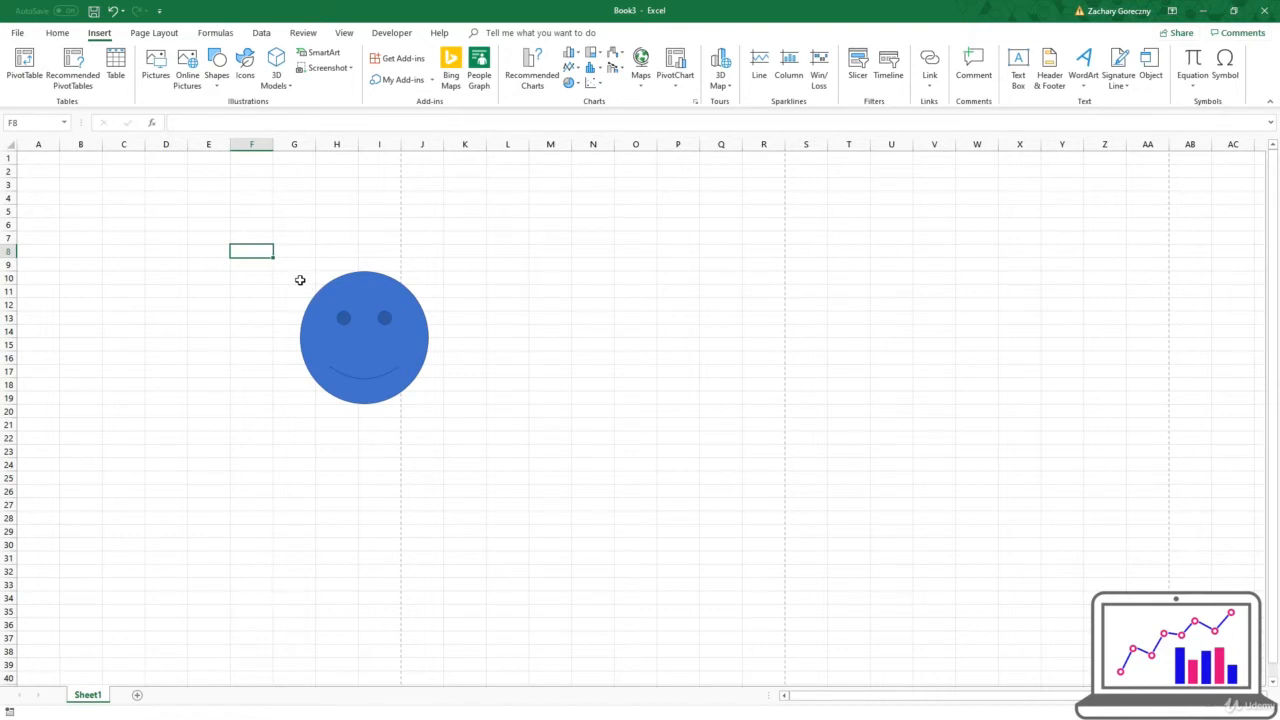
left_click_drag(197, 204, 200, 226)
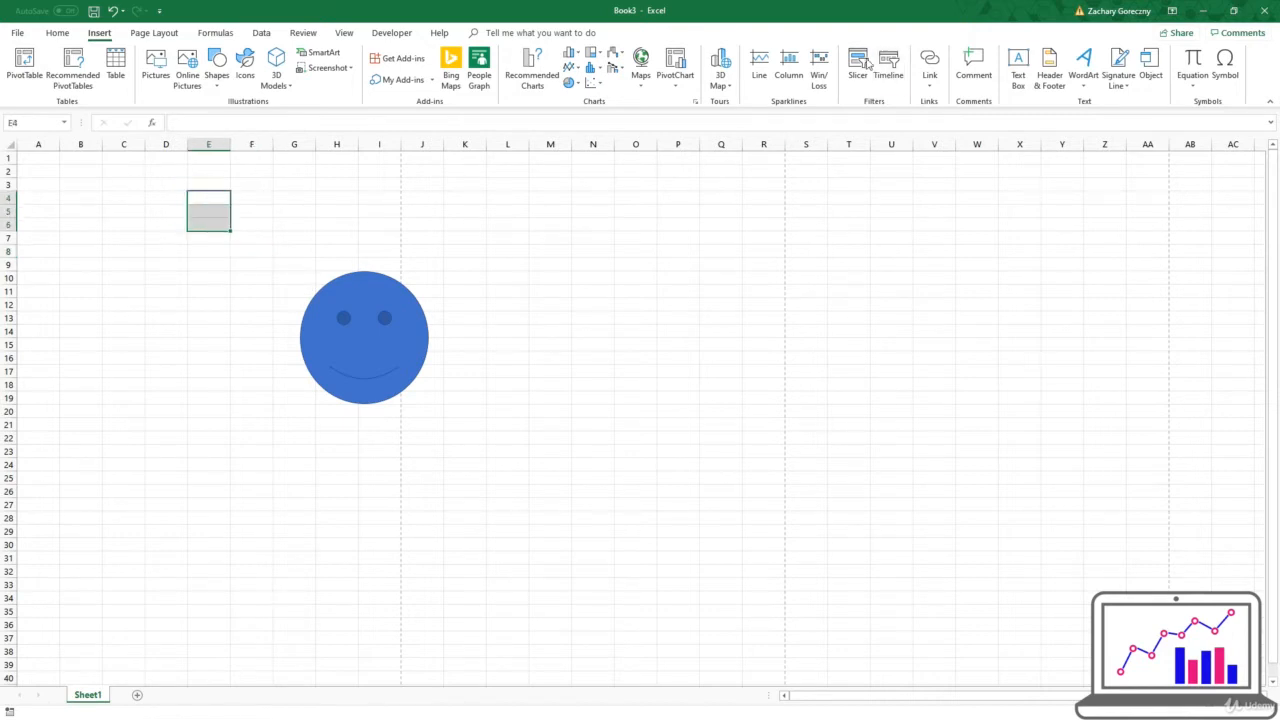
left_click(471, 198)
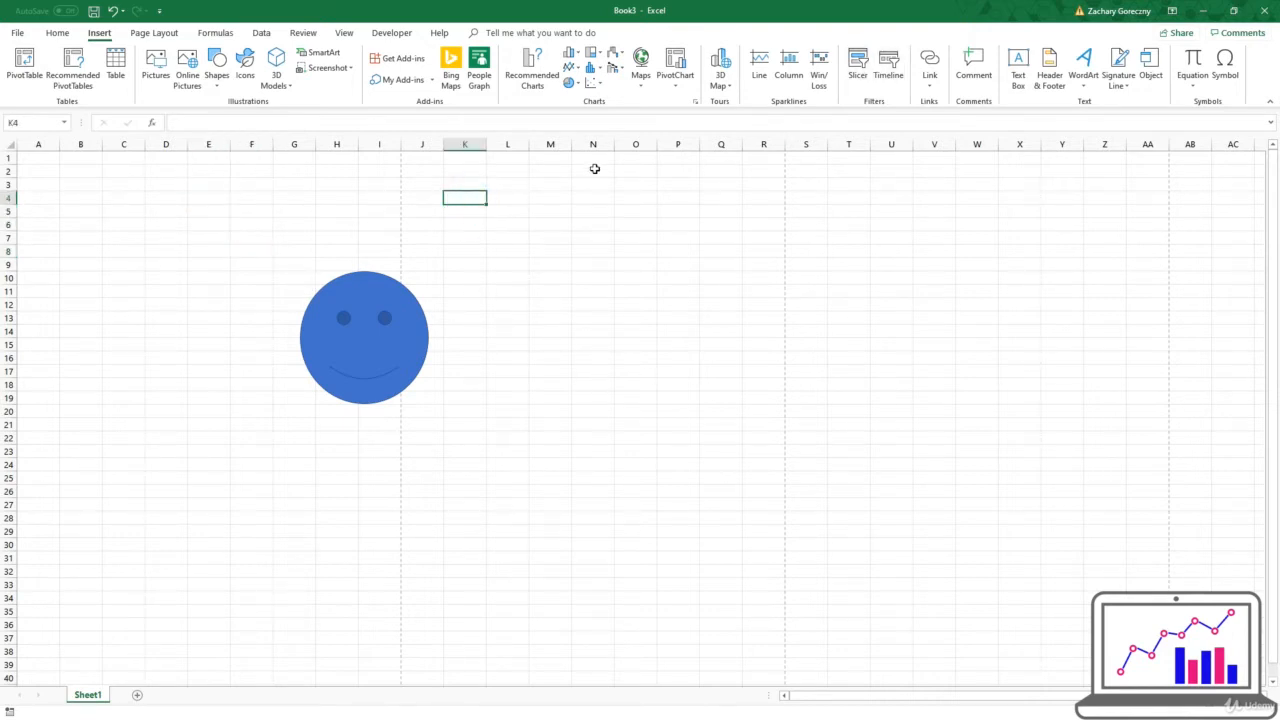
left_click(455, 184)
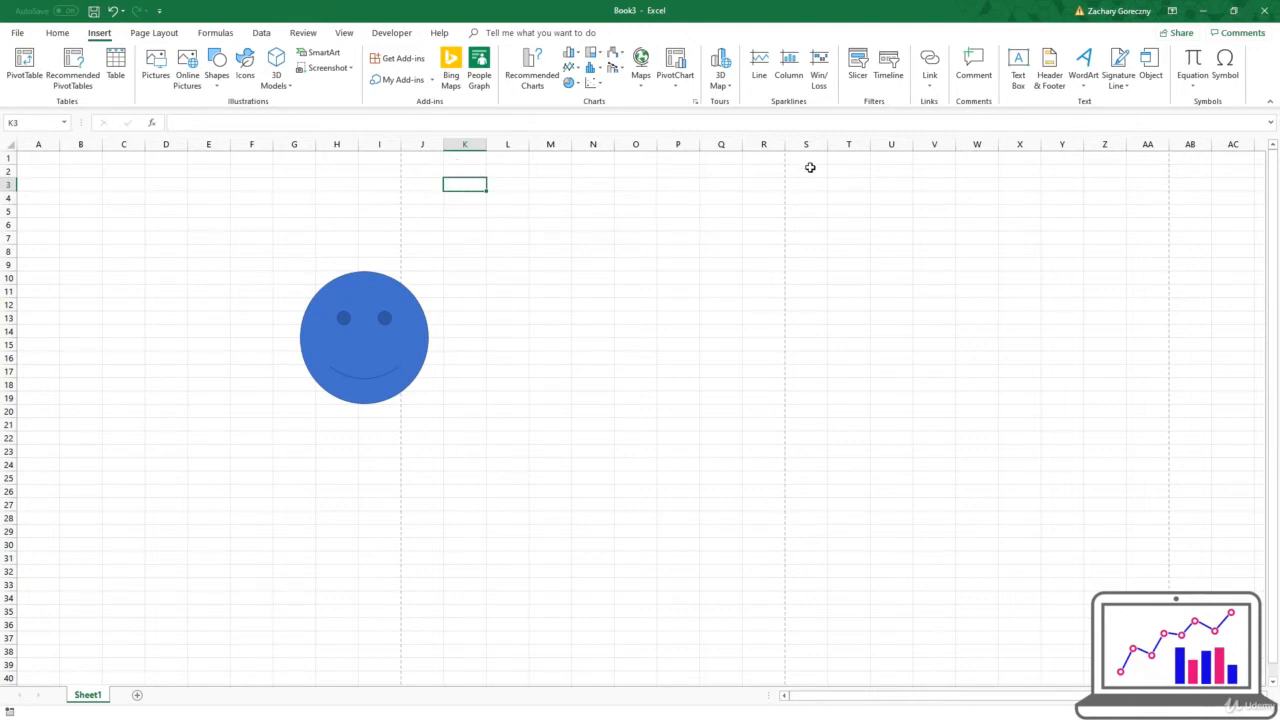
- Examine the Link options available for cell K3 without inserting a link
left_click(929, 75)
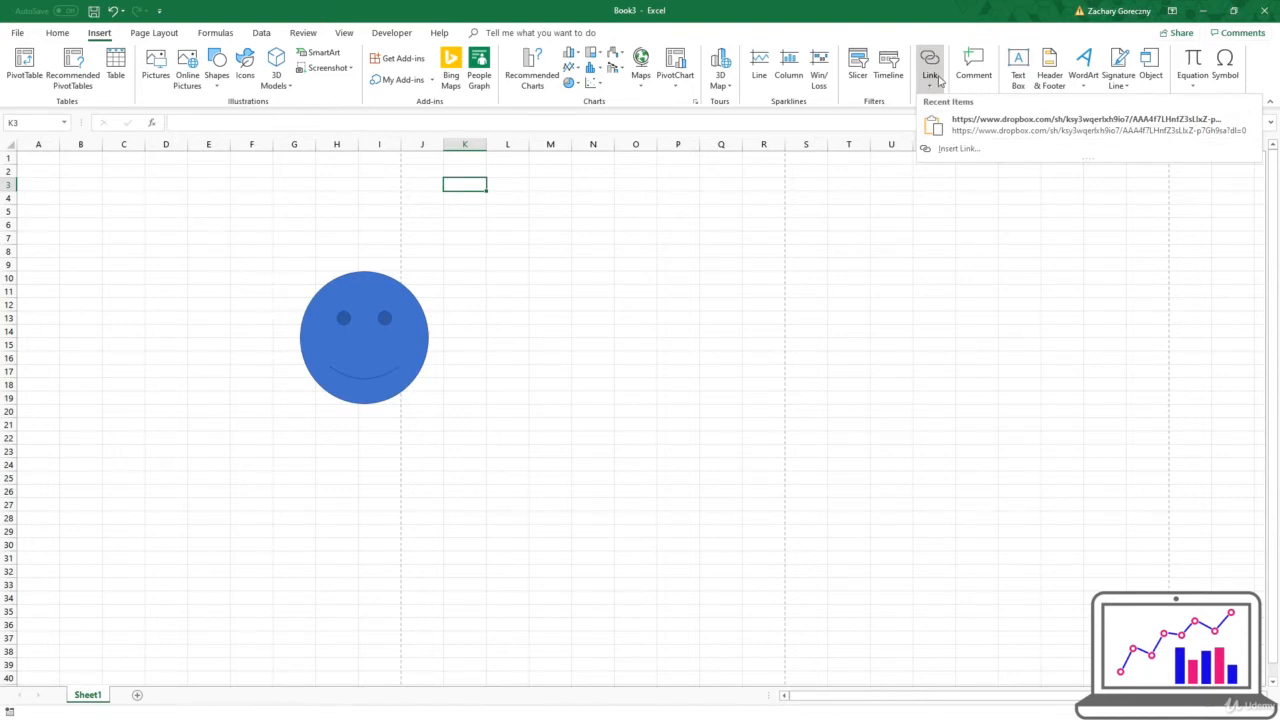
left_click(931, 88)
left_click(234, 178)
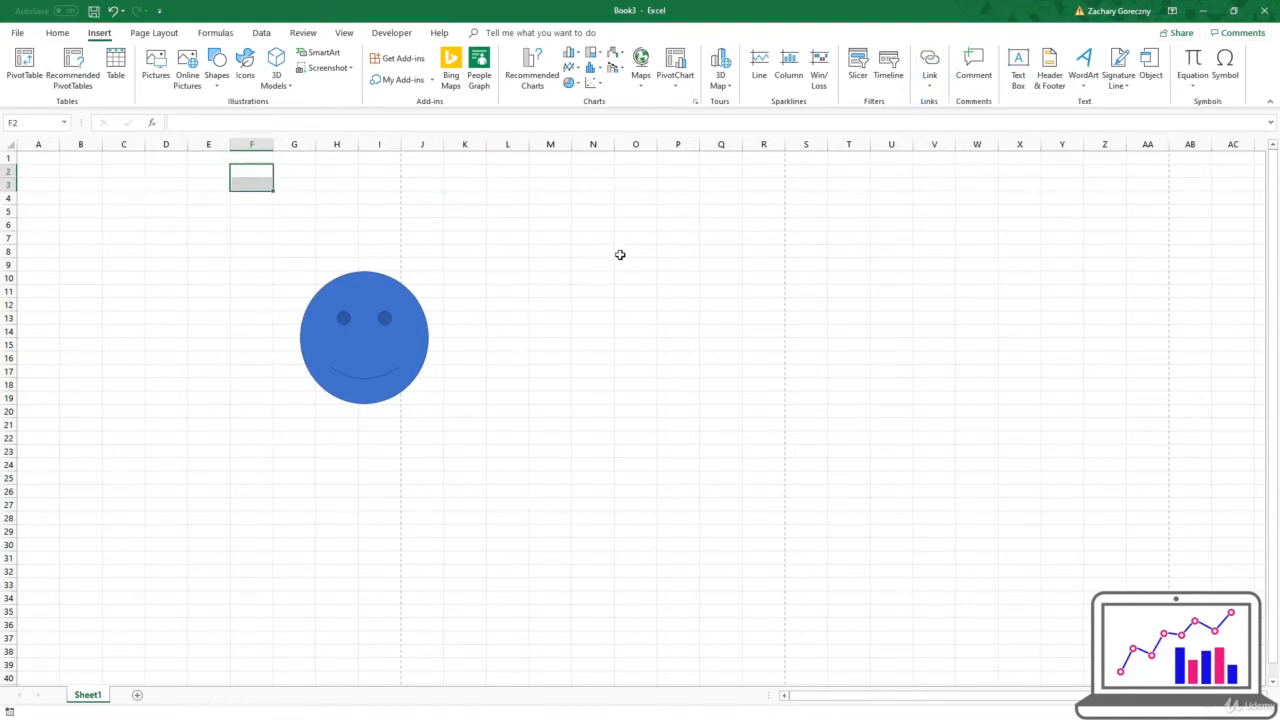
left_click(620, 252)
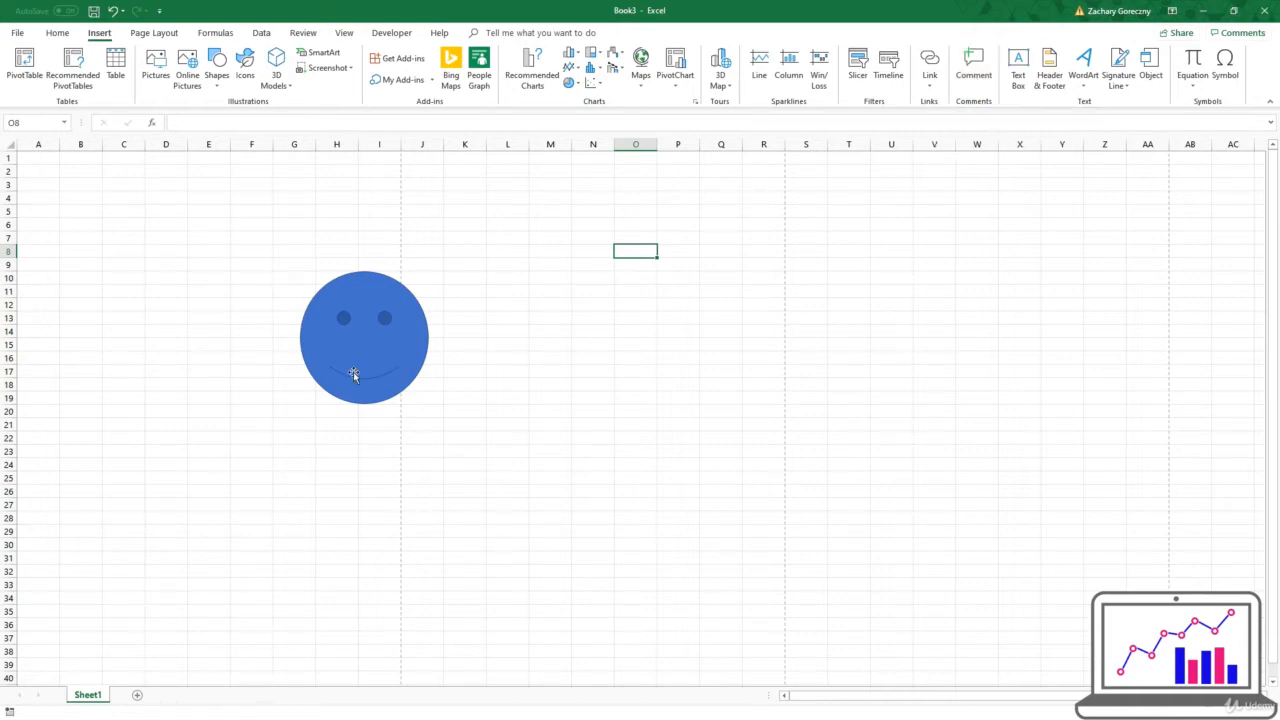
left_click(369, 337)
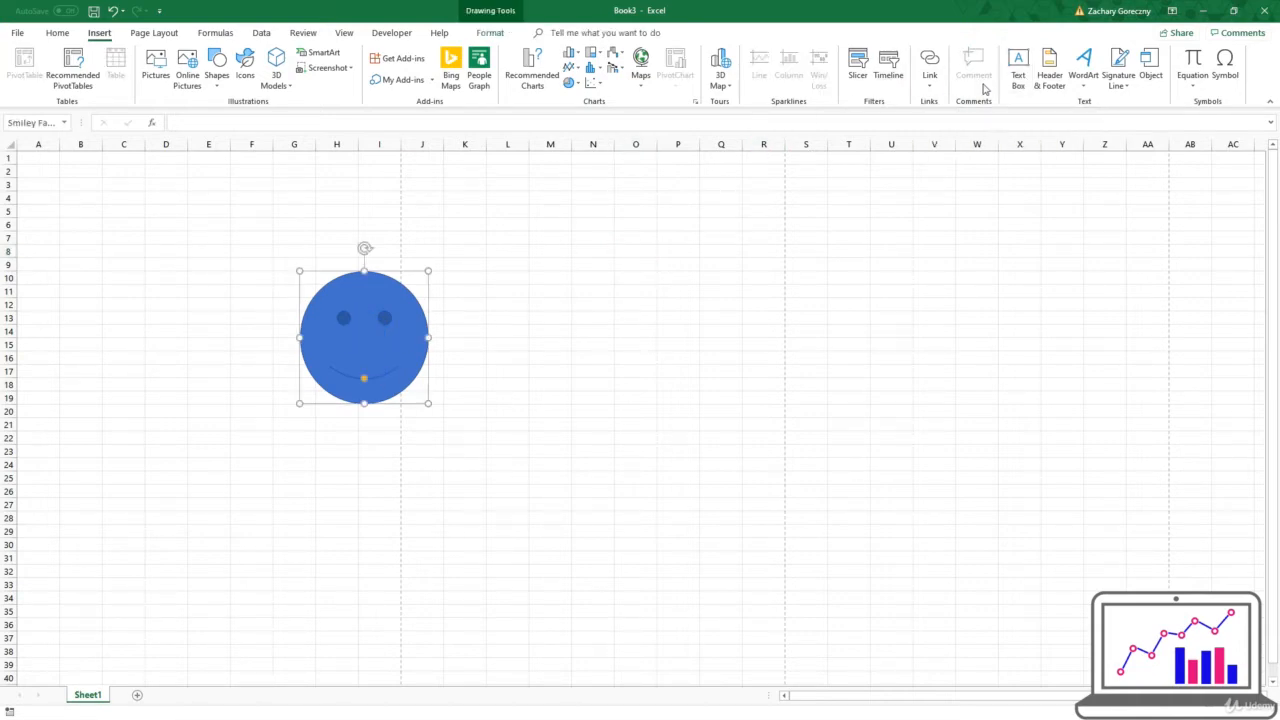
left_click(436, 278)
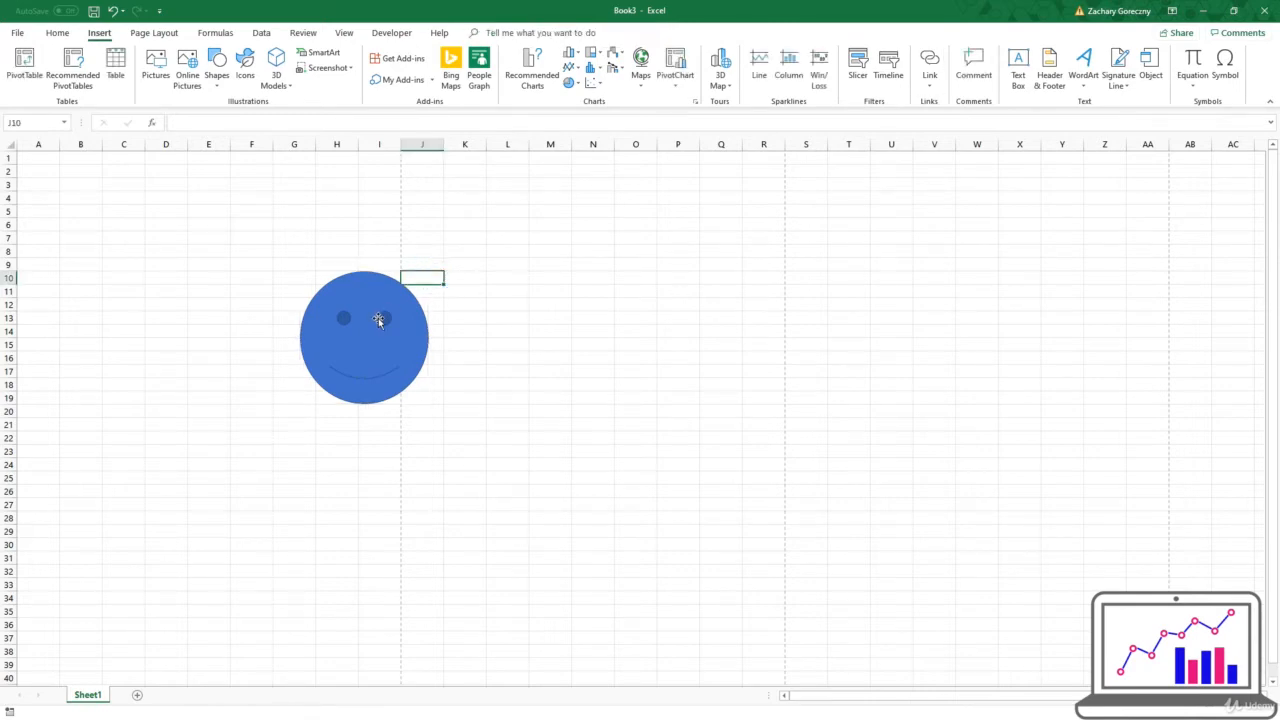
left_click(370, 295)
left_click(437, 253)
left_click(429, 276)
left_click(385, 371)
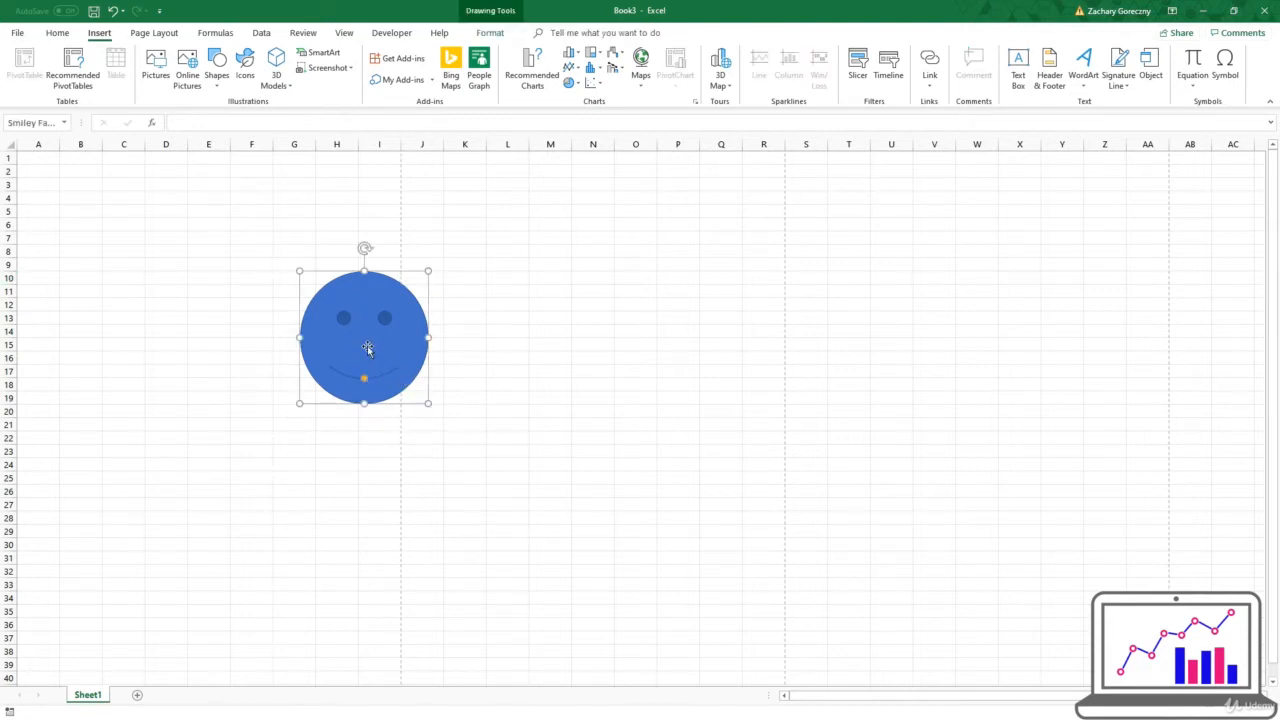
- Examine the WordArt styles and the signature line options without inserting anything
left_click(466, 302)
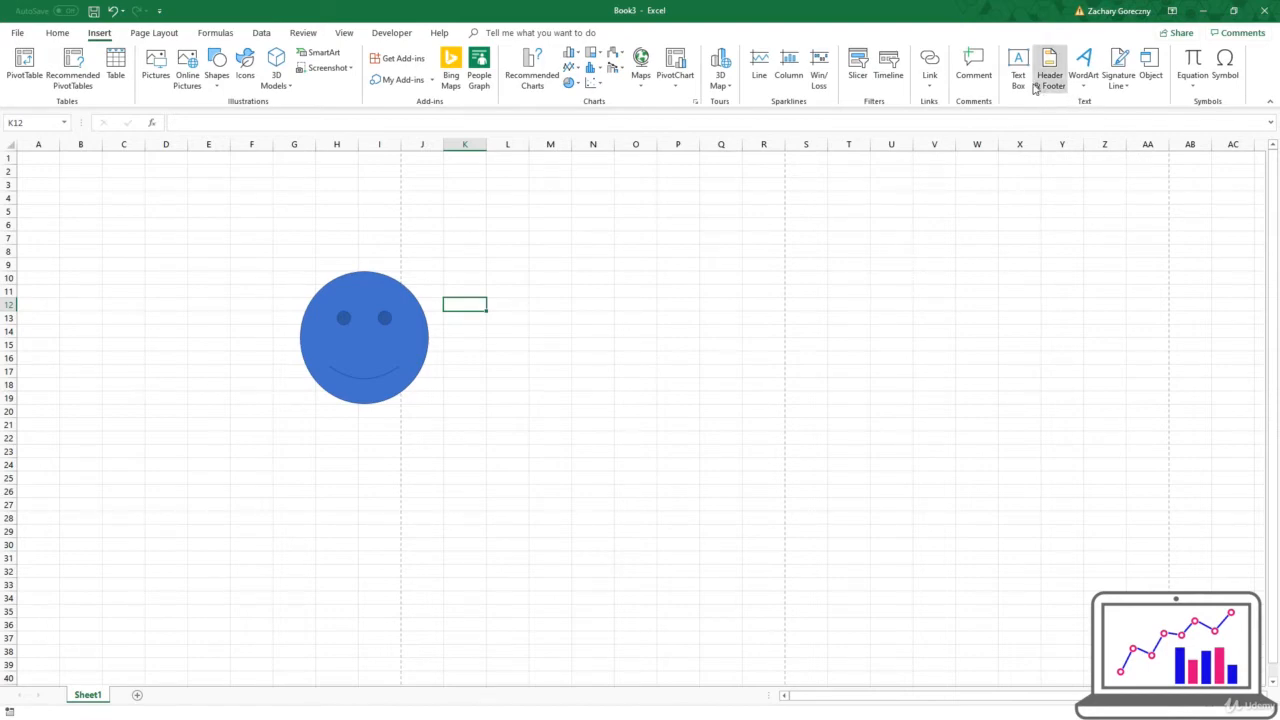
left_click(1090, 86)
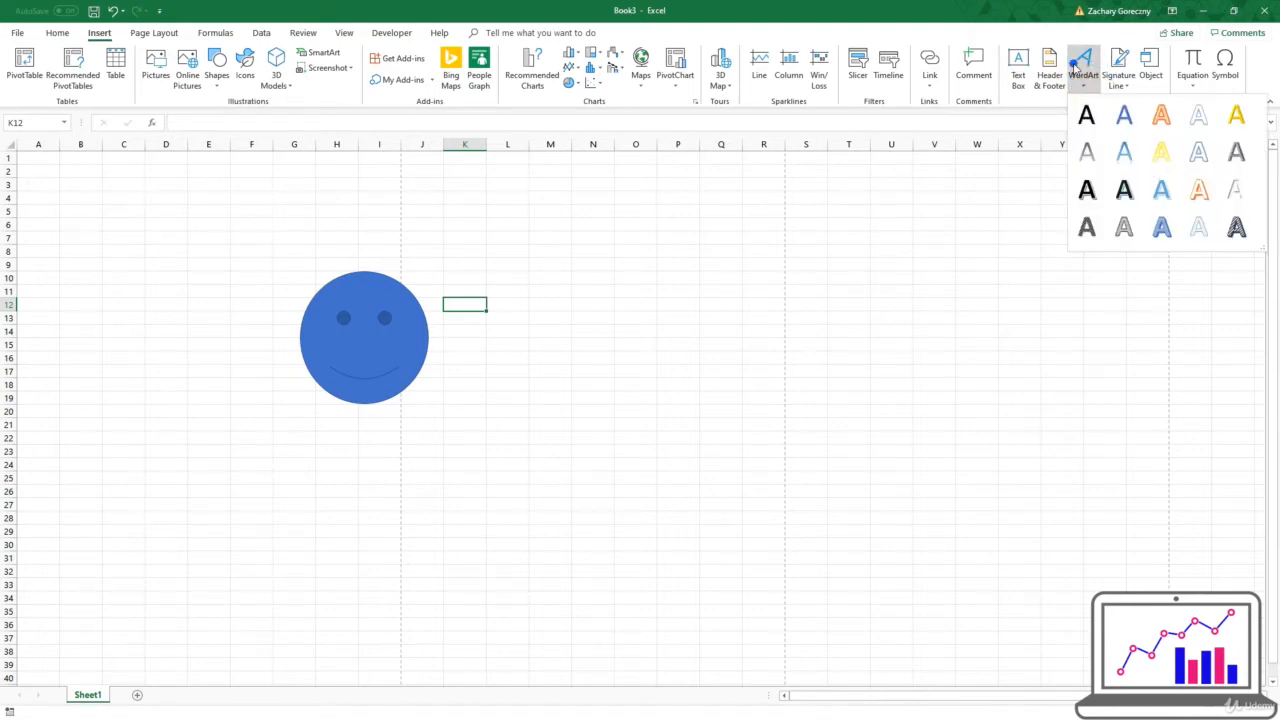
left_click(1074, 62)
left_click(1118, 85)
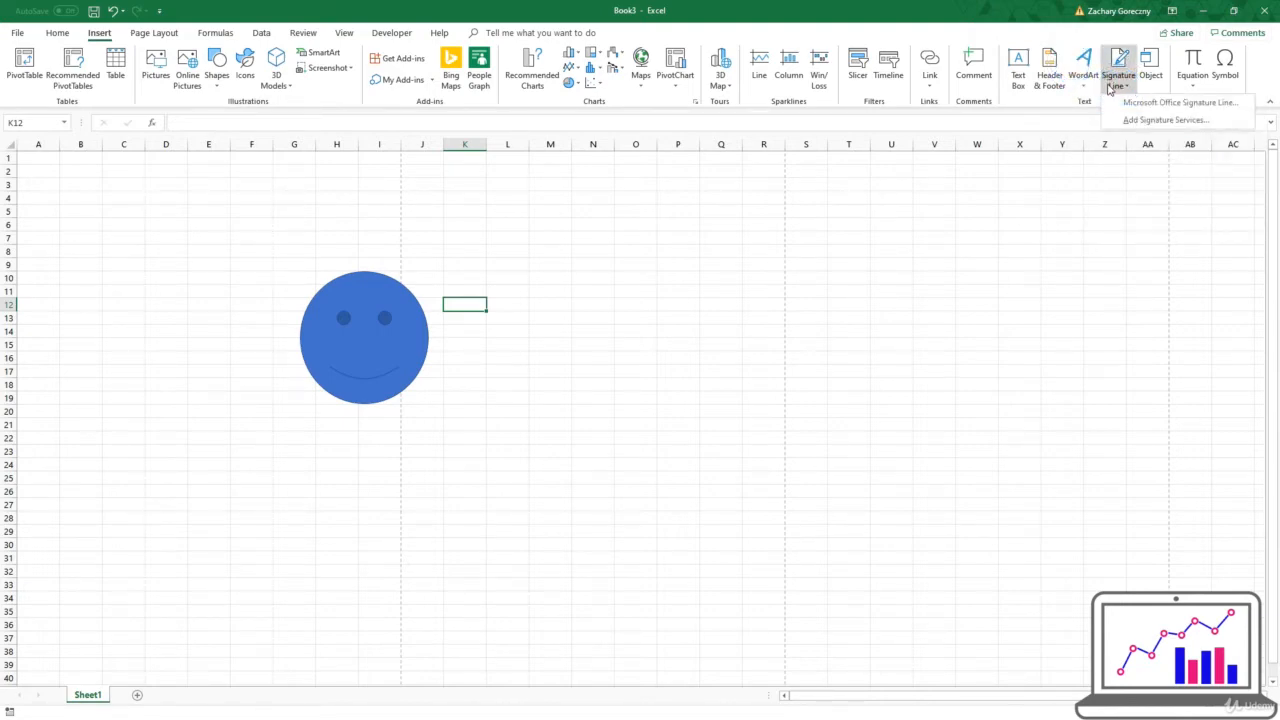
left_click(1109, 86)
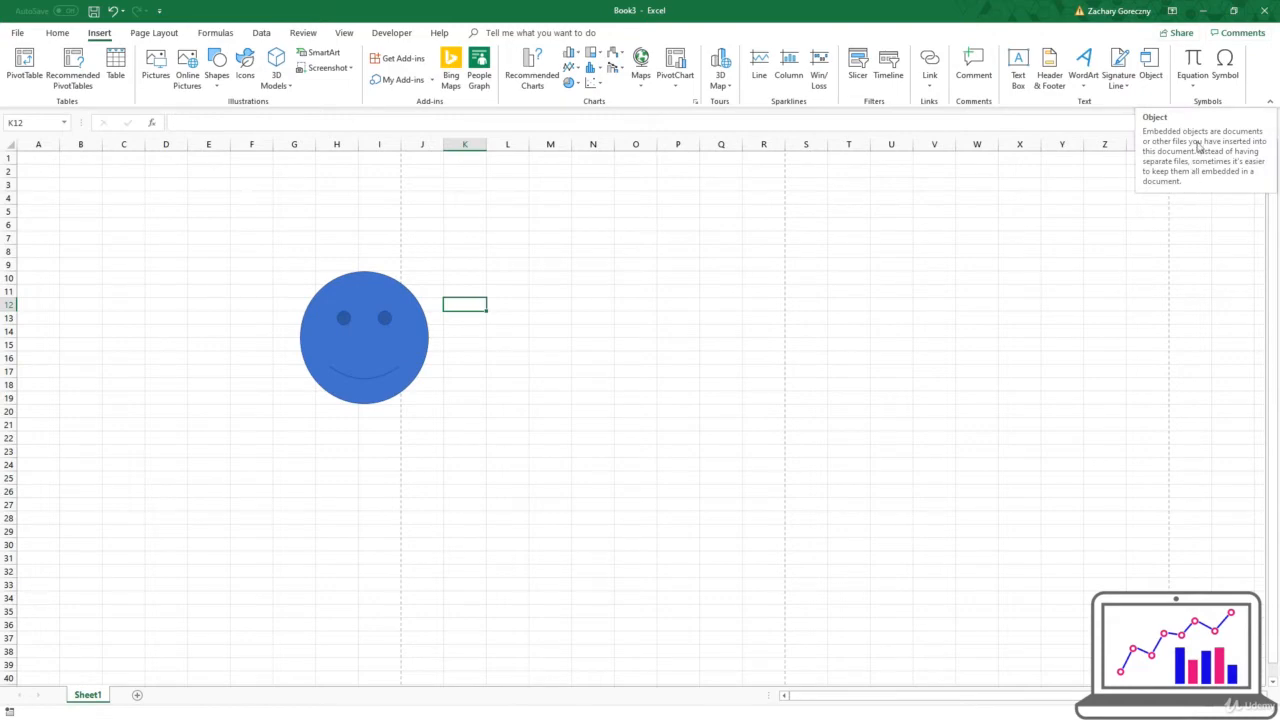
- Examine the gallery of built-in equations, from Area of Circle to the trig identities, without inserting one
left_click(1197, 92)
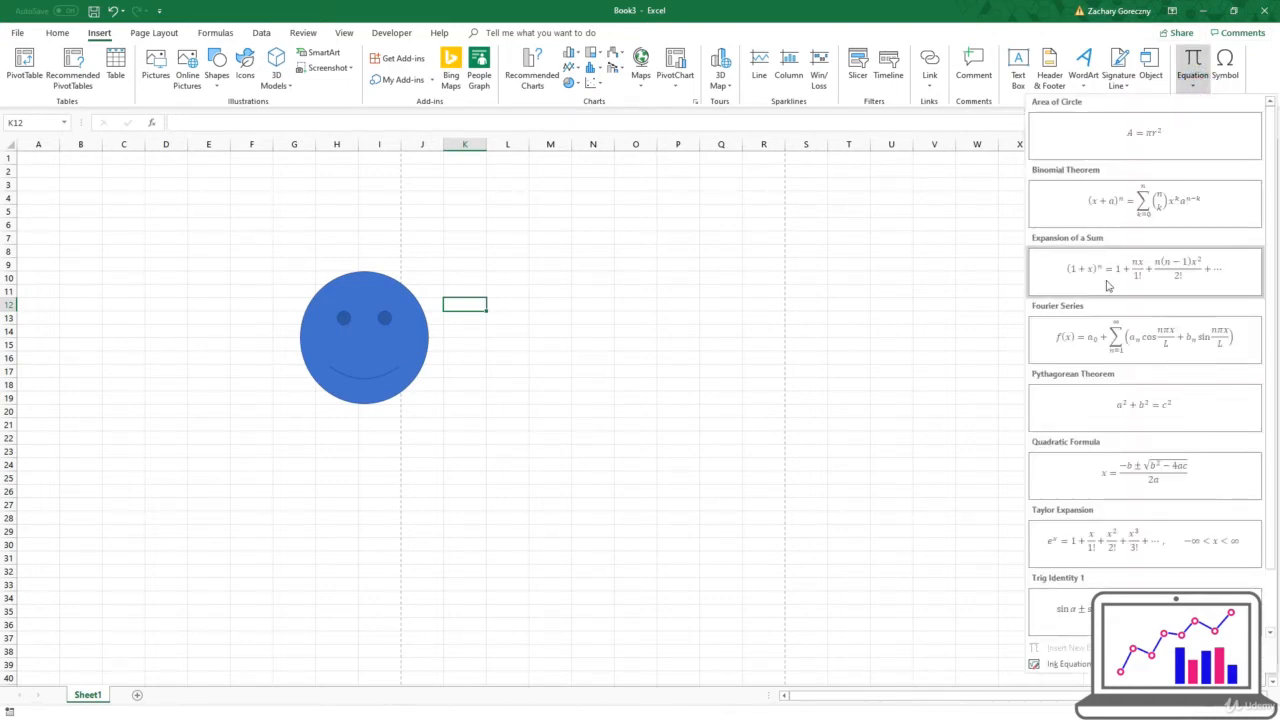
scroll(1107, 390, "down", 1)
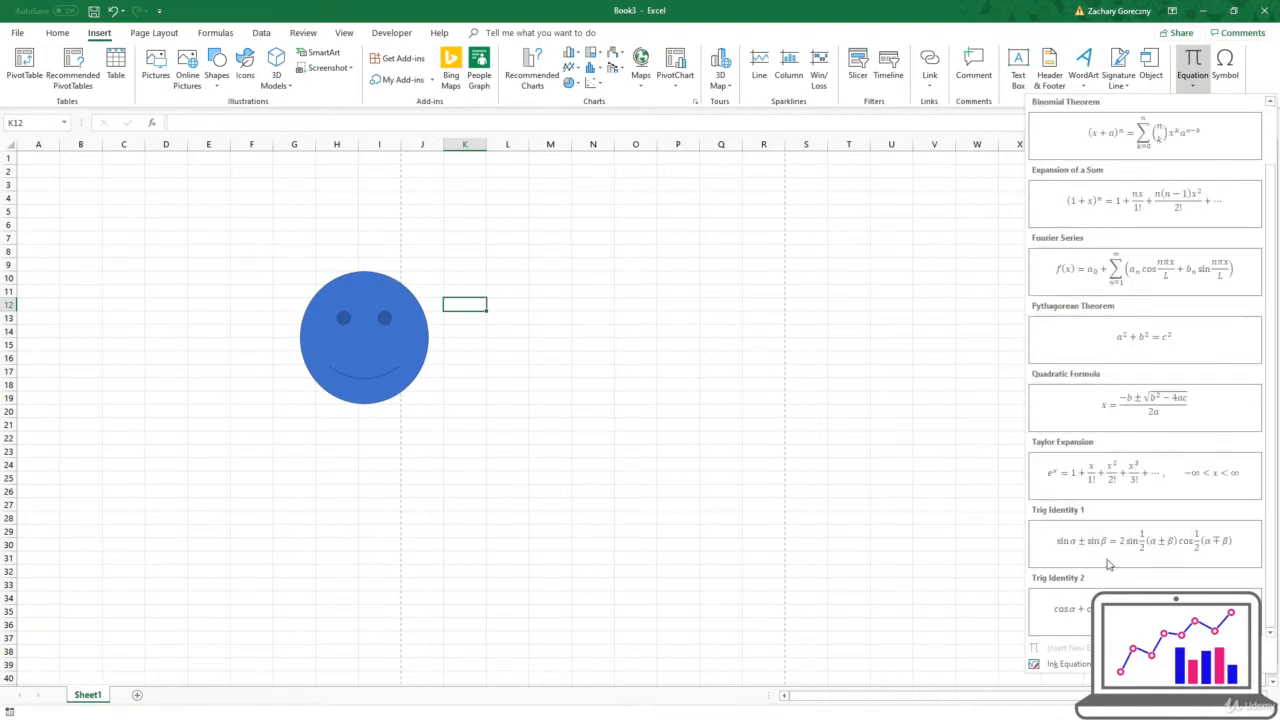
scroll(1149, 317, "up", 1)
scroll(1117, 420, "down", 1)
scroll(1143, 402, "up", 1)
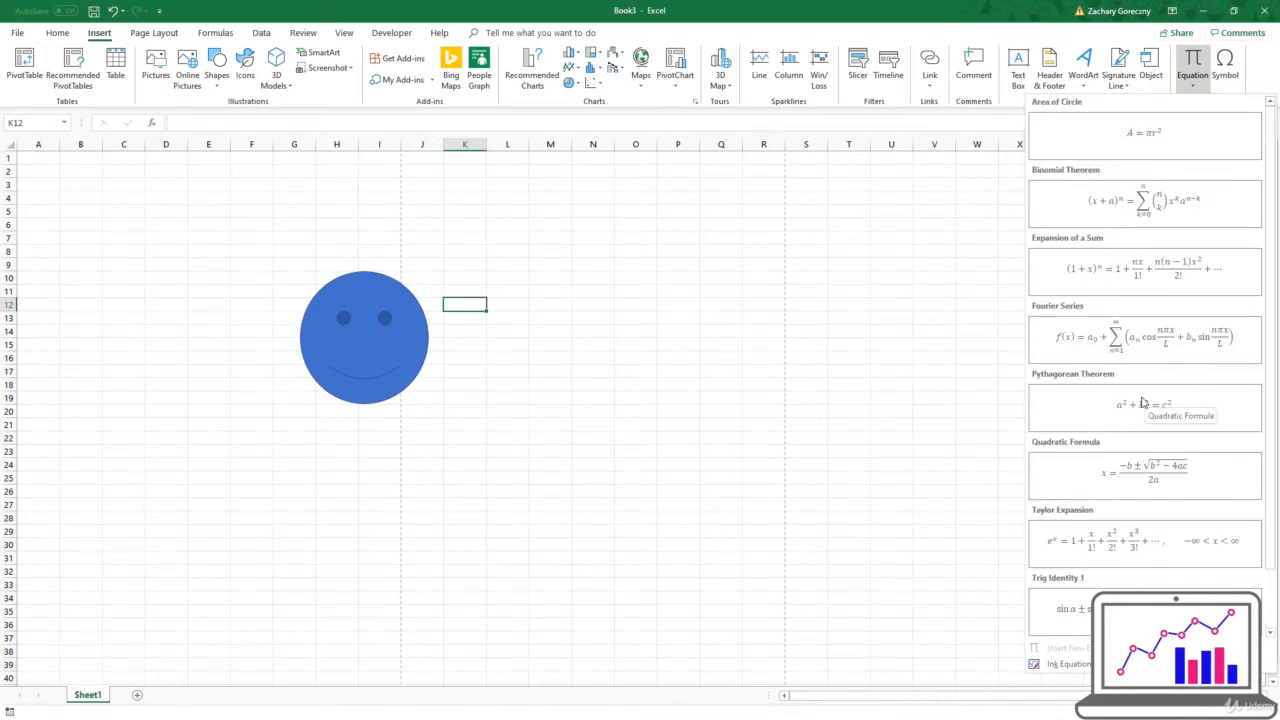
left_click(1200, 78)
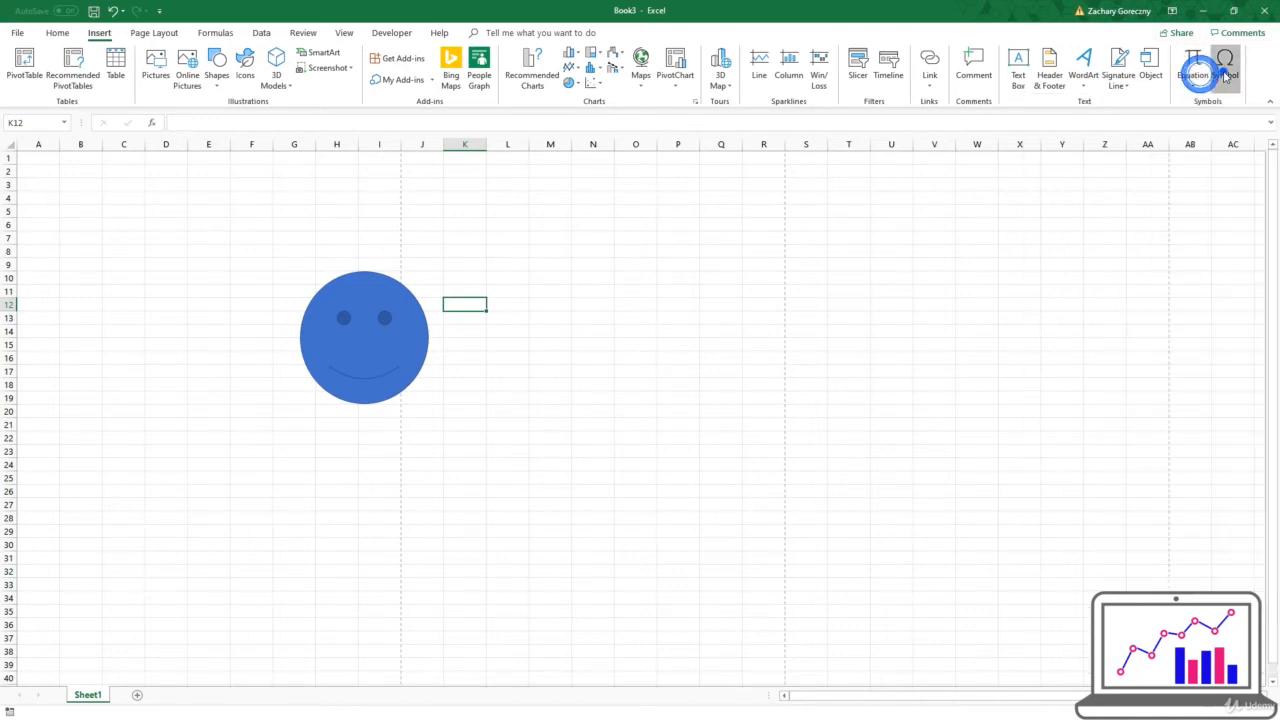
- Examine the mathematical and Hebrew characters available in the Symbol dialog for cell K12, and leave without inserting one
left_click(1225, 77)
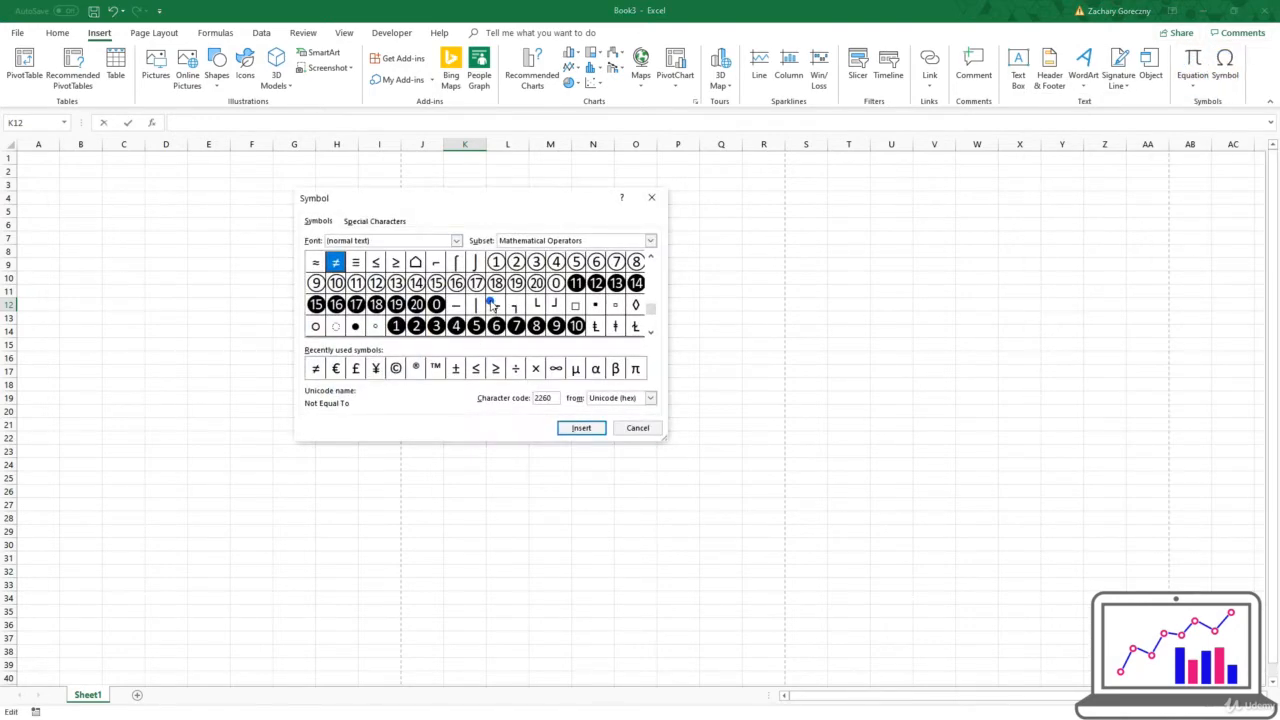
left_click(492, 305)
left_click_drag(650, 309, 650, 287)
left_click(396, 304)
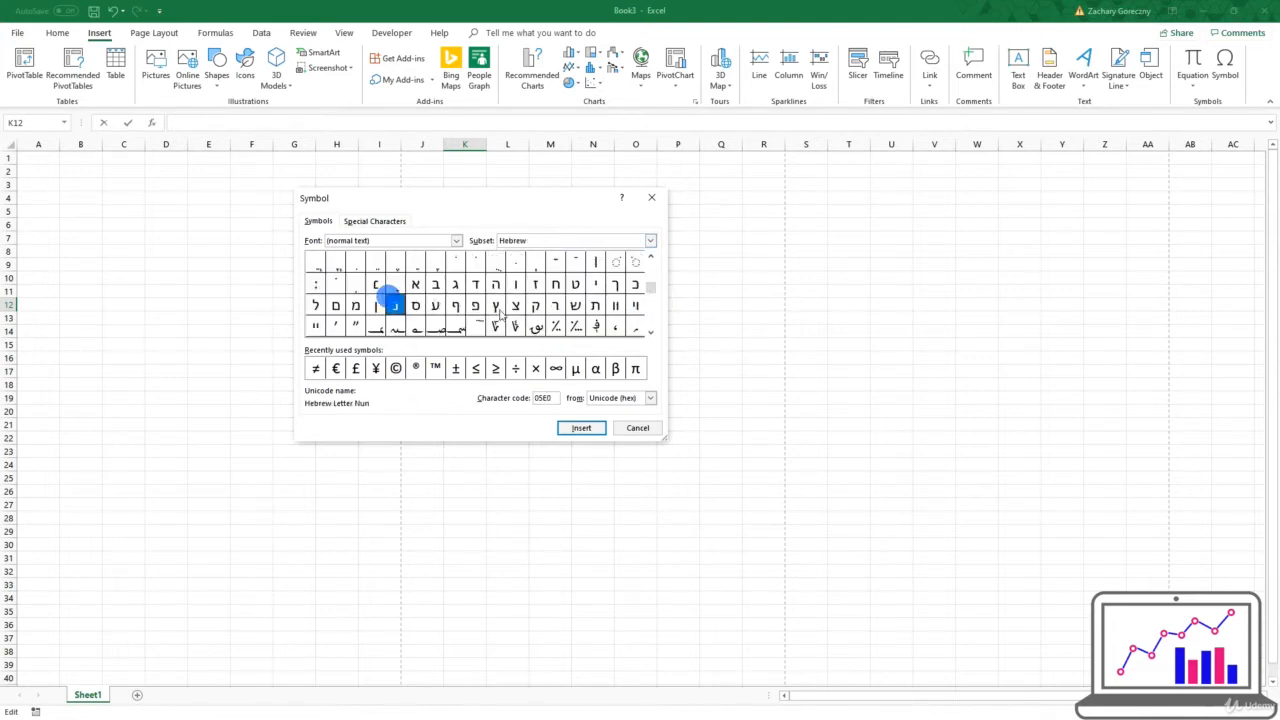
left_click(636, 428)
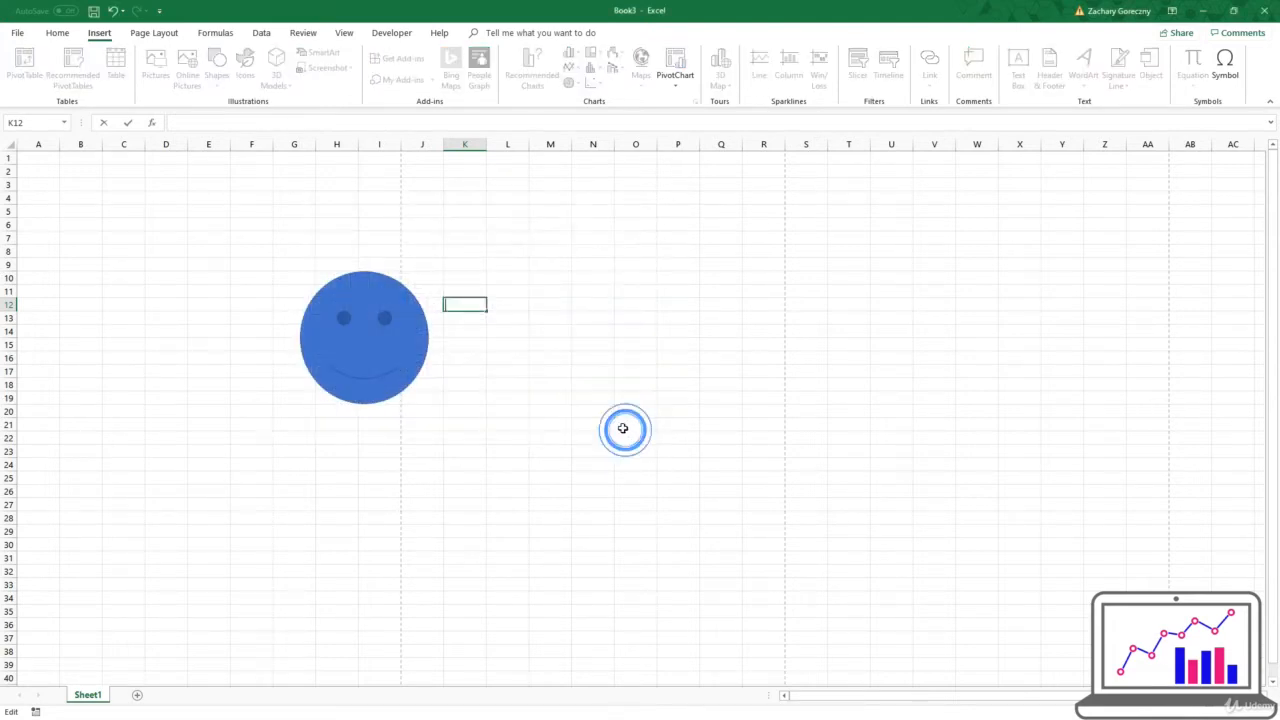
left_click(562, 276)
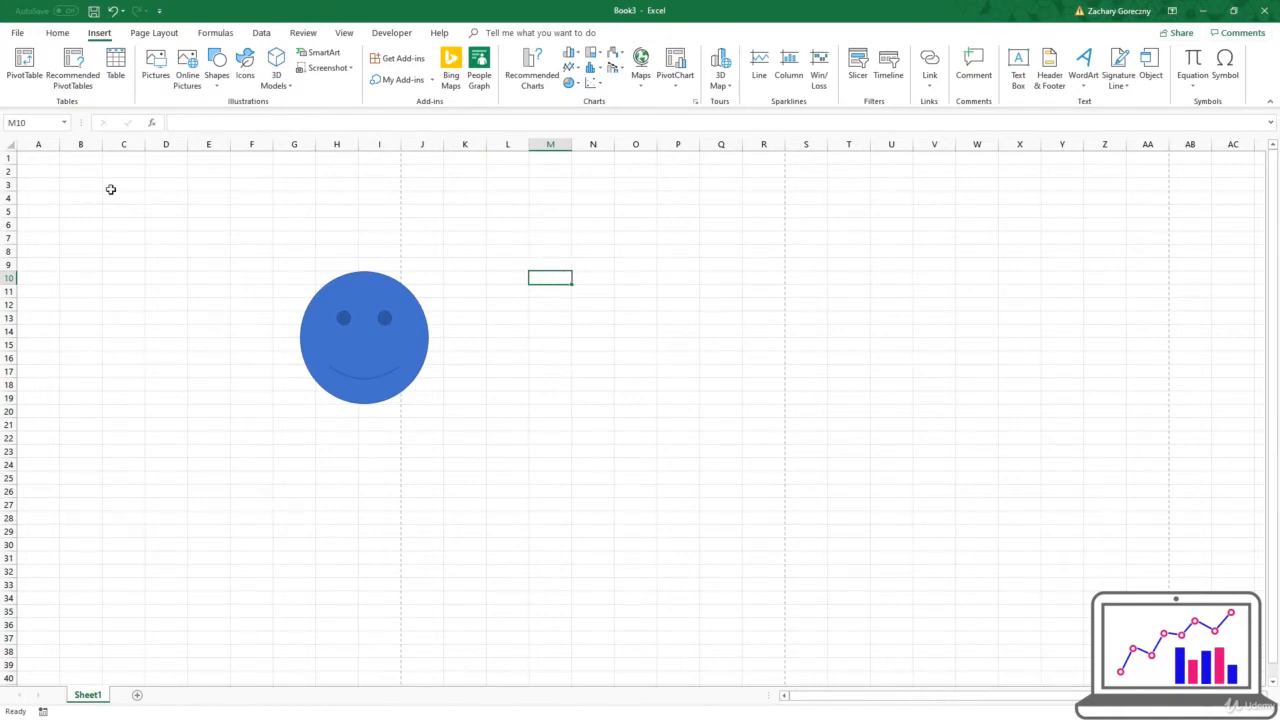
- Apply the Badge theme to the workbook
left_click(150, 35)
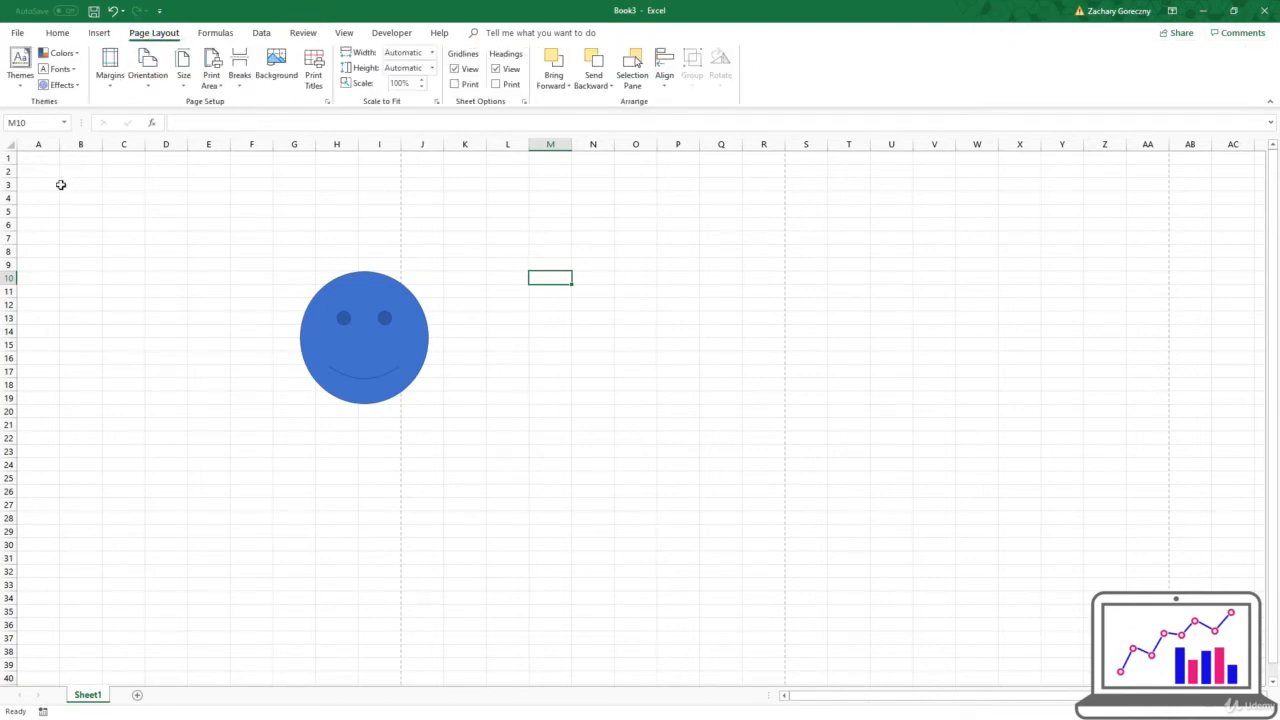
left_click(22, 76)
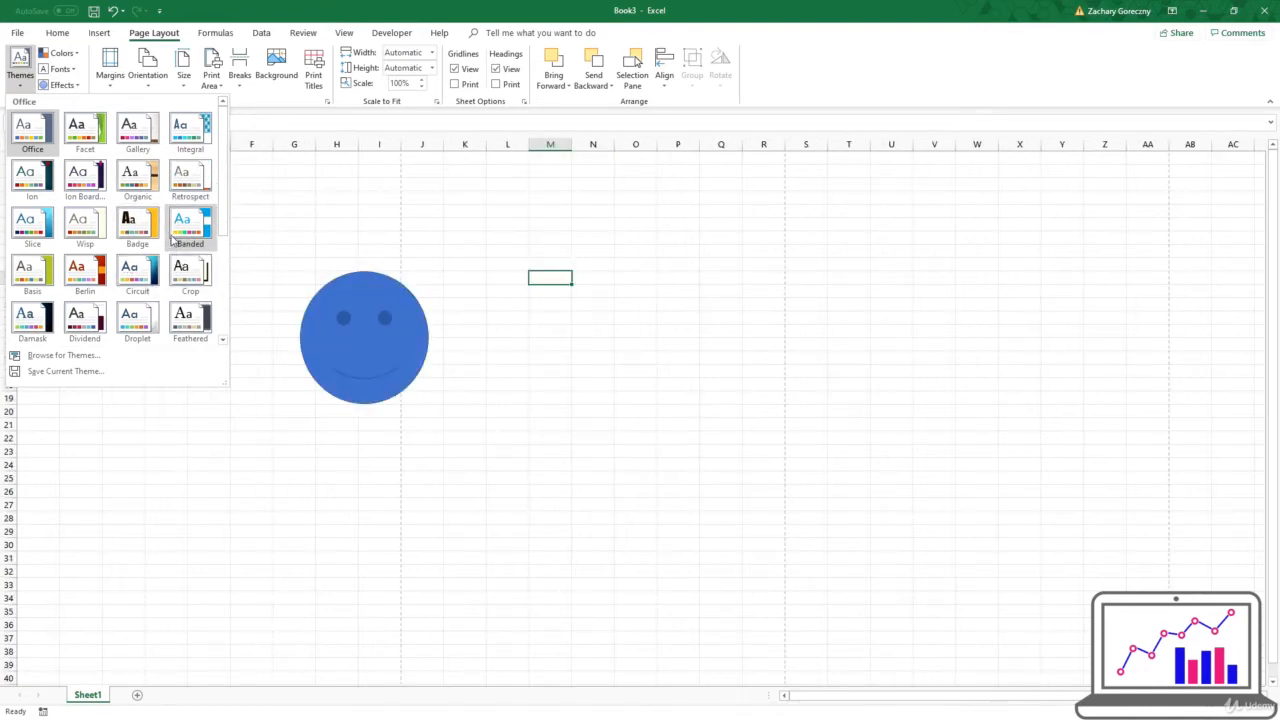
left_click(137, 234)
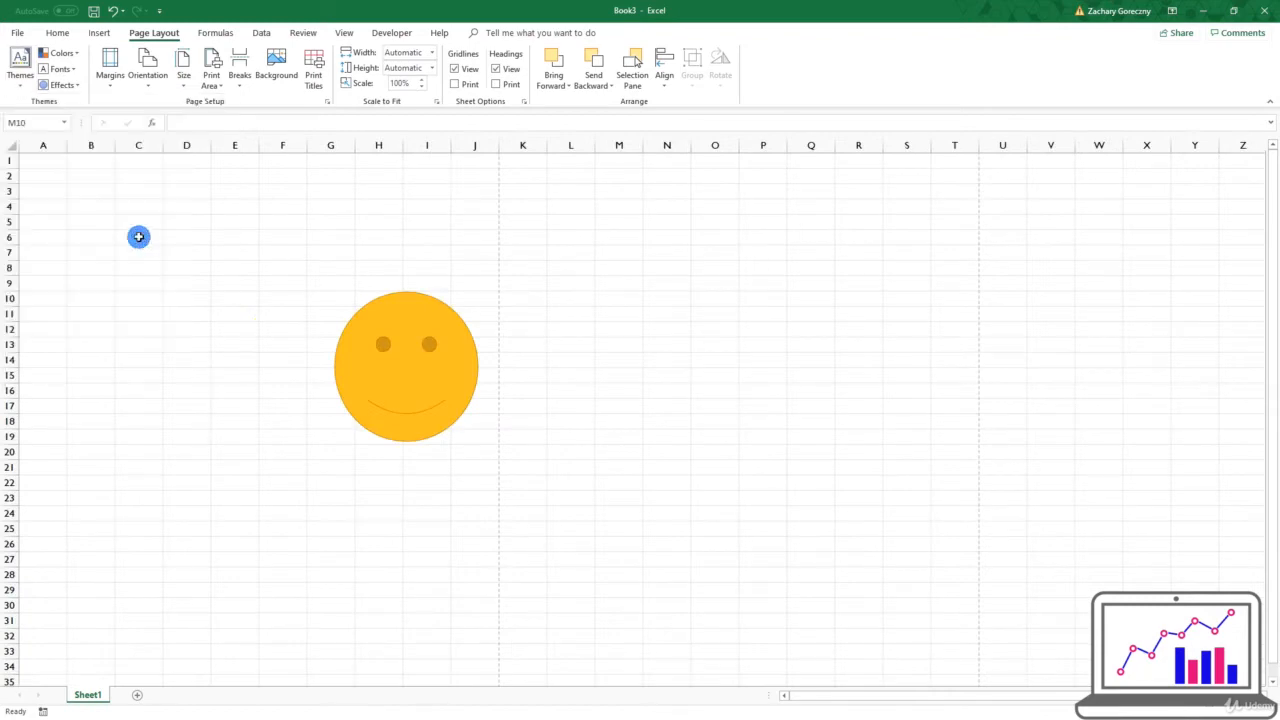
left_click(284, 283)
- Nudge the smiley face shape slightly up and to the left, and deselect it by selecting cell C4
left_click_drag(417, 386, 413, 382)
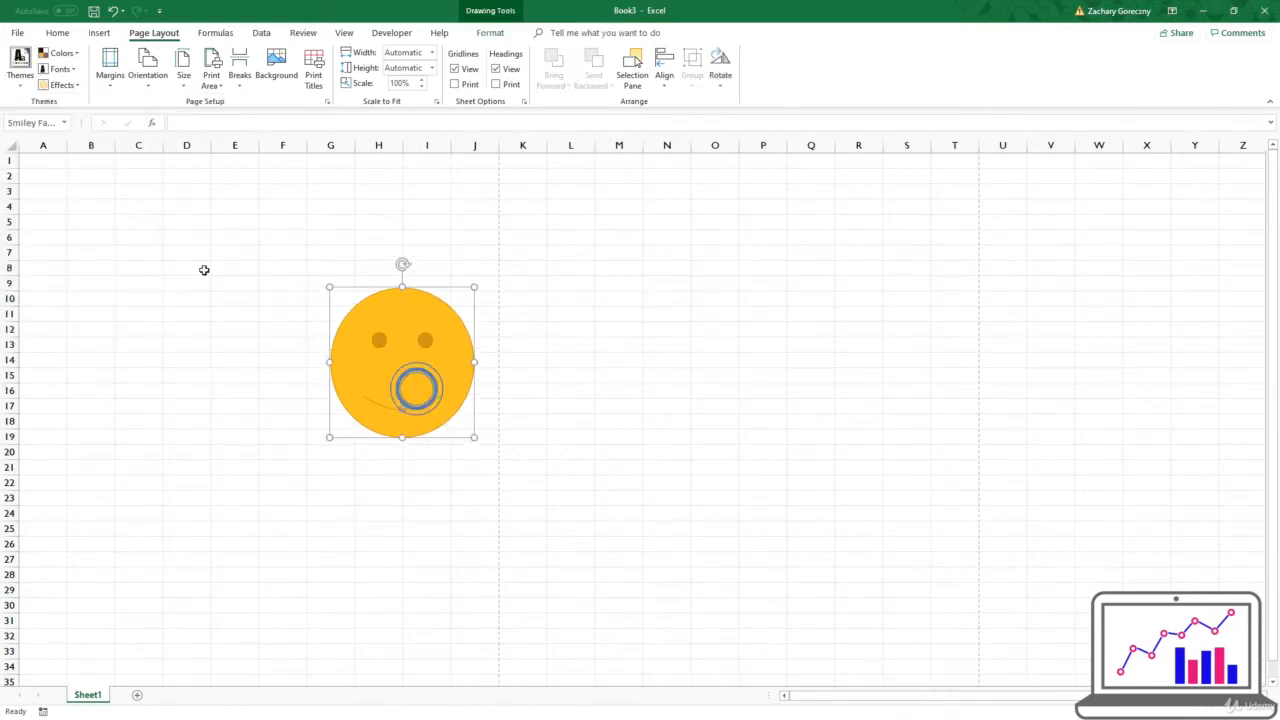
left_click(161, 265)
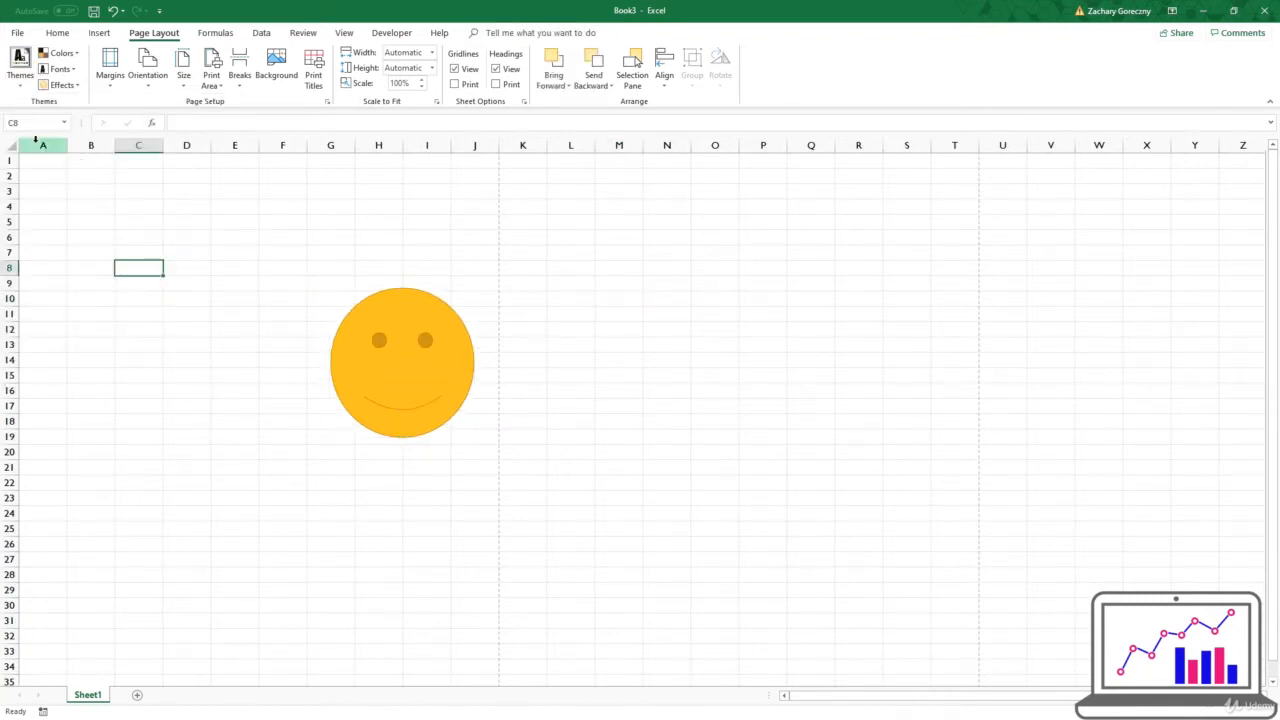
left_click(118, 206)
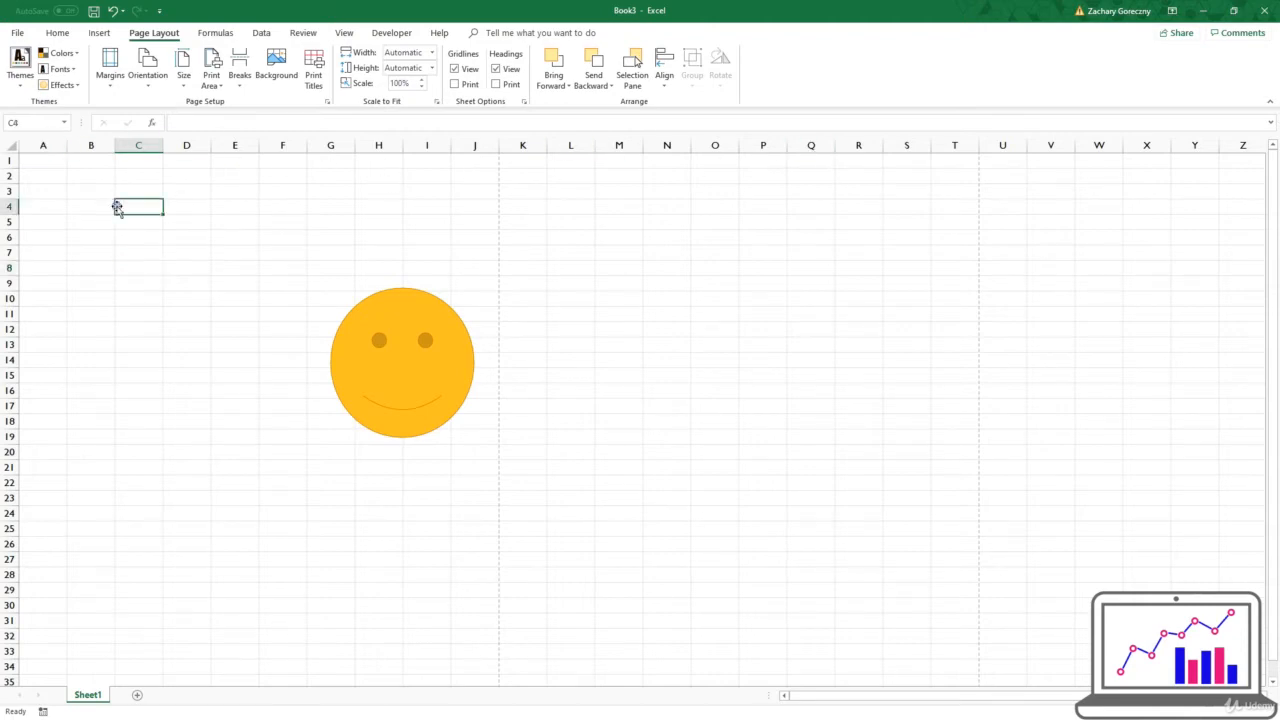
- Examine the theme color, font and effect sets without applying any of them
left_click(60, 53)
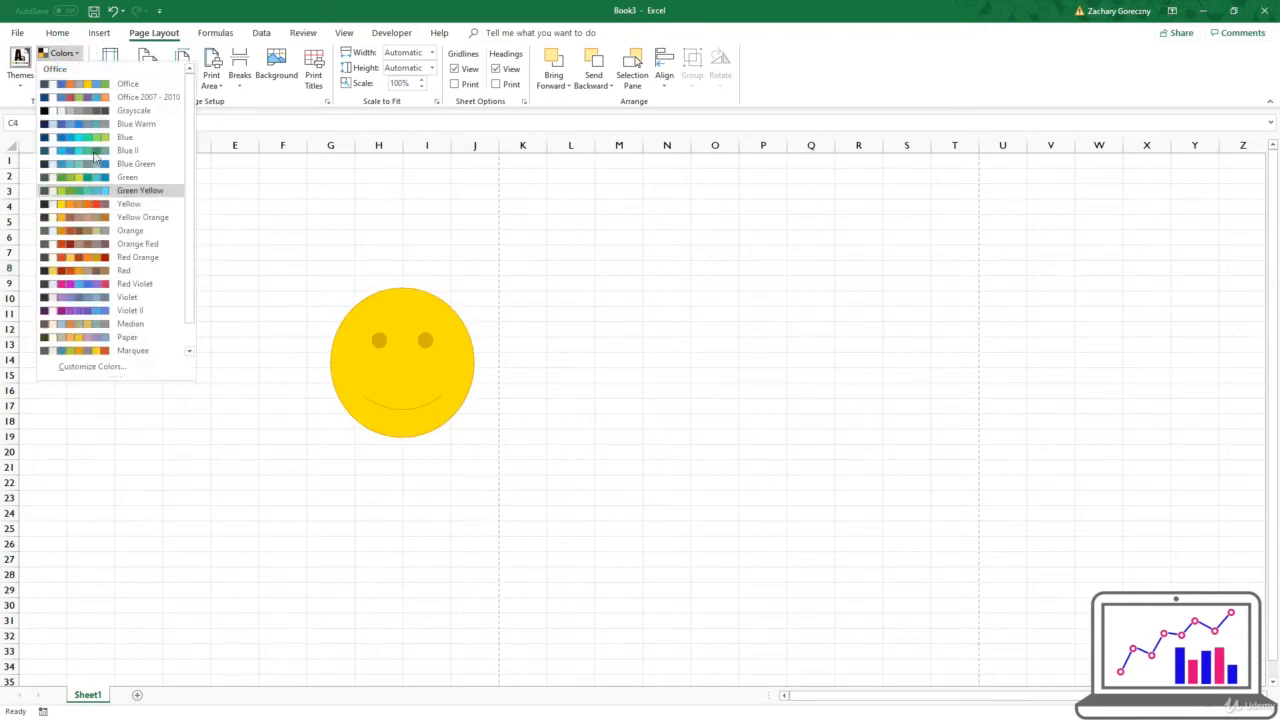
left_click(230, 309)
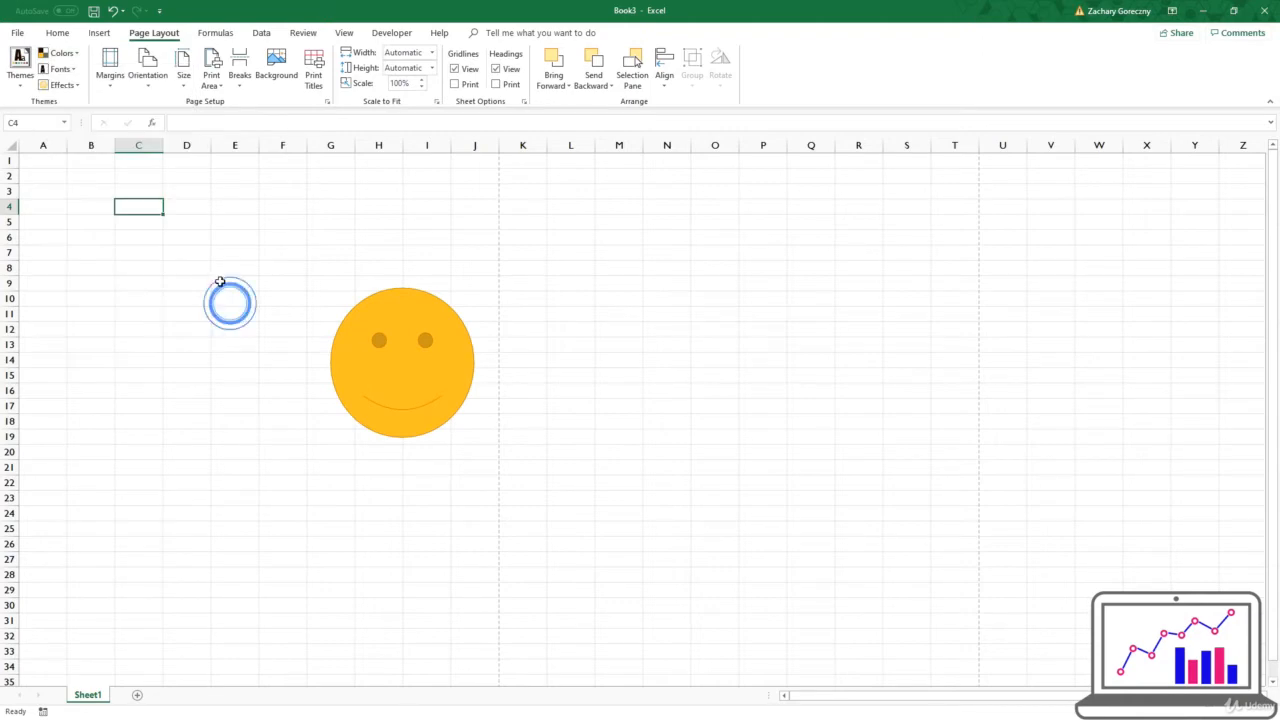
left_click(194, 254)
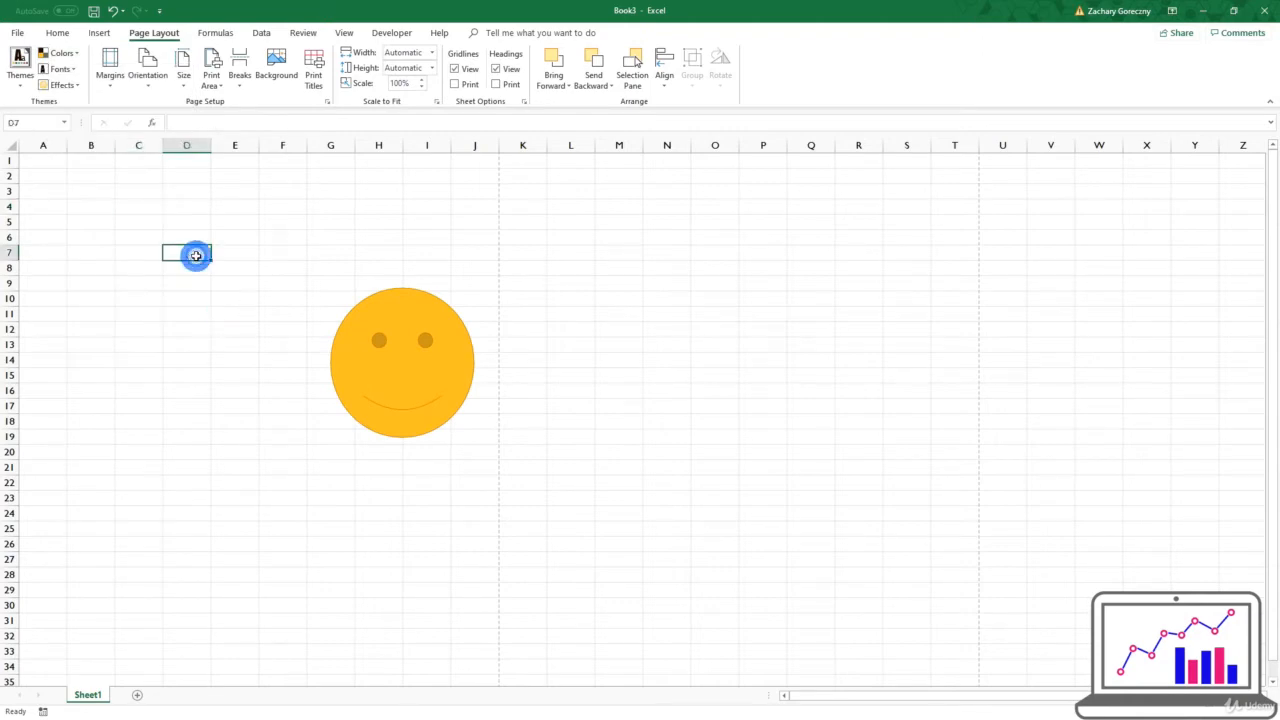
left_click(60, 69)
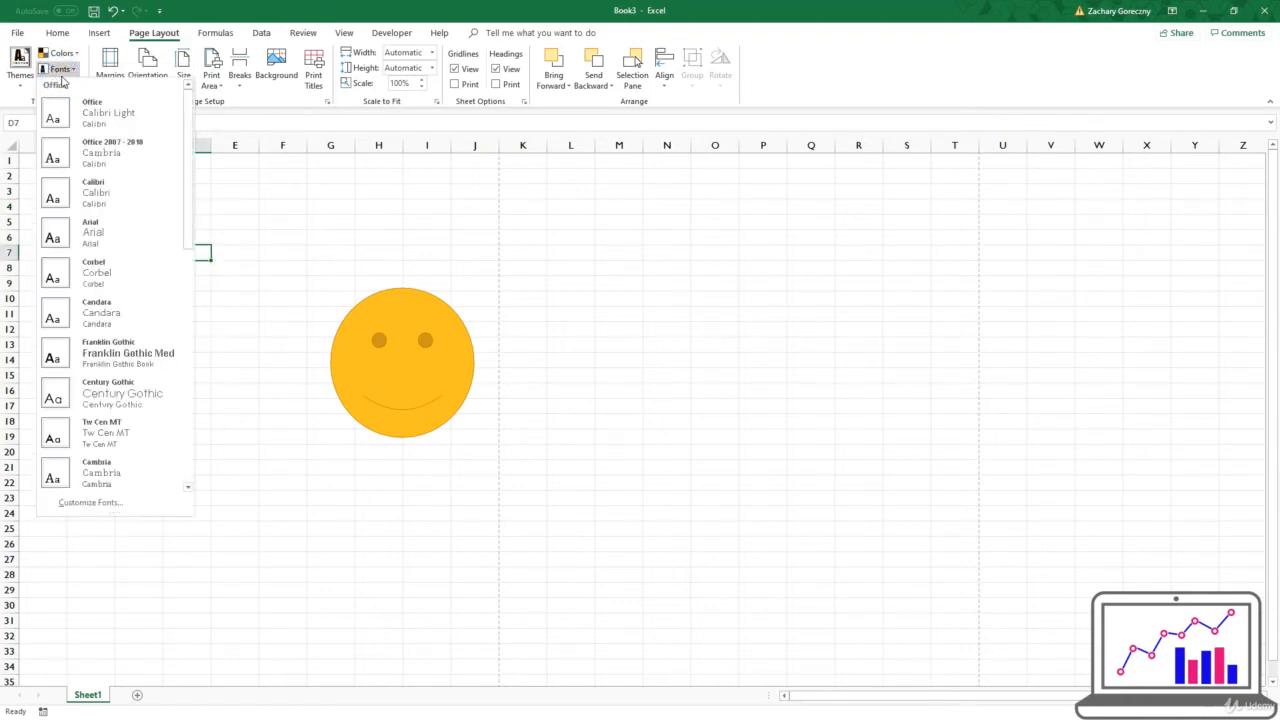
left_click(60, 70)
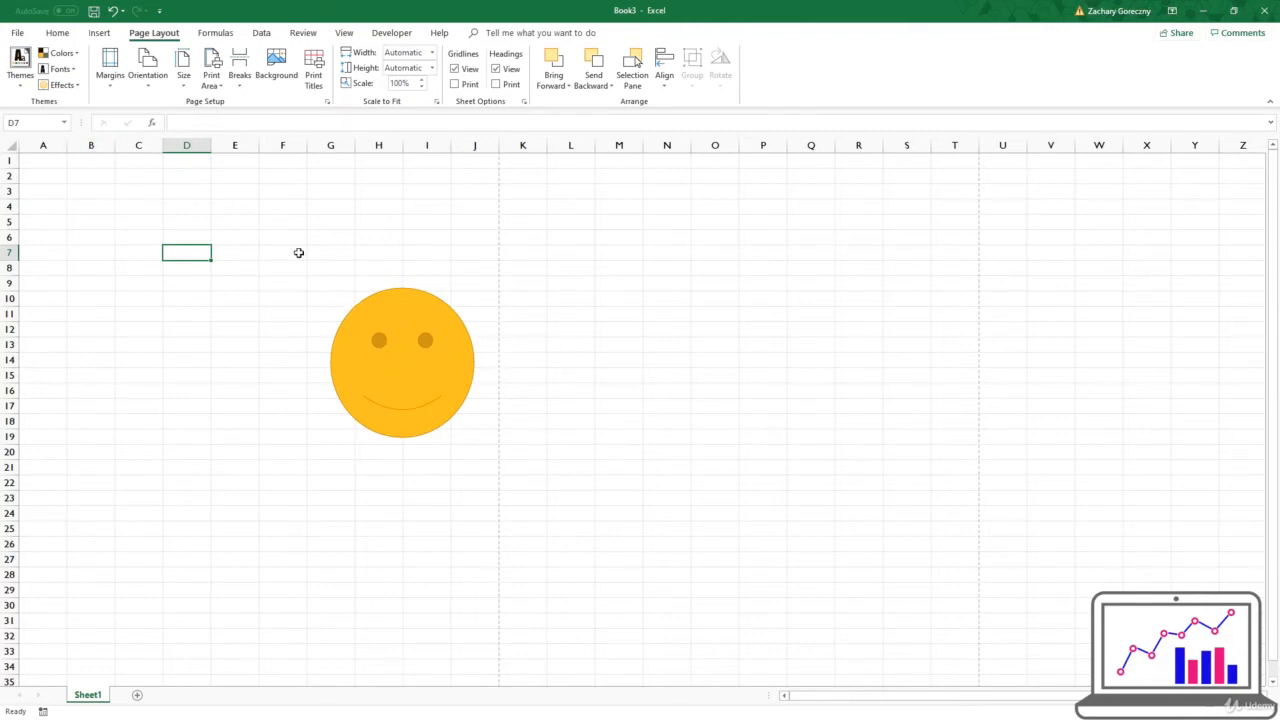
left_click(52, 86)
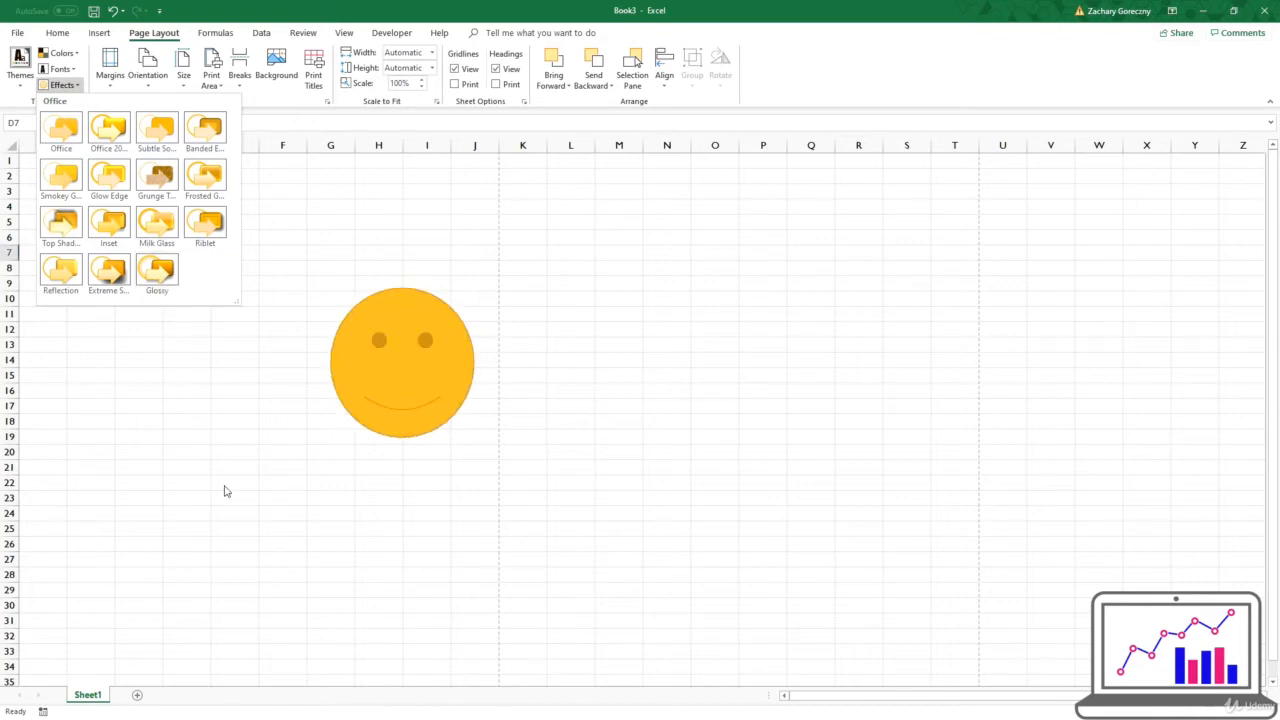
key("Escape")
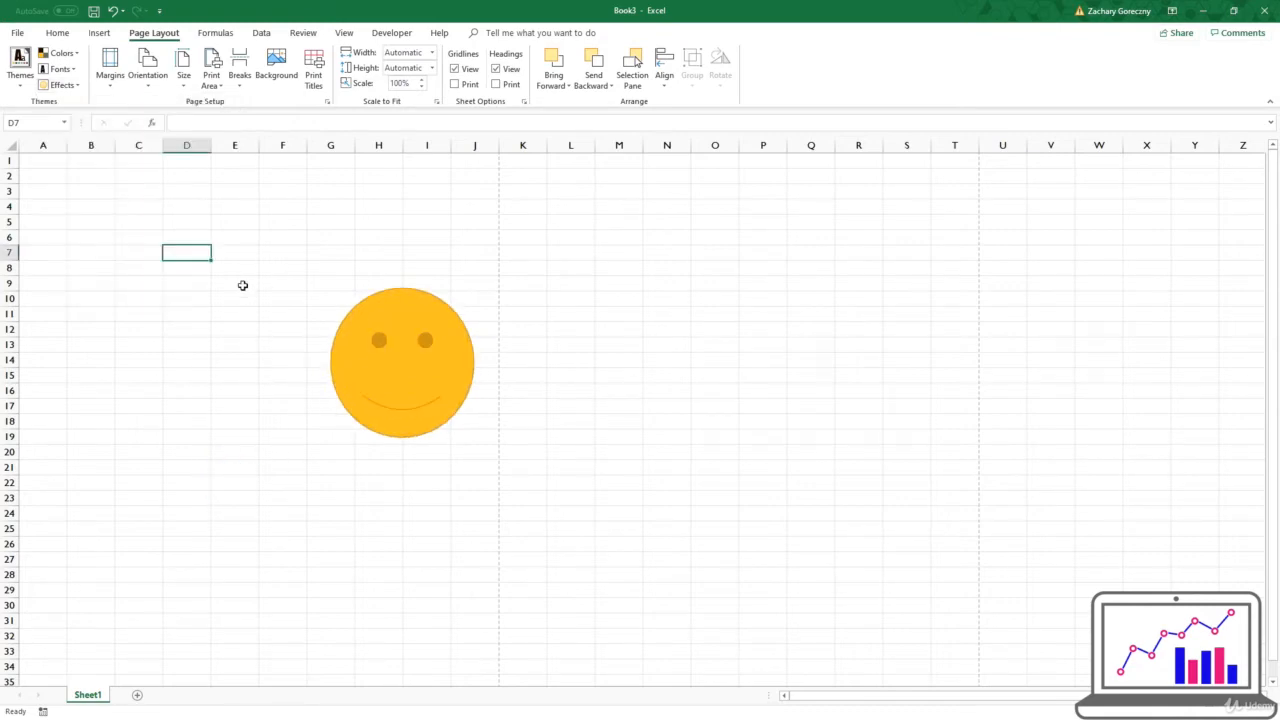
- Examine the page margin presets and the available paper sizes without changing the page setup
left_click(113, 88)
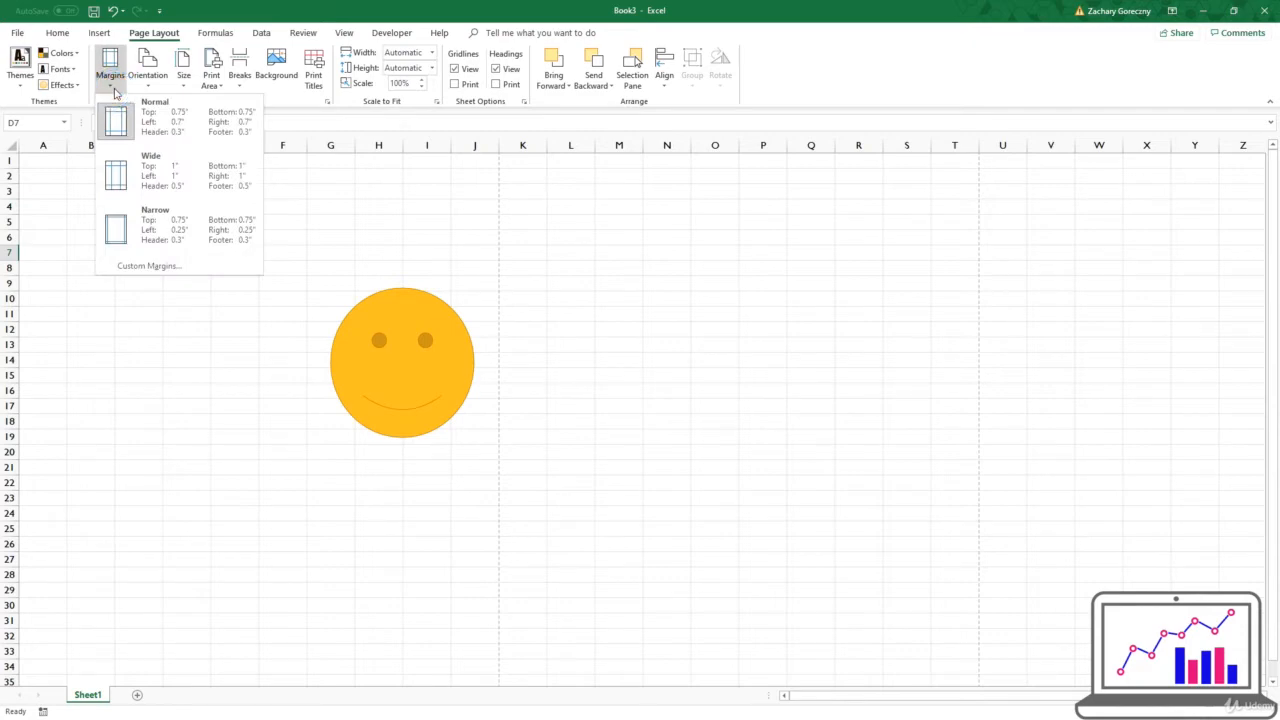
left_click(114, 89)
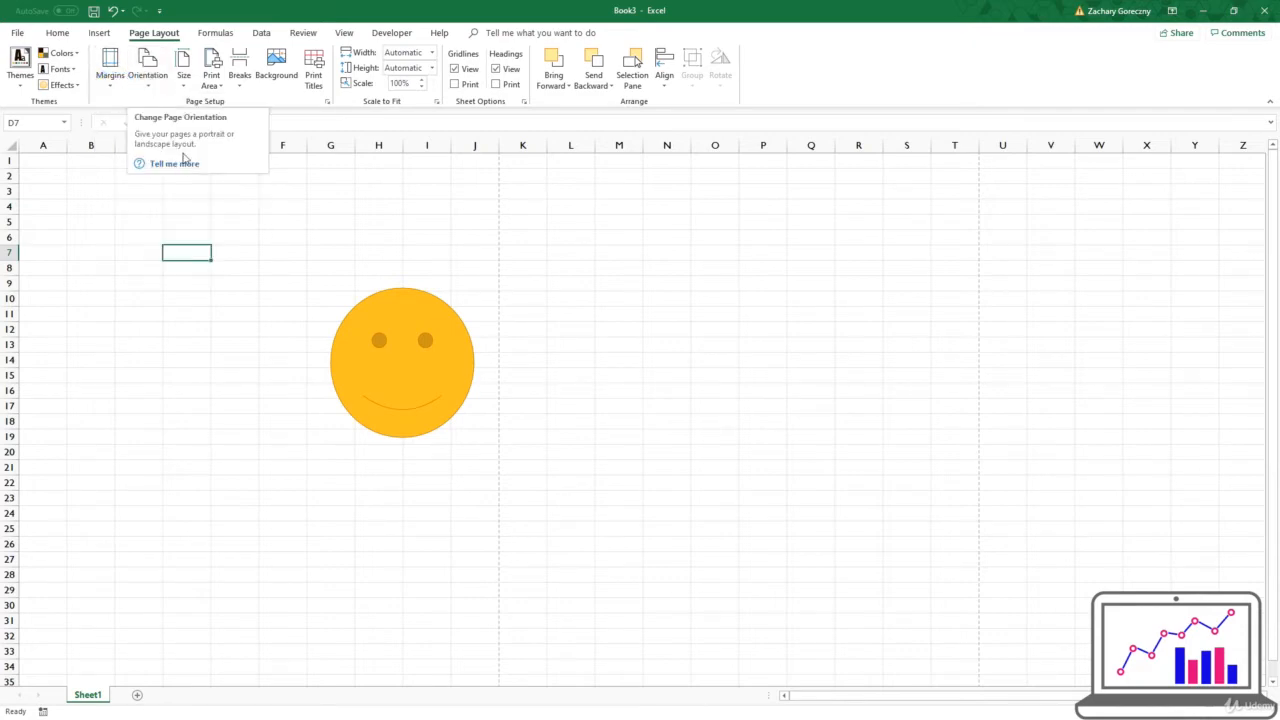
left_click_drag(46, 309, 929, 277)
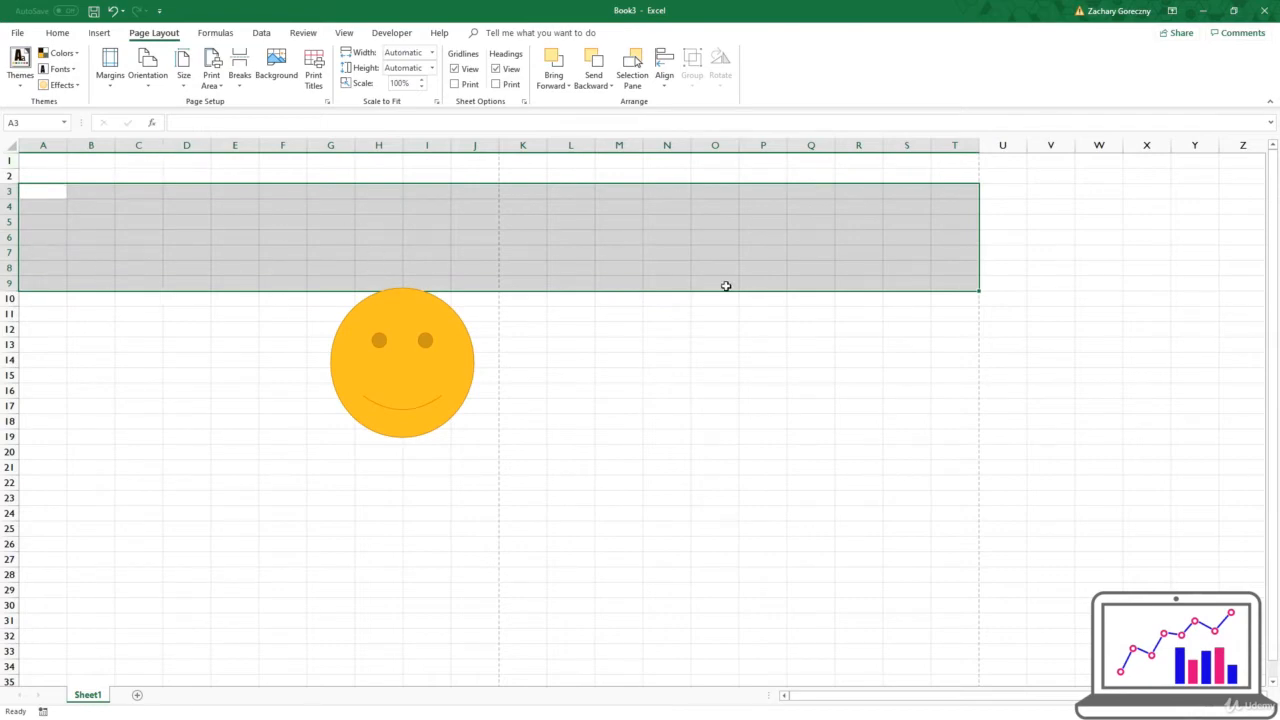
left_click_drag(746, 270, 738, 278)
left_click_drag(121, 257, 118, 263)
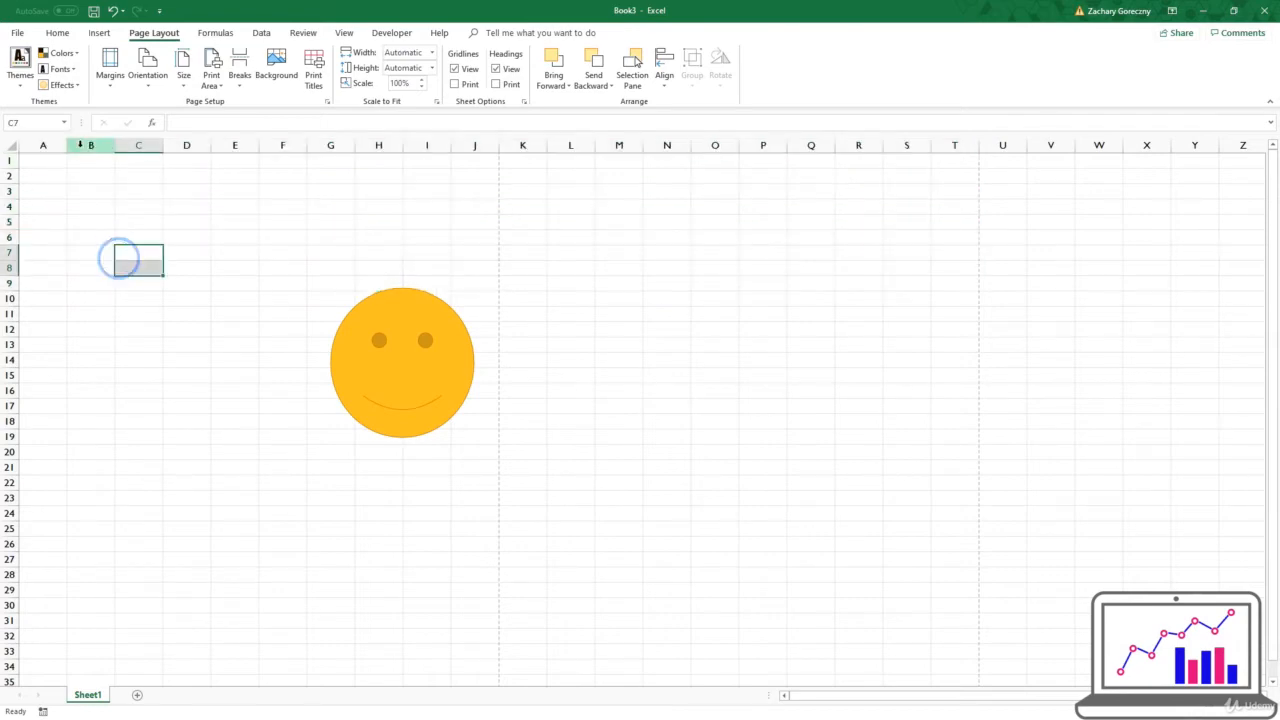
left_click(187, 88)
left_click(183, 65)
left_click(183, 65)
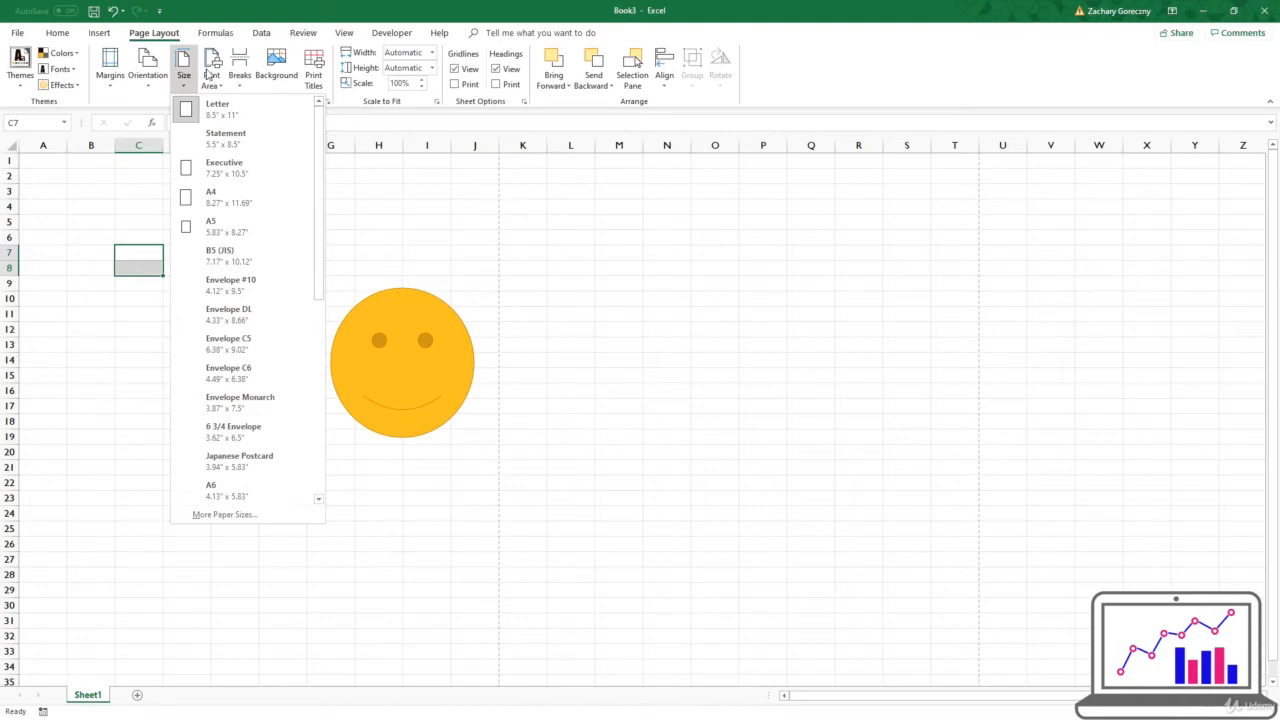
- Examine the print area and page break options without setting either
left_click(210, 76)
left_click(212, 80)
left_click(214, 86)
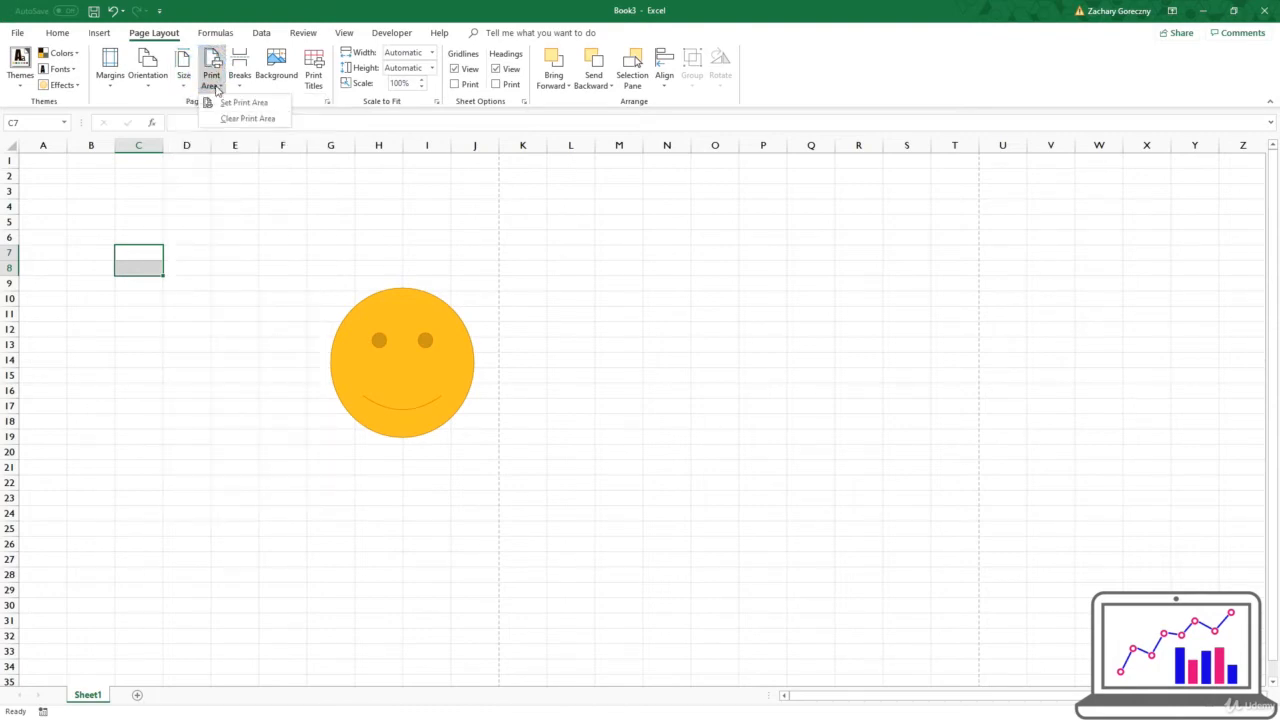
left_click(214, 86)
left_click(221, 118)
left_click(240, 86)
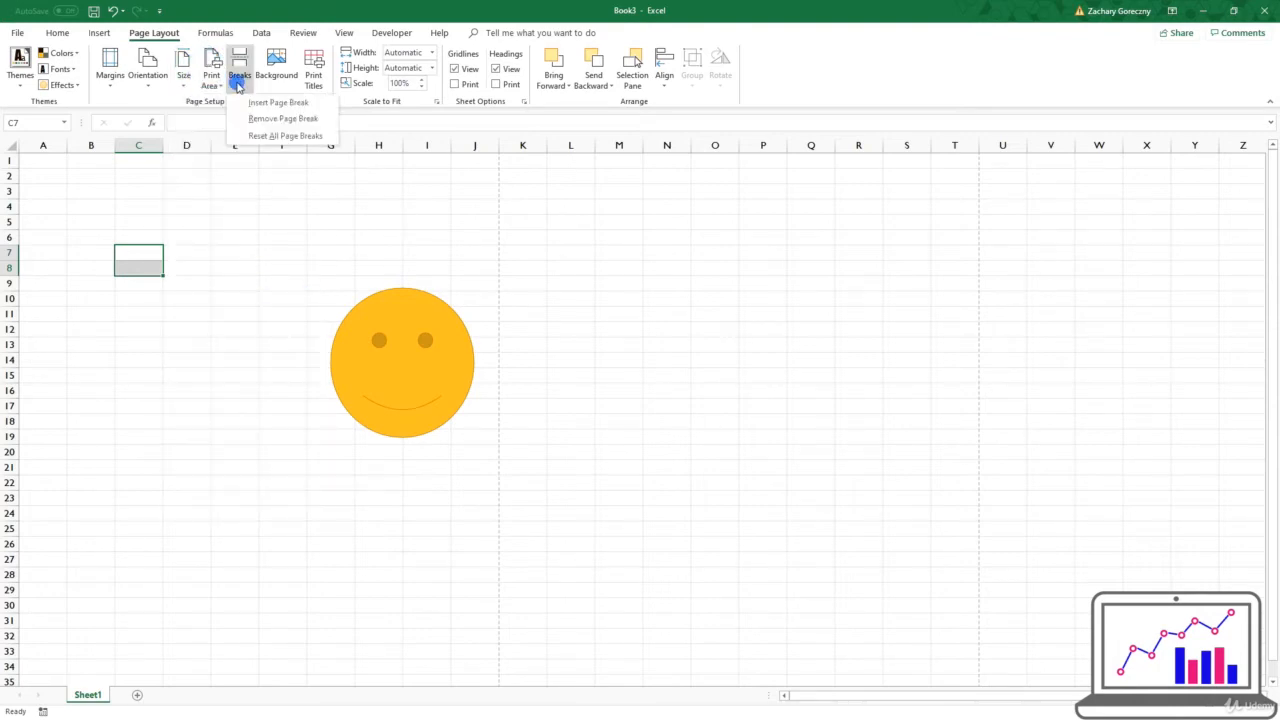
left_click(238, 87)
- Examine the picture sources offered for a sheet background, and return to the worksheet without inserting one
left_click(268, 82)
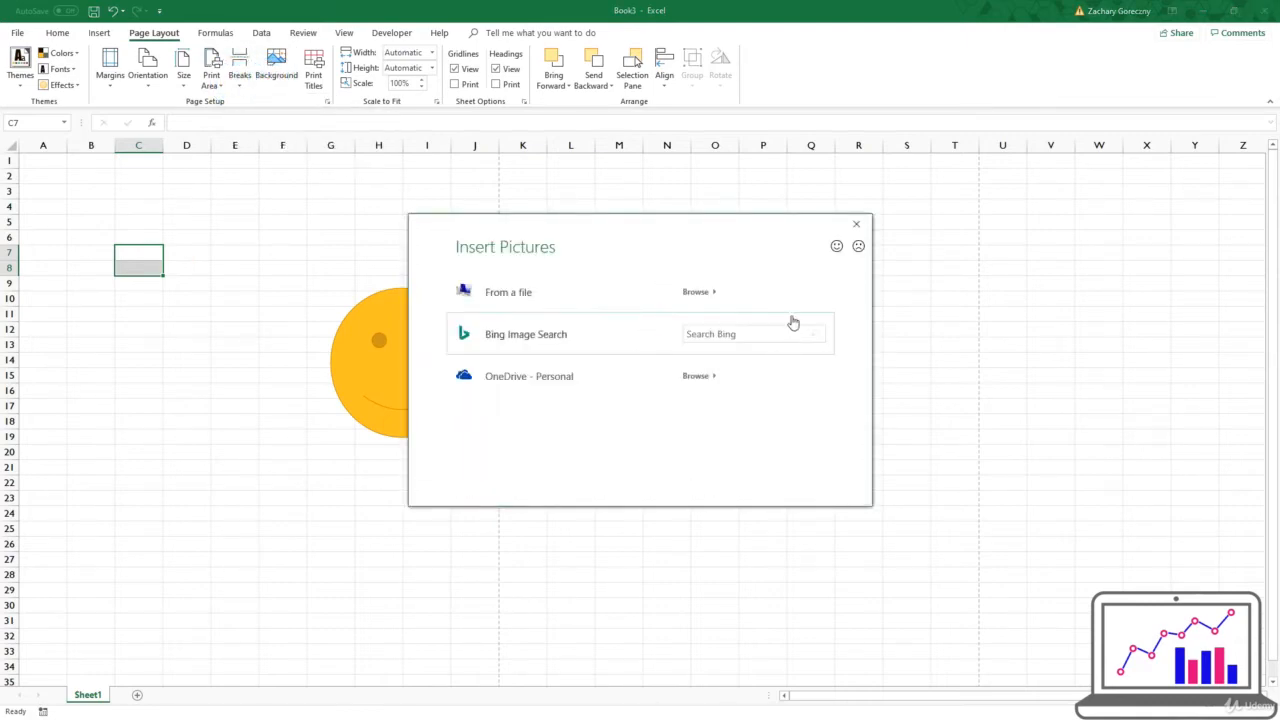
left_click(855, 223)
left_click(236, 237)
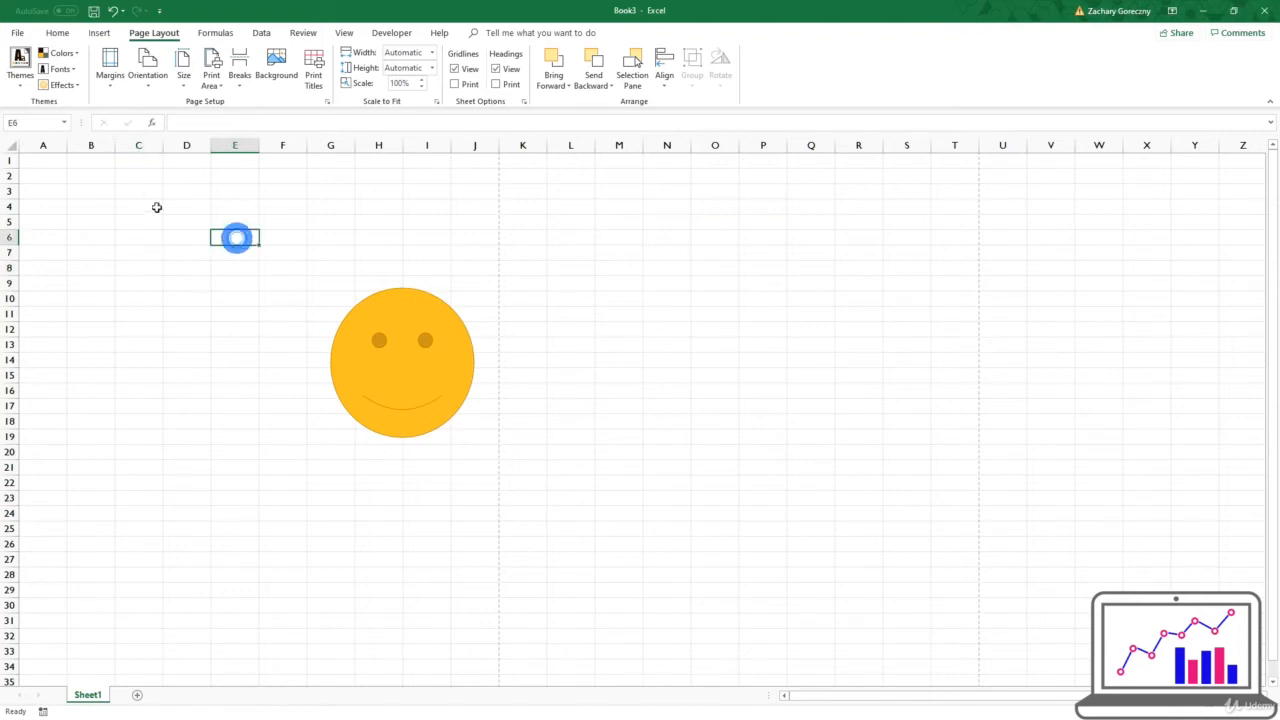
left_click_drag(146, 191, 500, 360)
left_click(503, 345)
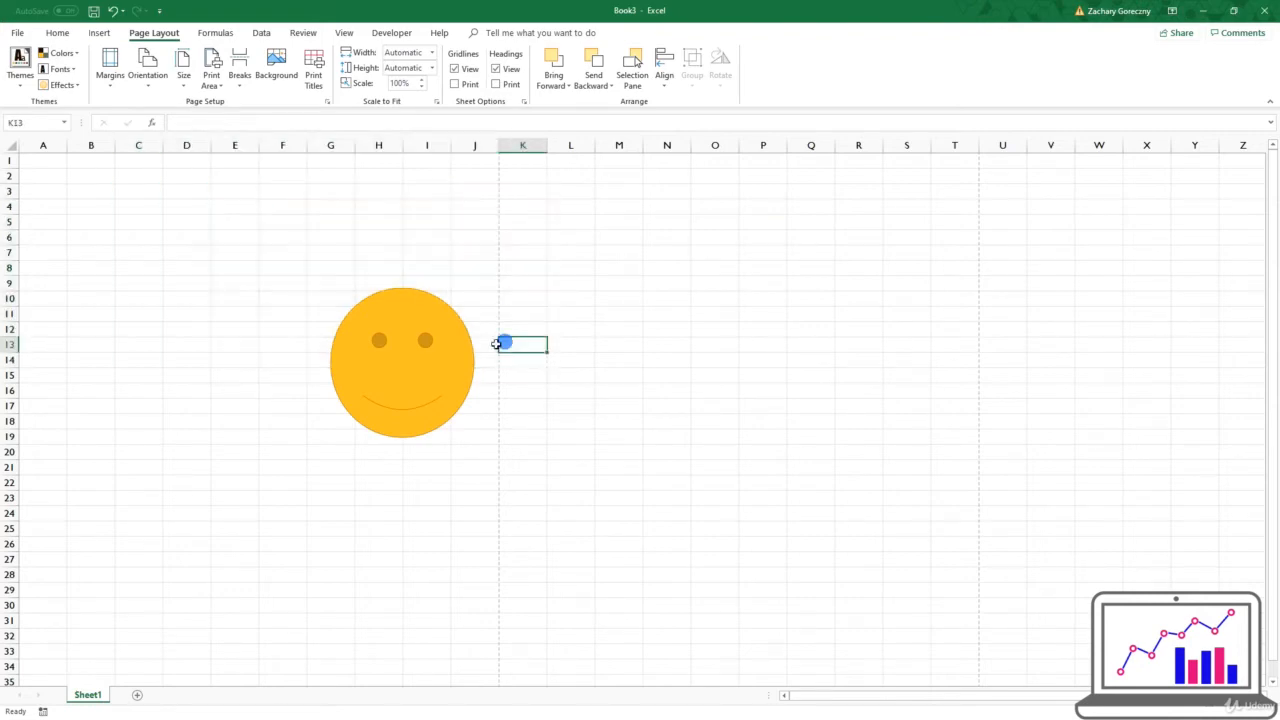
- Examine the print titles settings and the page width scaling choices without changing either
left_click(189, 248)
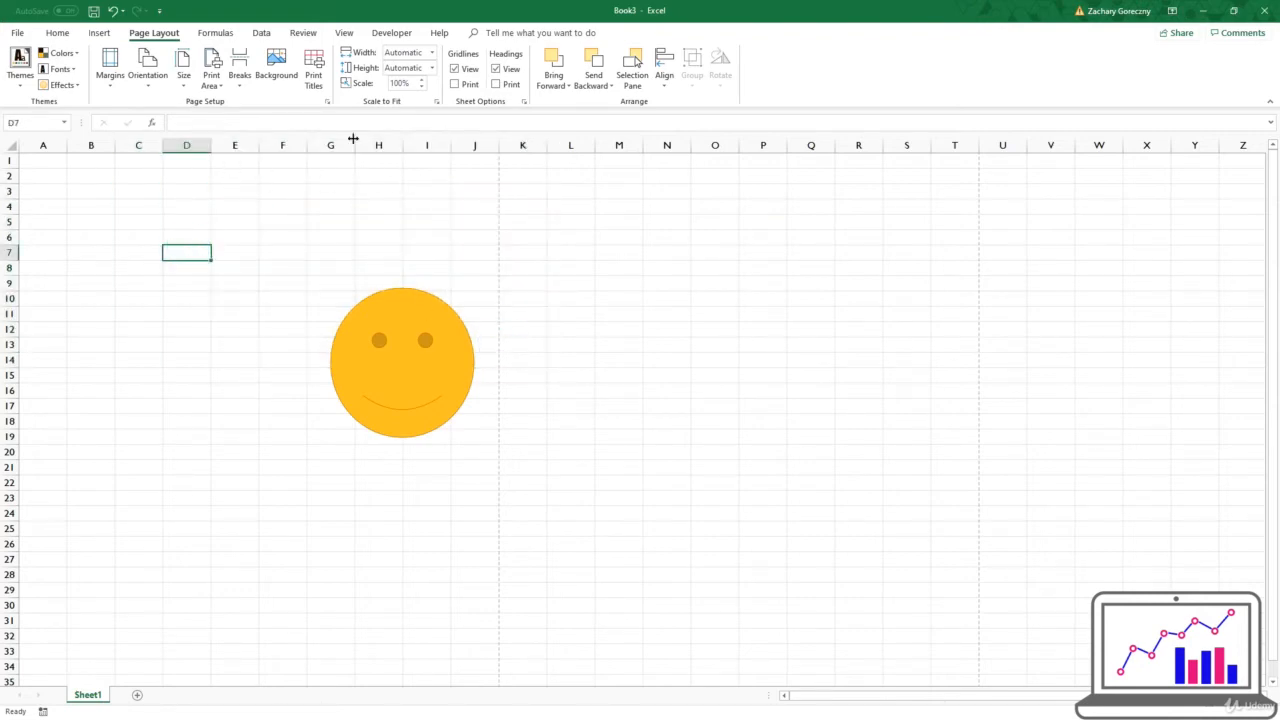
left_click(317, 68)
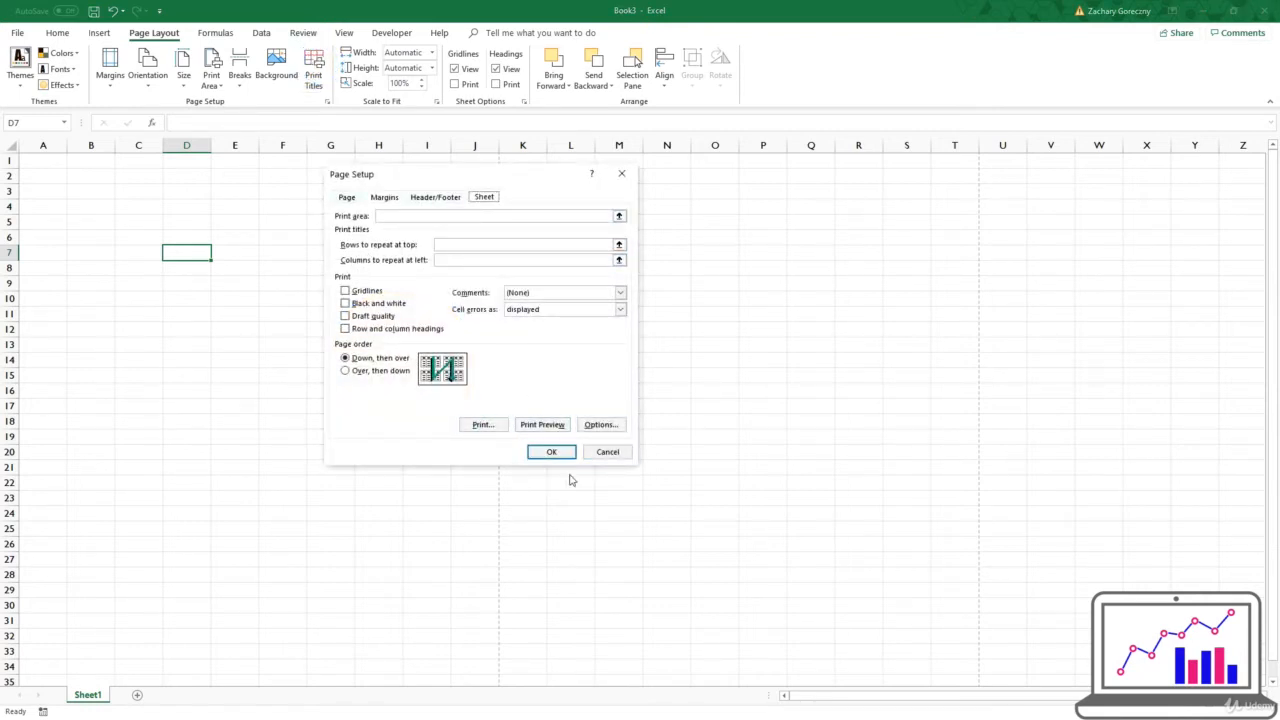
left_click(600, 455)
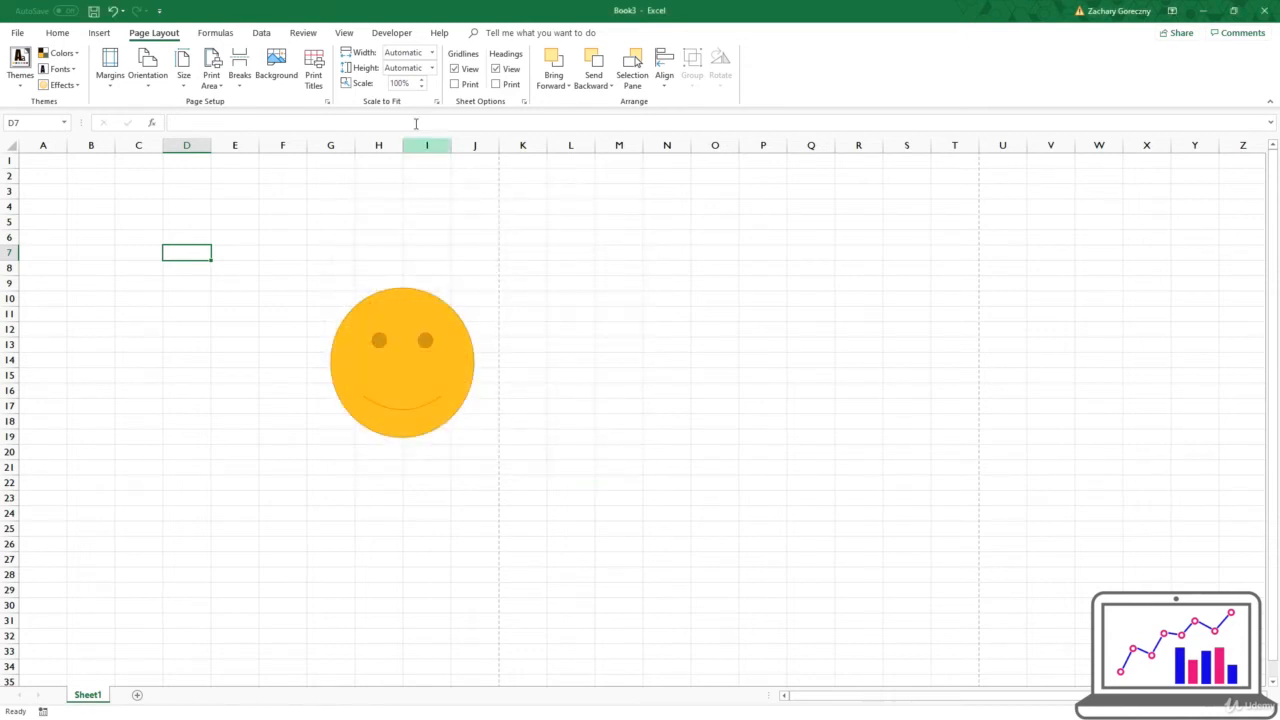
left_click(432, 53)
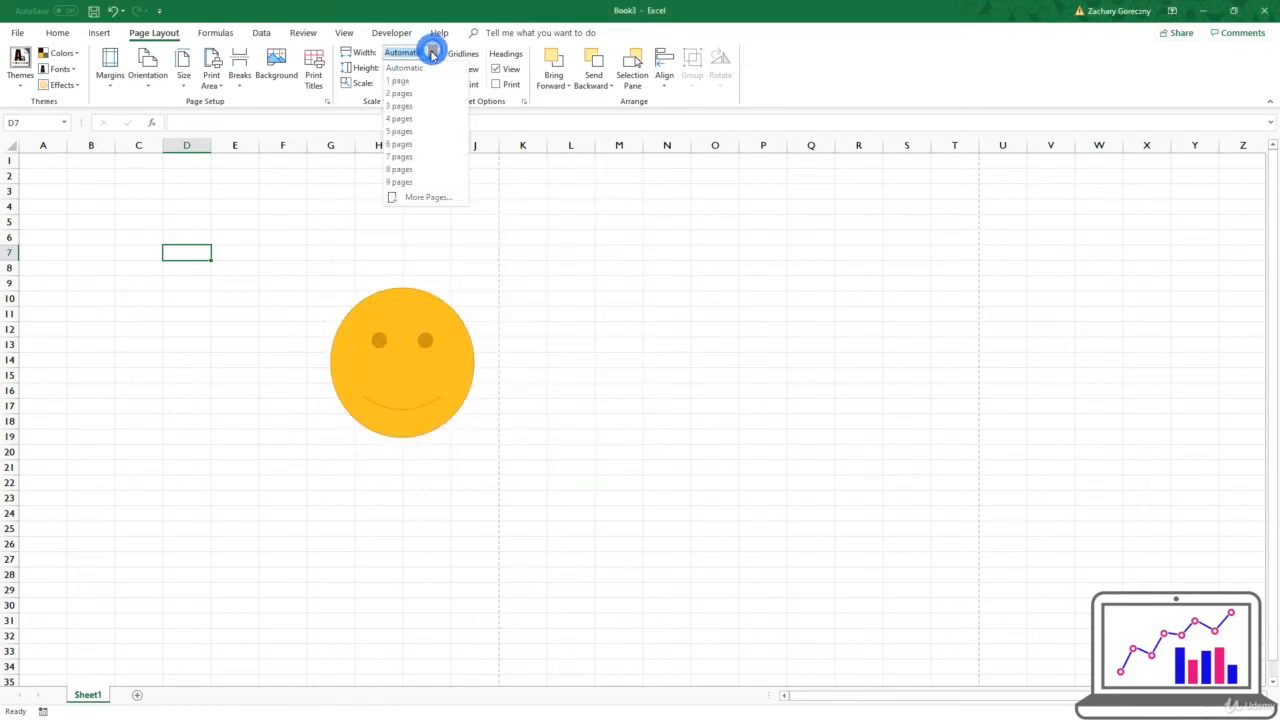
left_click(356, 105)
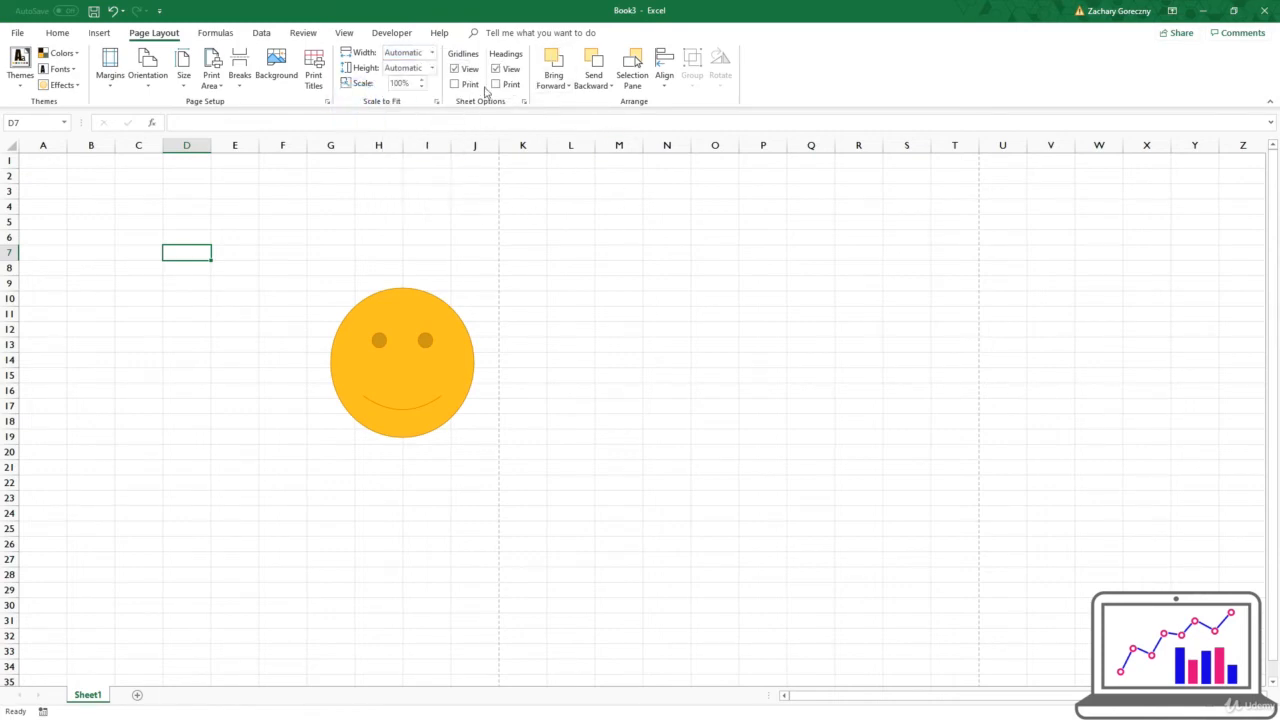
- Hide the worksheet gridlines and show them again, checking them across the range G6:M17
left_click(455, 69)
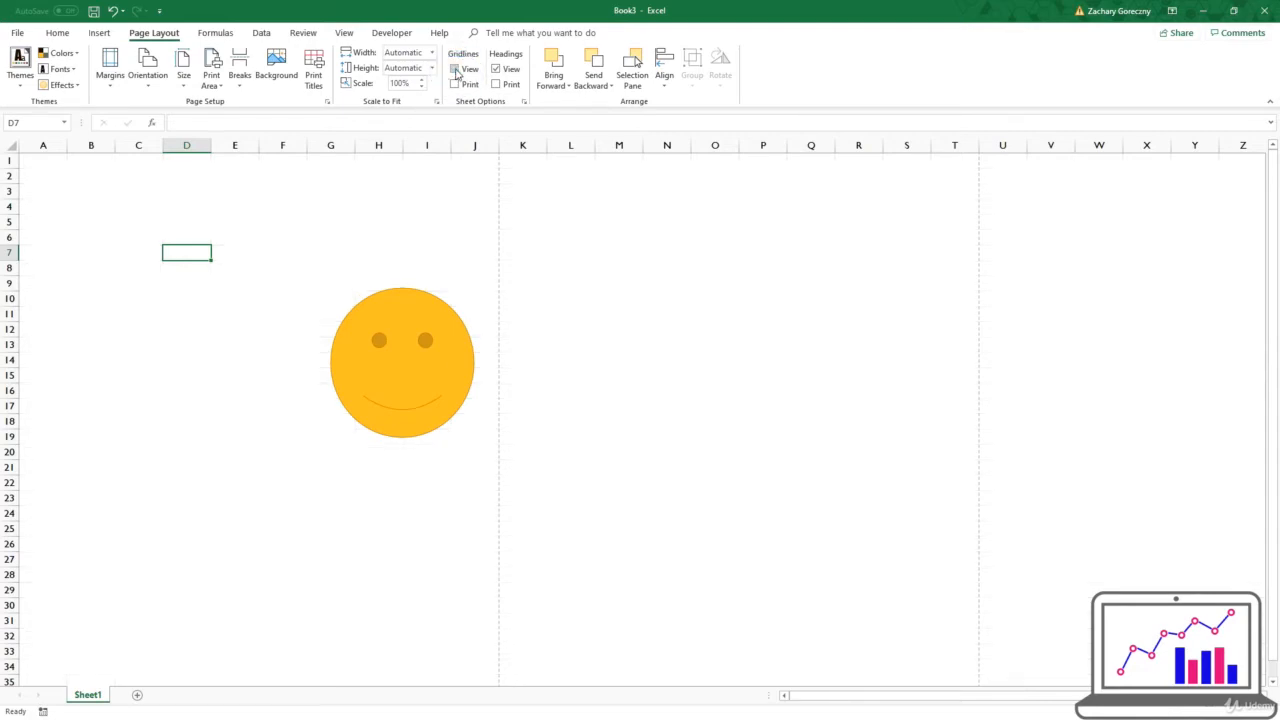
left_click(455, 69)
left_click_drag(317, 231, 651, 380)
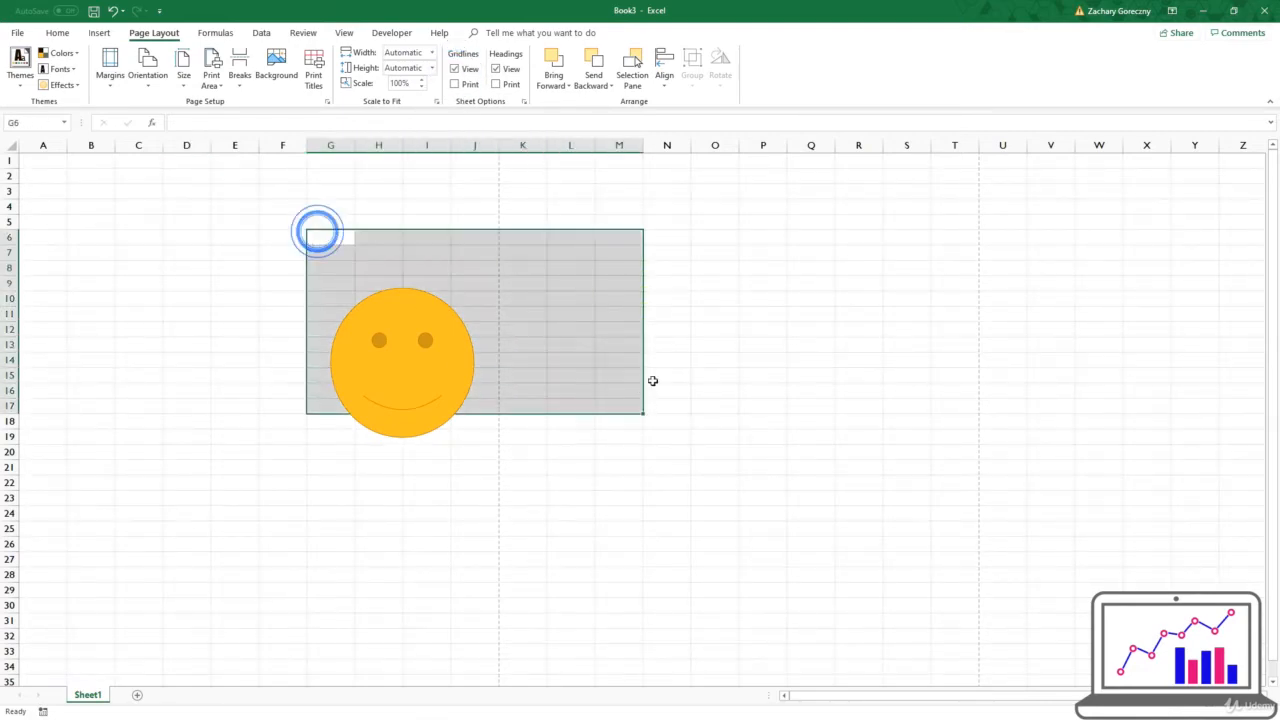
left_click(666, 329)
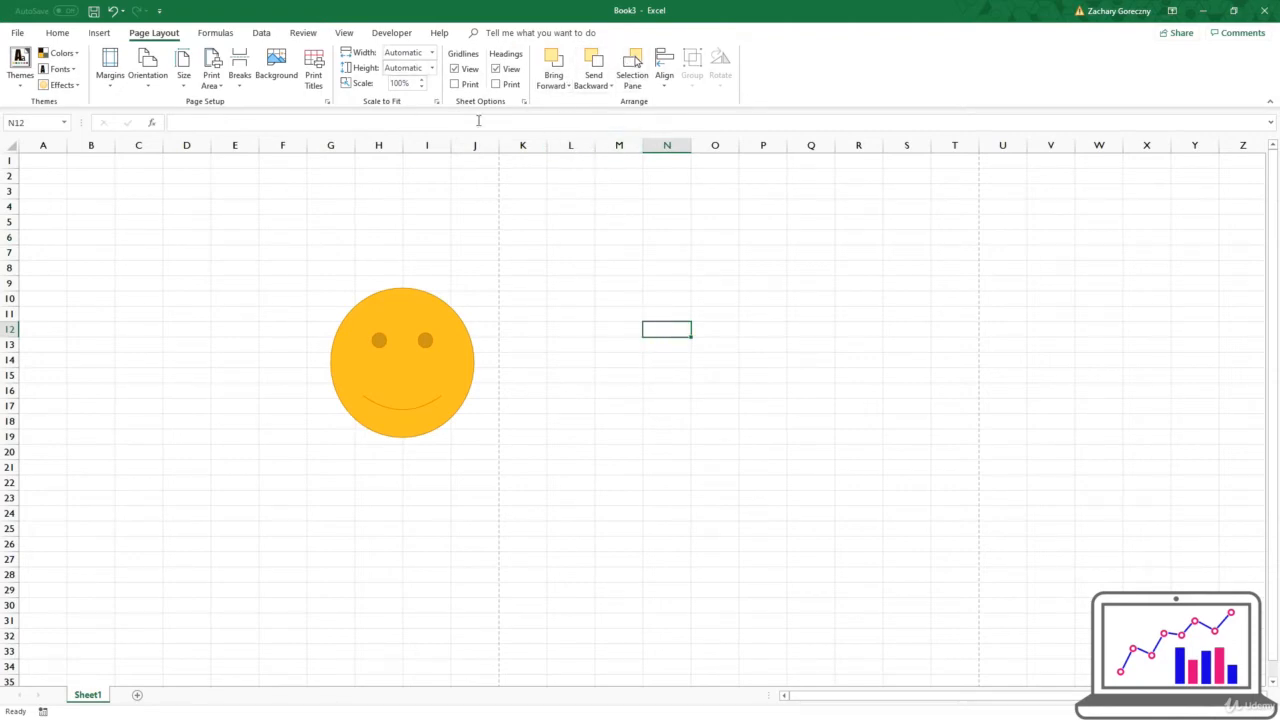
- Select the smiley face shape to check its arrange options, and return to the cells without changing it
left_click(435, 317)
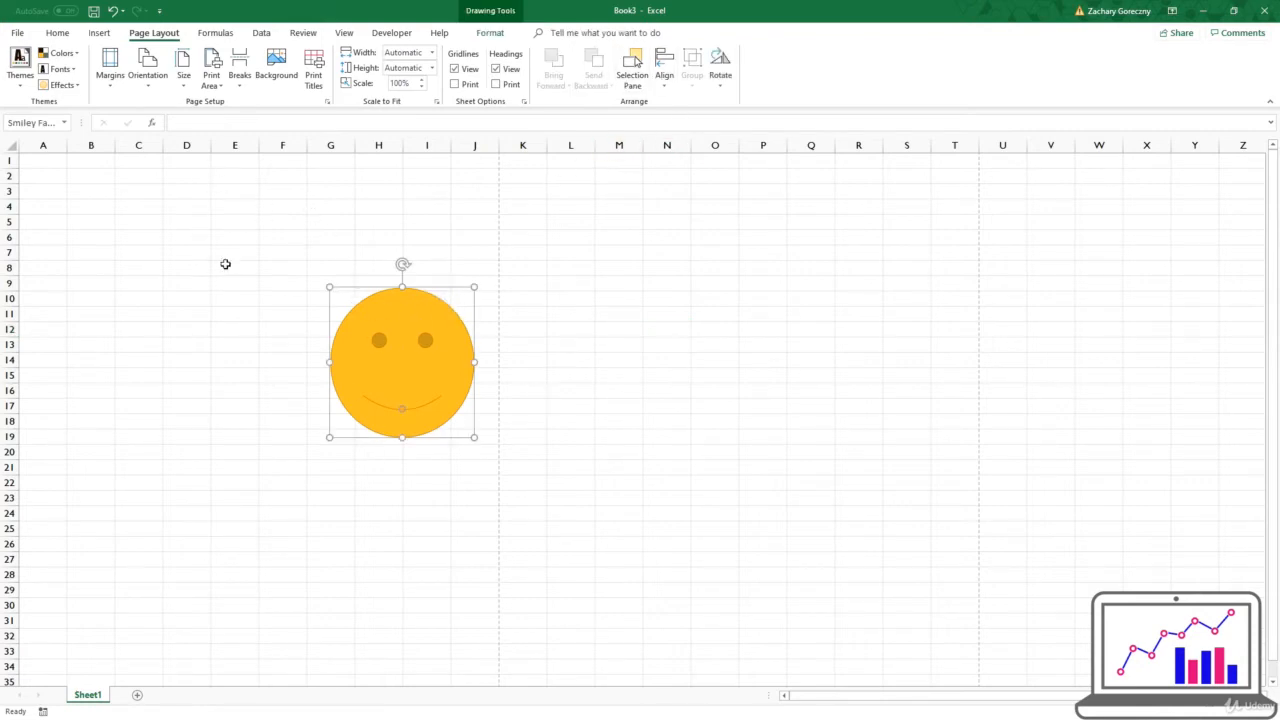
left_click(575, 348)
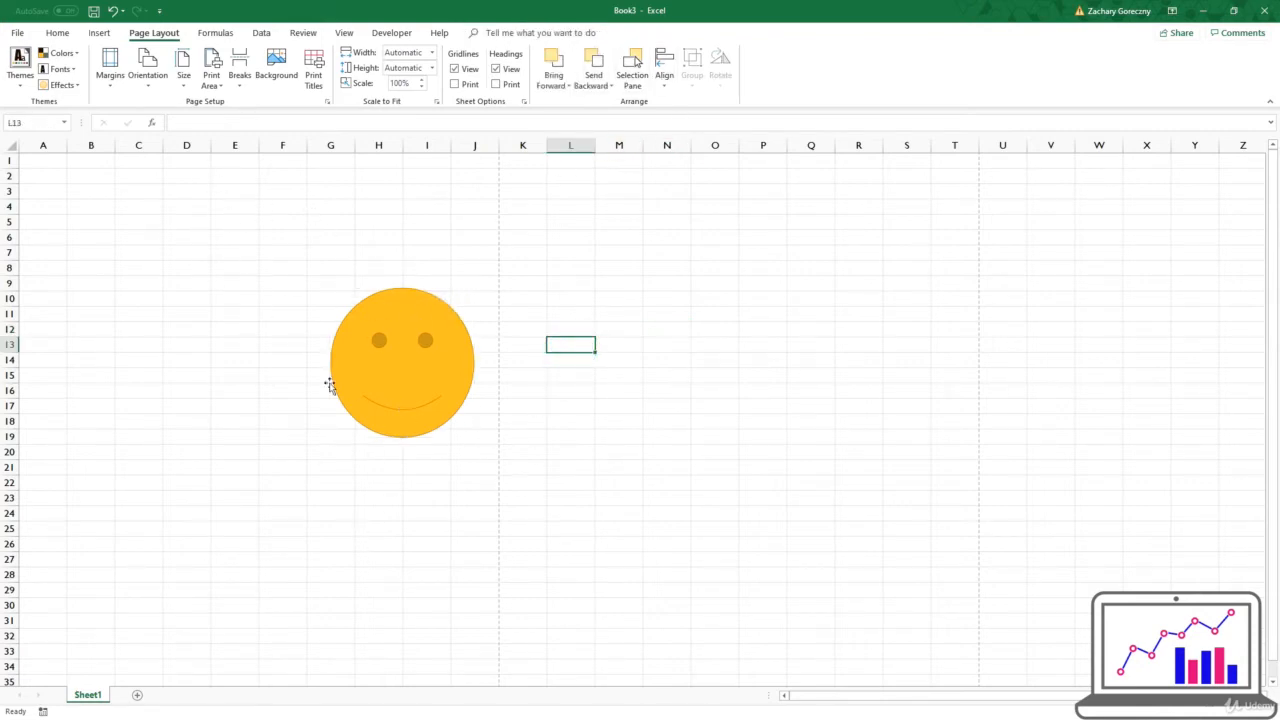
- Examine the most recently used functions in the Insert Function dialog, and close it without inserting one
left_click(215, 33)
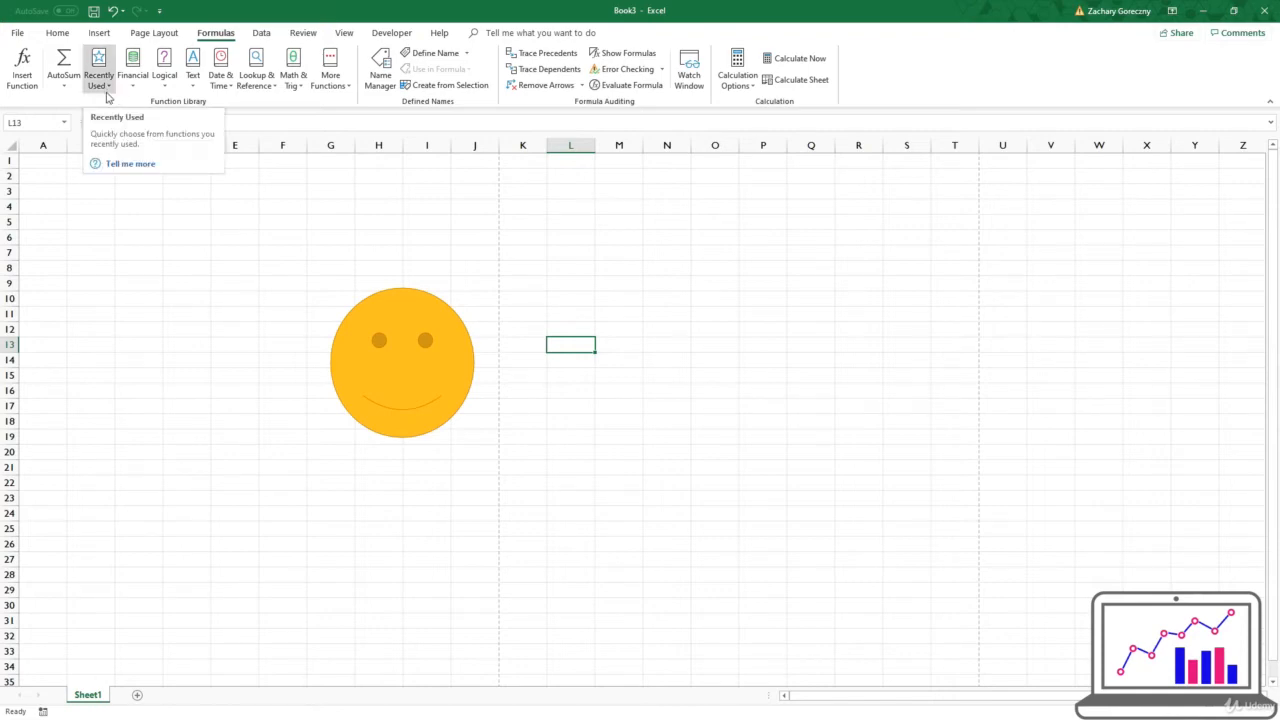
left_click(12, 90)
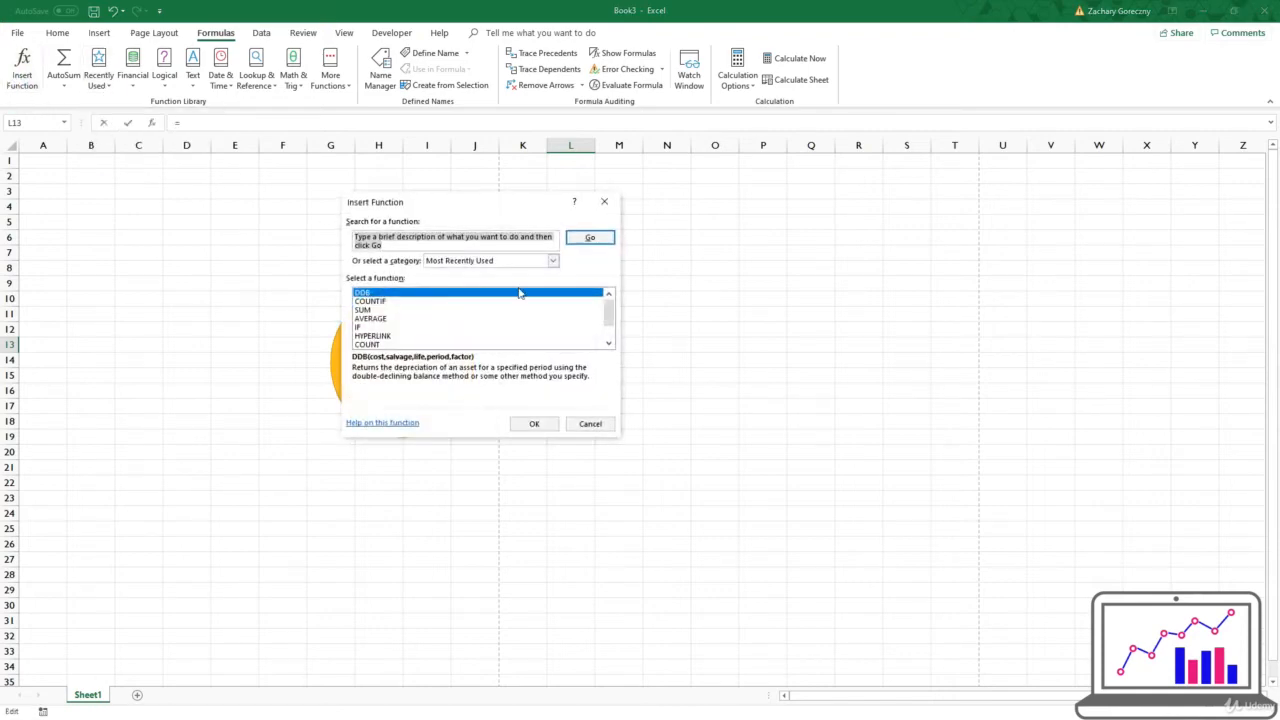
scroll(608, 310, "down", 1)
scroll(608, 310, "up", 1)
left_click(595, 420)
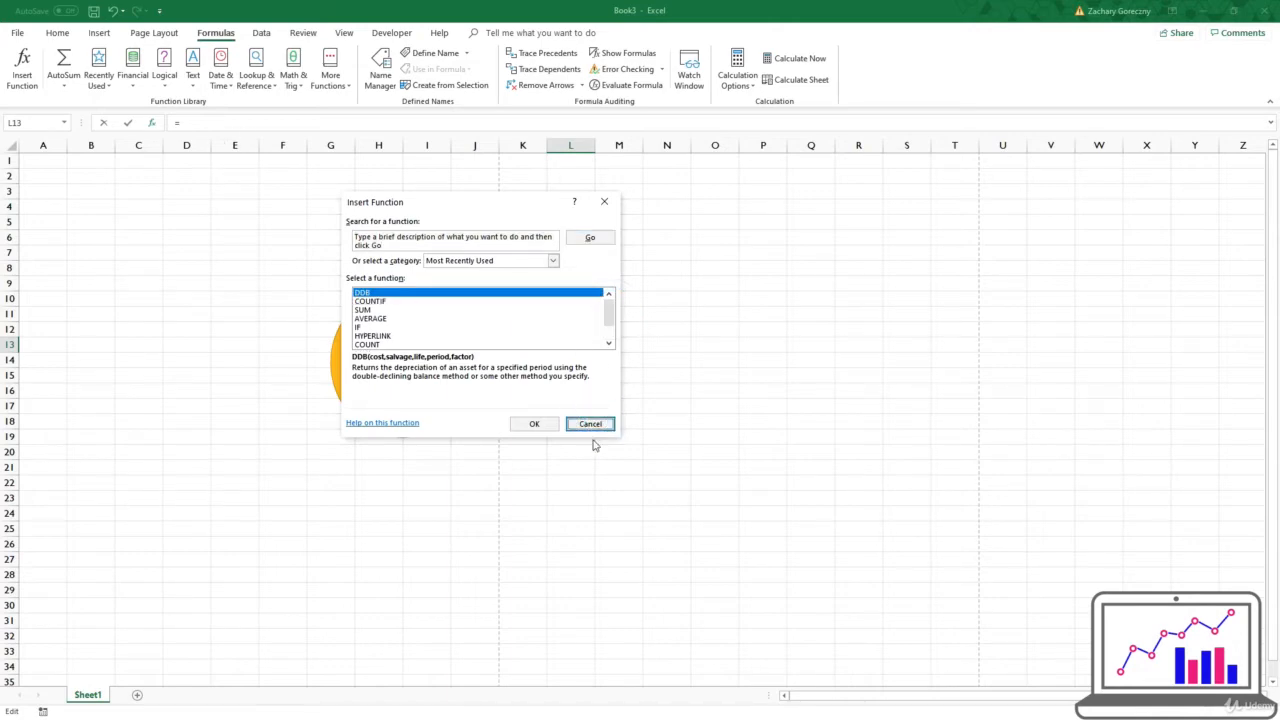
left_click(590, 423)
- Start a SUM formula in cell L13 with AutoSum, and examine the other AutoSum choices and the recently used functions
left_click(324, 80)
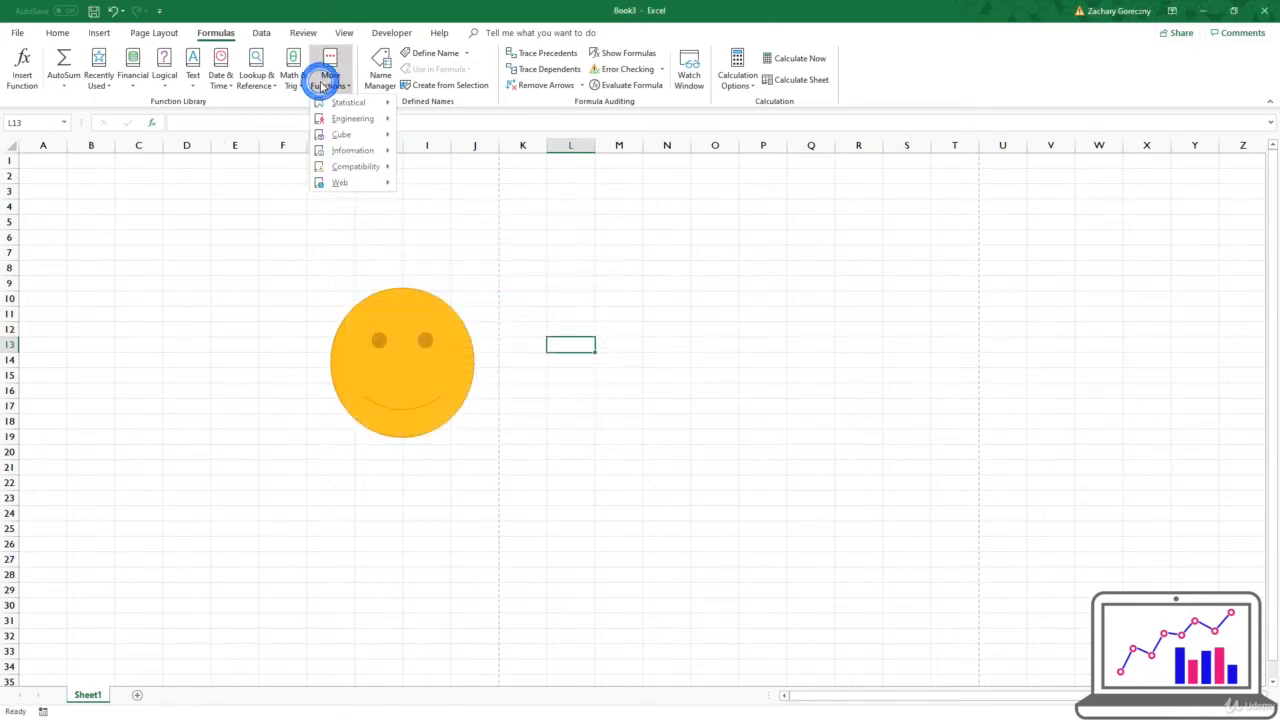
left_click(72, 66)
left_click(78, 82)
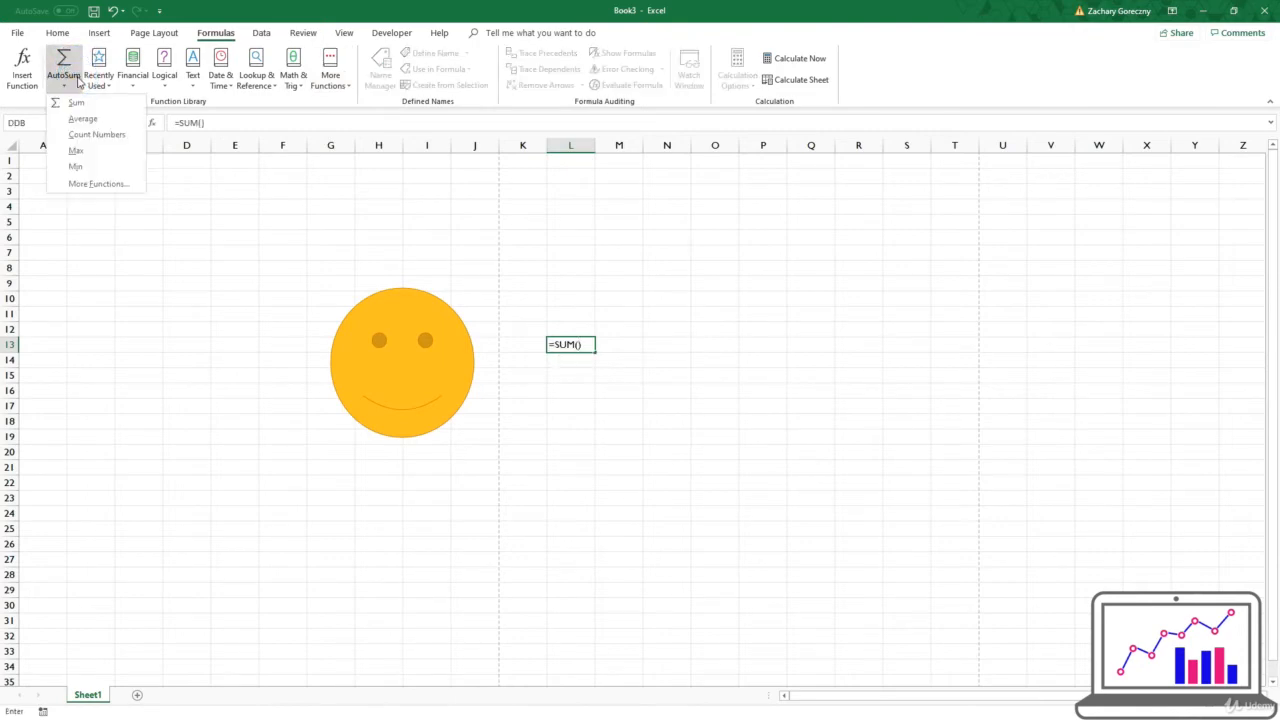
left_click(98, 72)
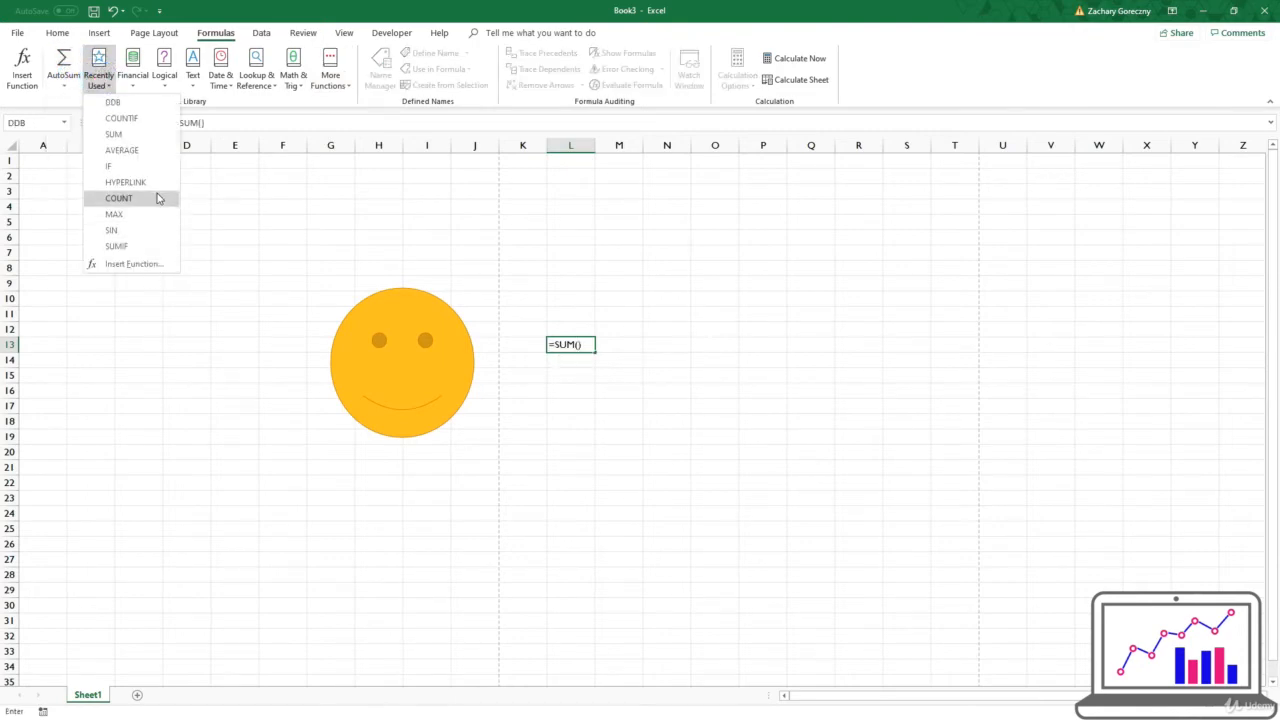
left_click(200, 94)
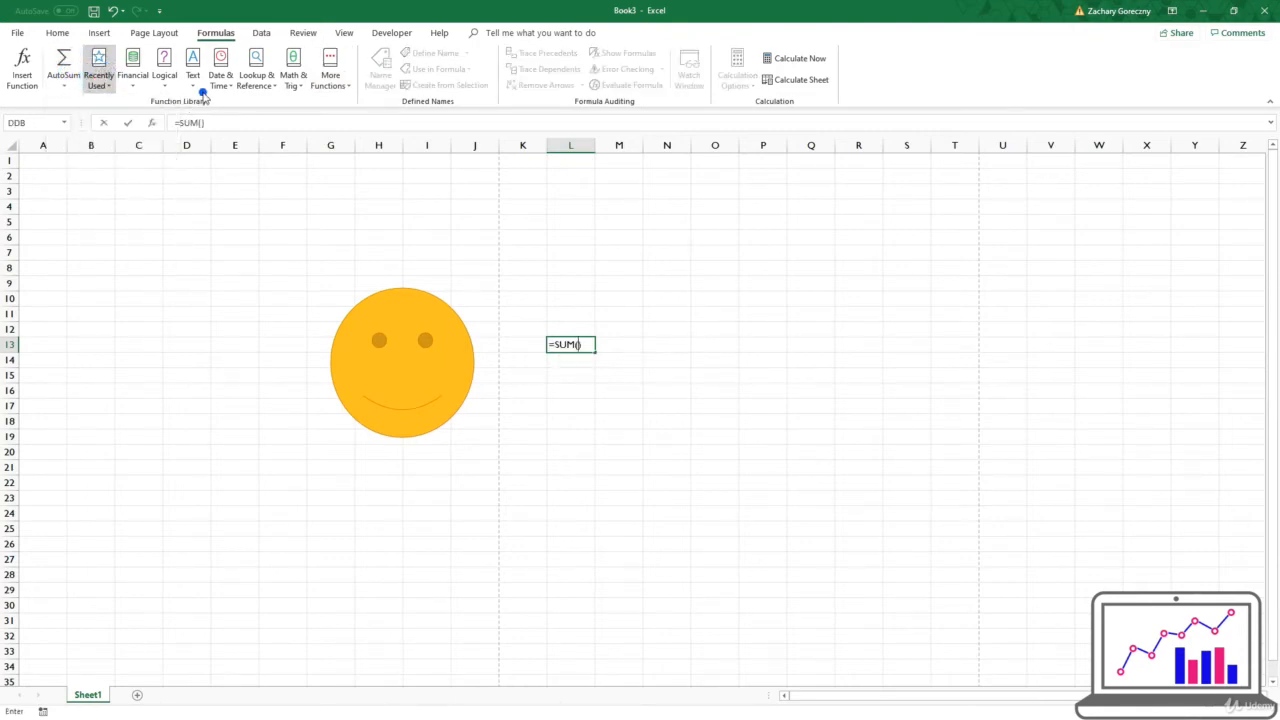
- Examine the full list of financial functions without choosing one
left_click(193, 78)
left_click(130, 80)
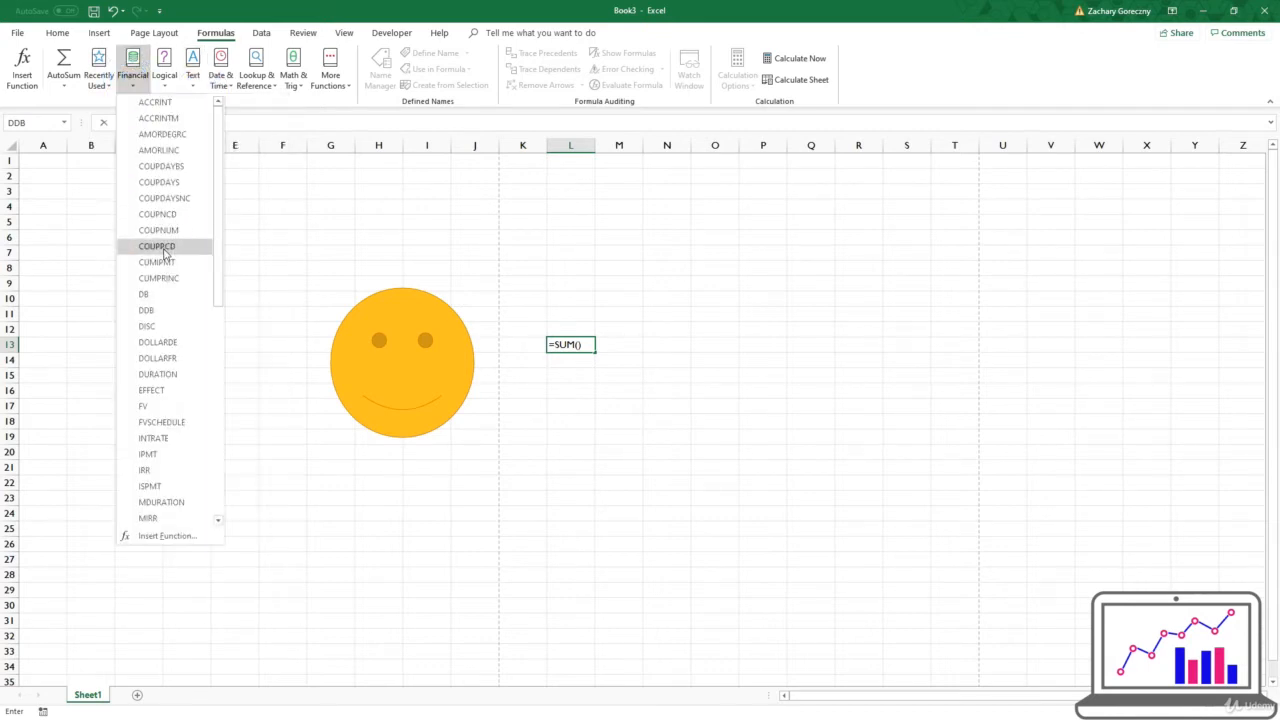
scroll(155, 138, "down", 9)
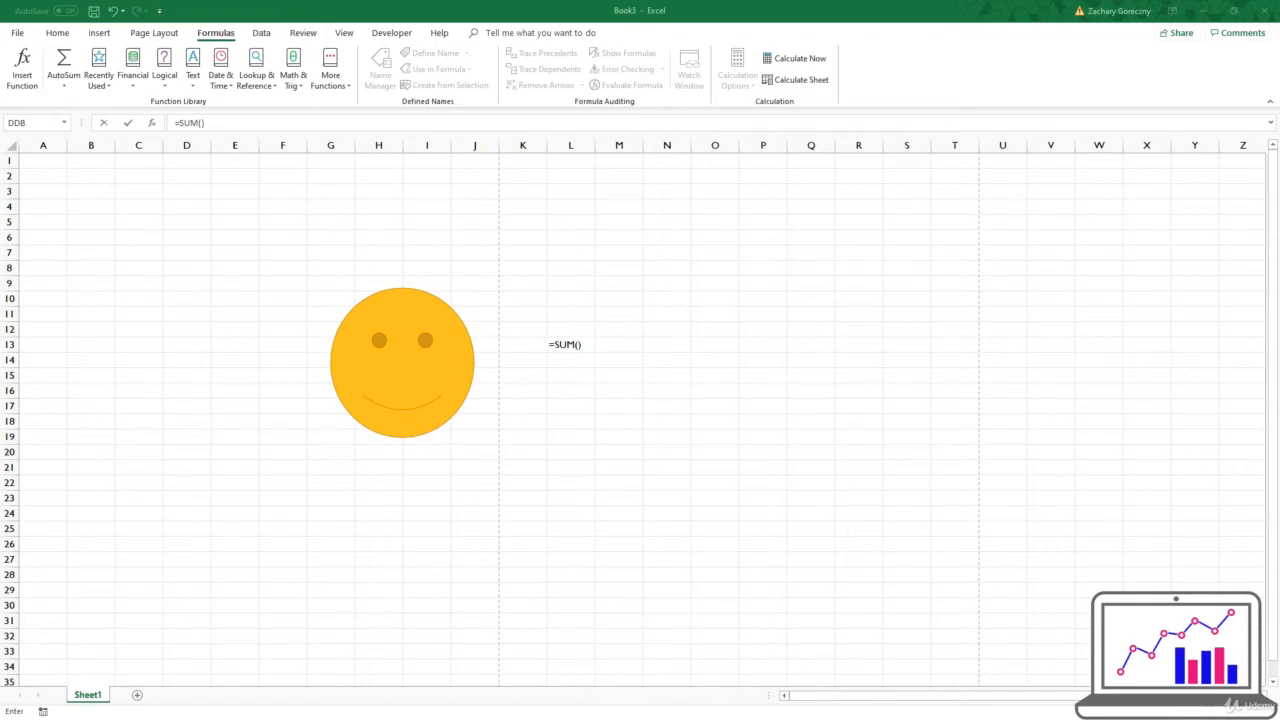
left_click(315, 186)
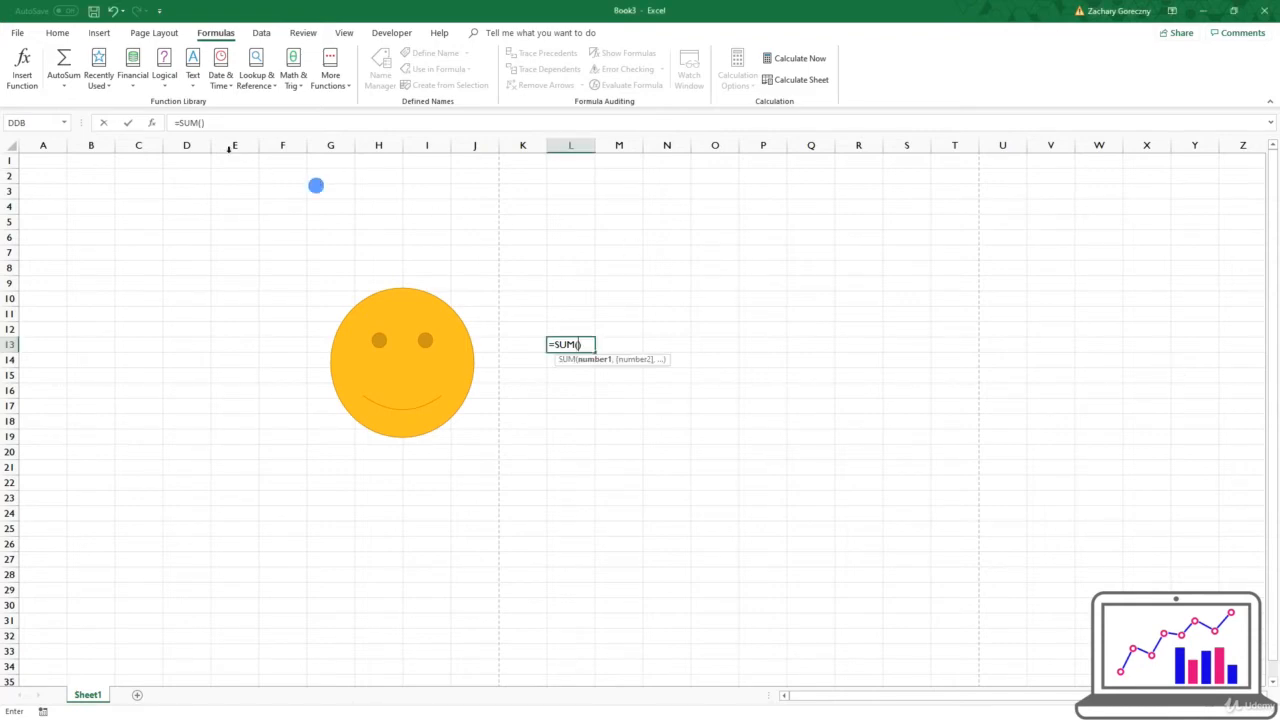
- Try adding the logical function FALSE inside the SUM formula in L13, and cancel the whole entry
left_click(164, 60)
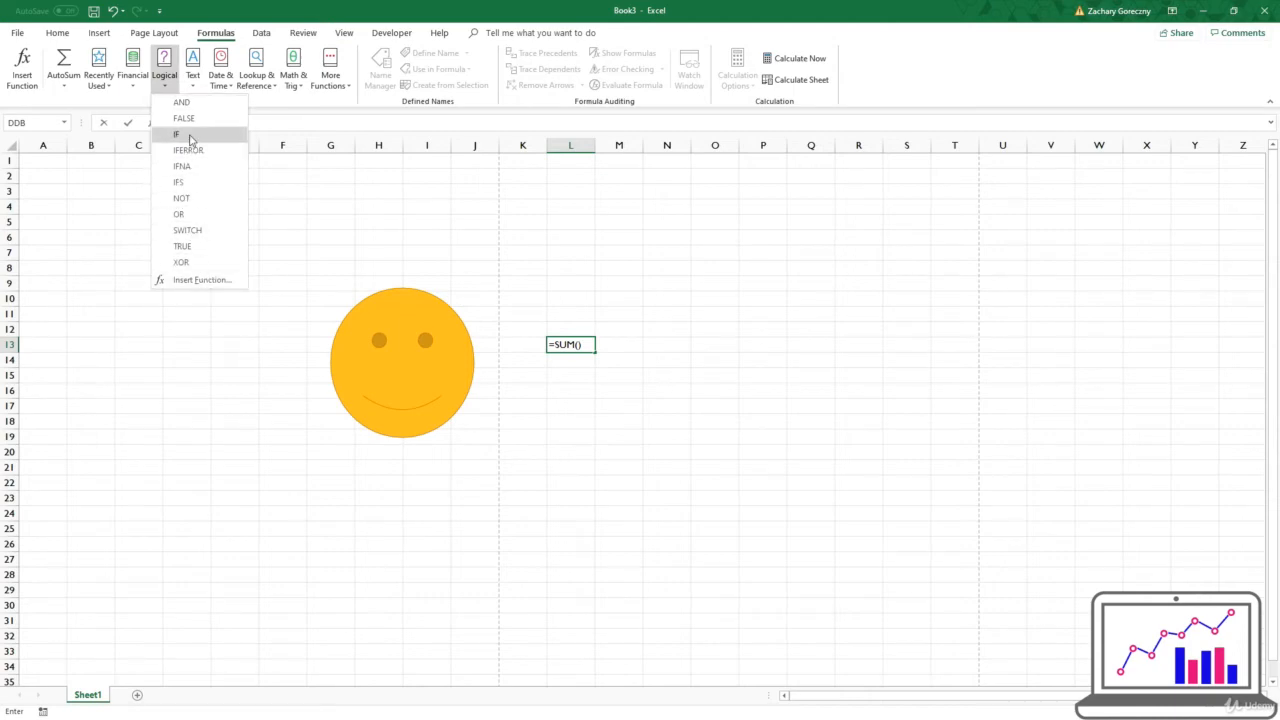
left_click(195, 118)
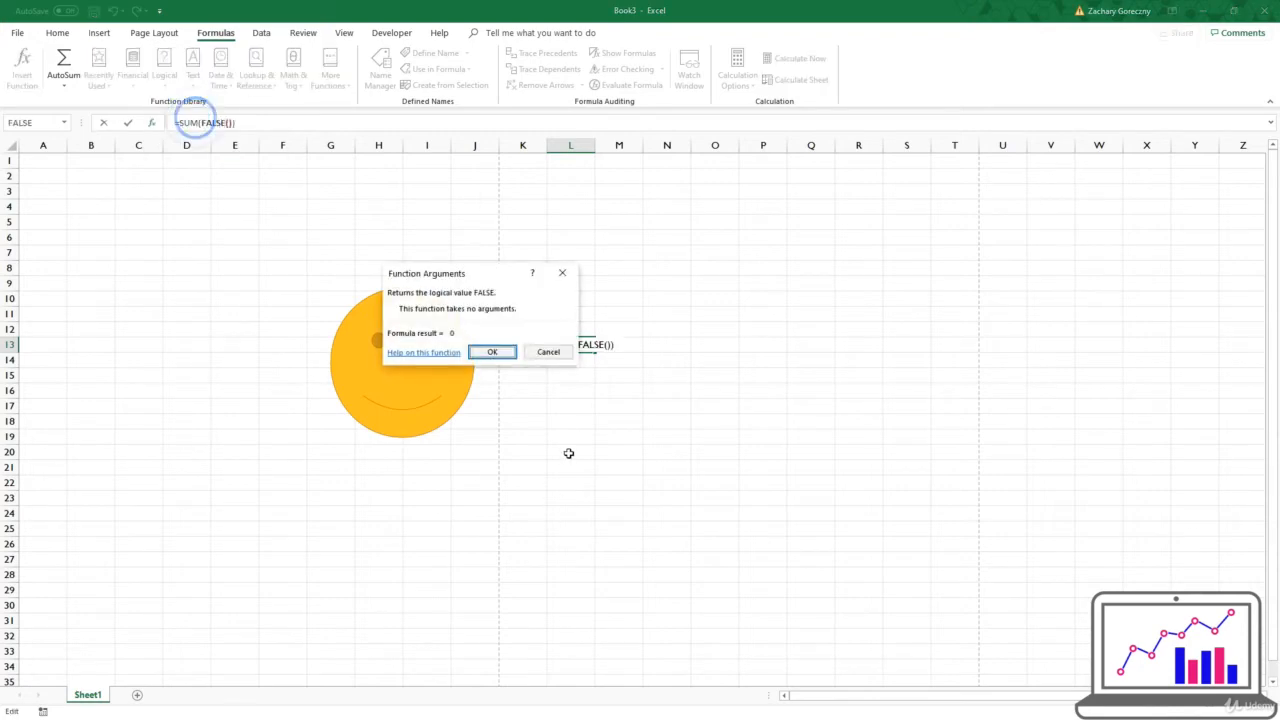
left_click(527, 351)
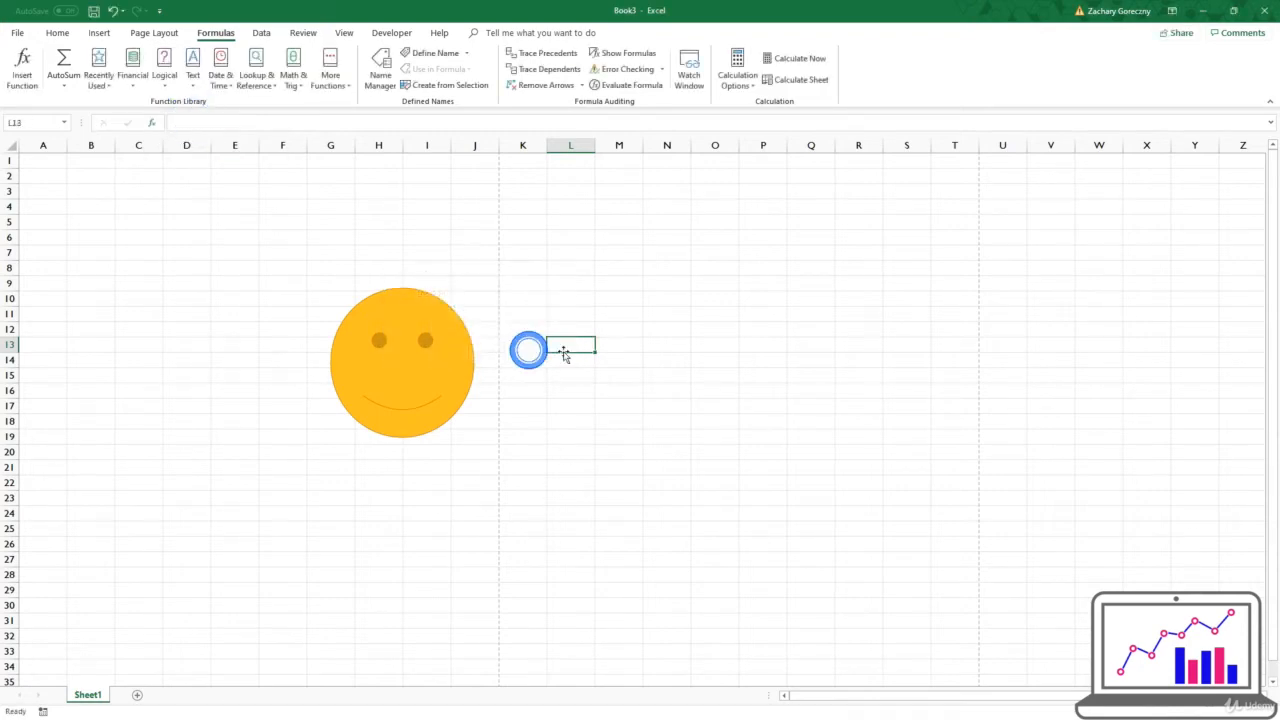
- Select cell F5 and examine the list of text functions without inserting one
left_click(264, 217)
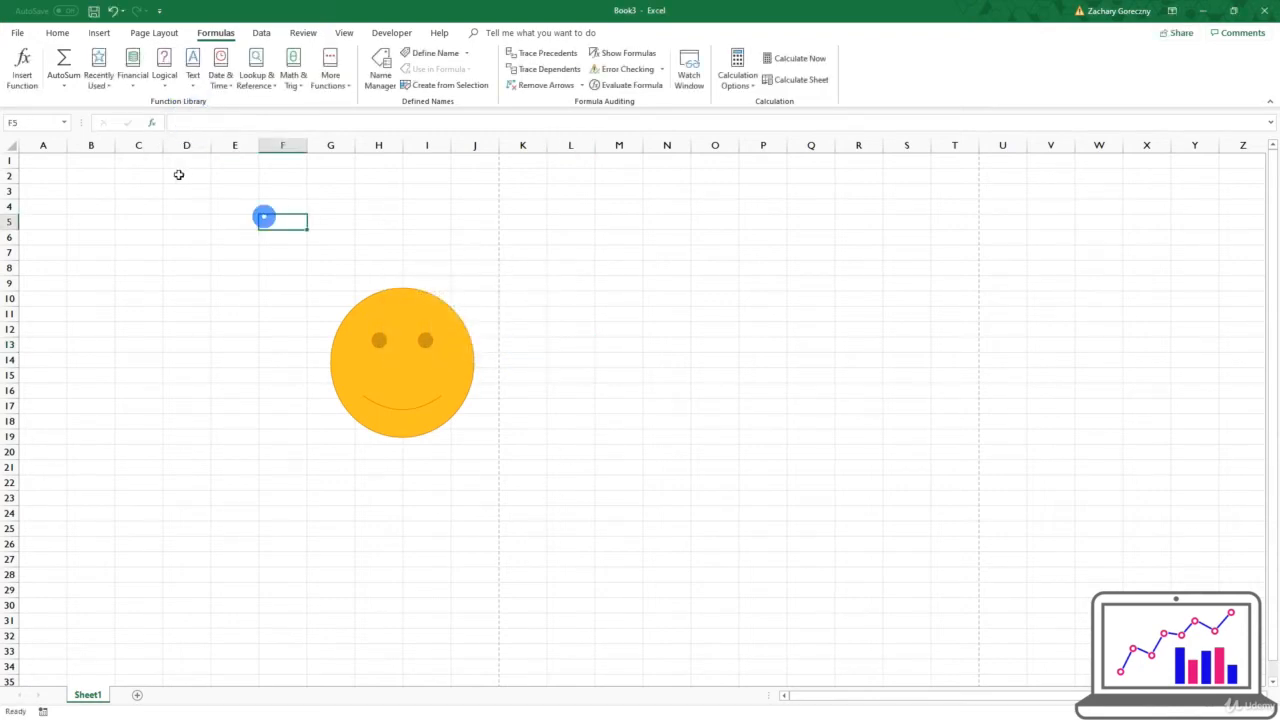
left_click(192, 72)
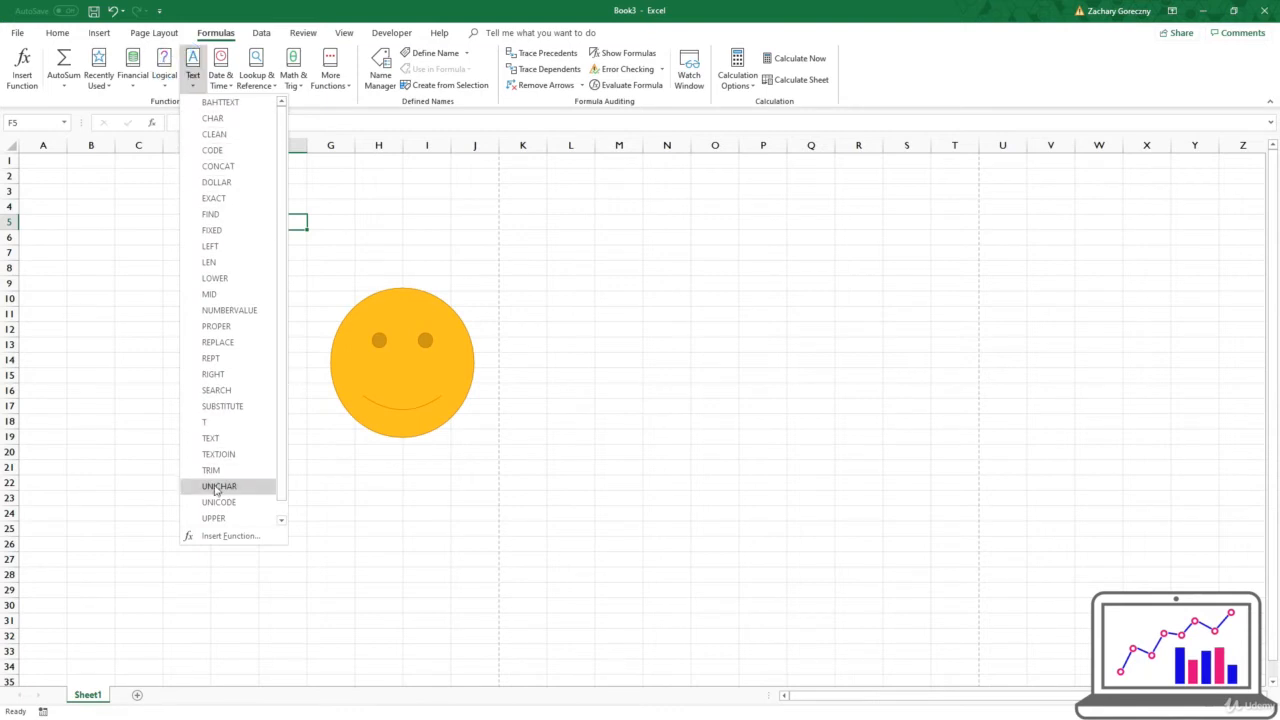
scroll(237, 400, "down", 1)
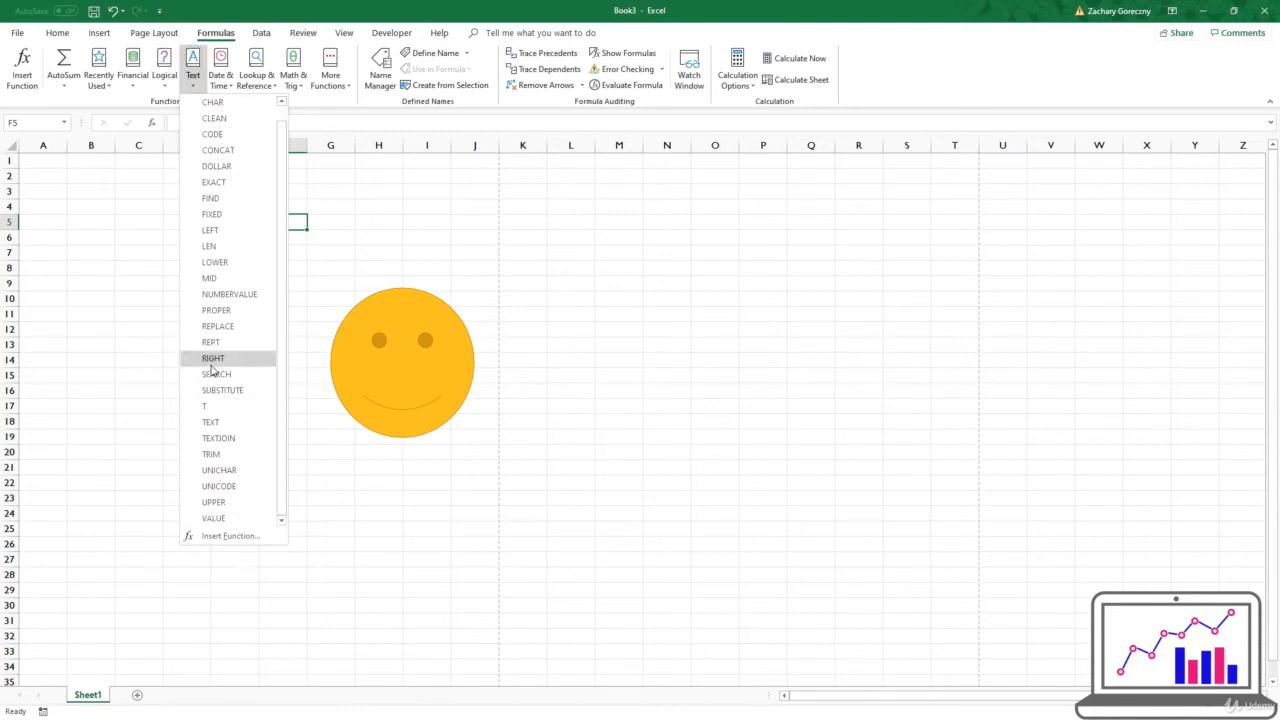
scroll(205, 184, "up", 1)
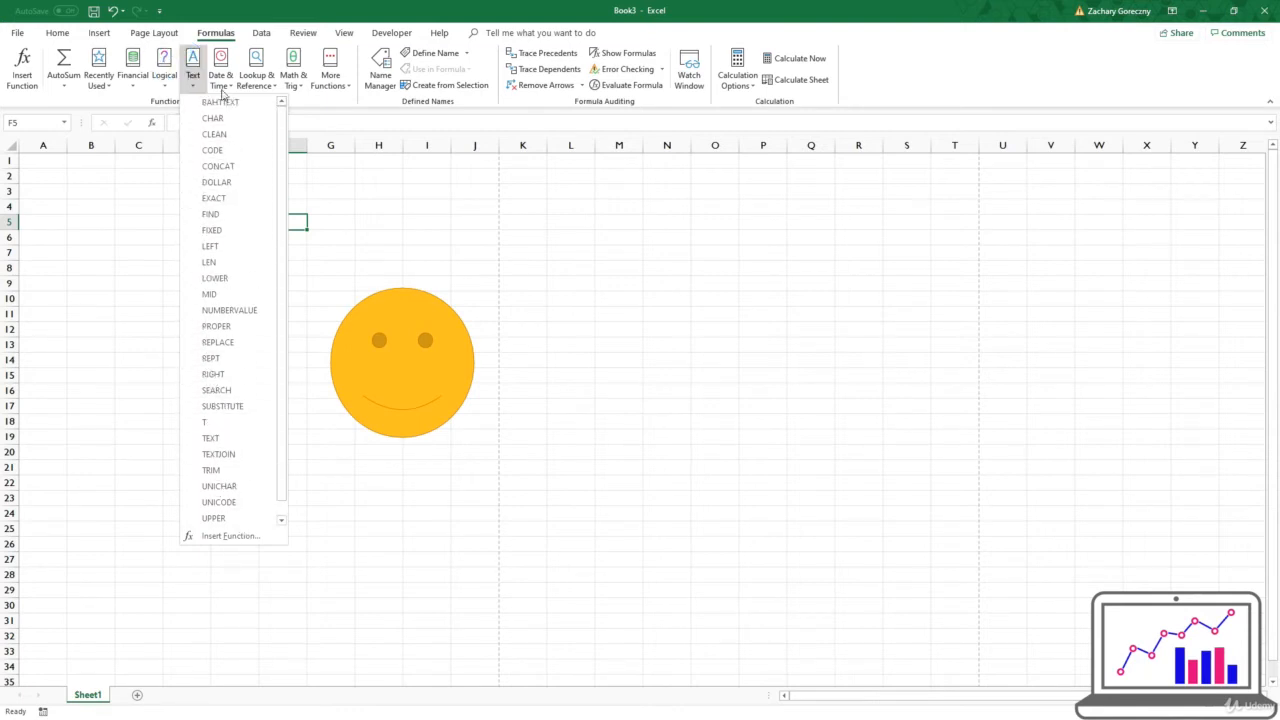
left_click(193, 74)
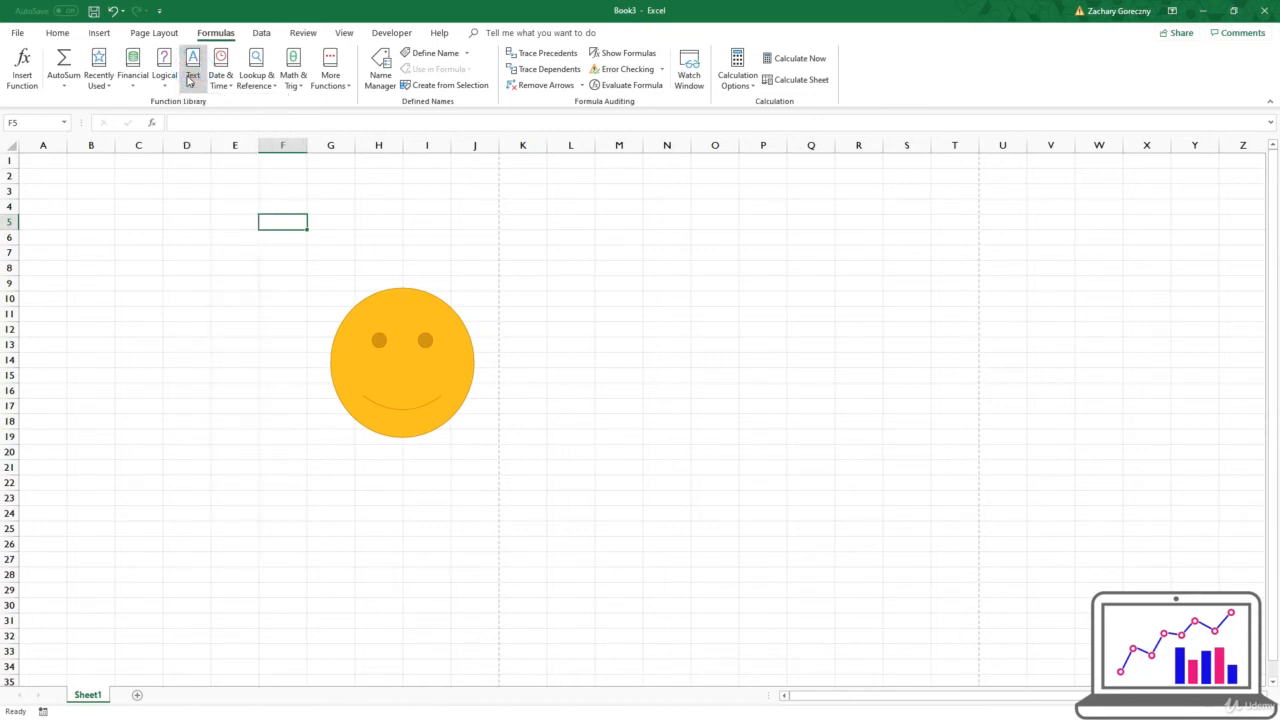
- Examine the date and time functions and the lookup and reference functions without inserting any
left_click(229, 88)
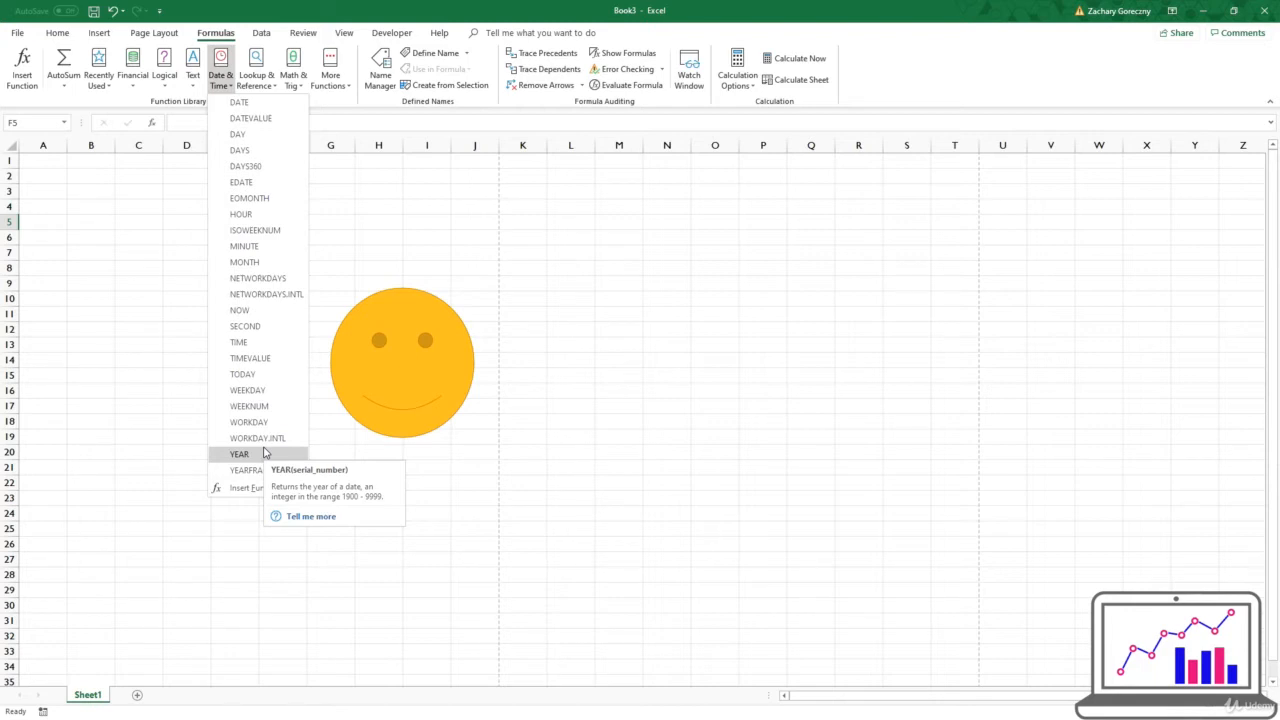
left_click(214, 80)
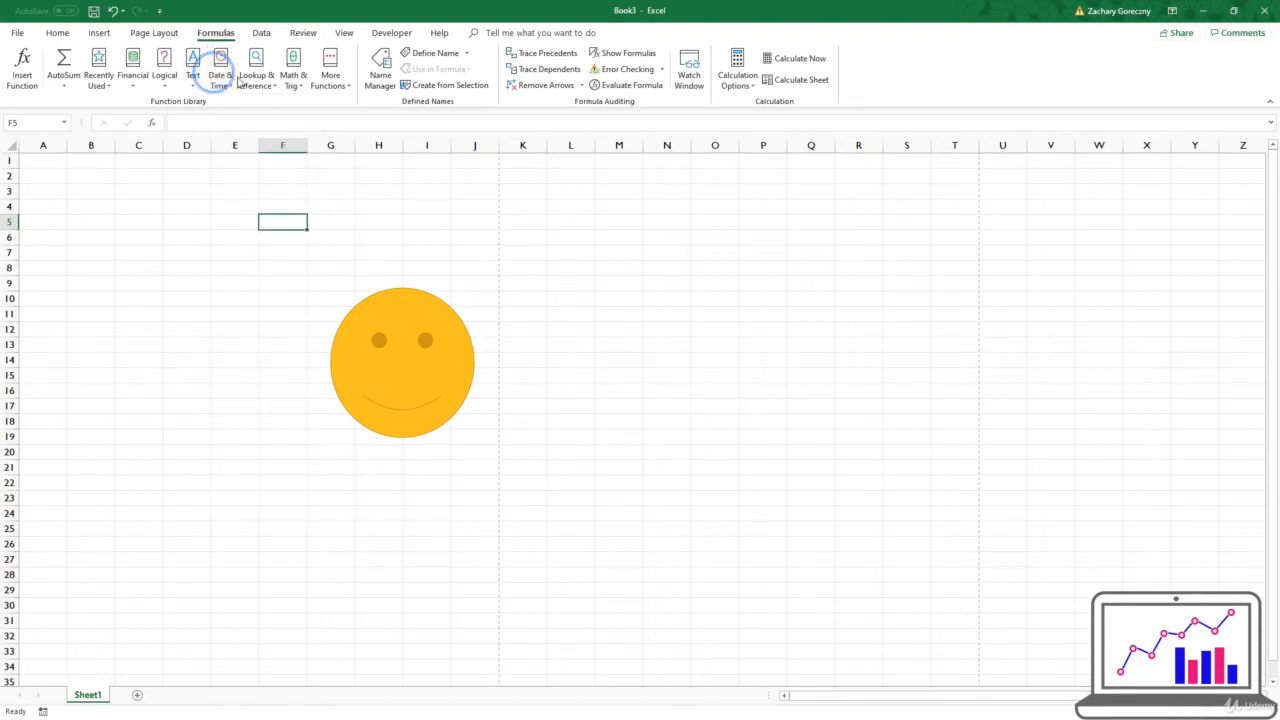
left_click(244, 77)
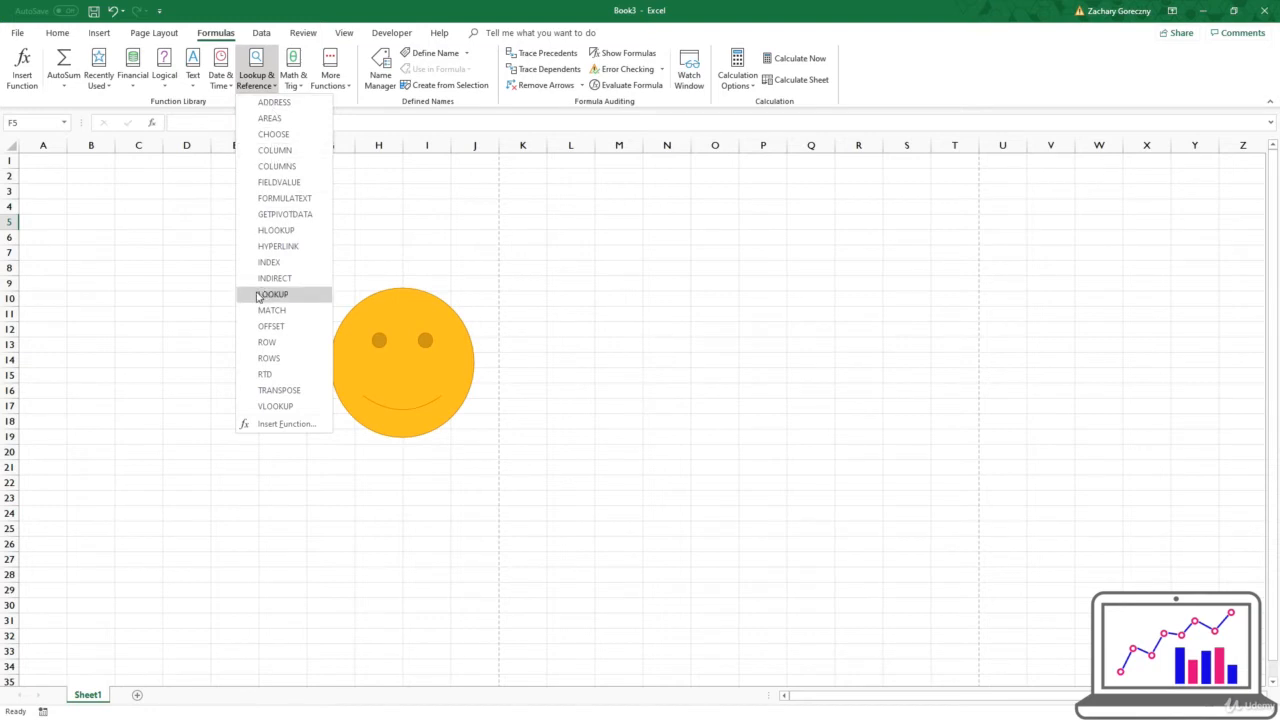
left_click(194, 314)
- Examine the full list of math and trigonometry functions without inserting one
left_click(307, 73)
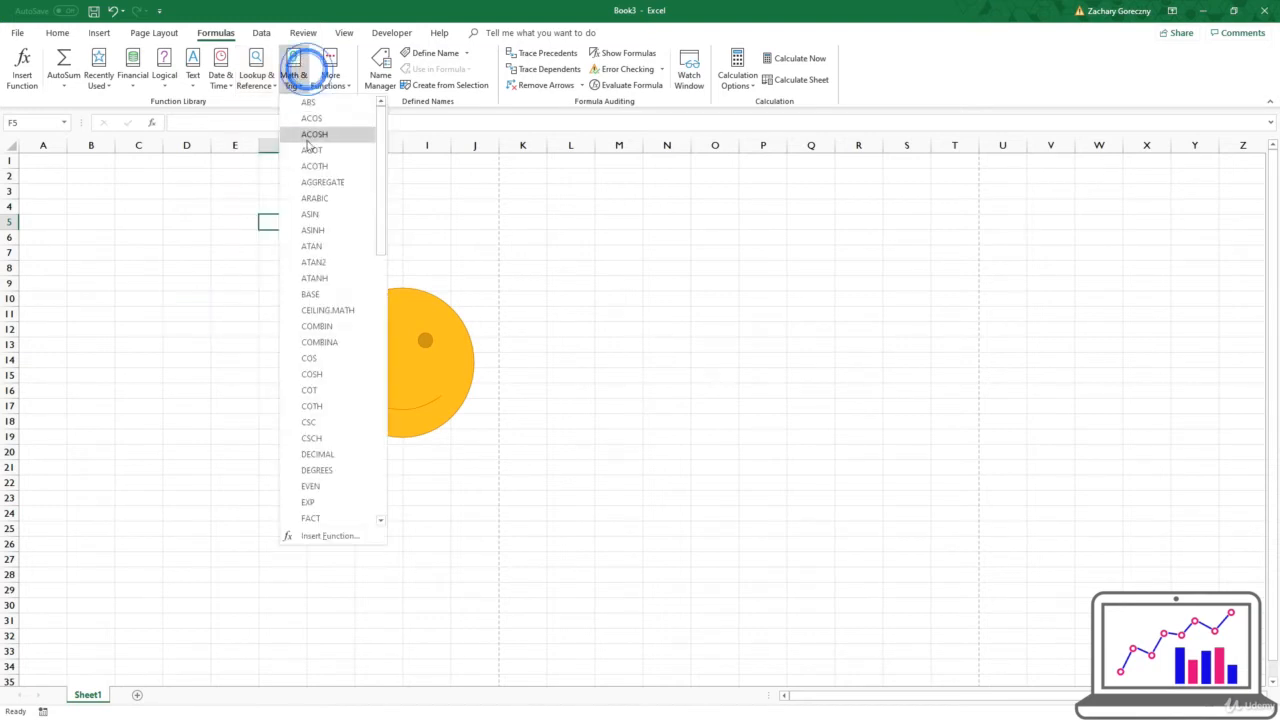
scroll(315, 140, "down", 1)
scroll(310, 150, "down", 15)
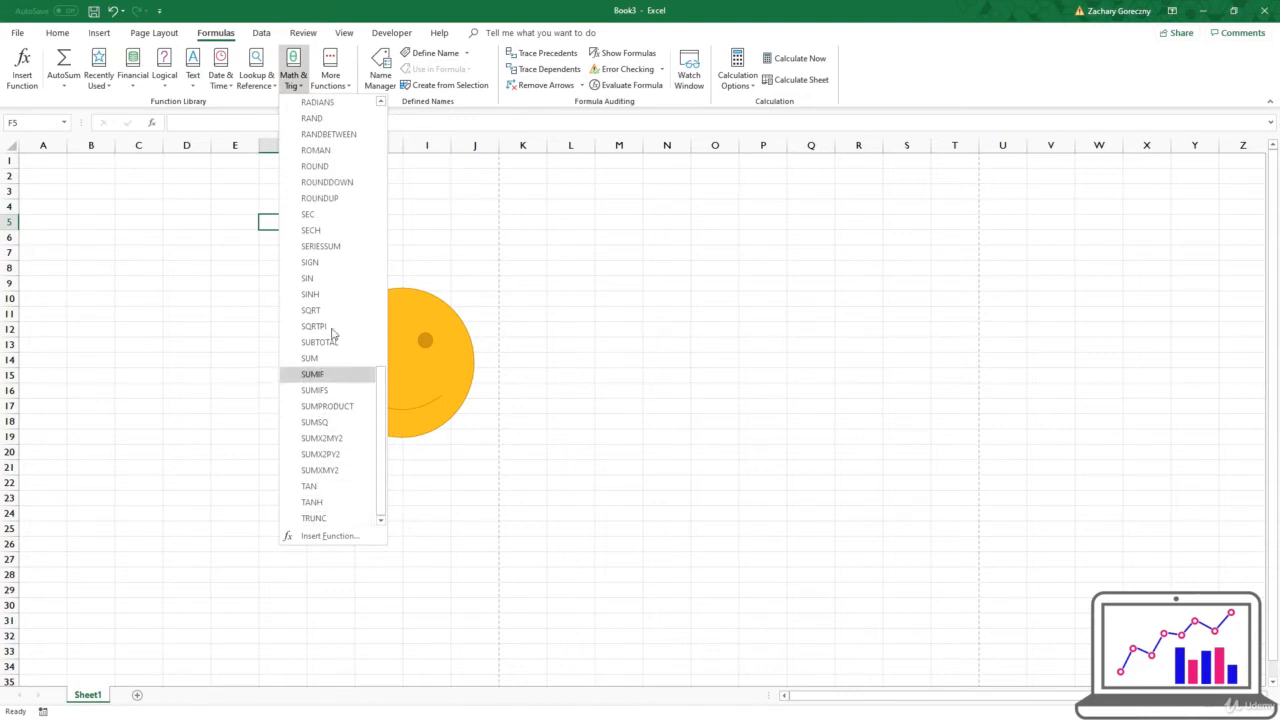
scroll(334, 286, "up", 16)
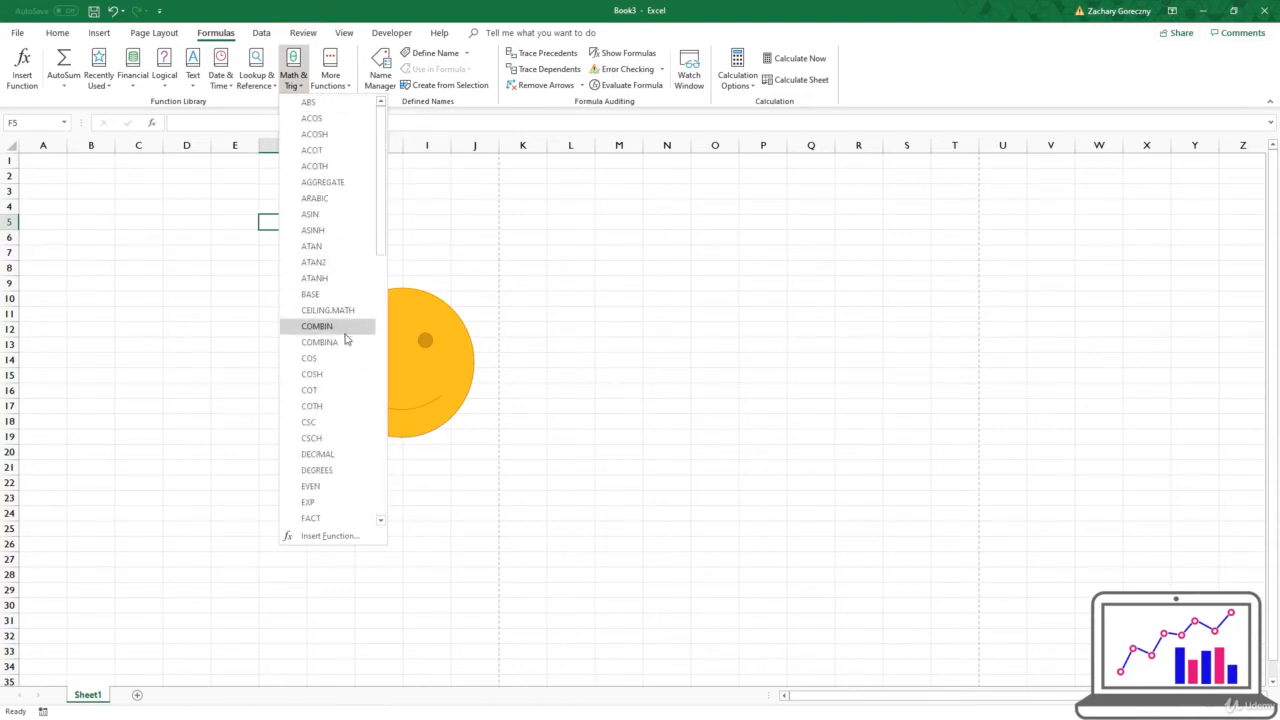
scroll(318, 372, "down", 3)
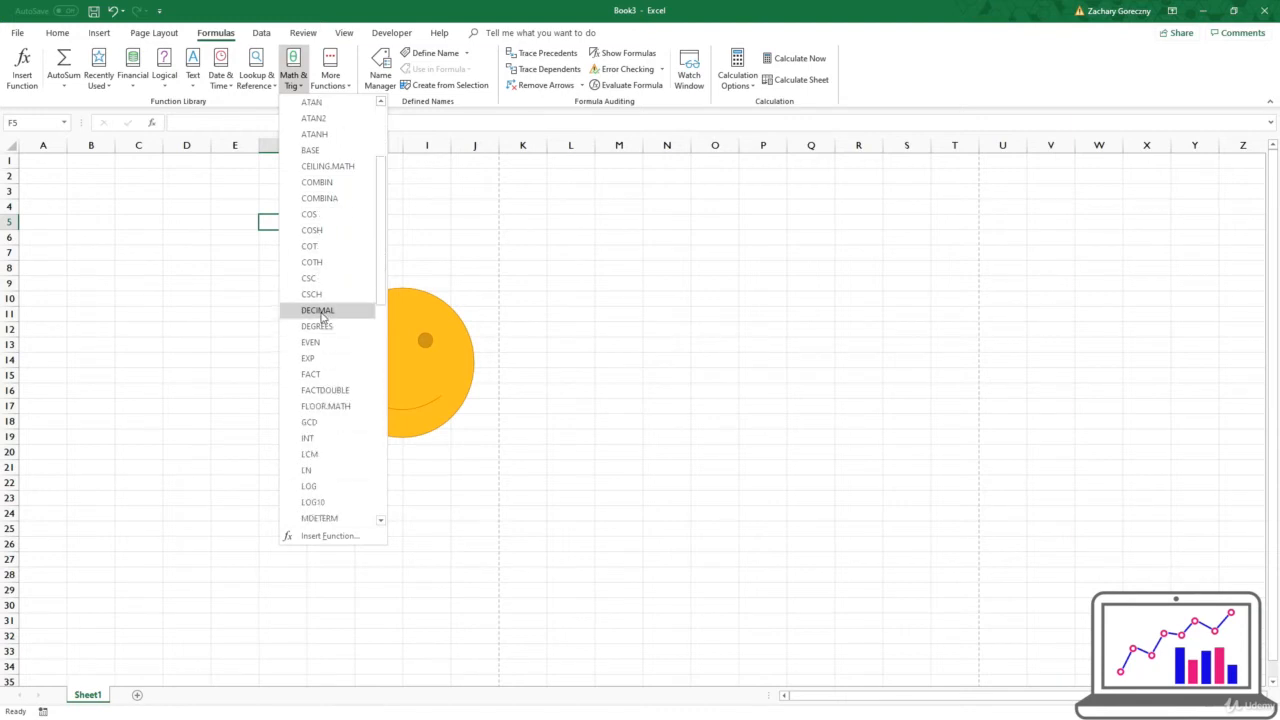
scroll(334, 340, "down", 3)
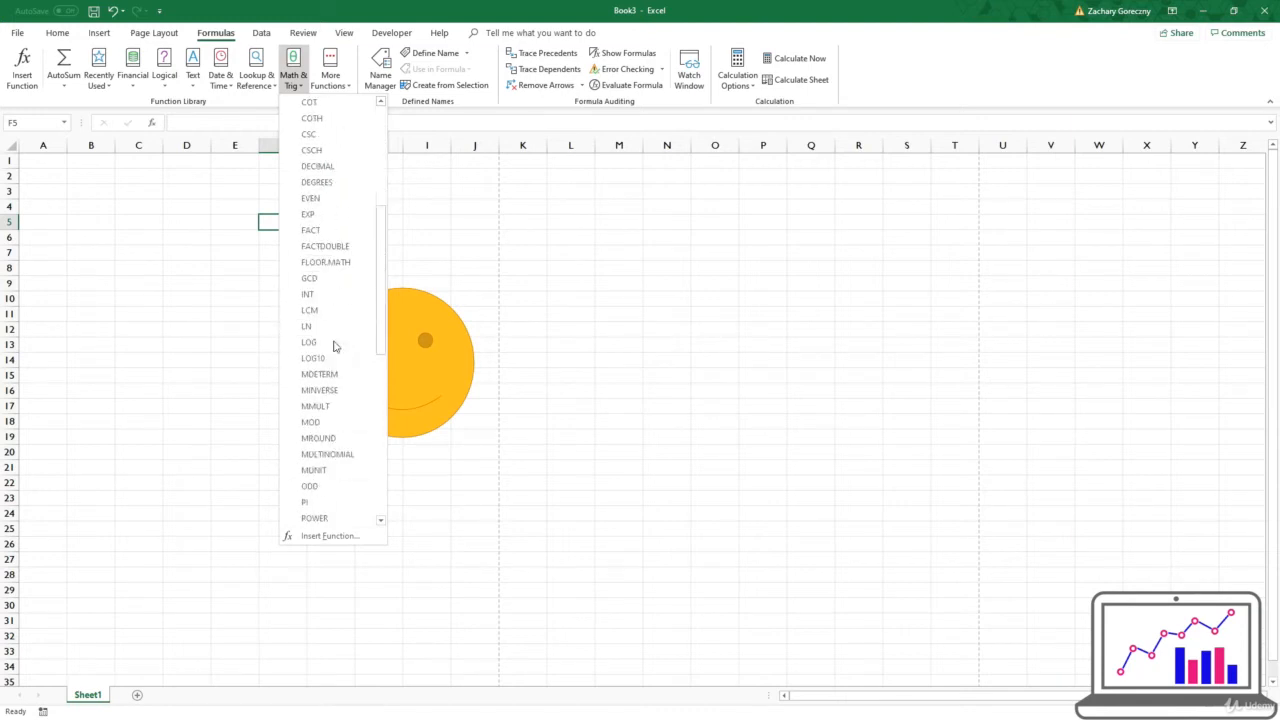
scroll(336, 344, "up", 4)
scroll(334, 344, "up", 2)
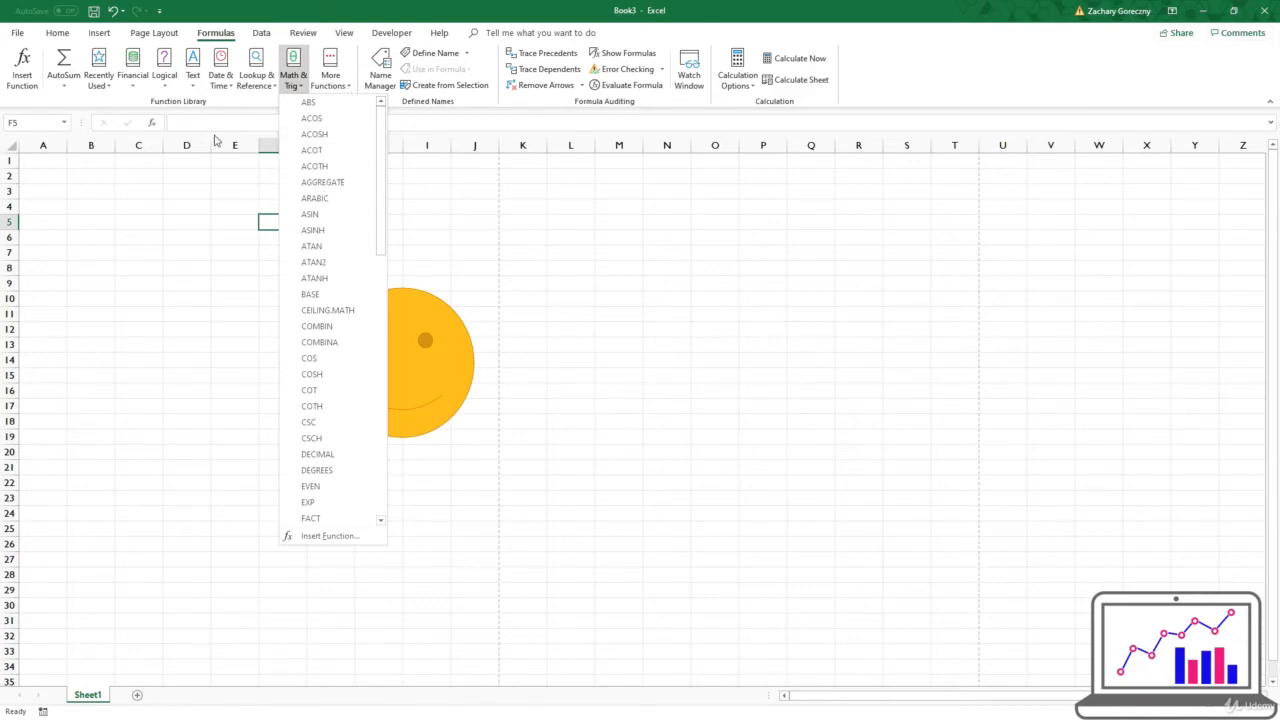
scroll(318, 346, "down", 11)
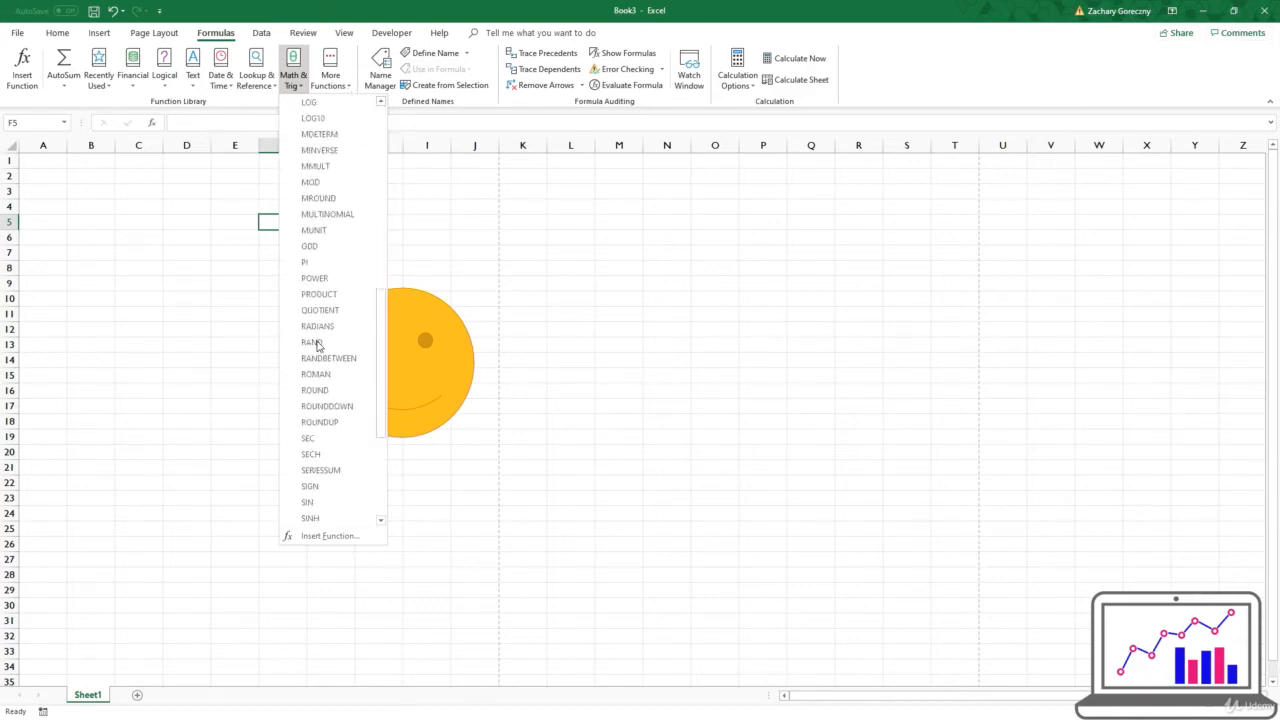
scroll(318, 346, "down", 3)
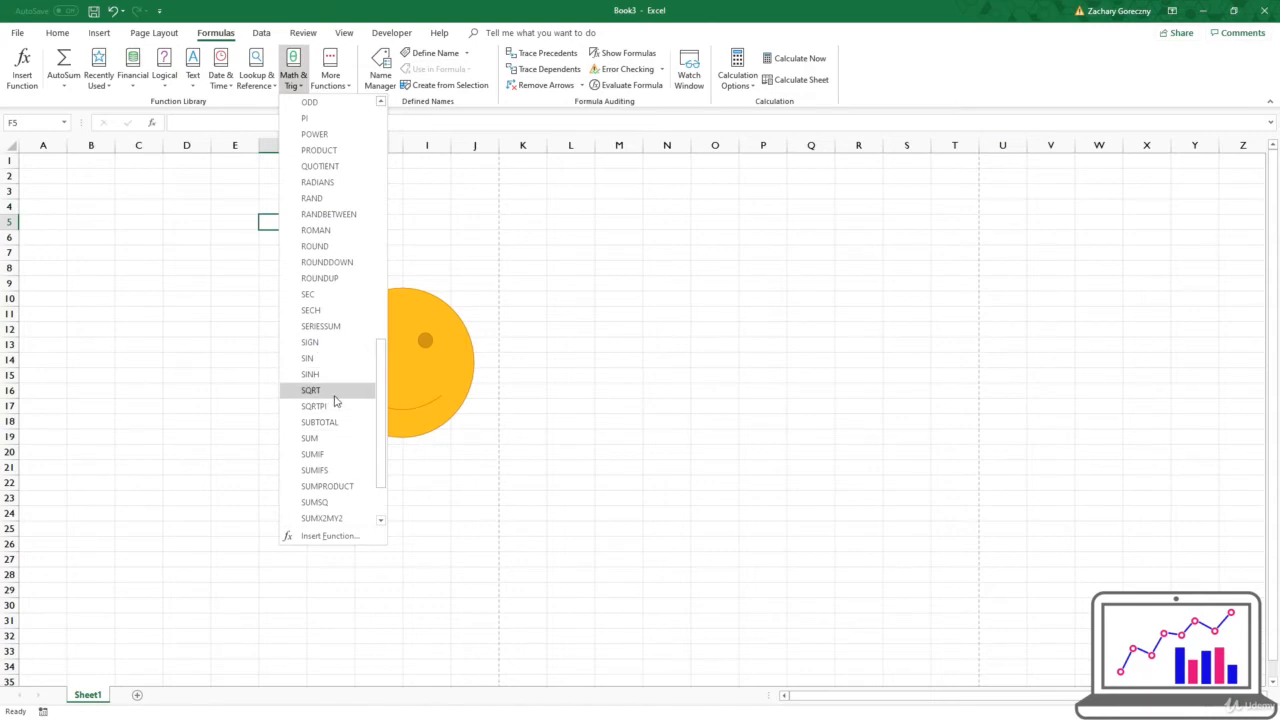
left_click(180, 237)
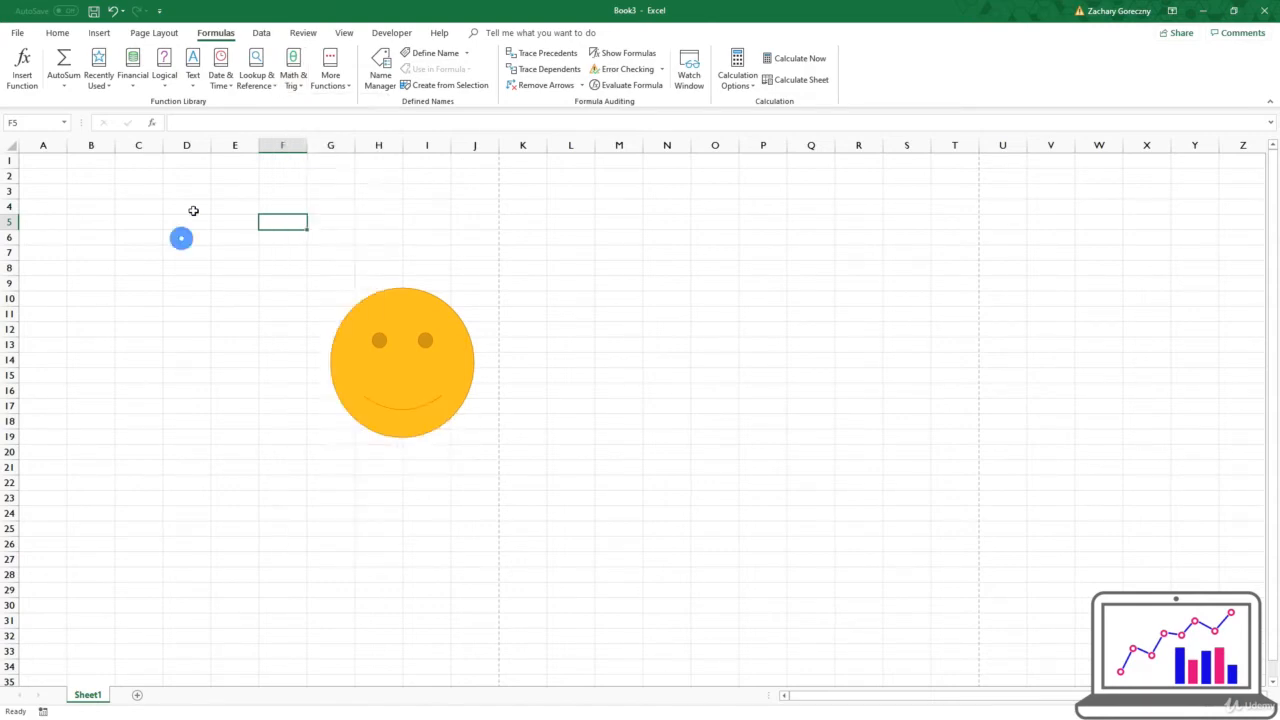
- Examine the full list of statistical functions among the additional function categories
left_click(339, 89)
mouse_move(336, 104)
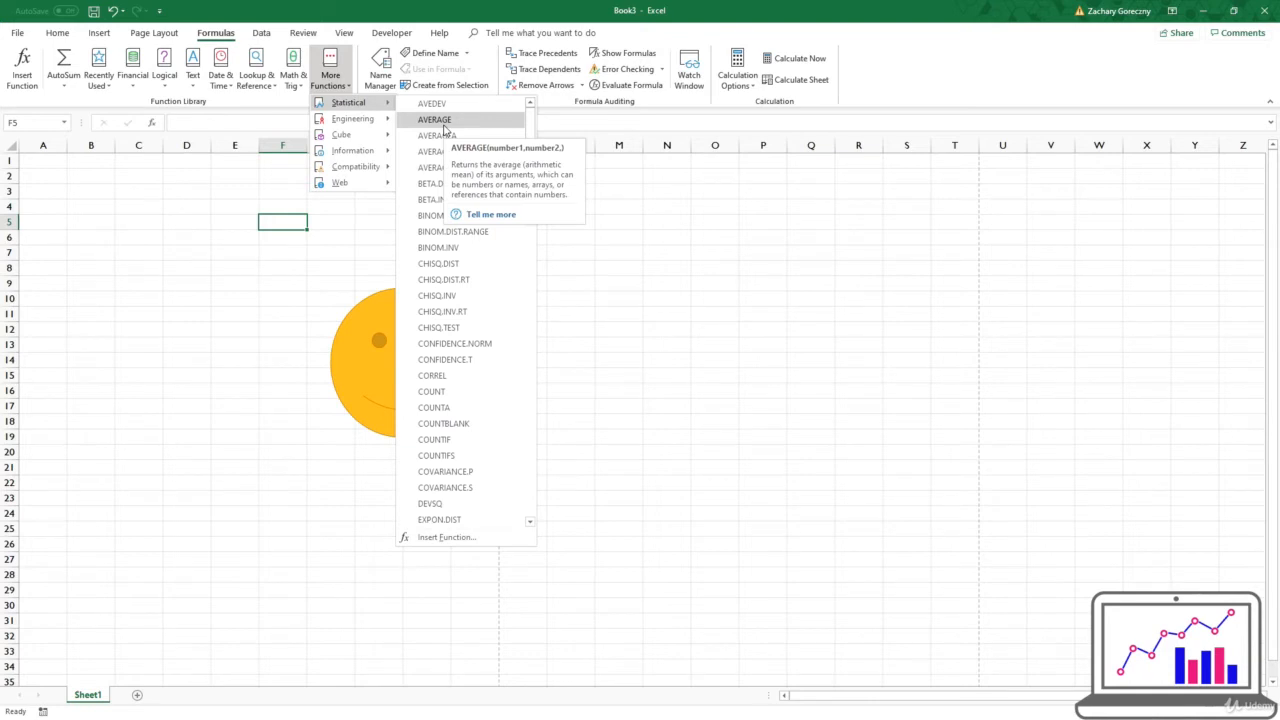
scroll(444, 128, "down", 20)
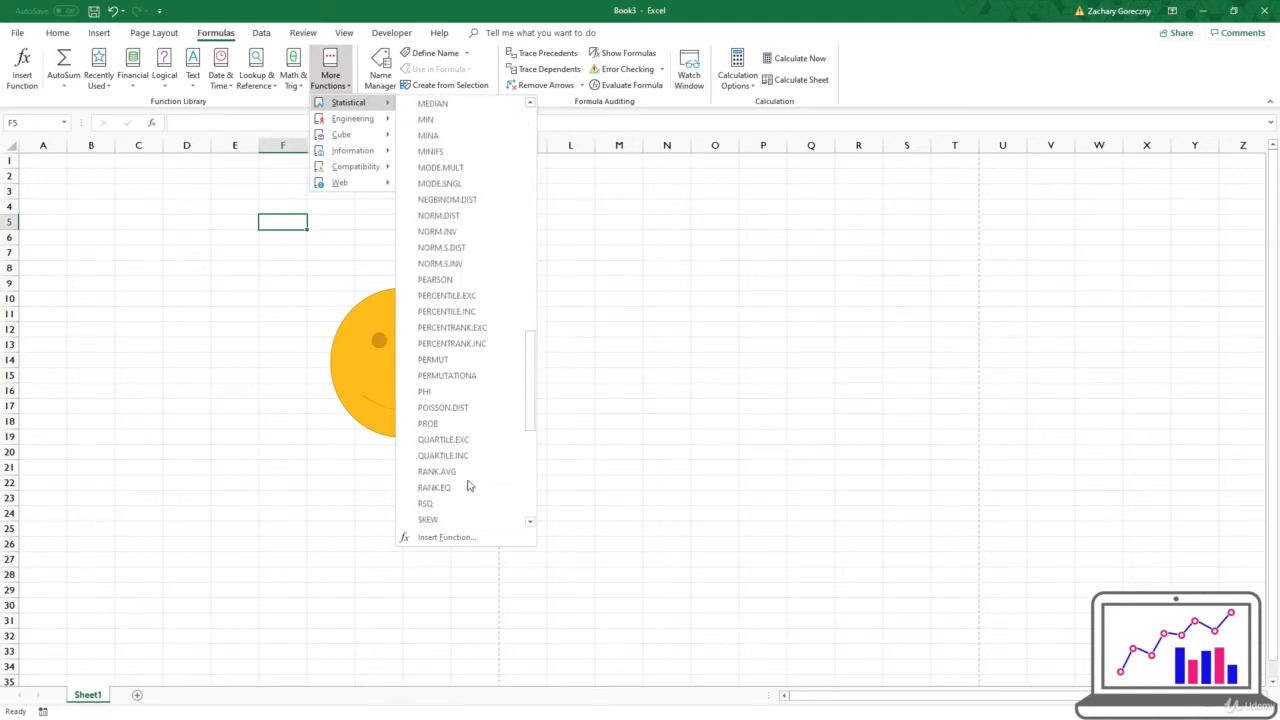
scroll(469, 480, "down", 4)
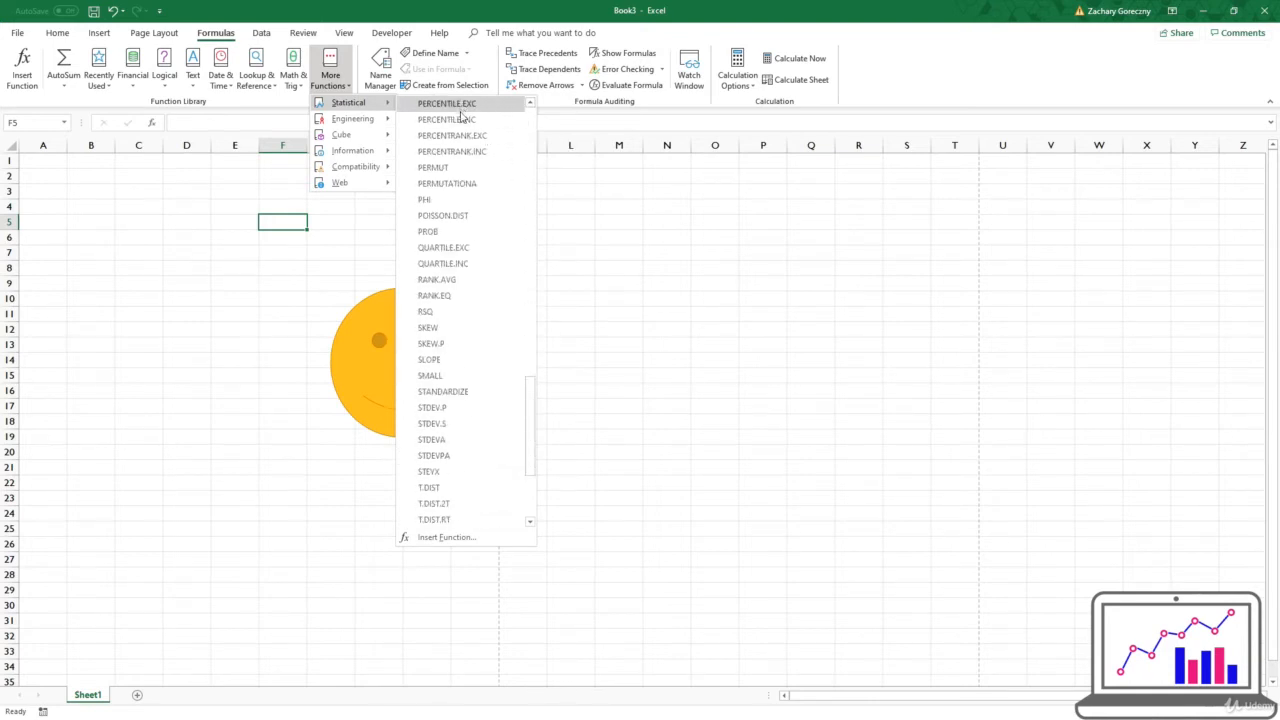
scroll(457, 408, "up", 5)
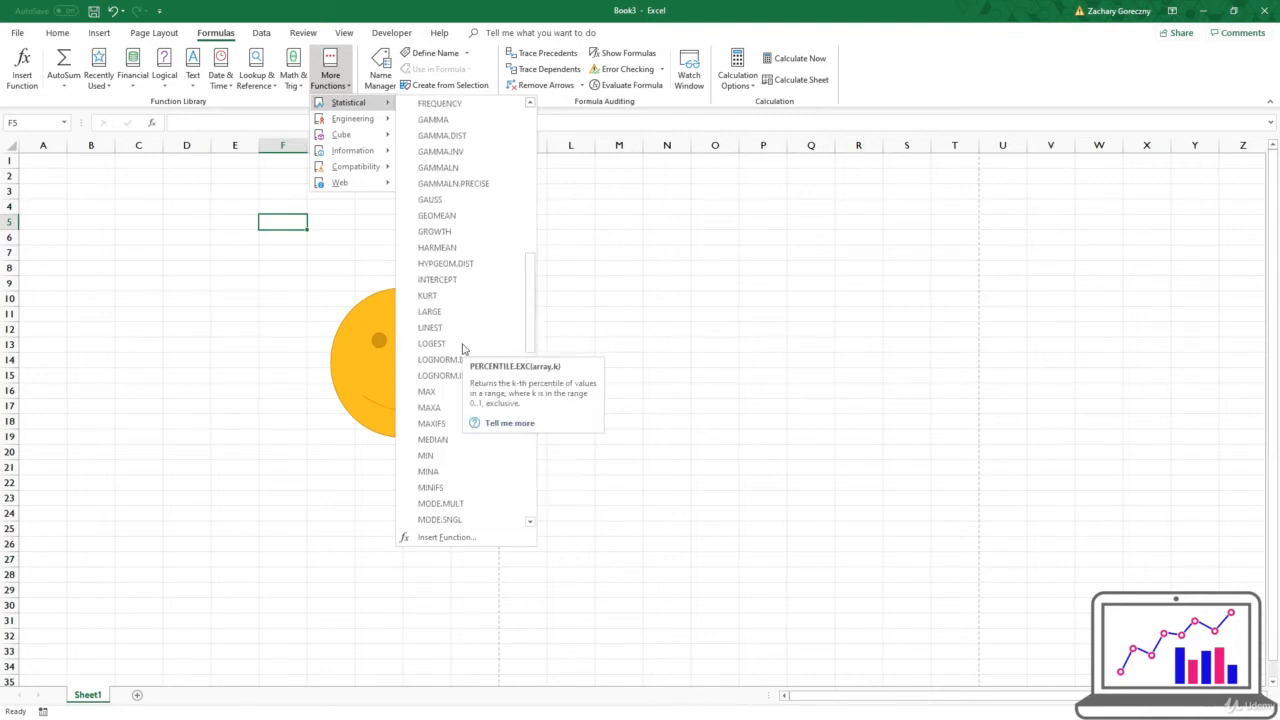
scroll(463, 347, "up", 12)
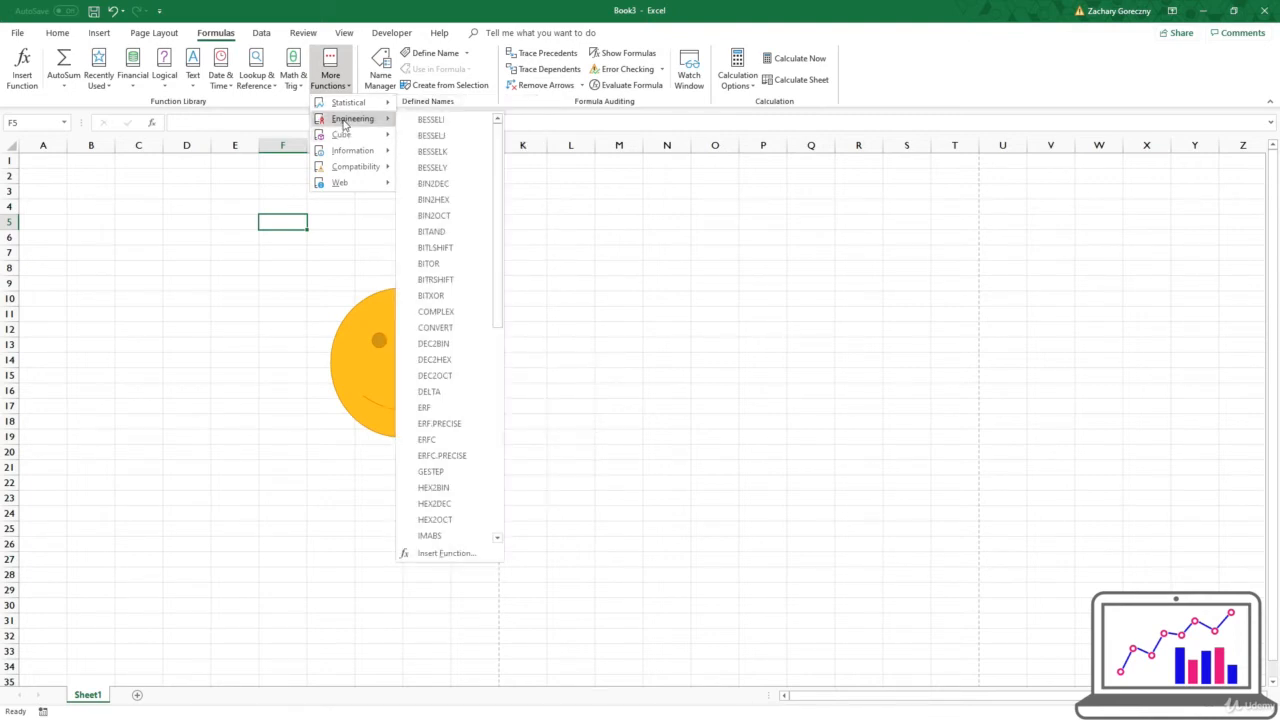
- Examine the engineering, information, compatibility and web function lists without inserting any function
scroll(467, 250, "down", 3)
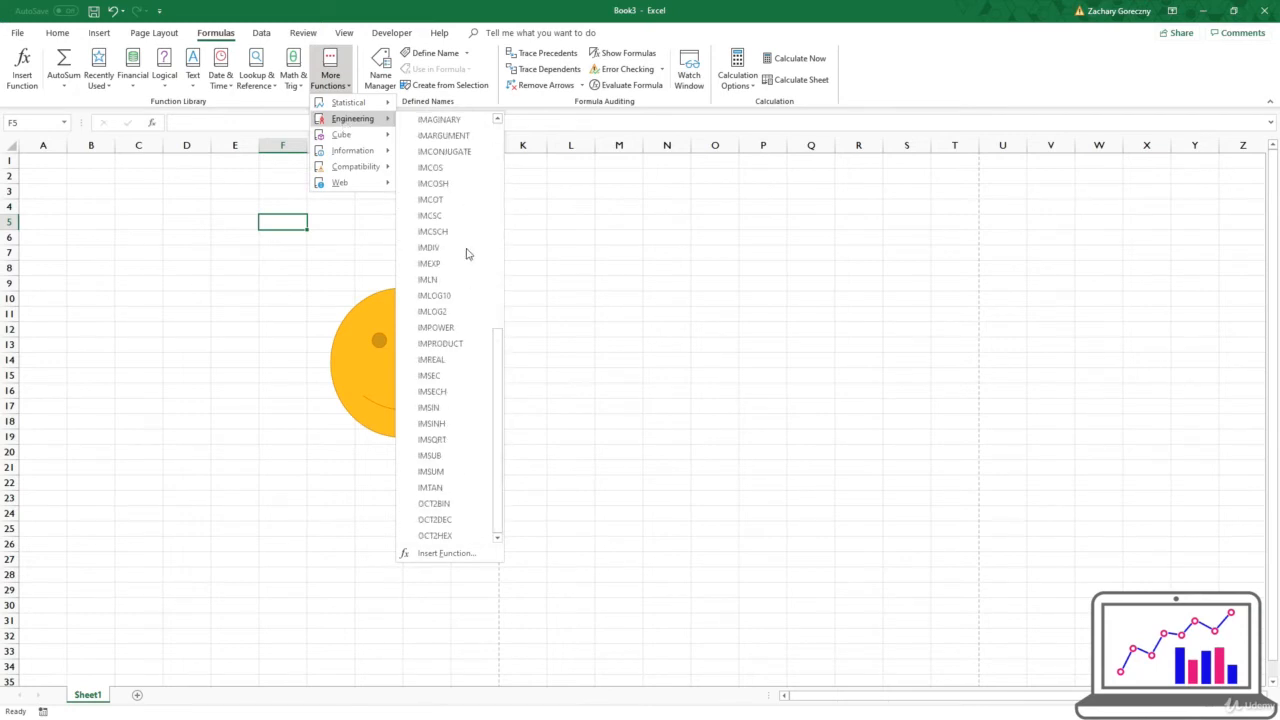
mouse_move(375, 144)
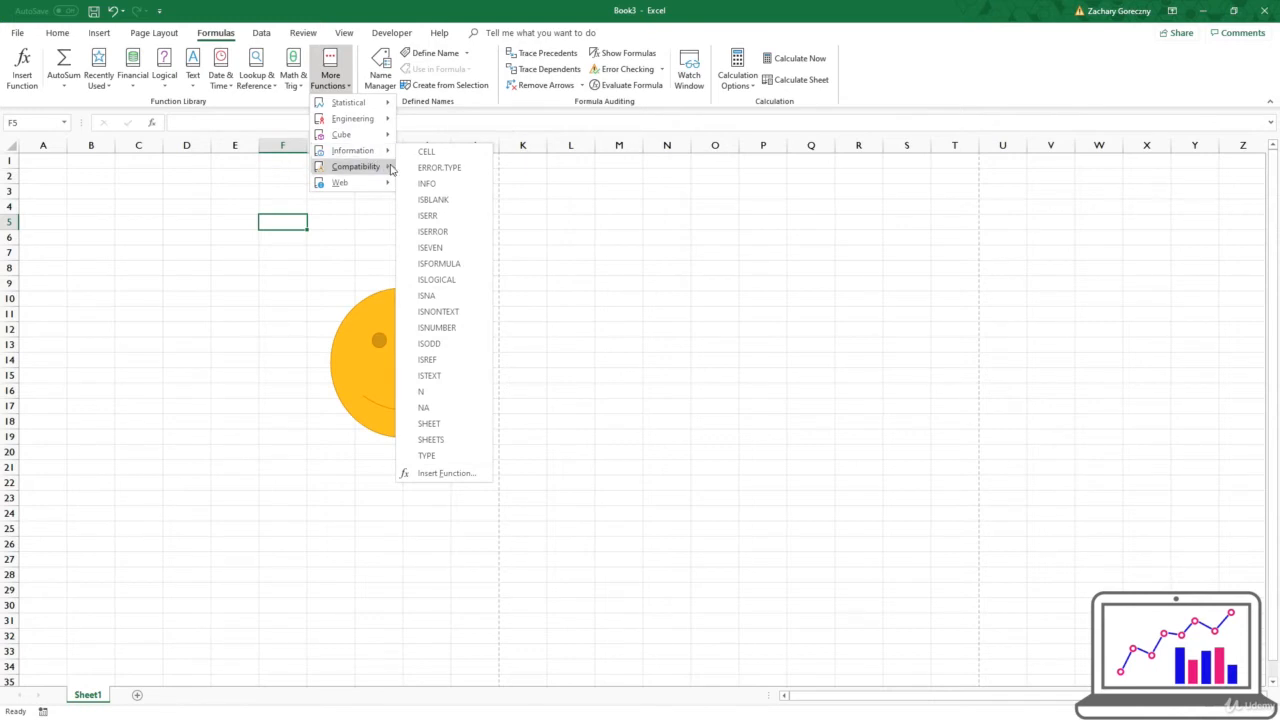
scroll(474, 311, "down", 5)
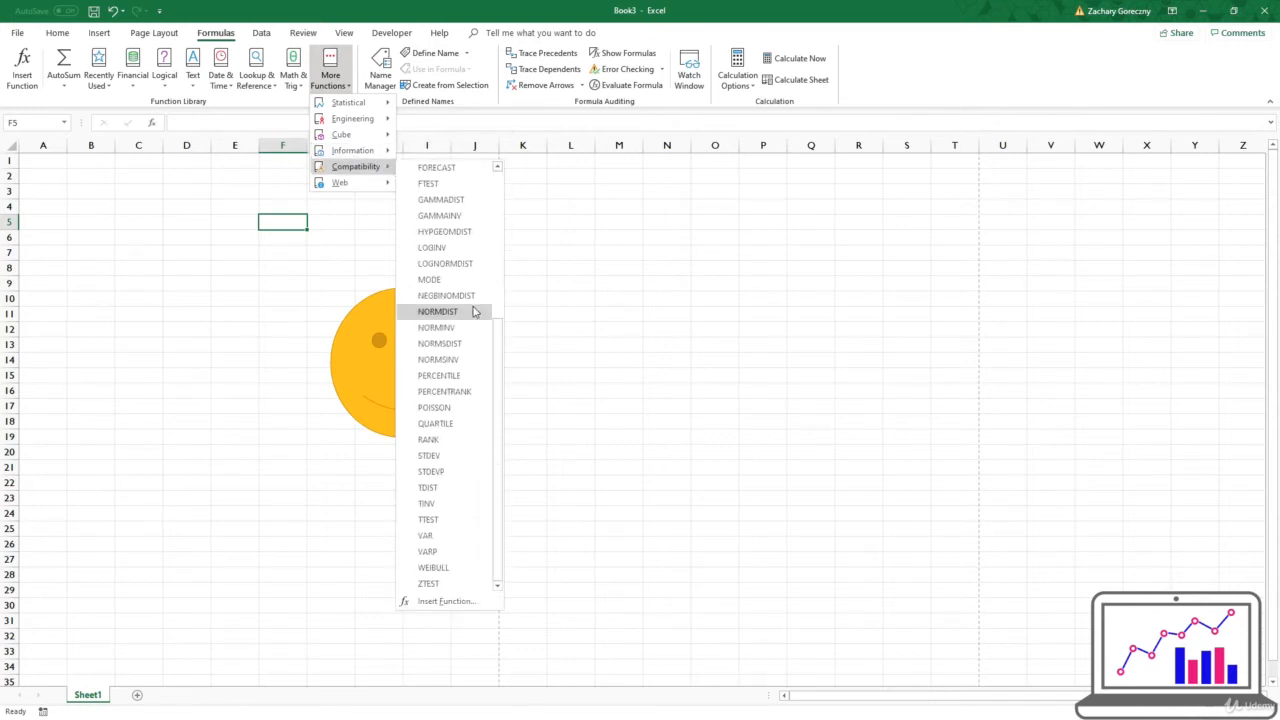
scroll(443, 449, "up", 5)
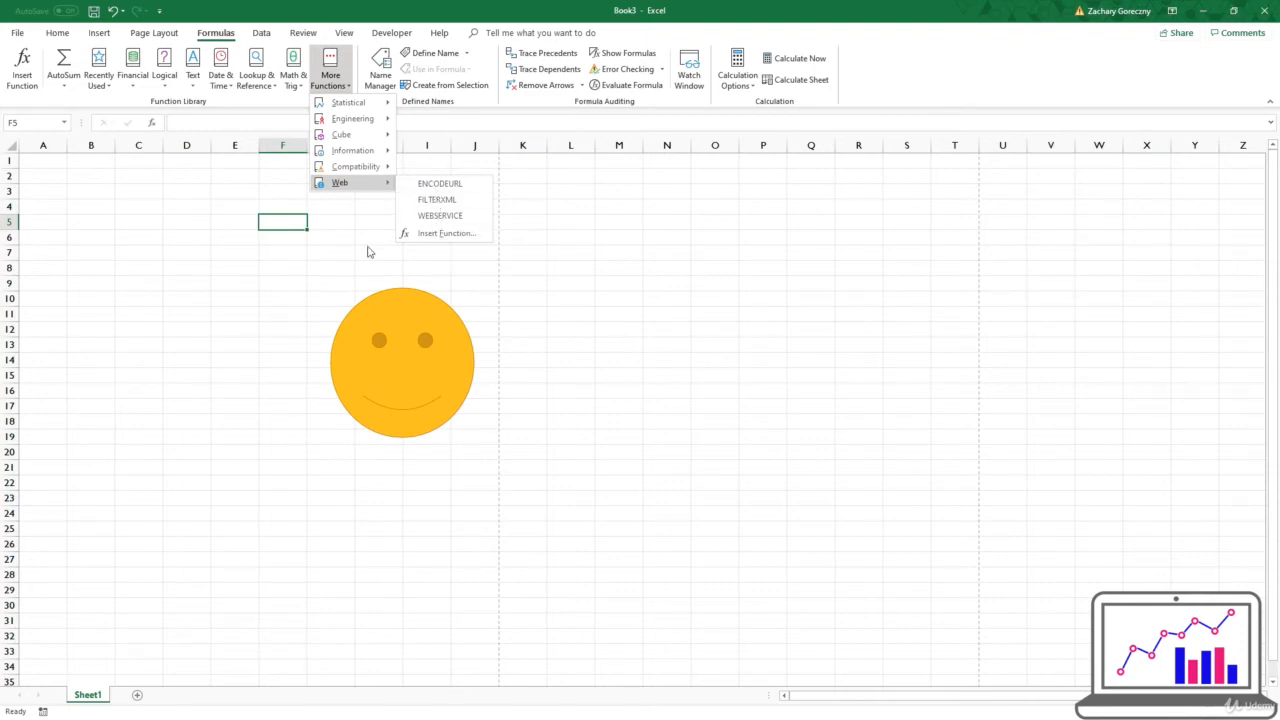
left_click(314, 251)
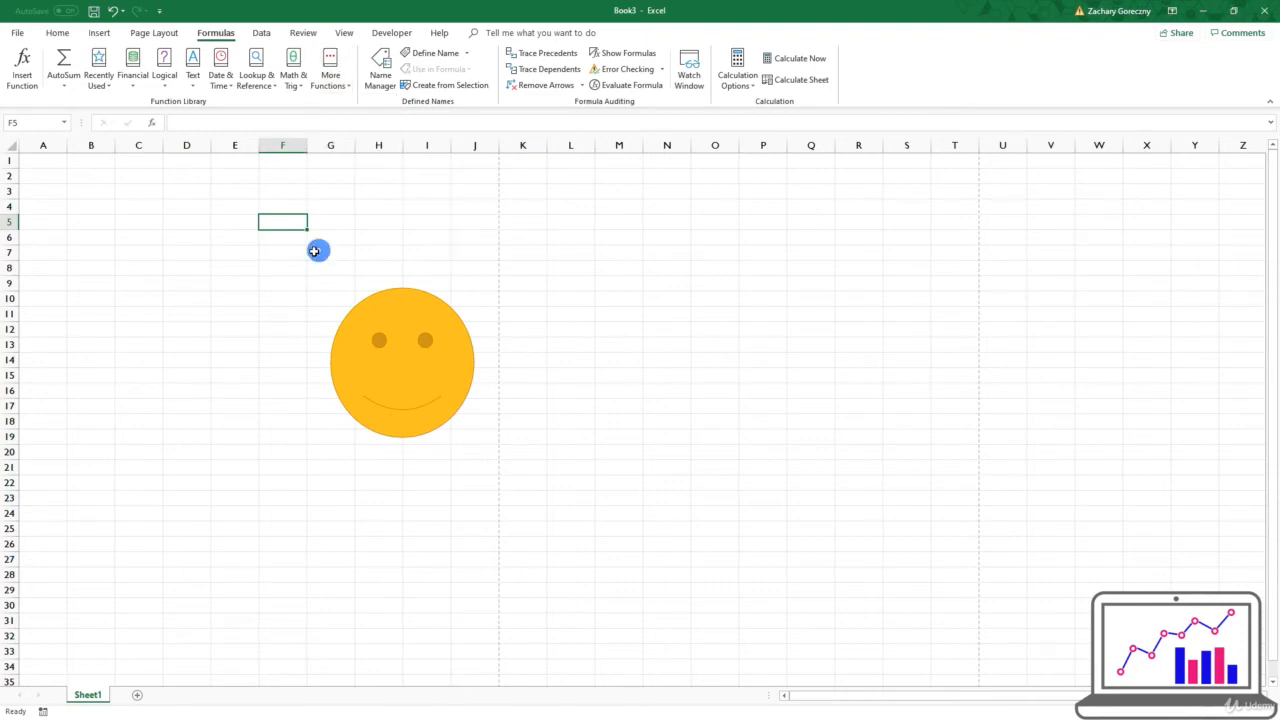
- Examine the Name Manager and the settings for a new name referring to F5, without creating the name
left_click(380, 70)
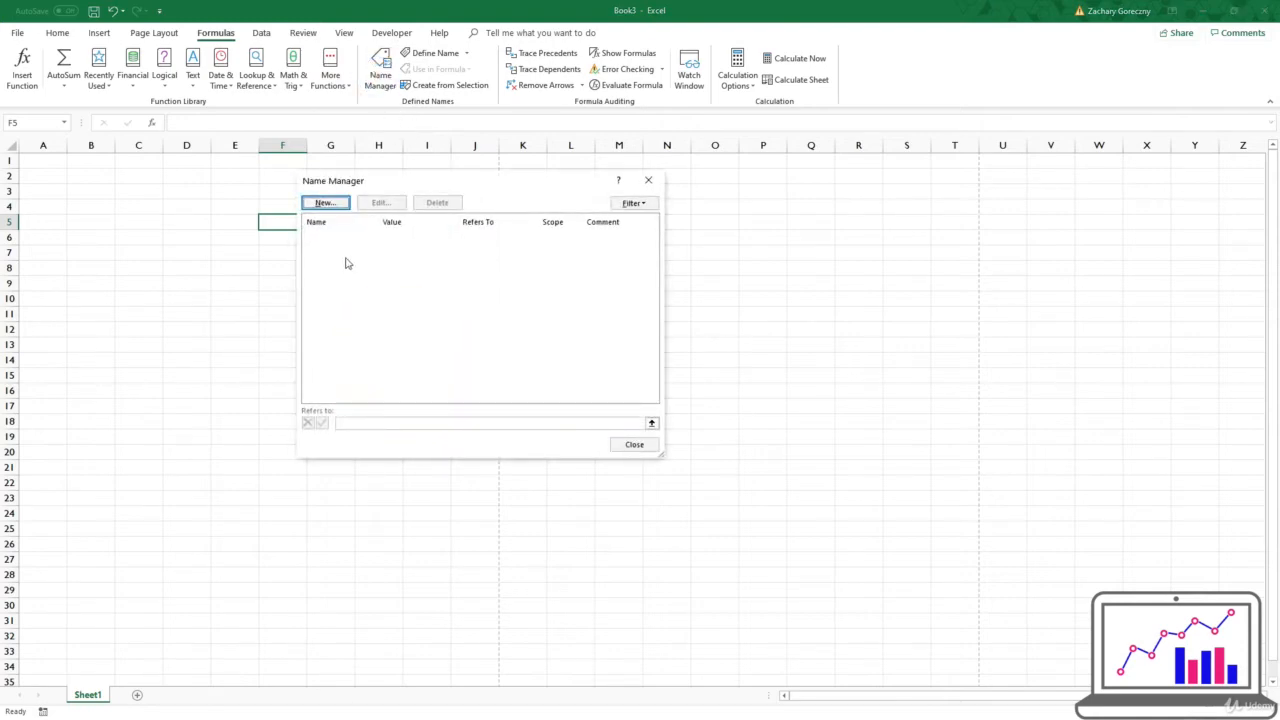
left_click(325, 203)
left_click(452, 285)
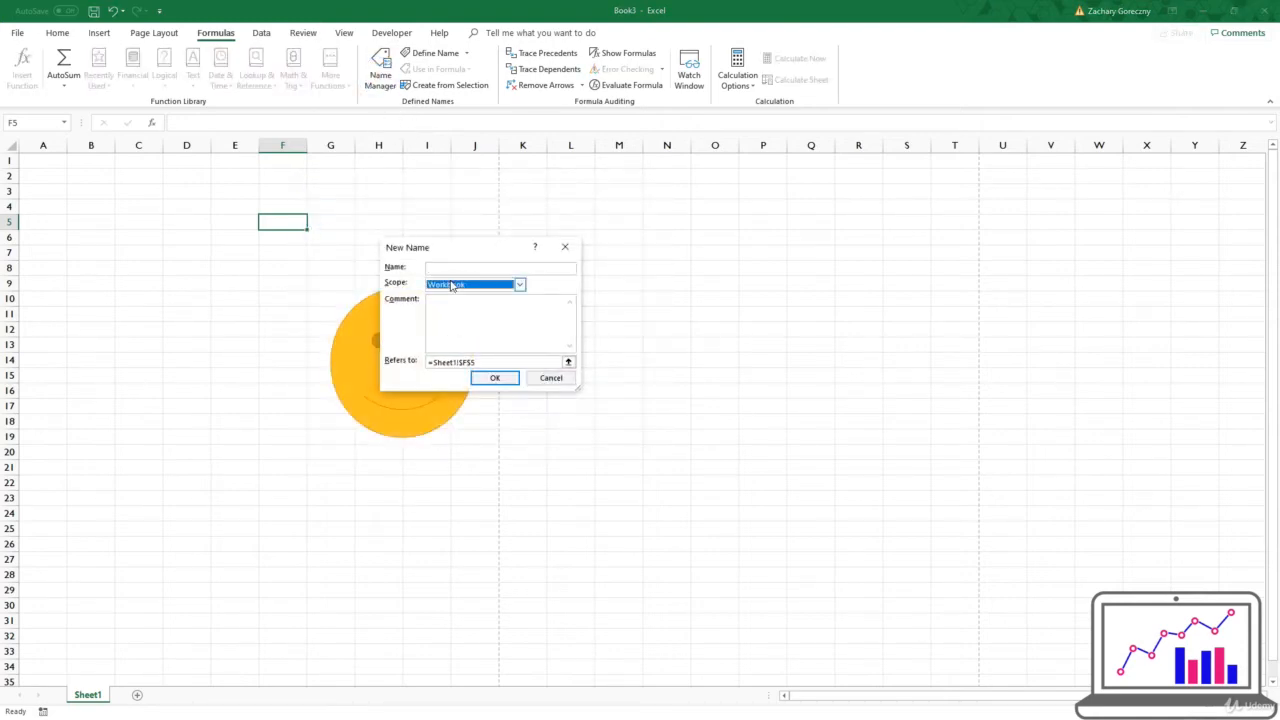
left_click(466, 323)
left_click(228, 220)
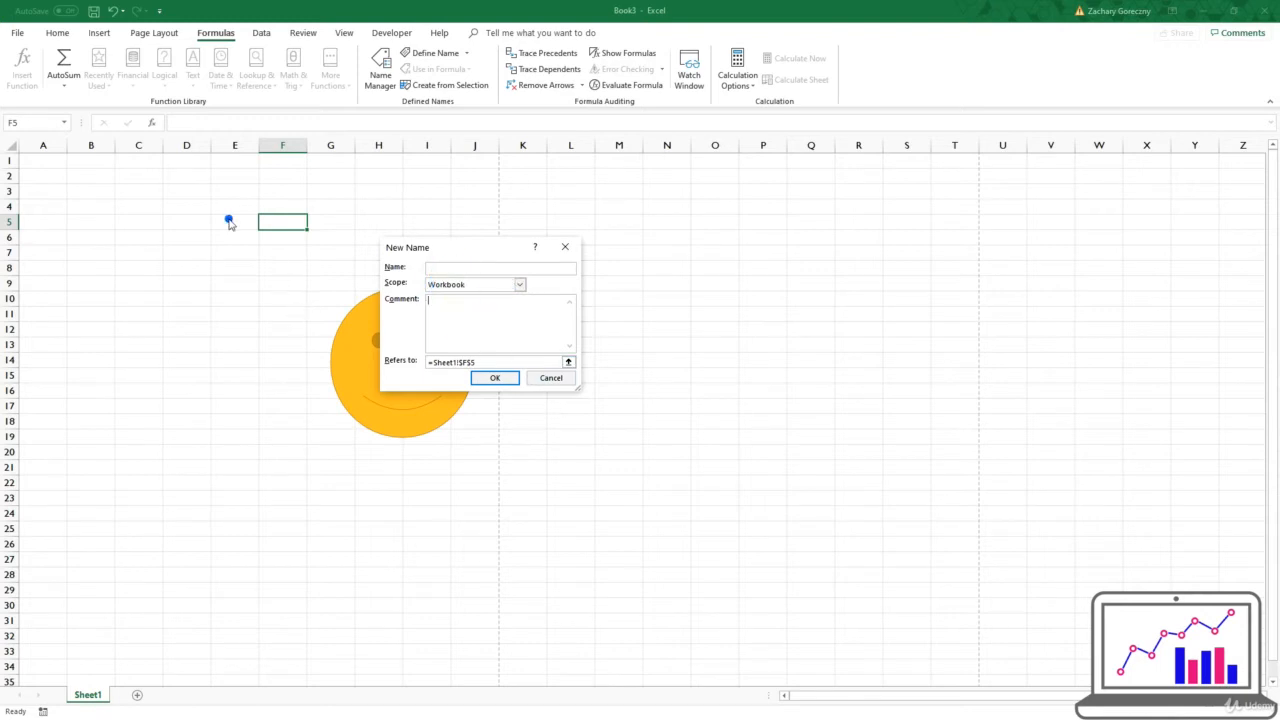
left_click(260, 309)
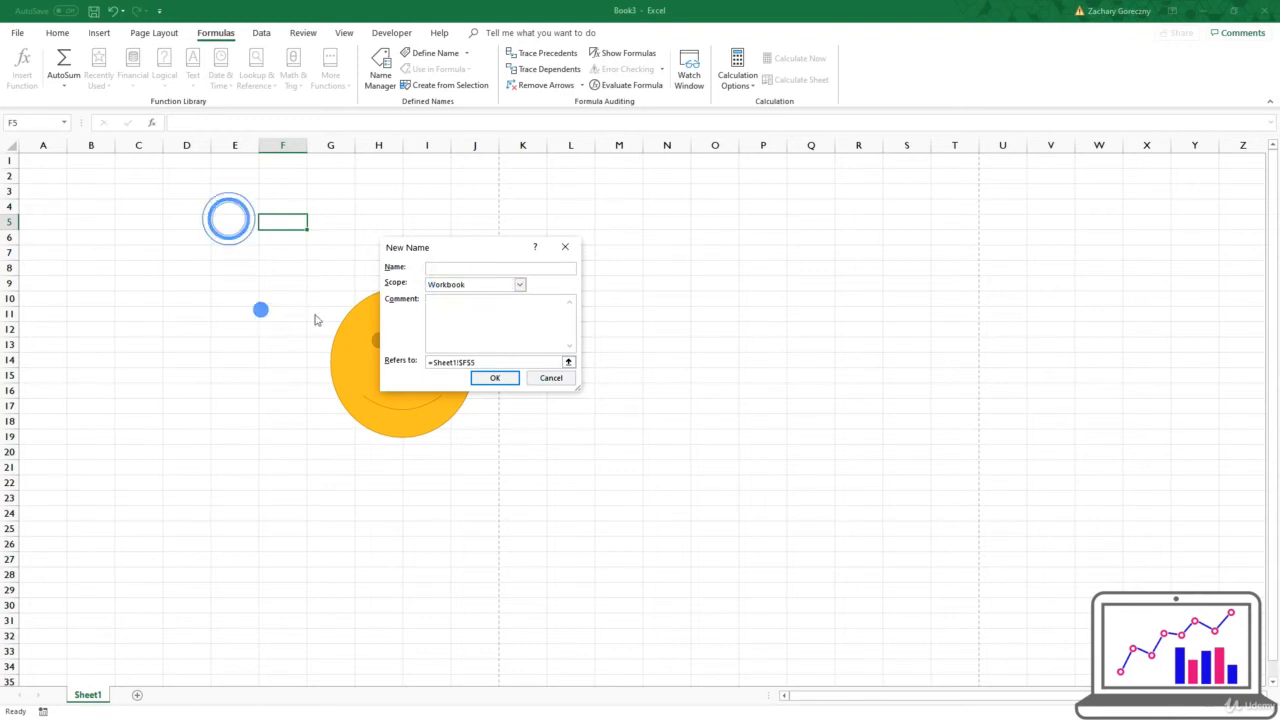
left_click(551, 378)
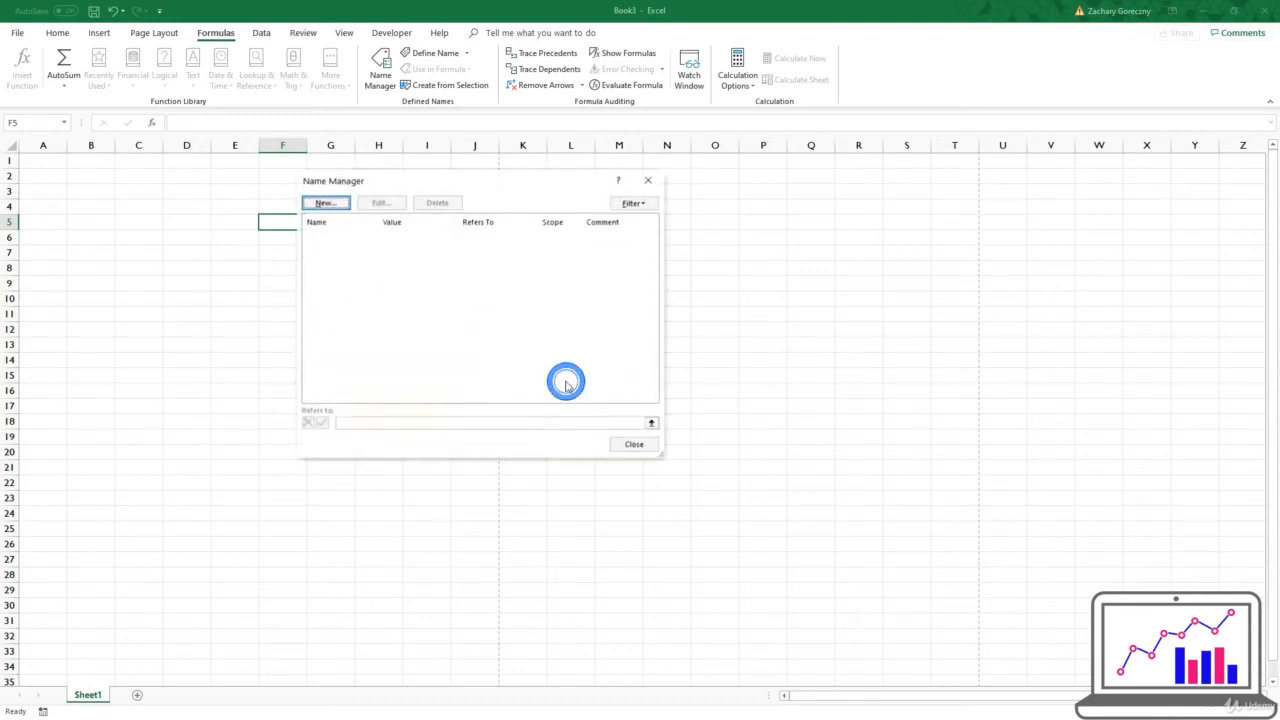
left_click(640, 443)
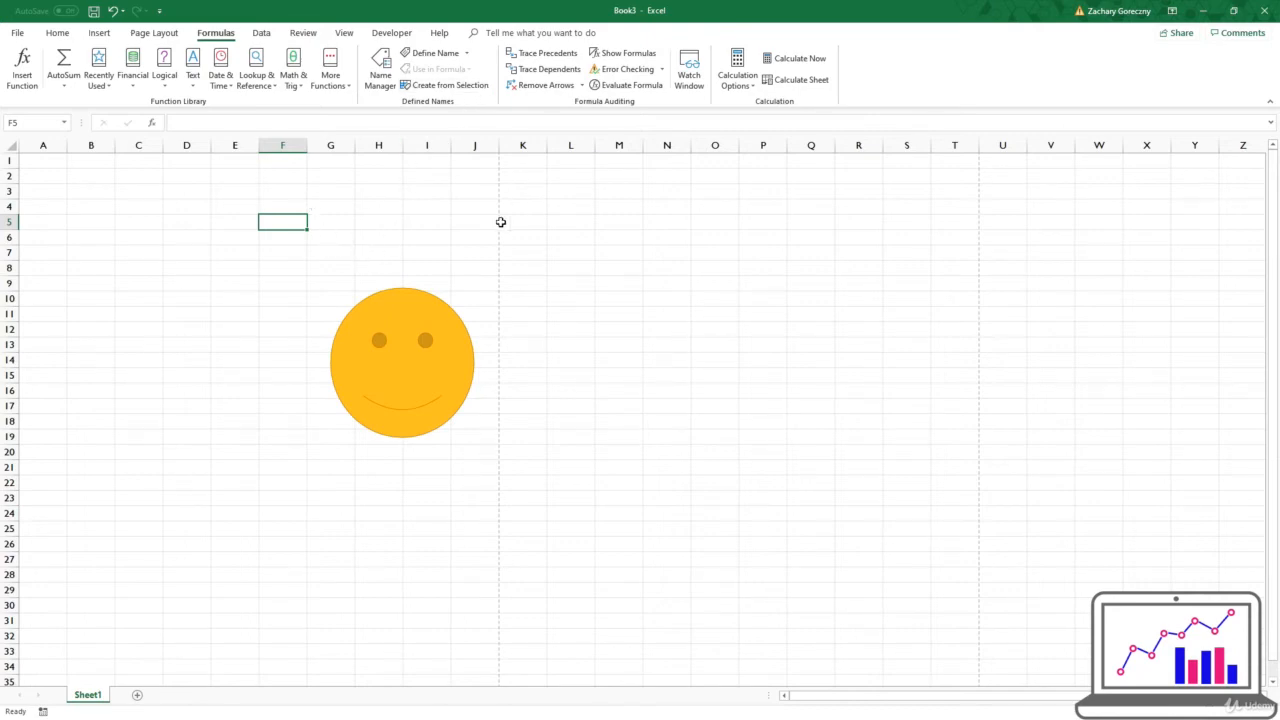
- Switch the sheet to formula display to inspect its effect on the smiley shape, and switch the display back off
left_click(624, 54)
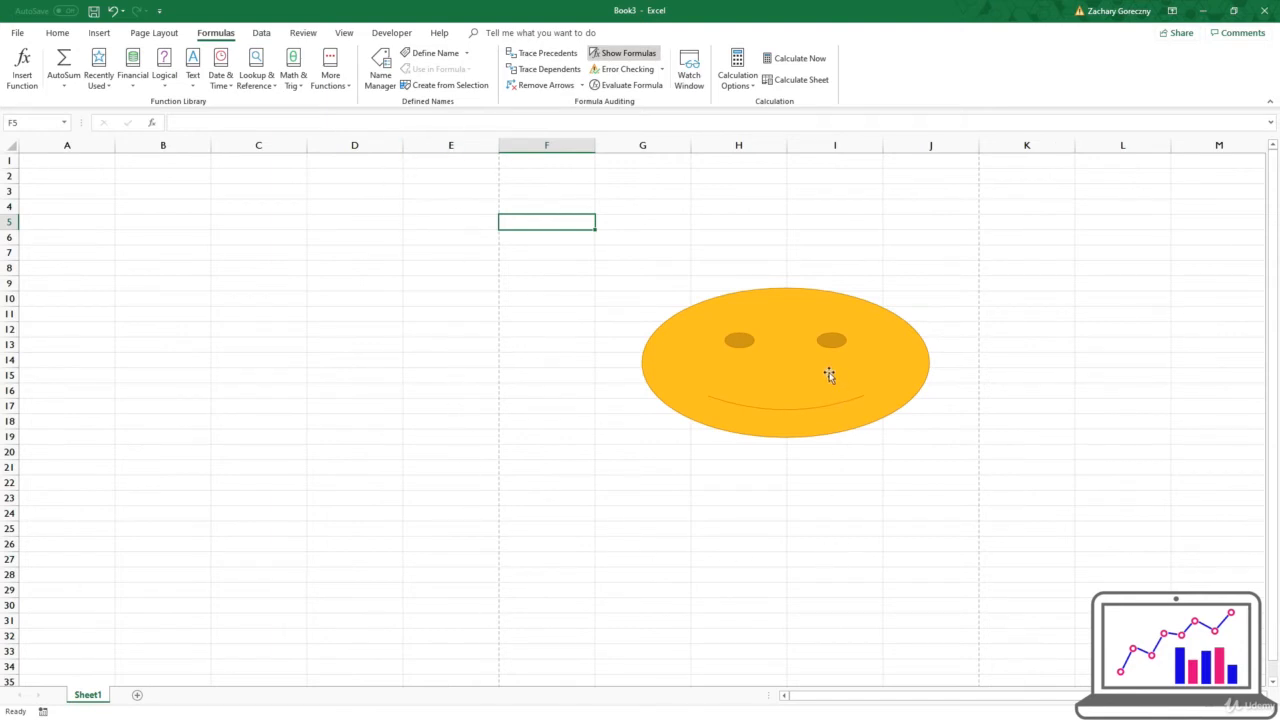
left_click(758, 357)
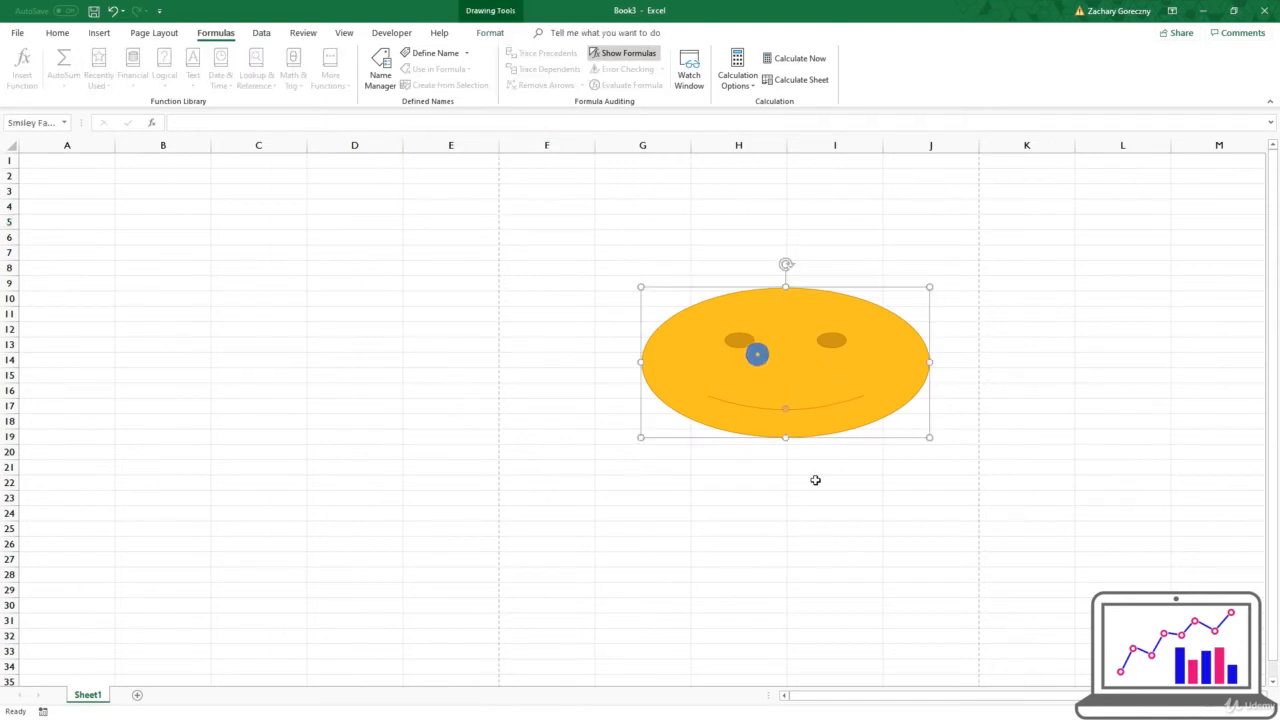
left_click(655, 248)
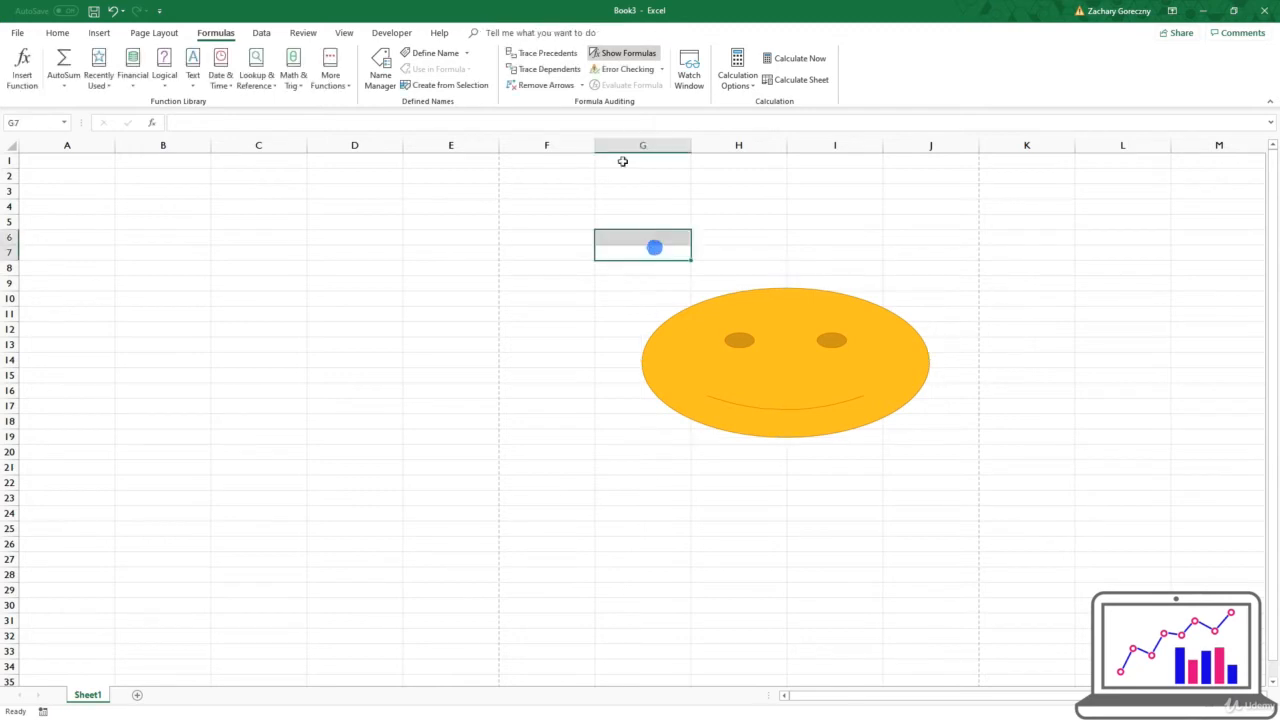
left_click(624, 53)
left_click(292, 193)
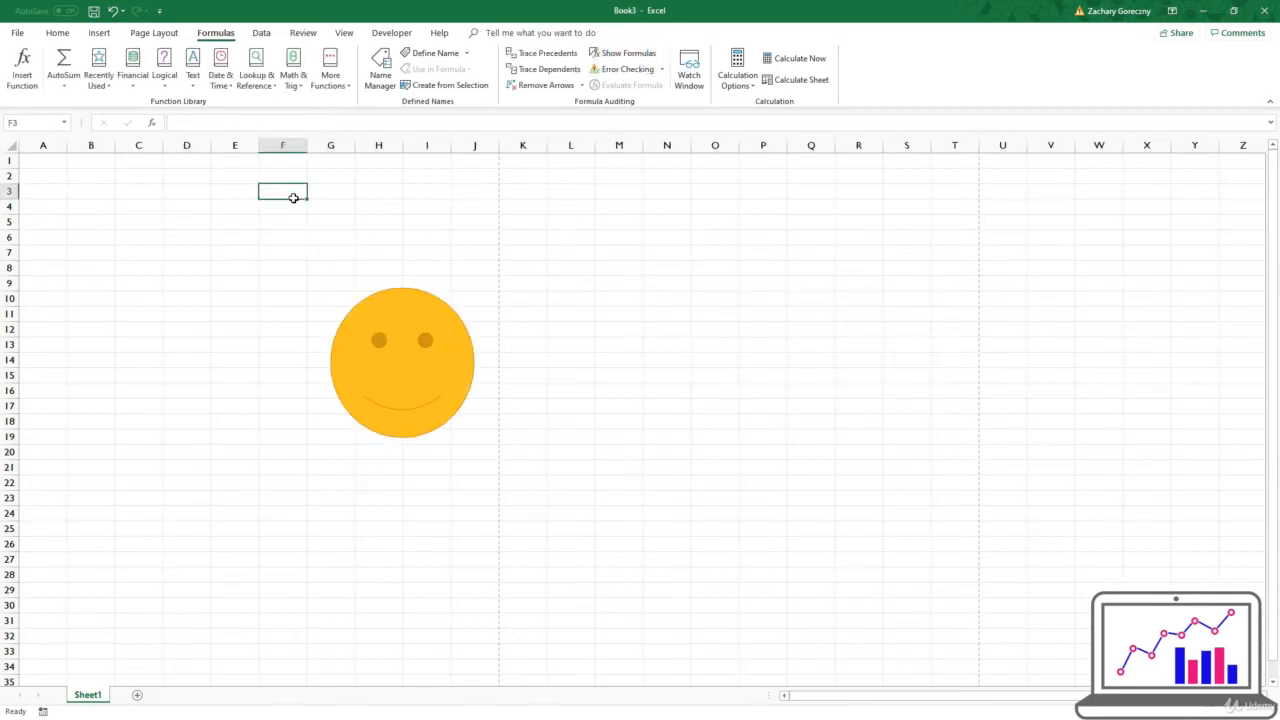
left_click(224, 165)
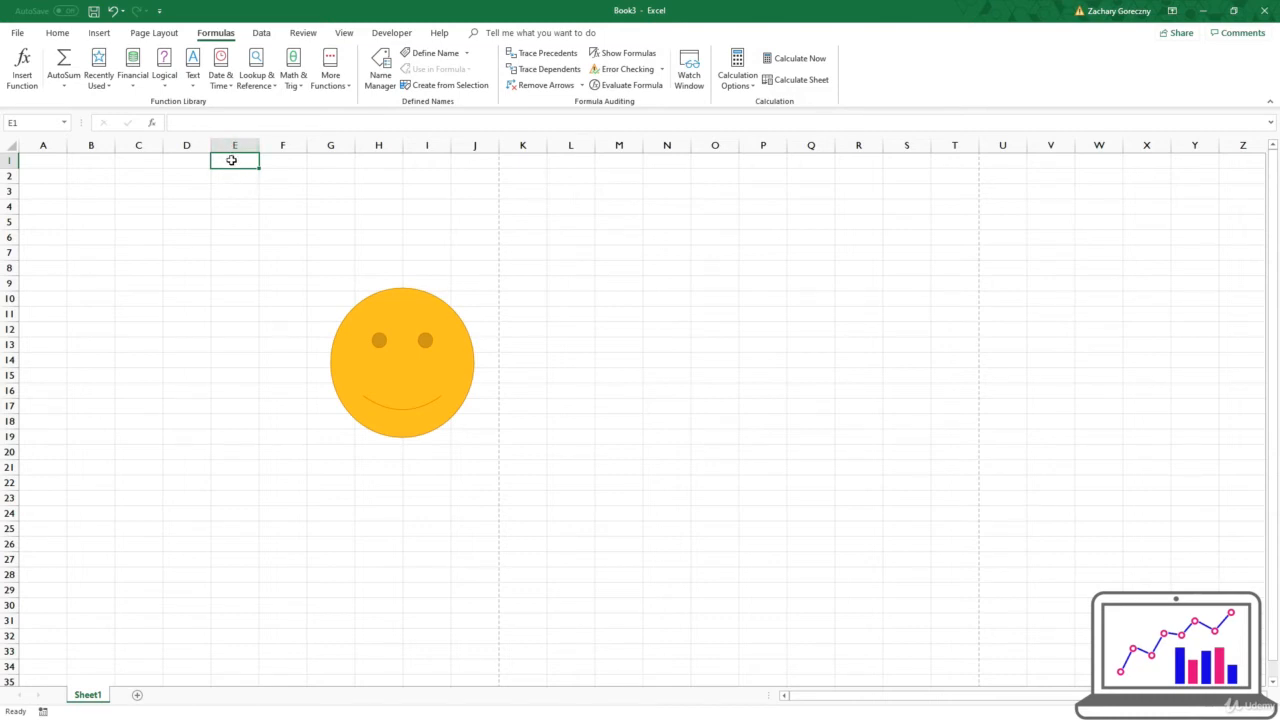
left_click(231, 159)
left_click(234, 205)
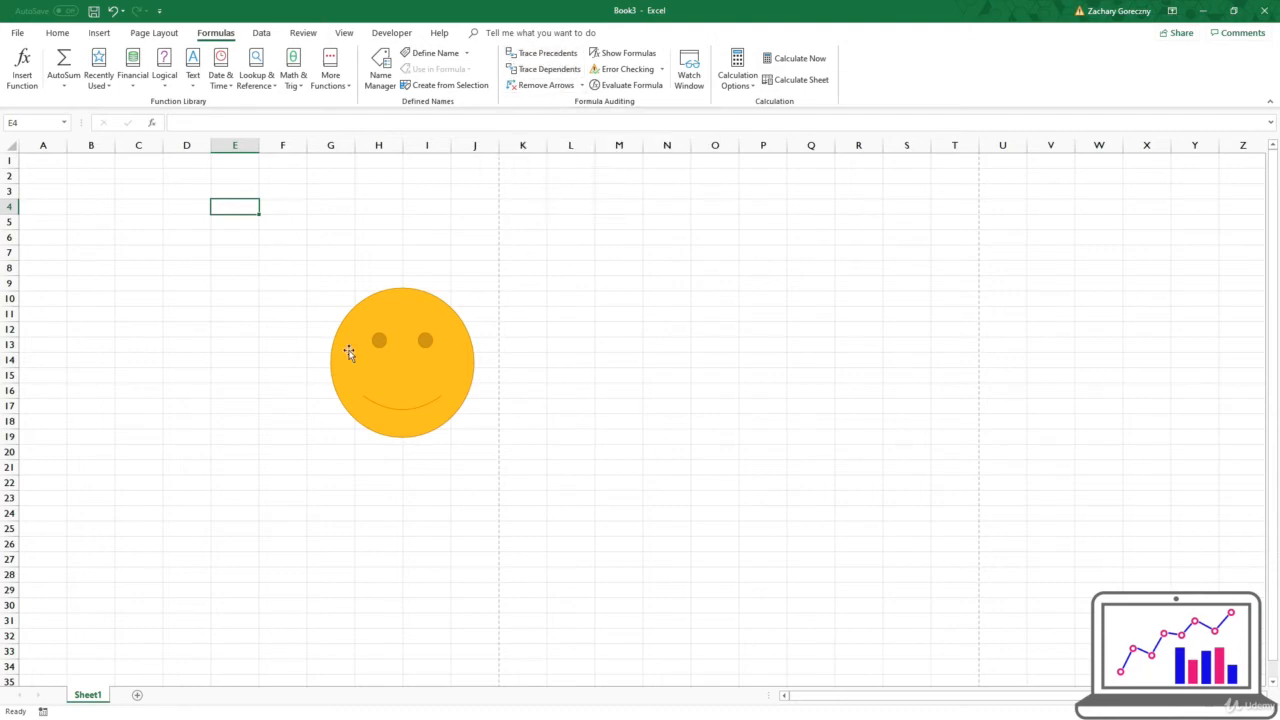
left_click_drag(167, 347, 168, 330)
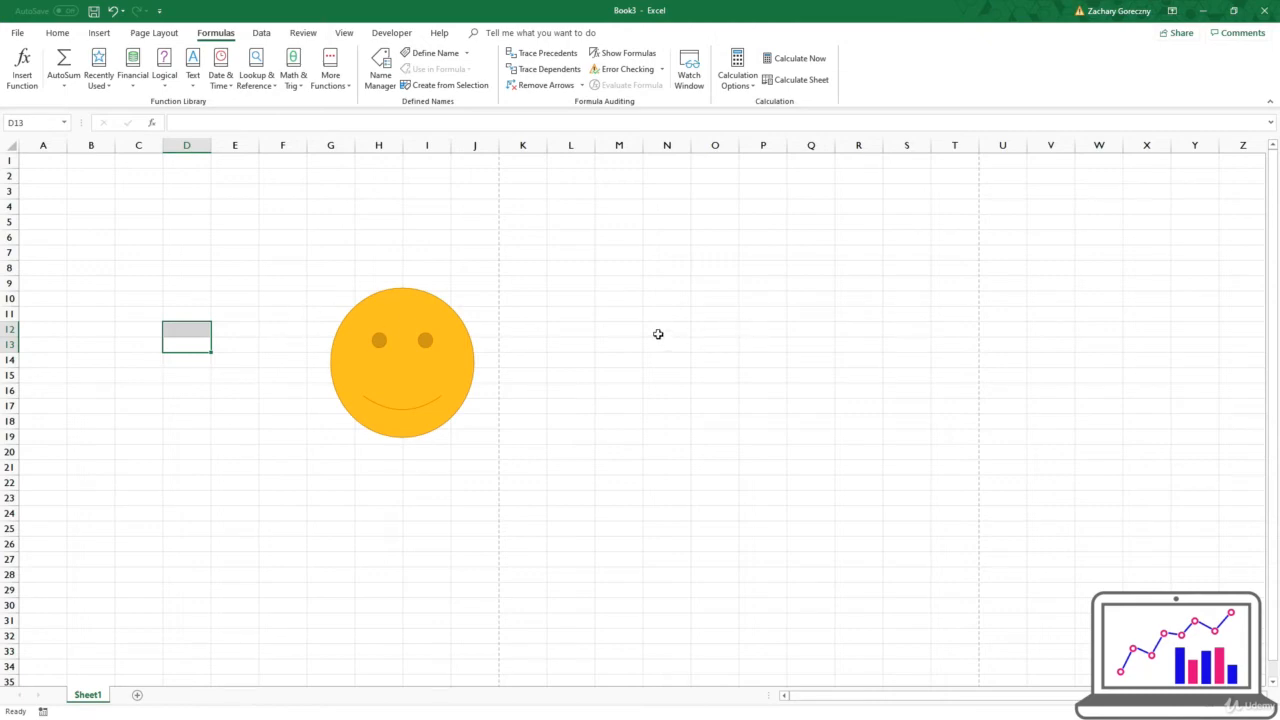
- Set the workbook's calculation option to Automatic and select cell D11
left_click(735, 80)
left_click(735, 81)
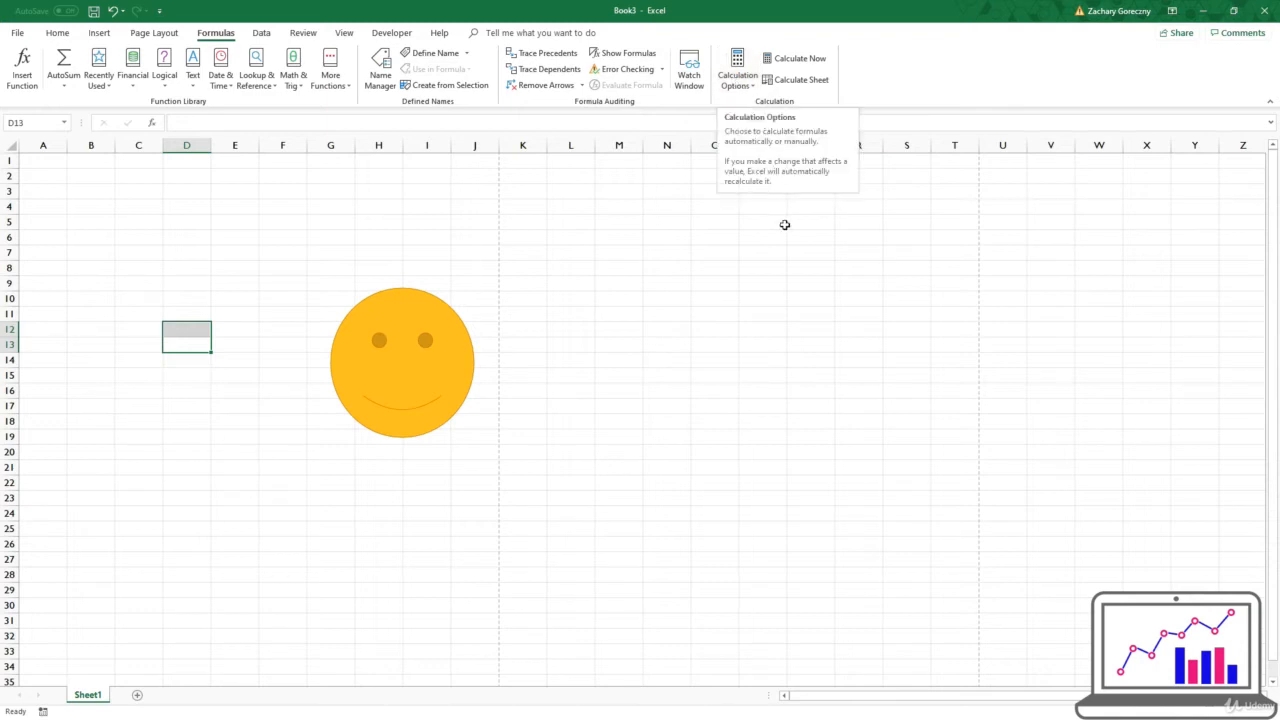
left_click(740, 80)
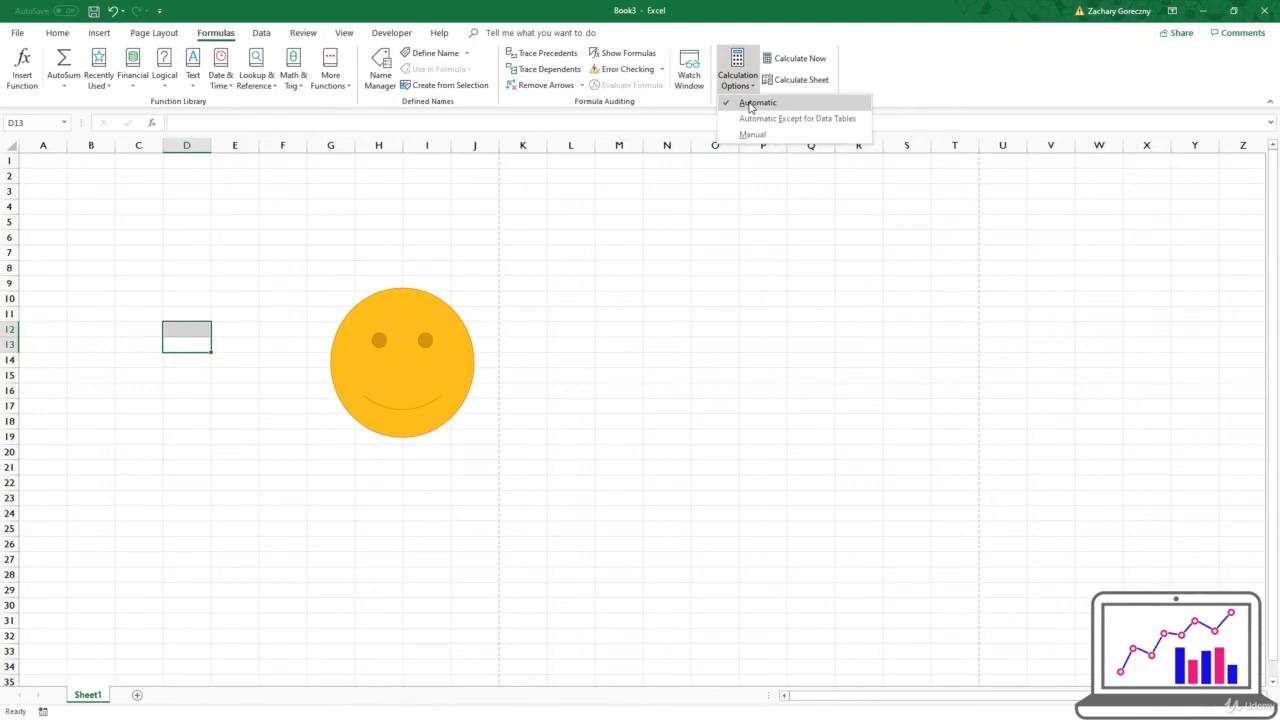
left_click(750, 103)
left_click(188, 313)
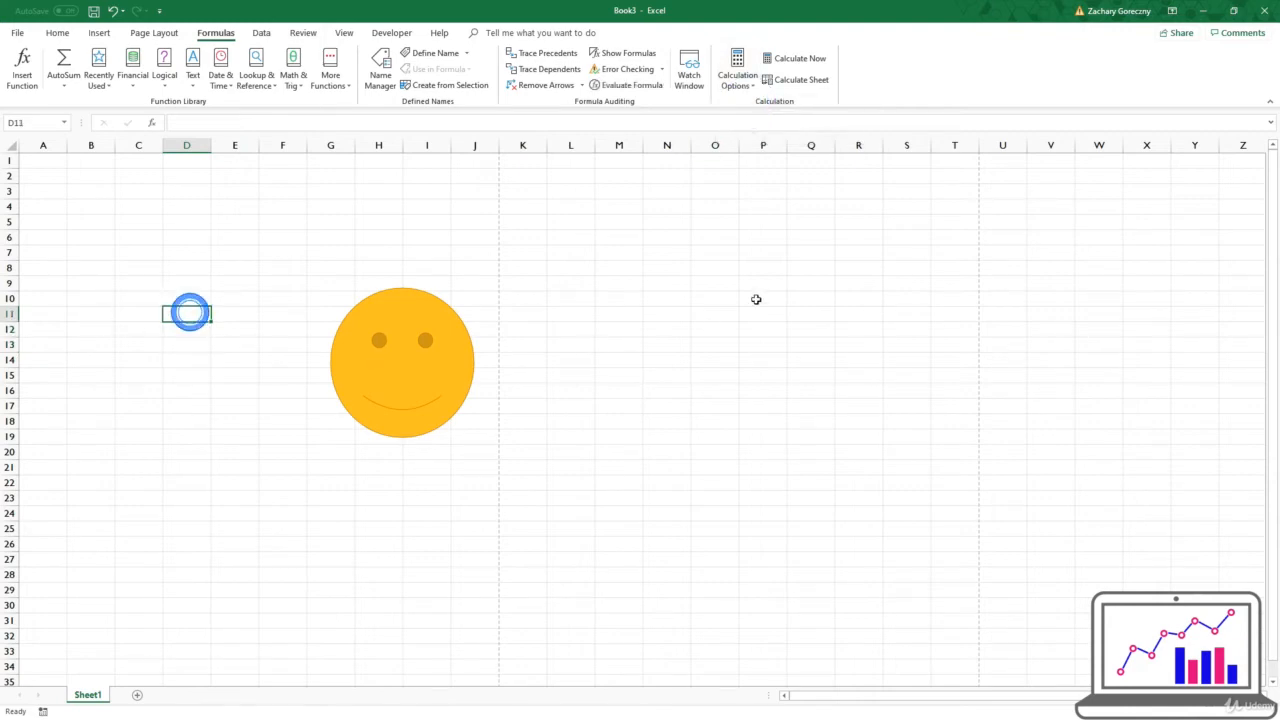
- Review the calculation options, then recalculate the workbook and the active sheet
left_click(738, 78)
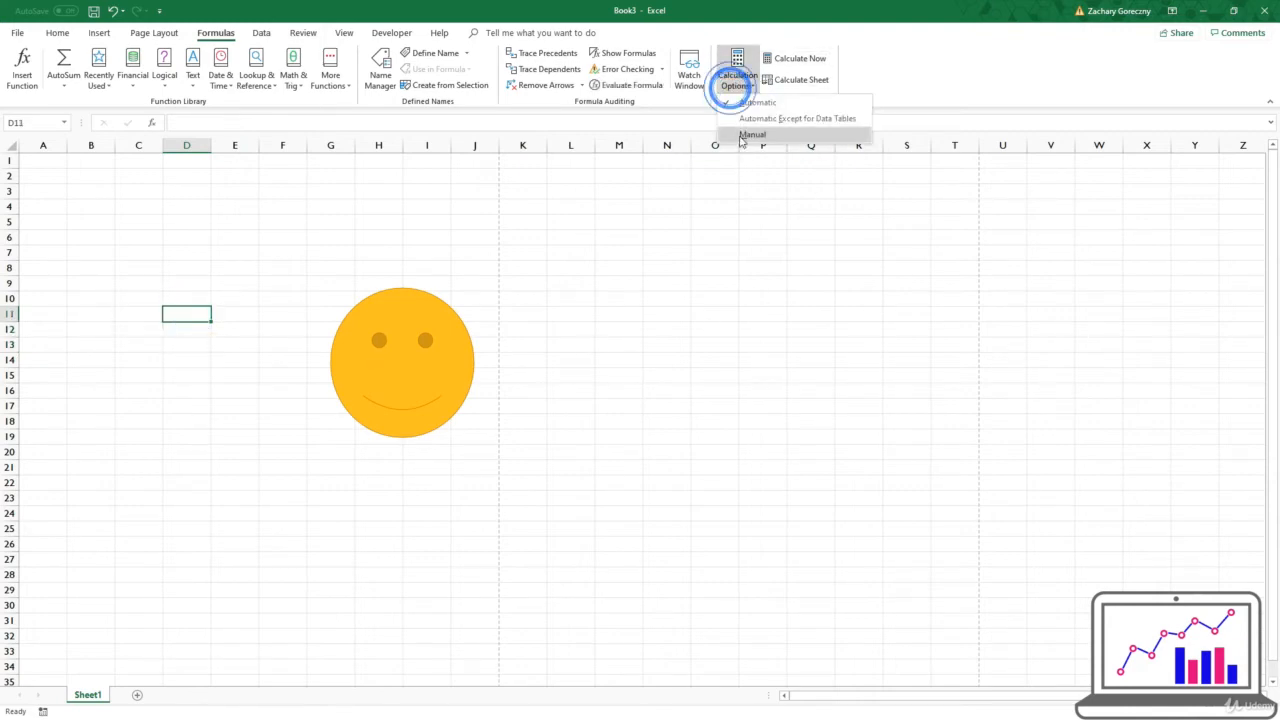
left_click(954, 50)
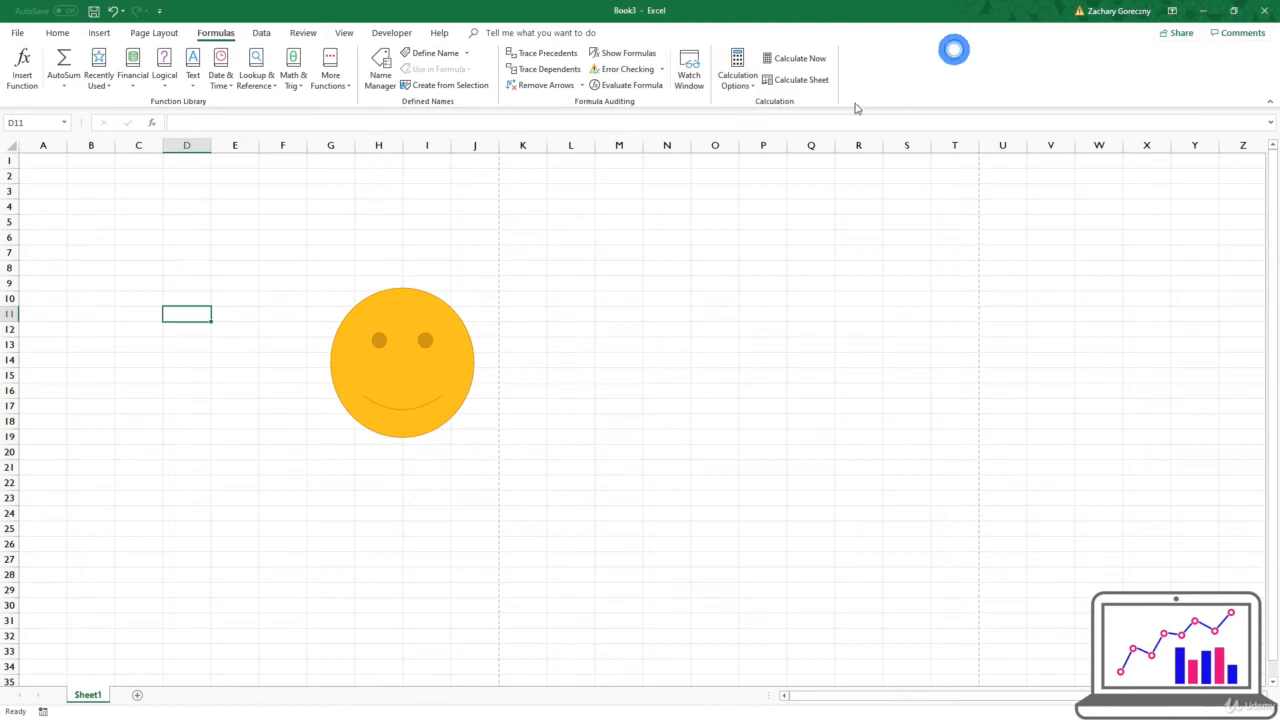
left_click(789, 60)
left_click(801, 78)
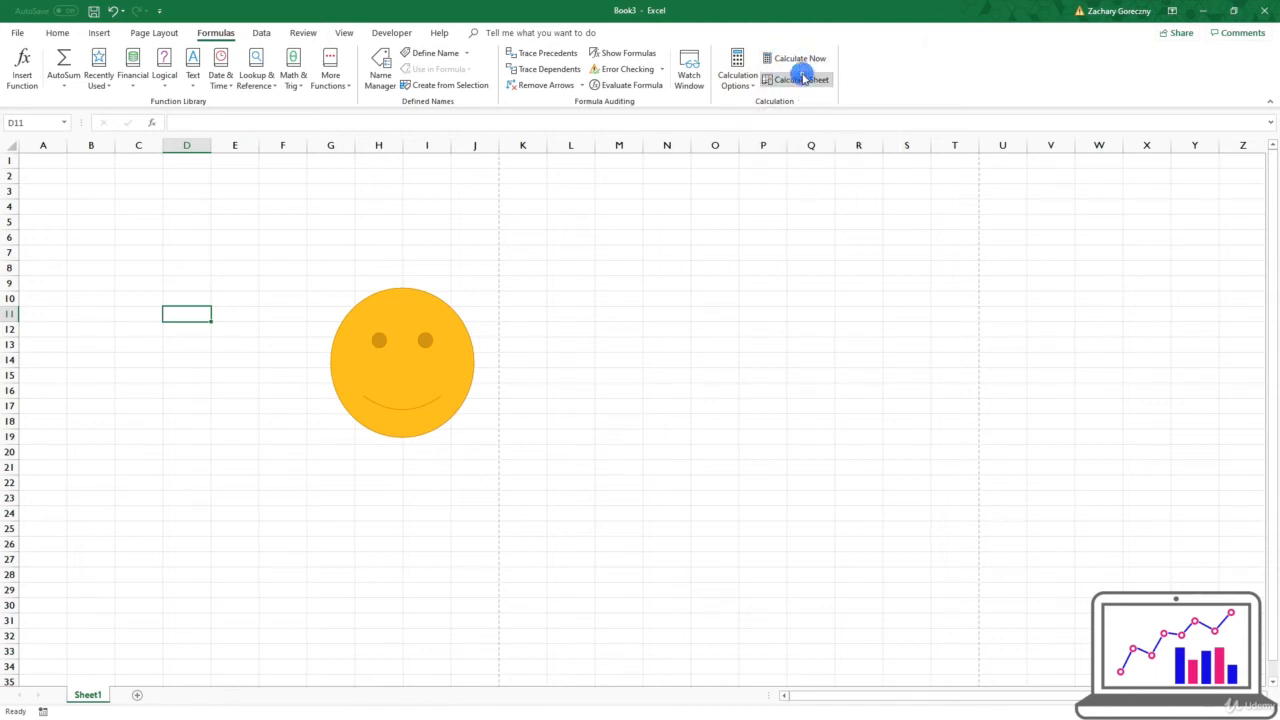
left_click(186, 222)
left_click(312, 329)
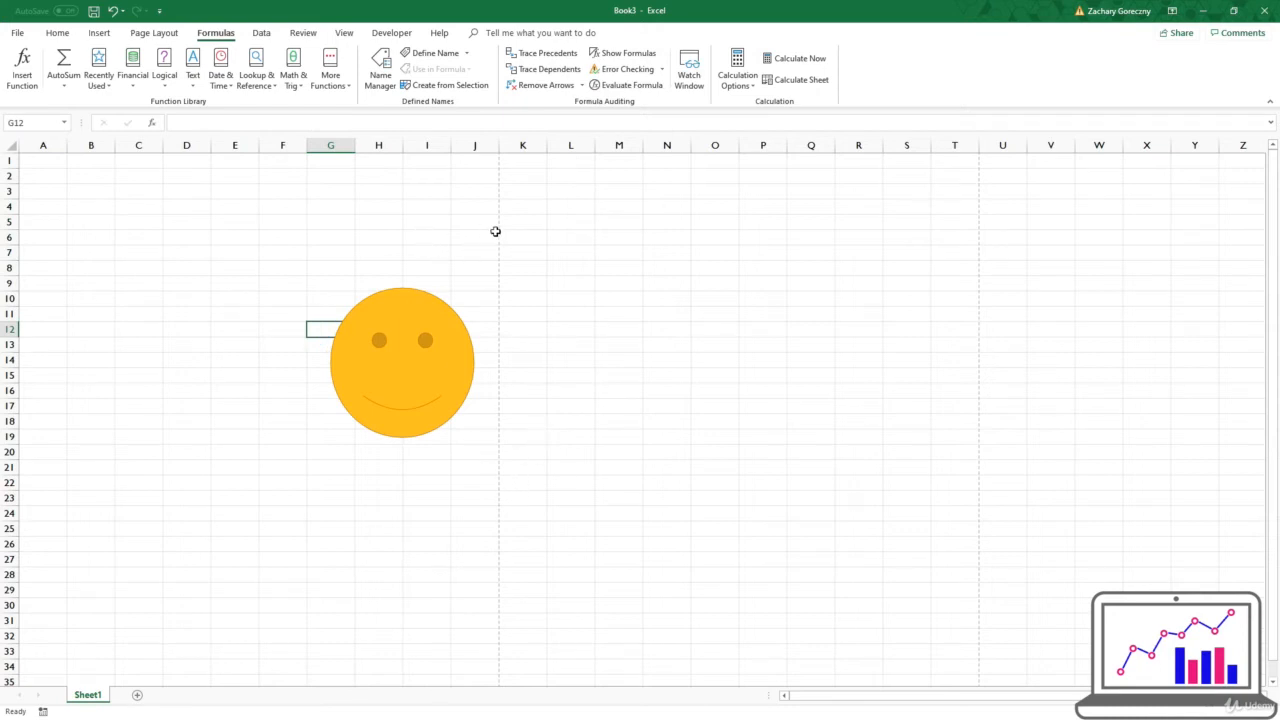
- Examine the available data import sources, including files, databases, Azure, online services and other sources, without importing anything
left_click(261, 32)
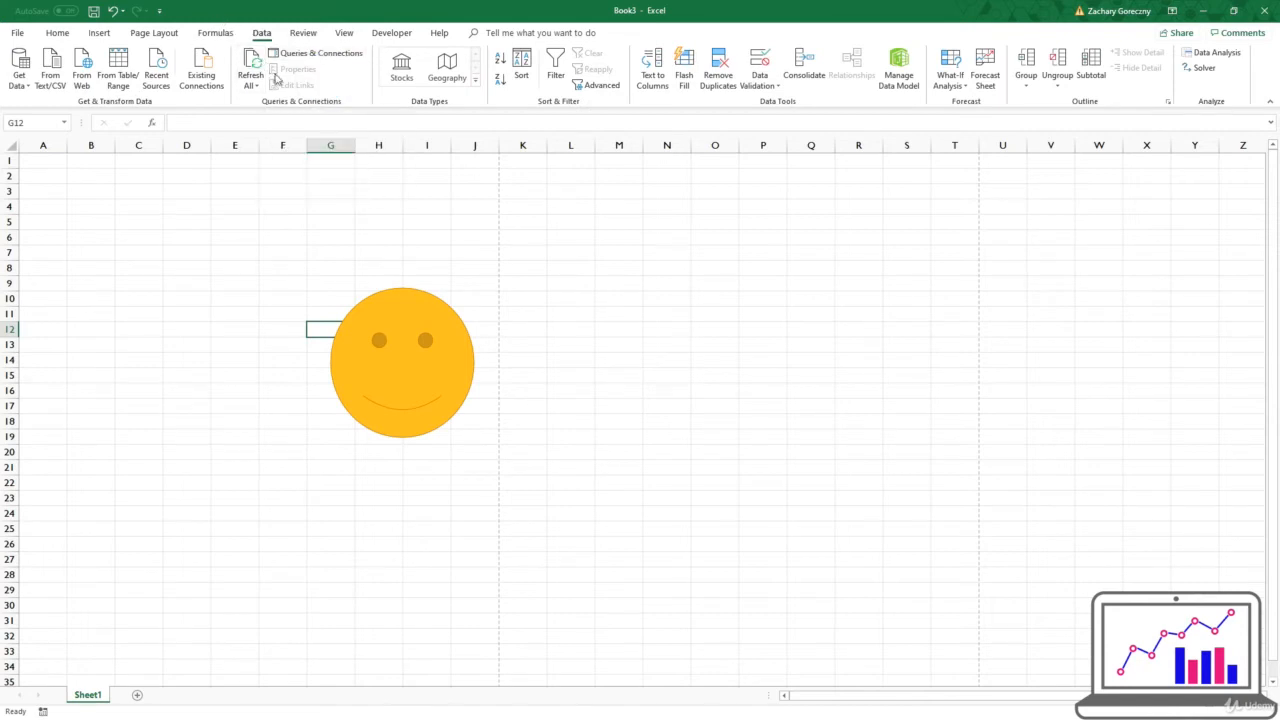
left_click(17, 76)
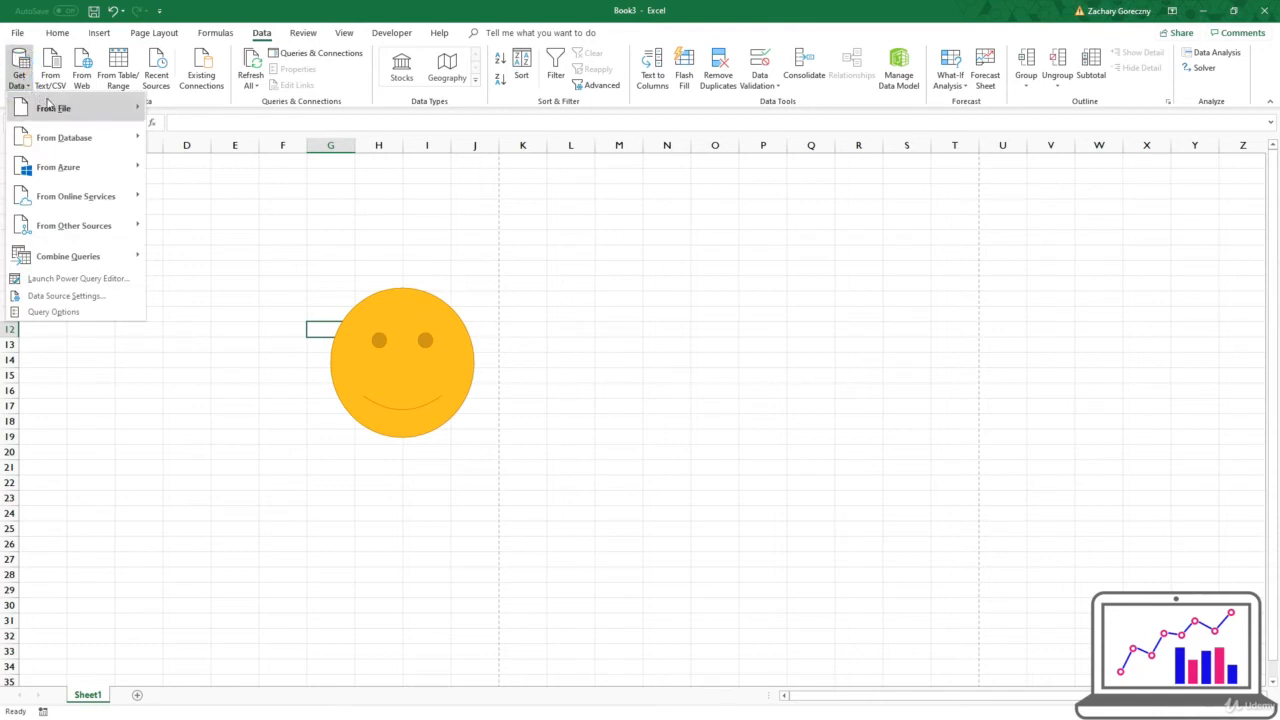
mouse_move(50, 102)
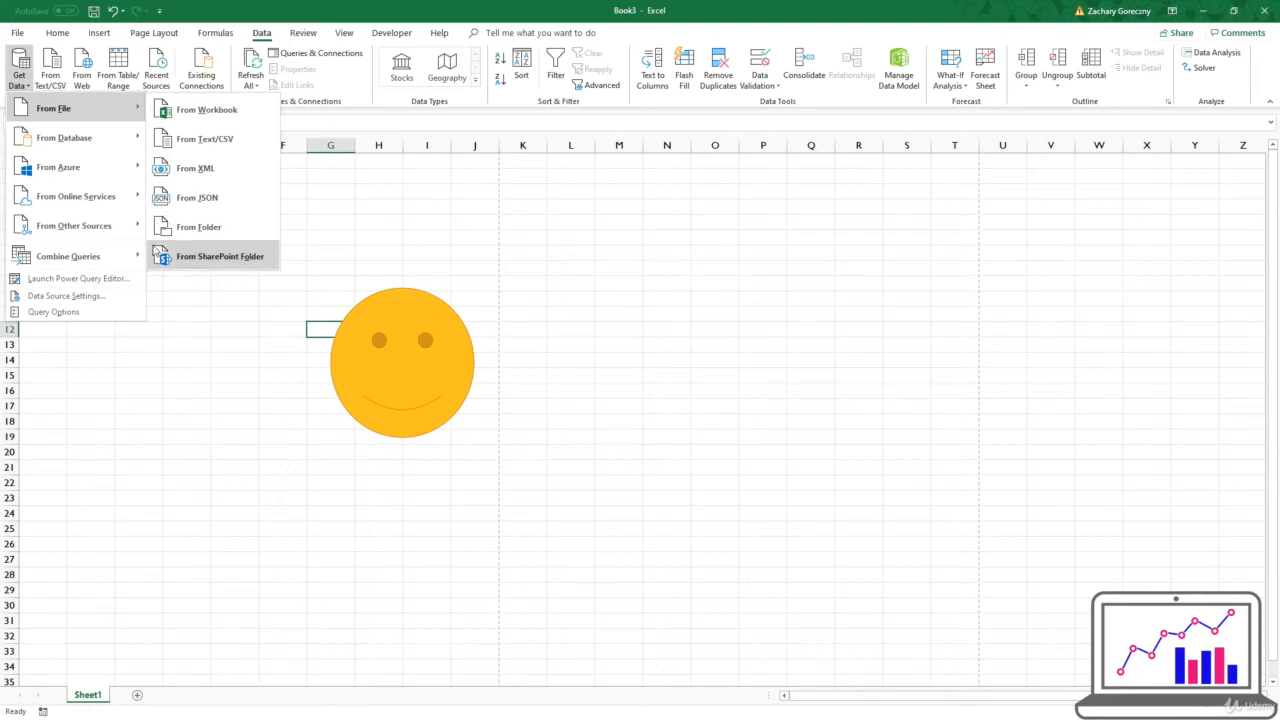
mouse_move(86, 132)
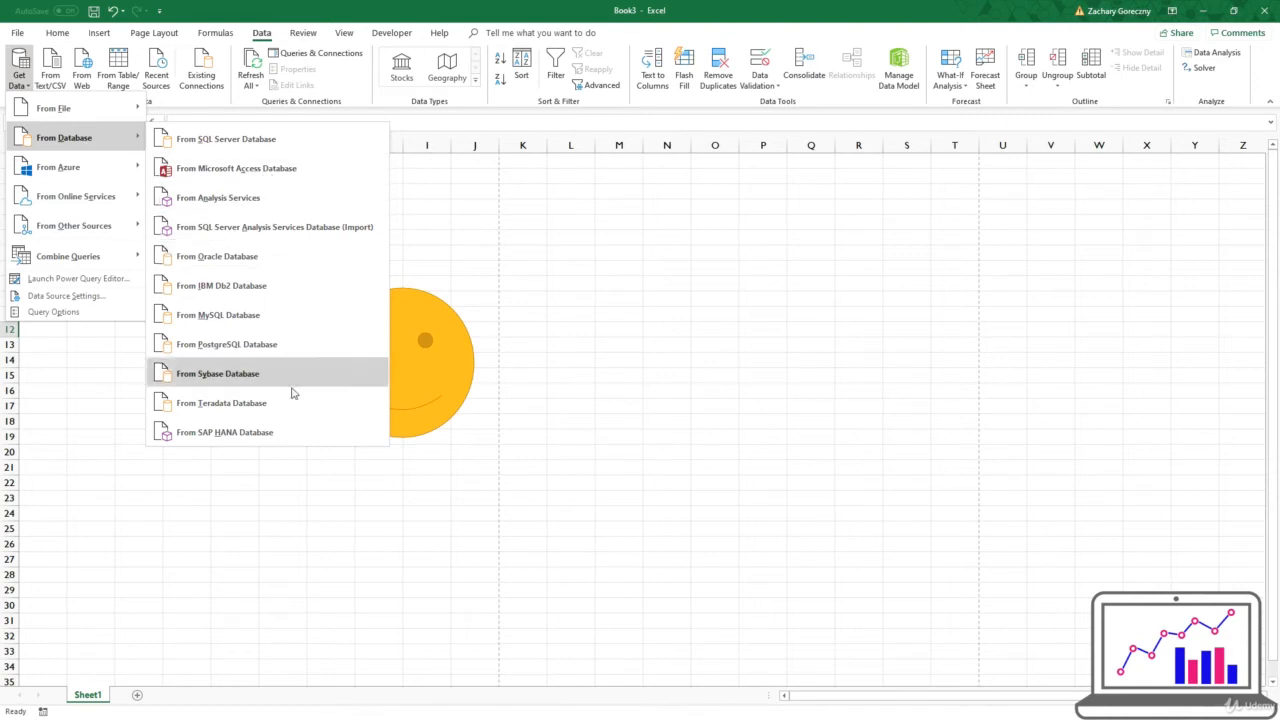
mouse_move(80, 167)
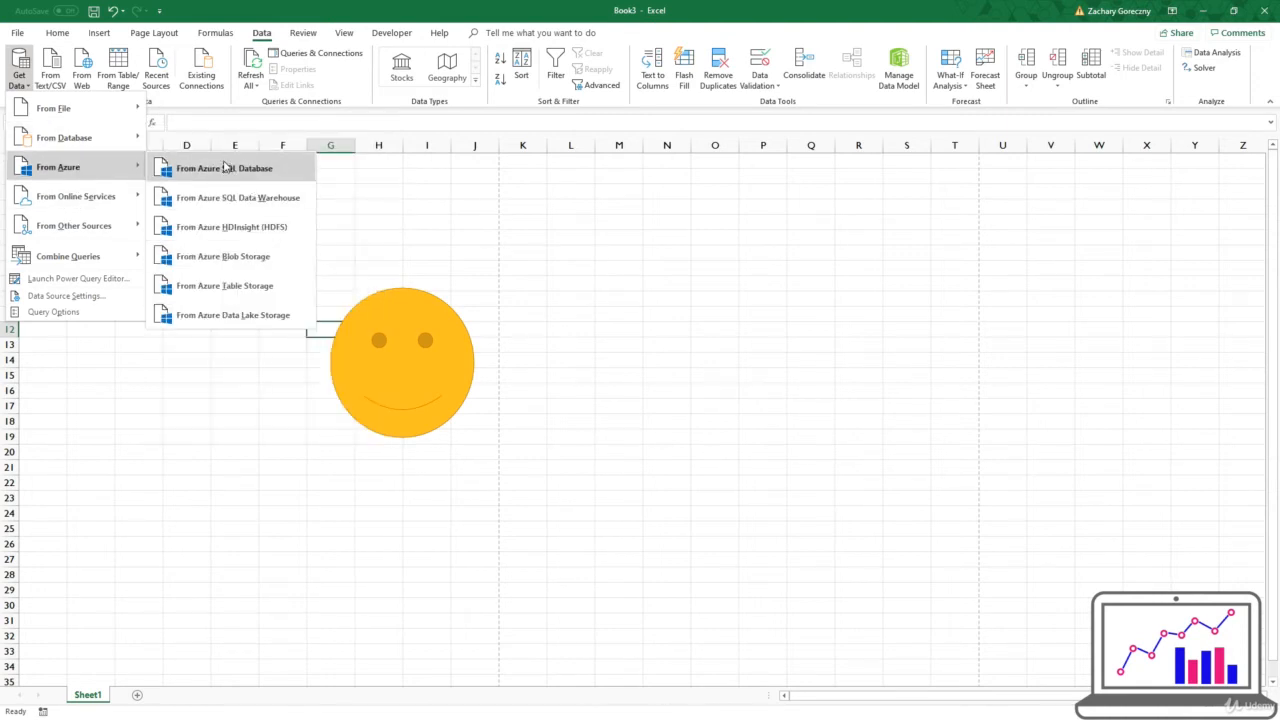
mouse_move(112, 195)
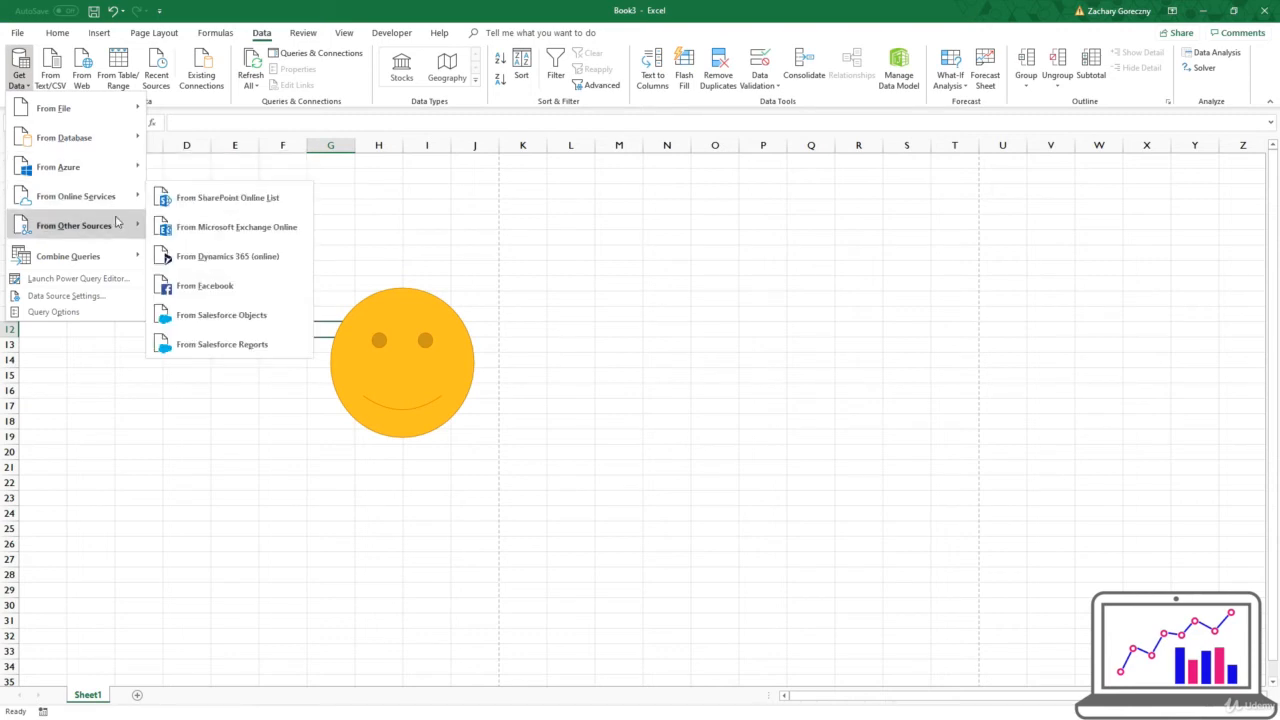
mouse_move(114, 234)
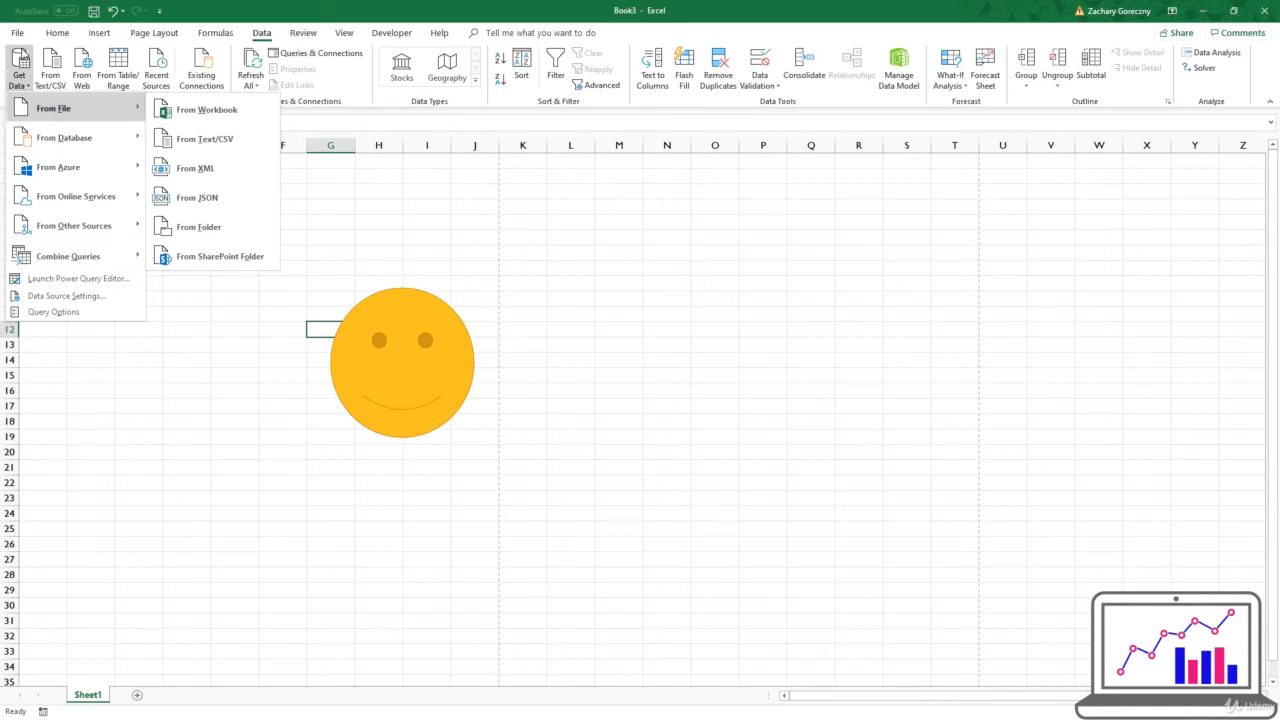
left_click(20, 68)
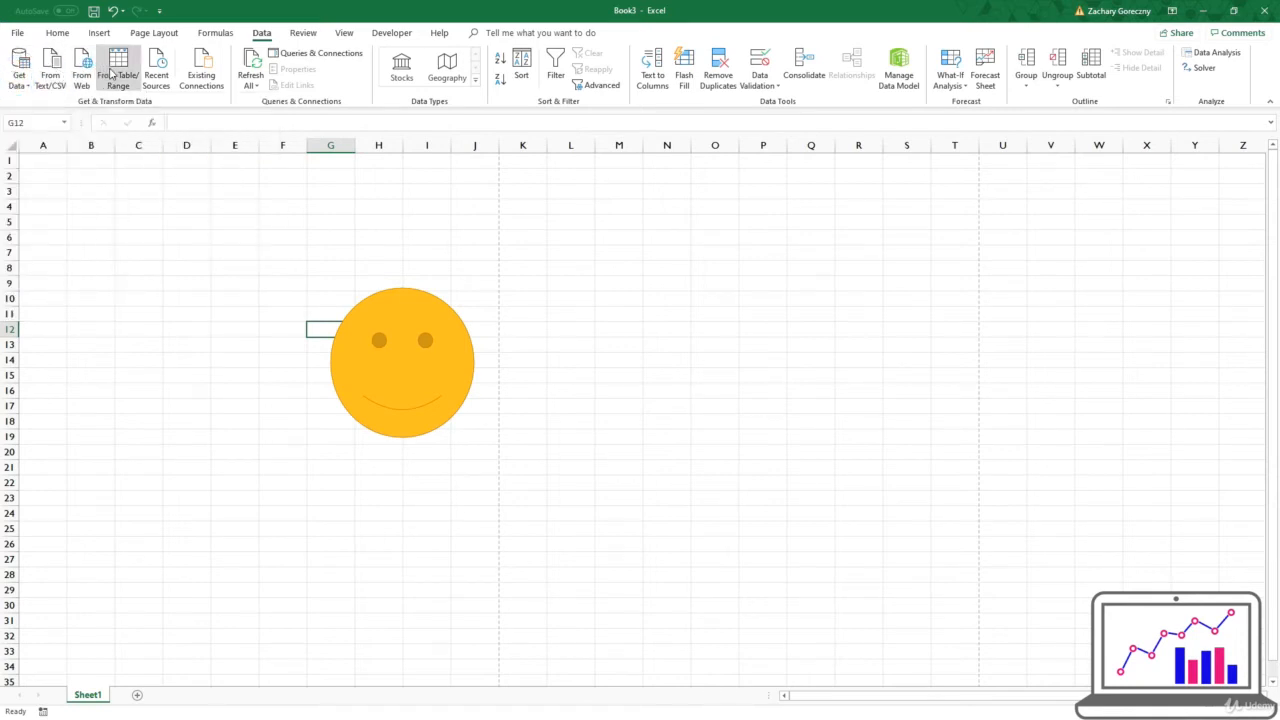
- Examine the existing data connections without opening one, and select cell F13
left_click(200, 66)
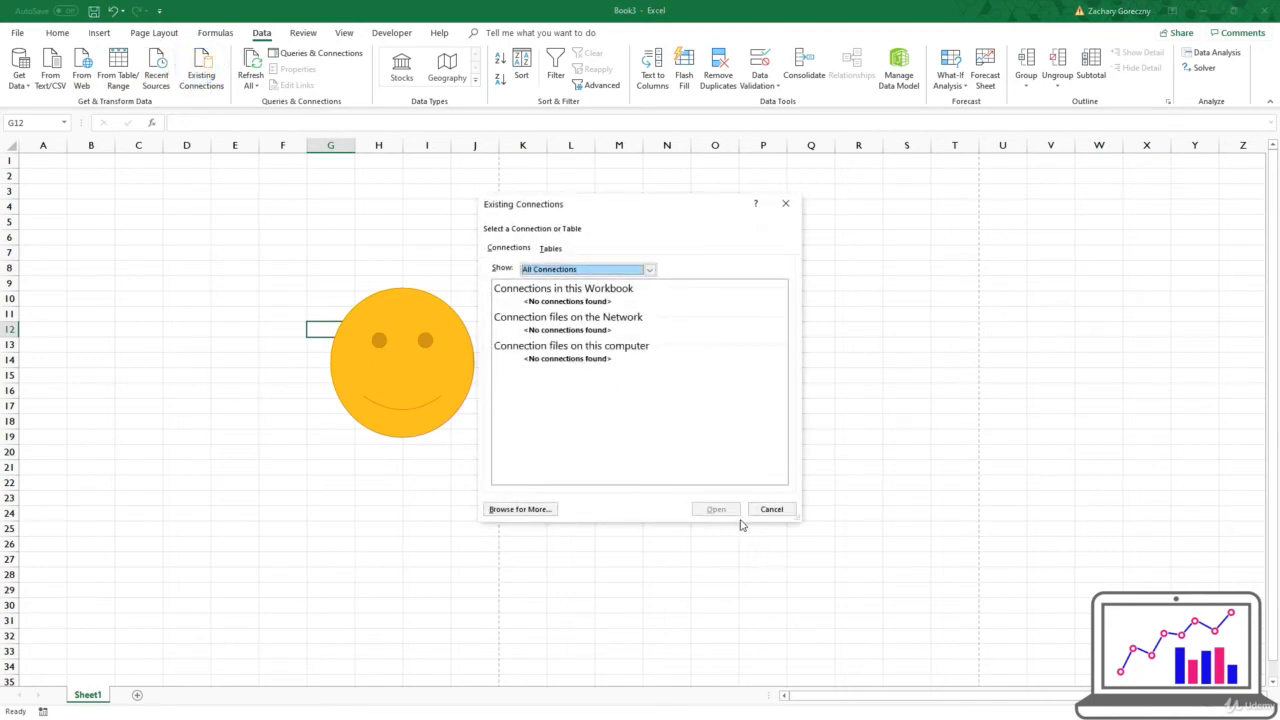
left_click(771, 509)
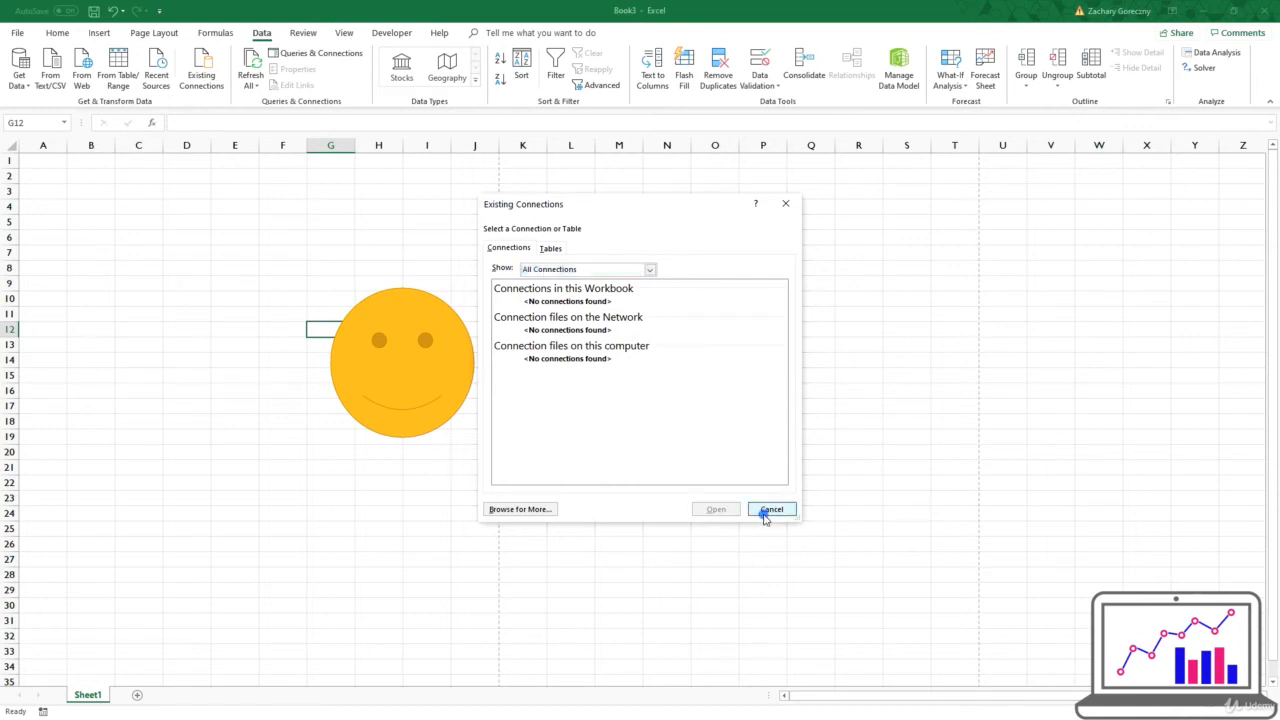
left_click(376, 368)
left_click(289, 344)
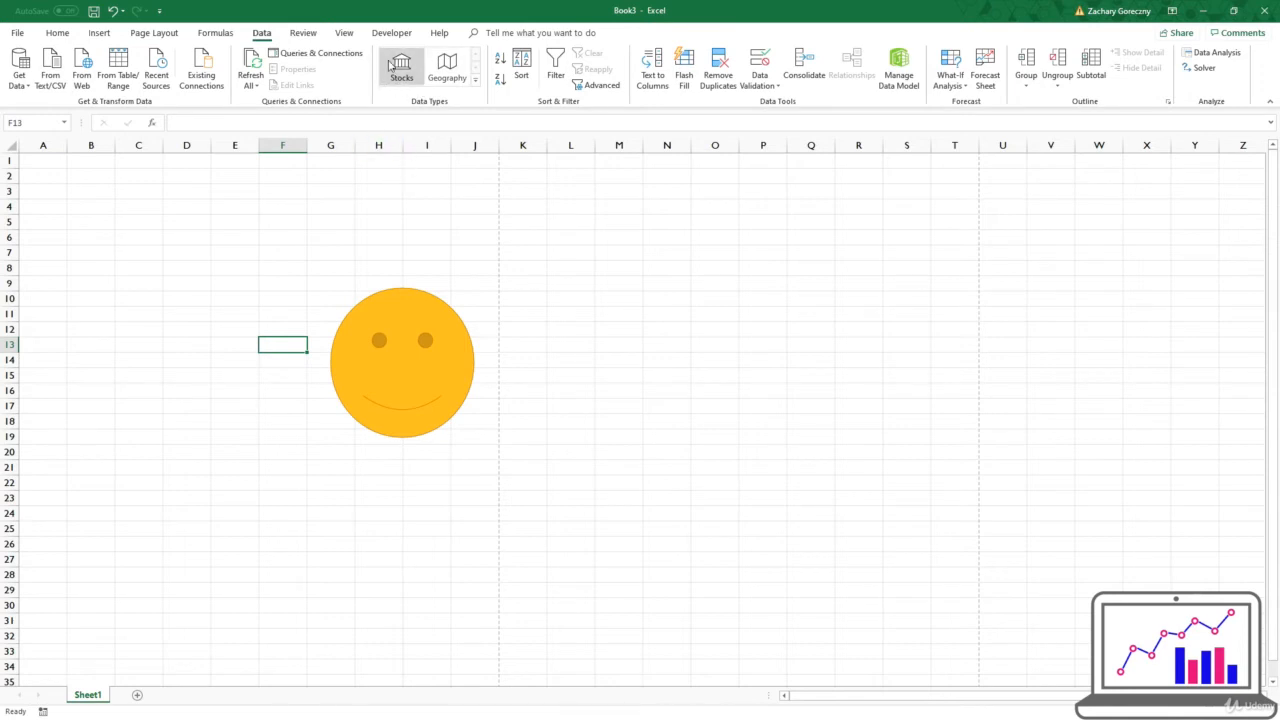
- Try to convert the ticker AAPL entered in cell G4 to the Stocks data type, and clear the cell
left_click(313, 209)
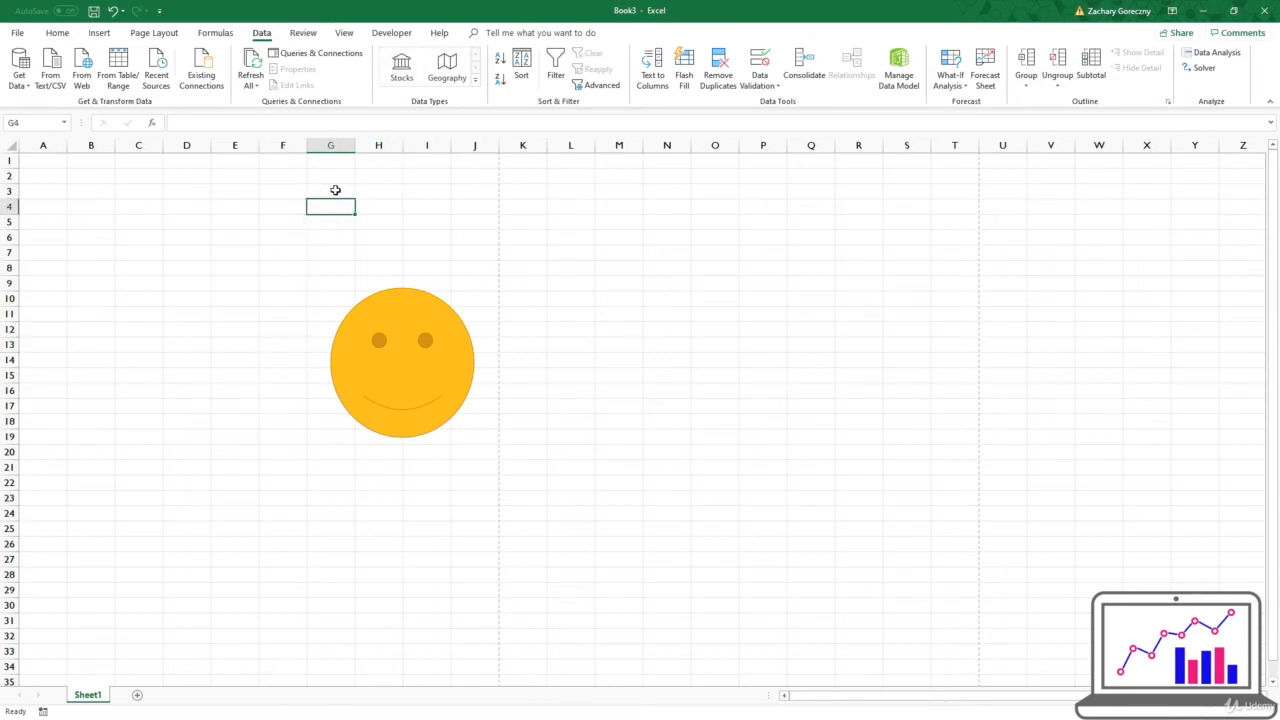
type("AAPL")
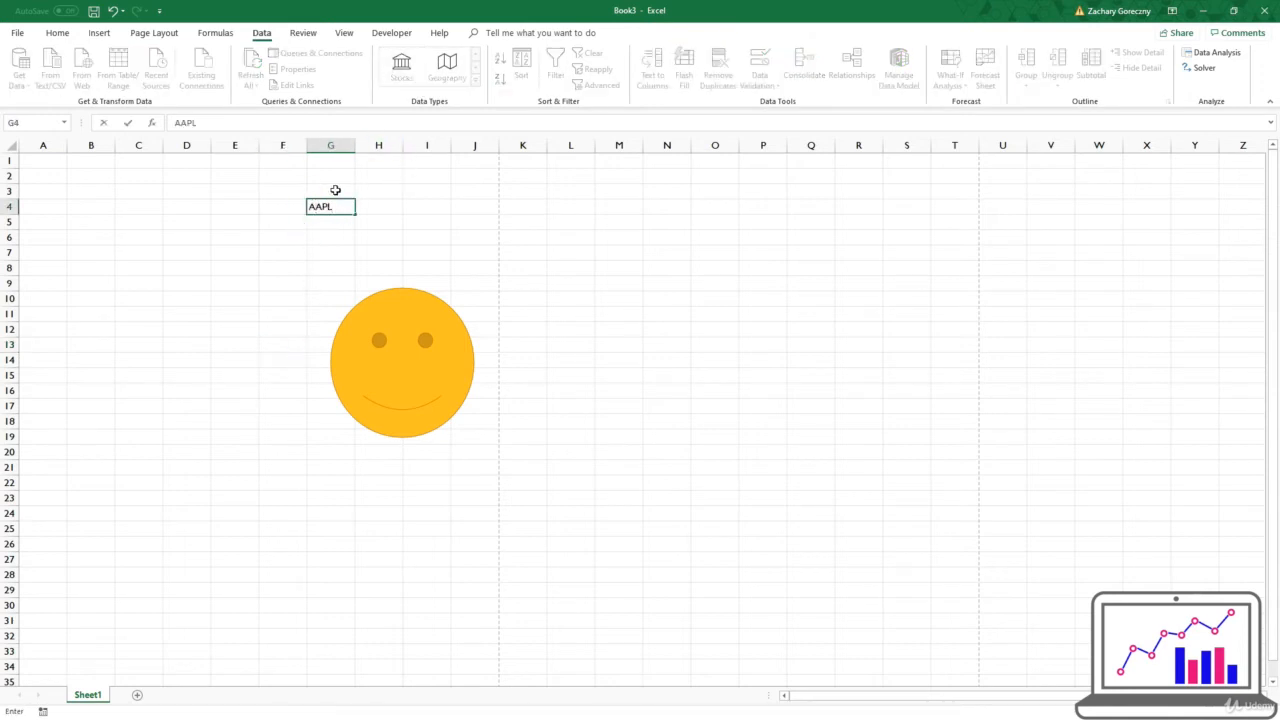
left_click(328, 224)
left_click(320, 203)
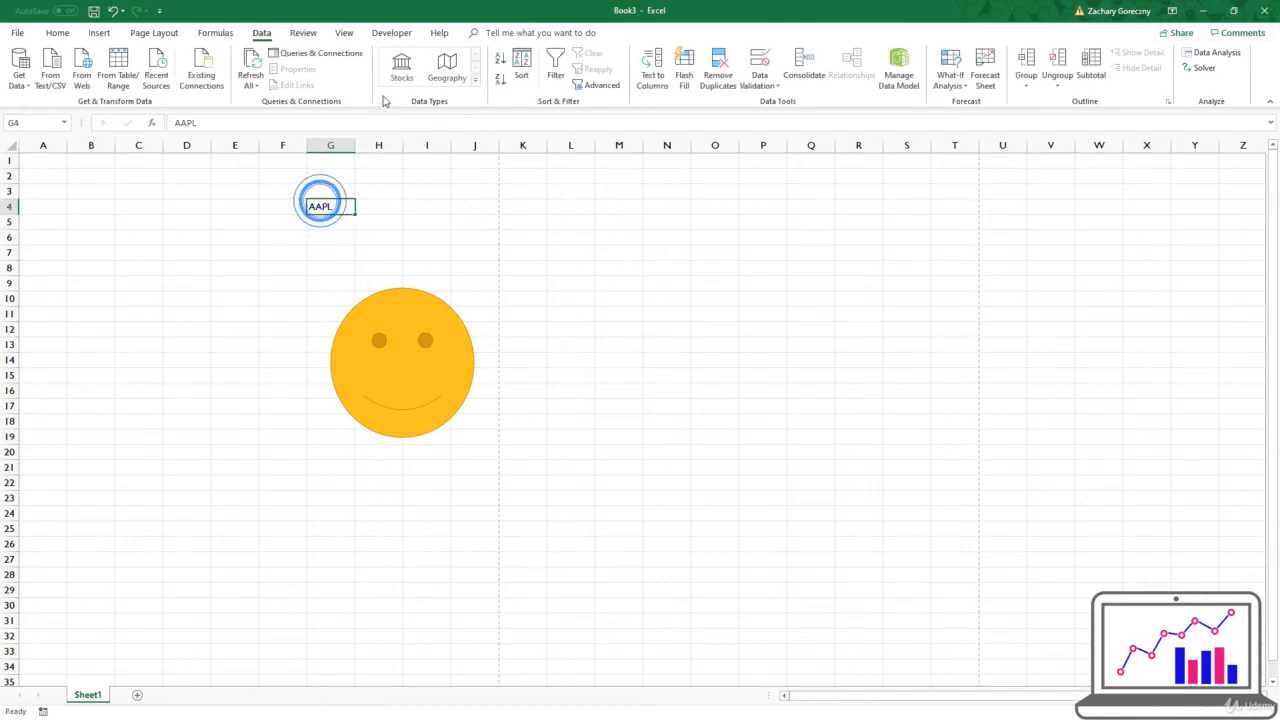
left_click(401, 65)
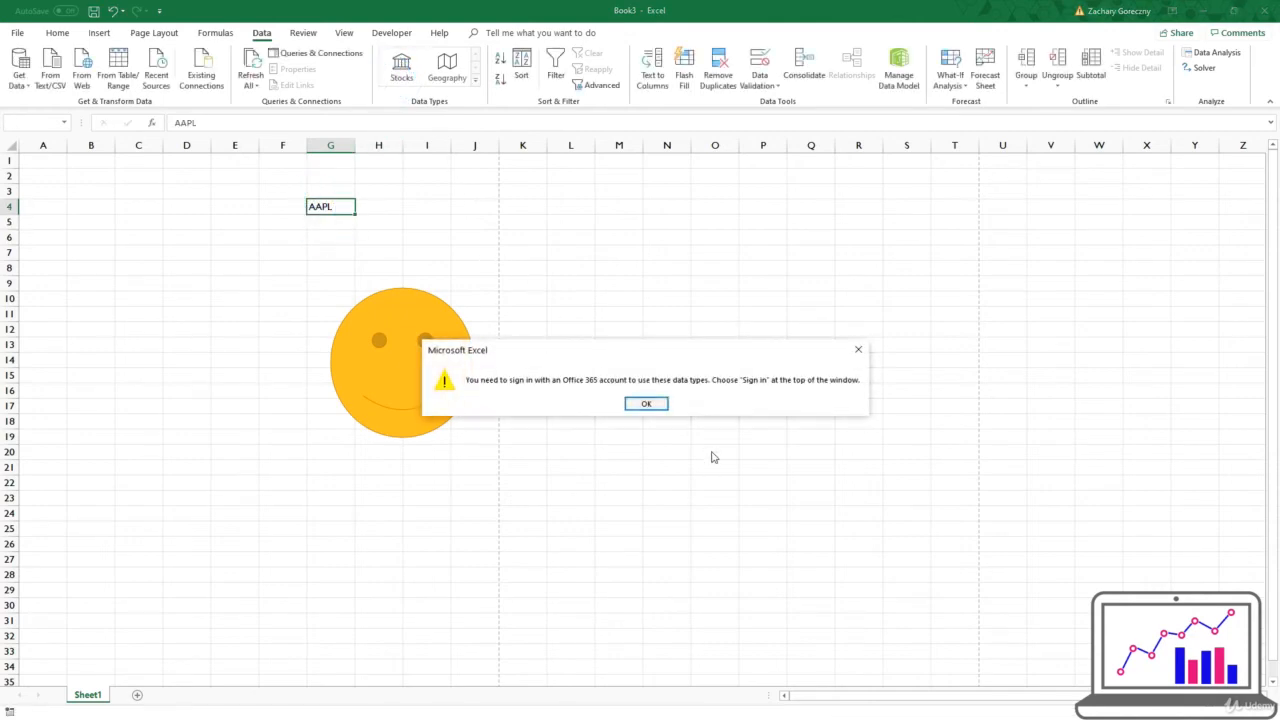
left_click(646, 405)
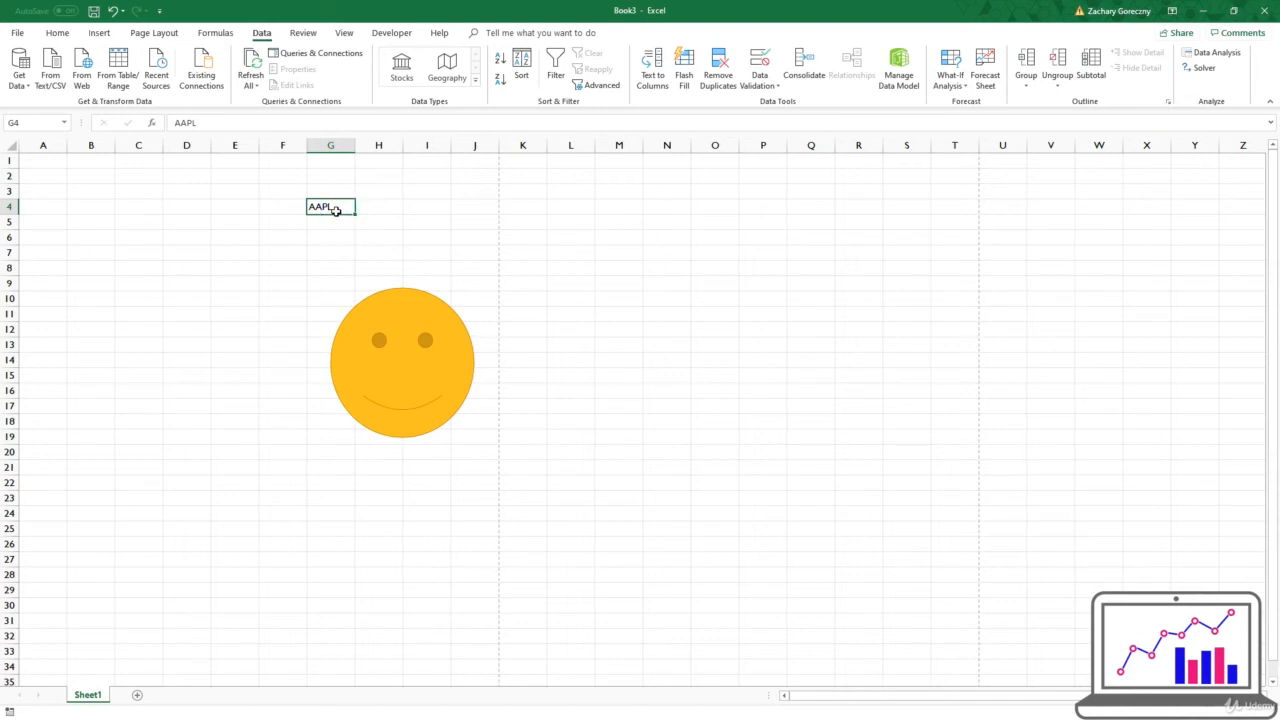
key("Delete")
left_click(505, 102)
- Fill cells F1 to F6 with the values 12, 2, 6, 2, 3 and 3
left_click(271, 162)
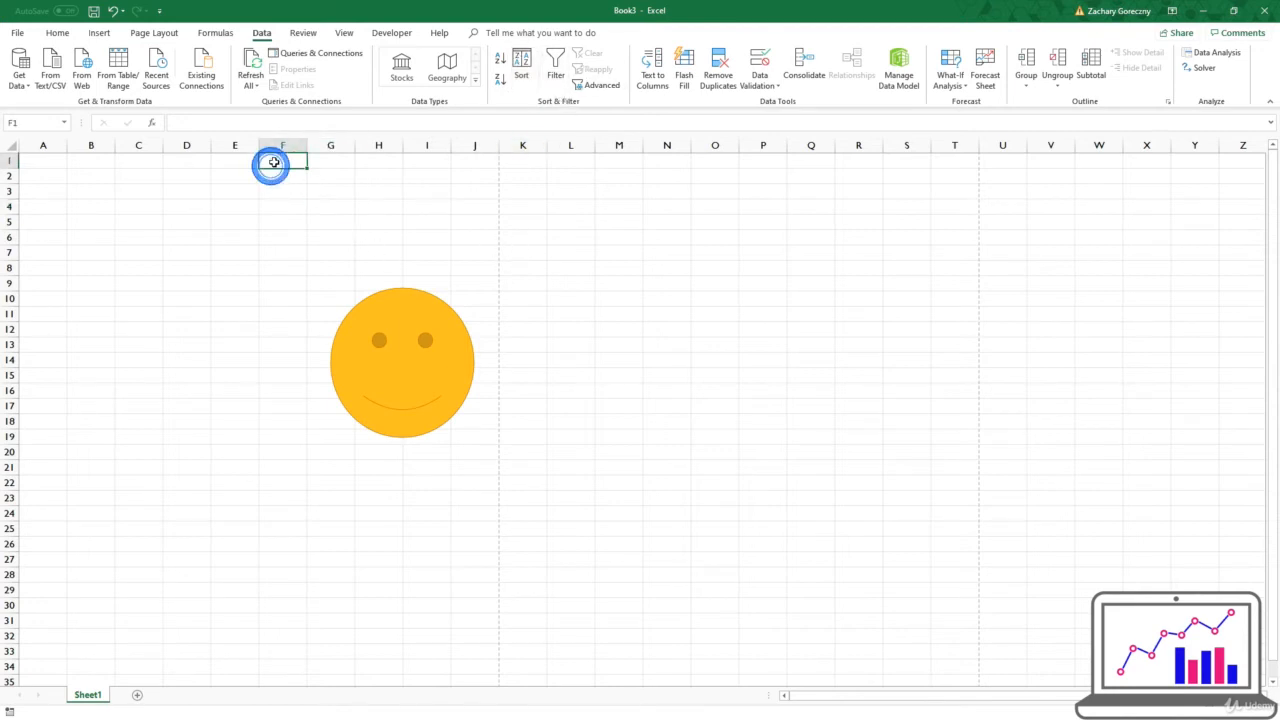
type("12")
left_click(286, 177)
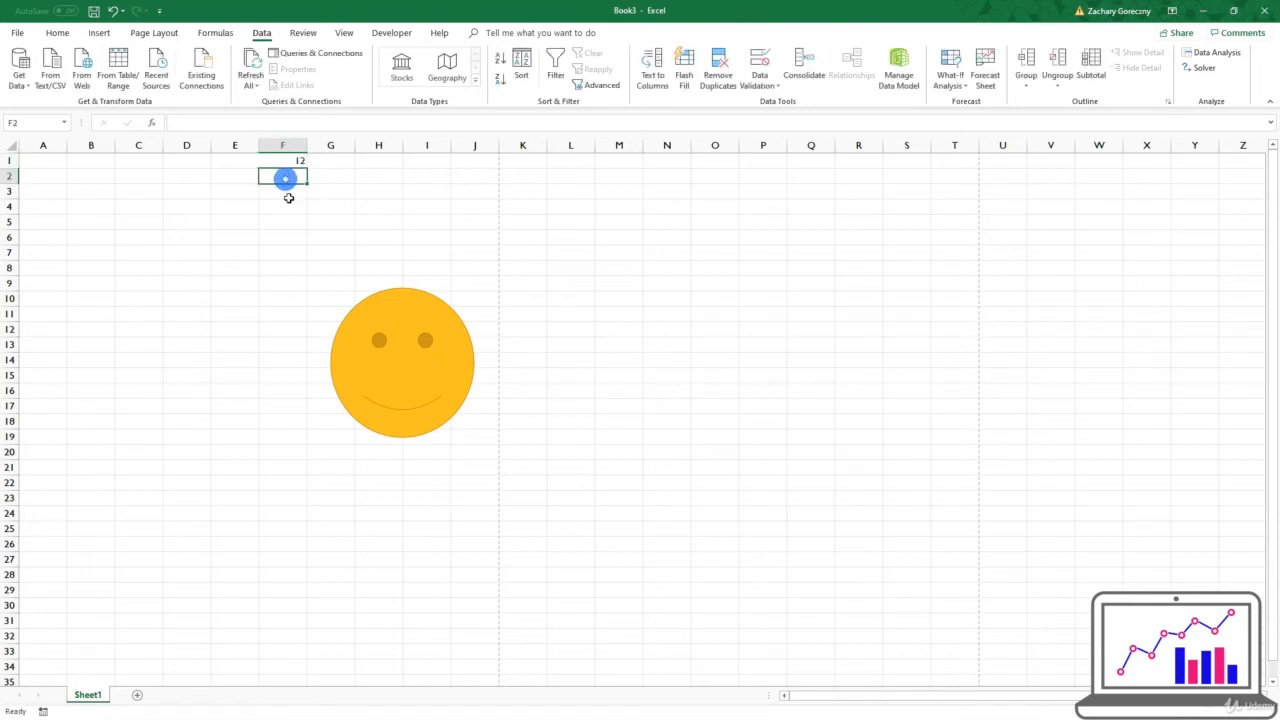
type("2")
left_click(286, 238)
type("3")
left_click(295, 235)
left_click(291, 221)
type("3")
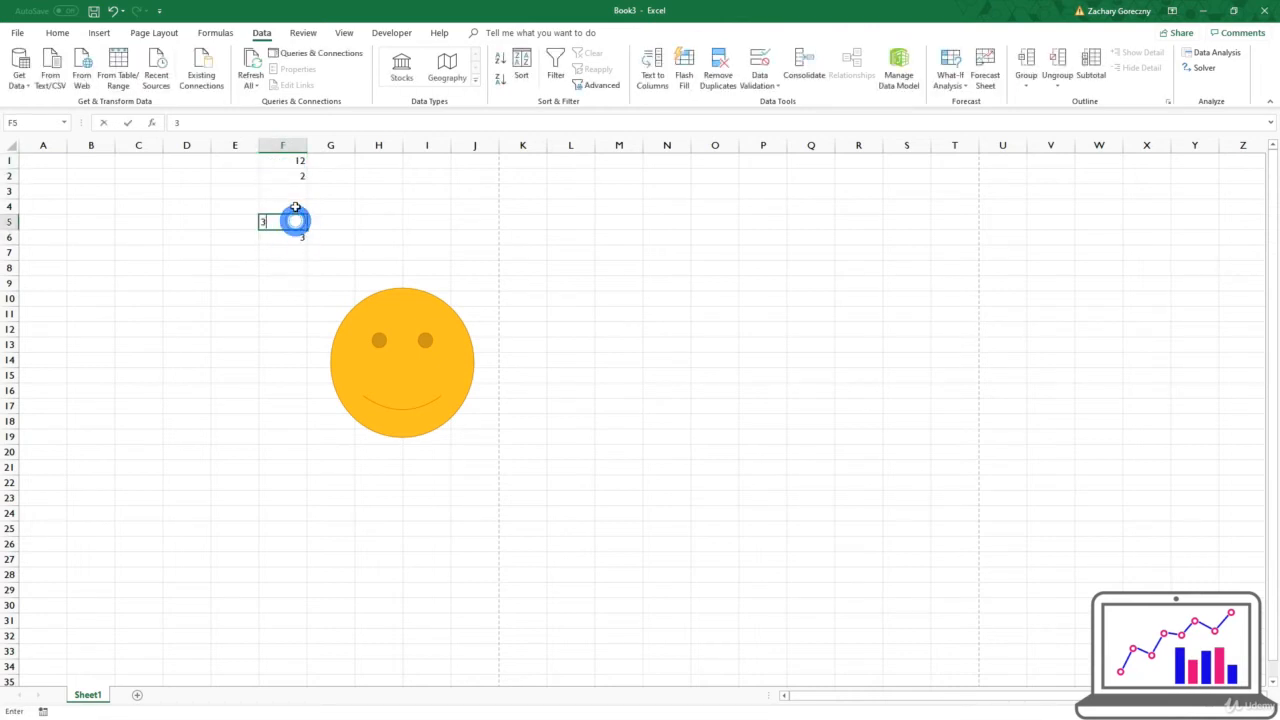
left_click(291, 193)
type("6")
left_click(293, 205)
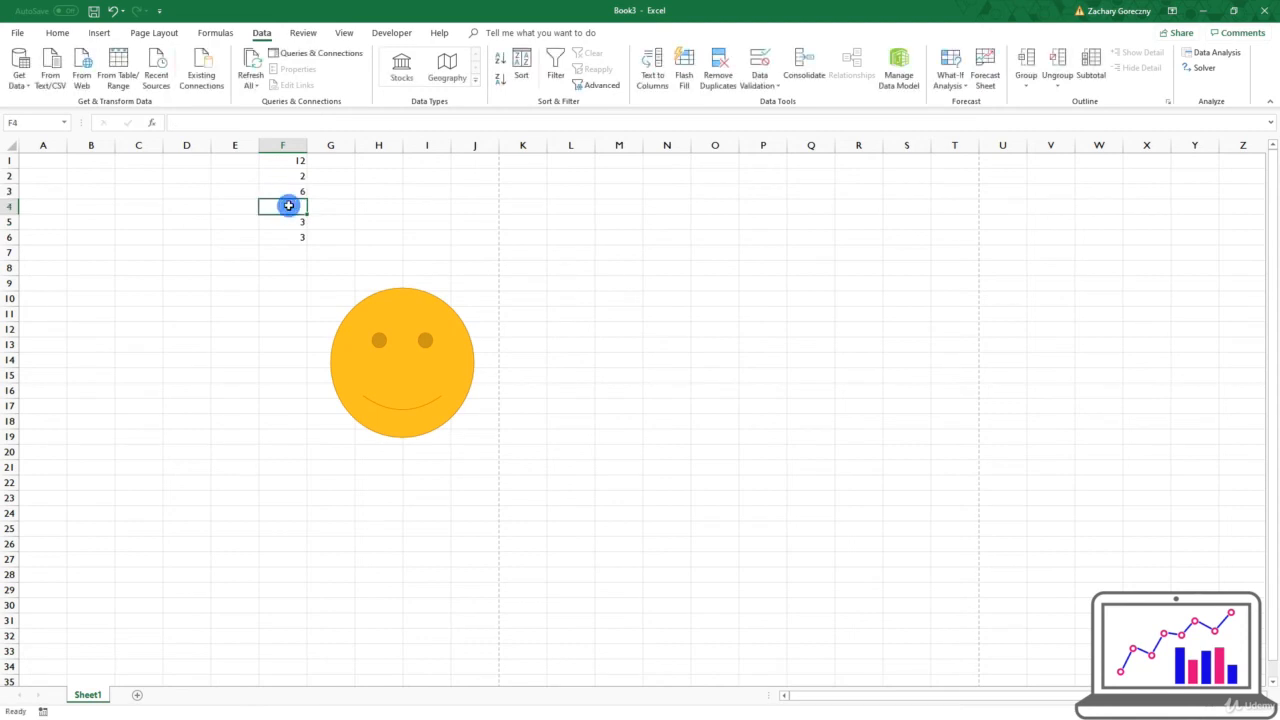
type("2")
left_click(275, 272)
- Sort F1:F6 by the cell values of column F from smallest to largest, using a single sort level
left_click(290, 162)
left_click_drag(291, 168, 282, 240)
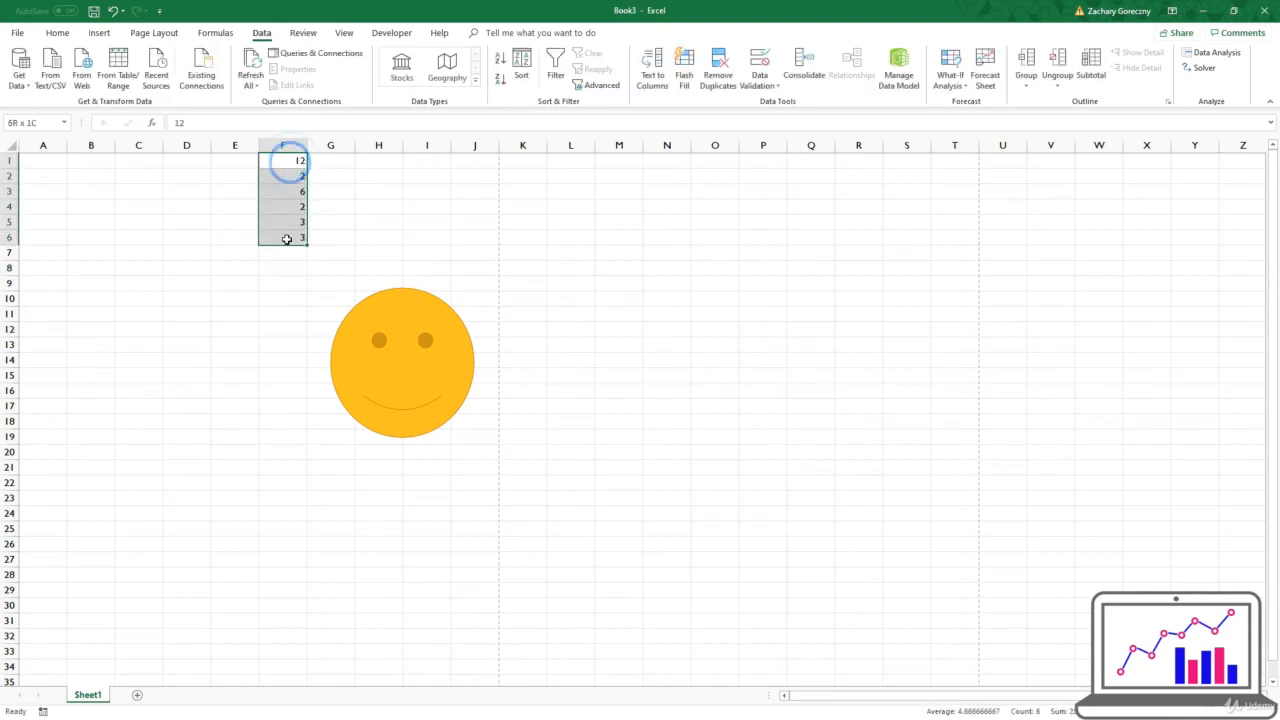
left_click(518, 70)
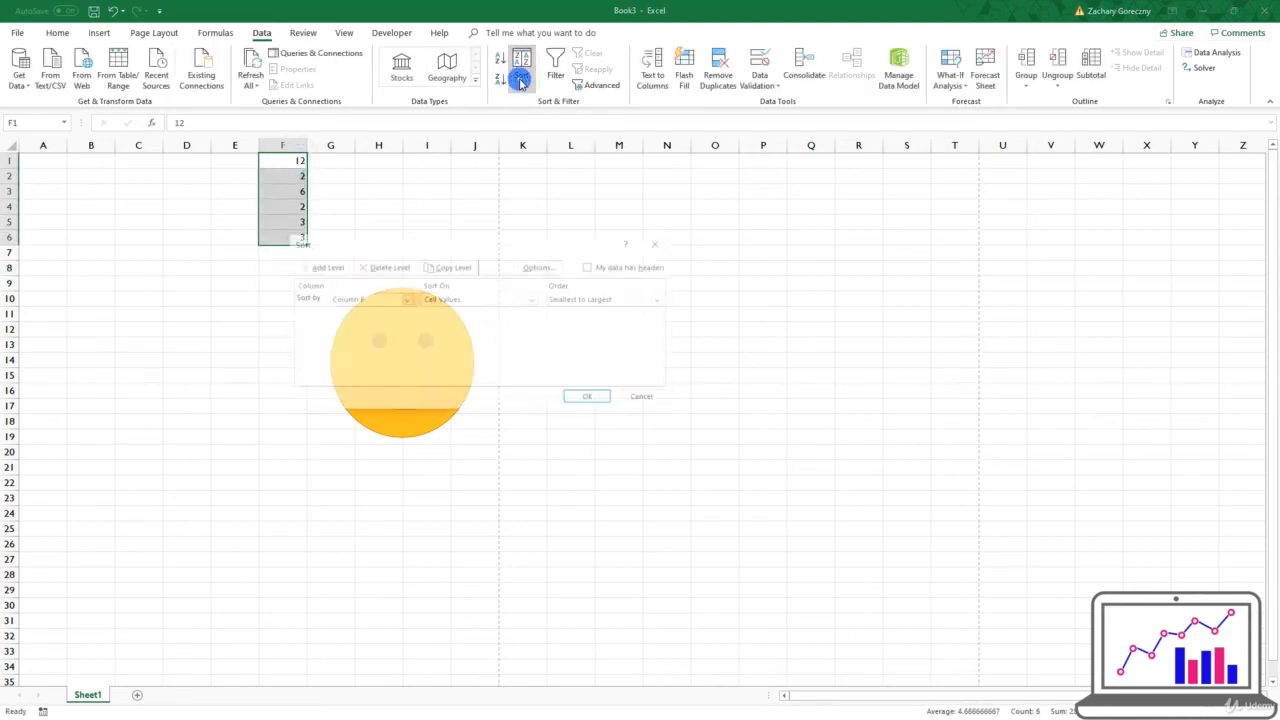
left_click(302, 268)
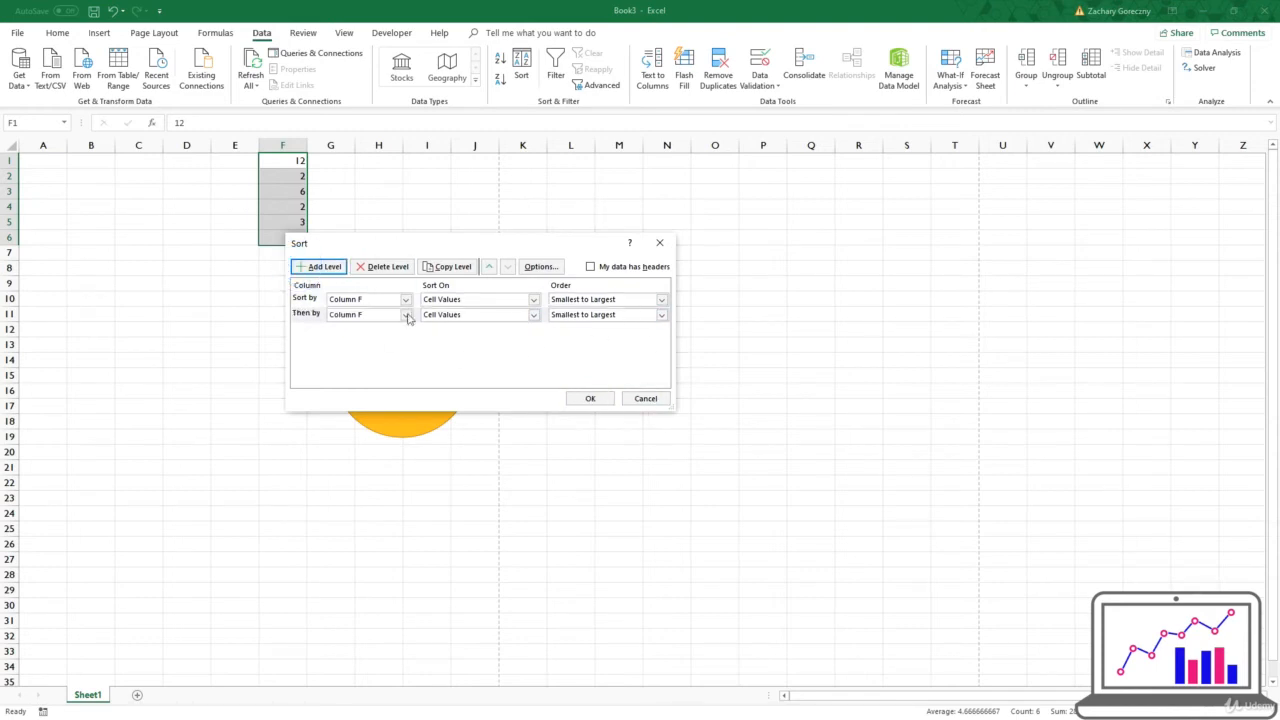
left_click(310, 318)
left_click(390, 266)
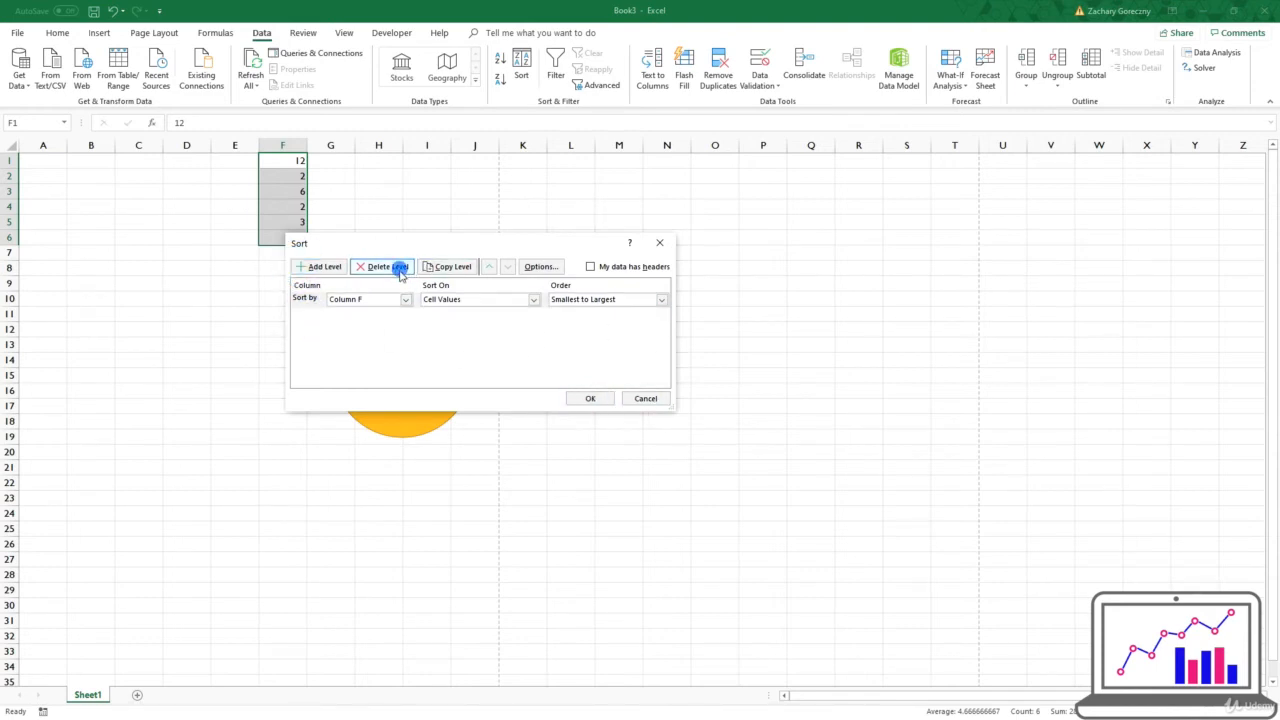
left_click(600, 398)
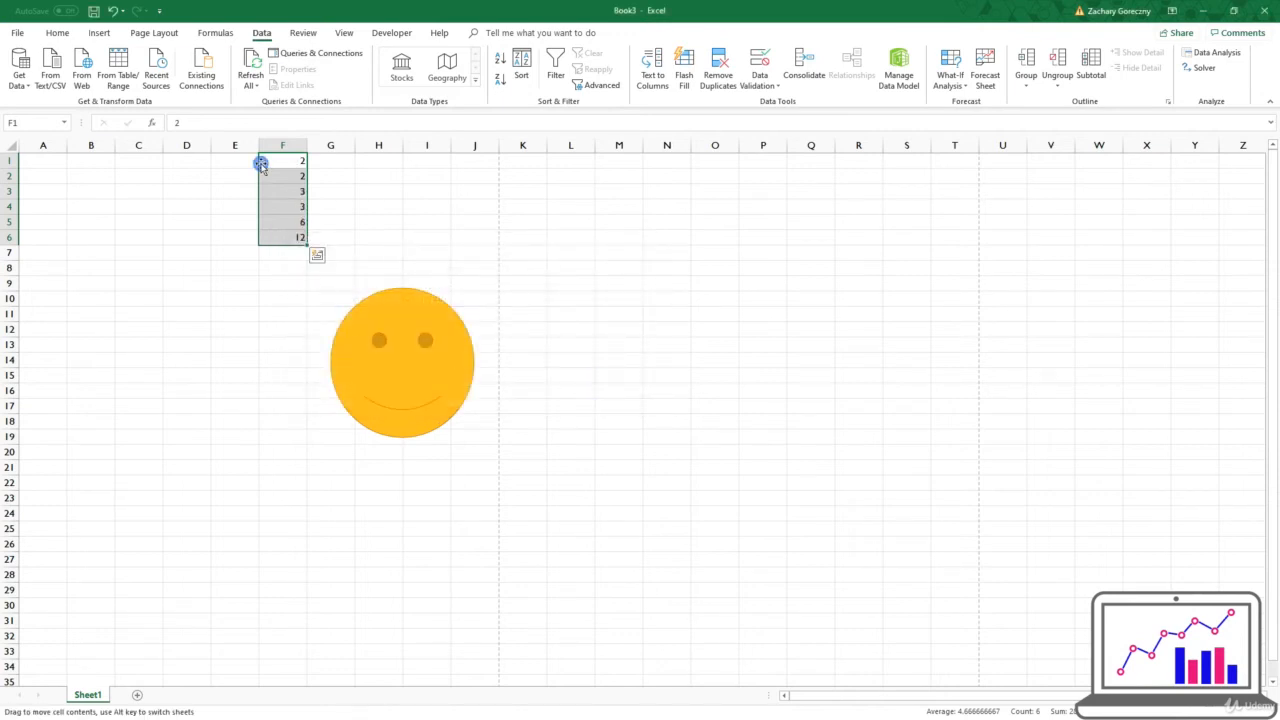
left_click(245, 266)
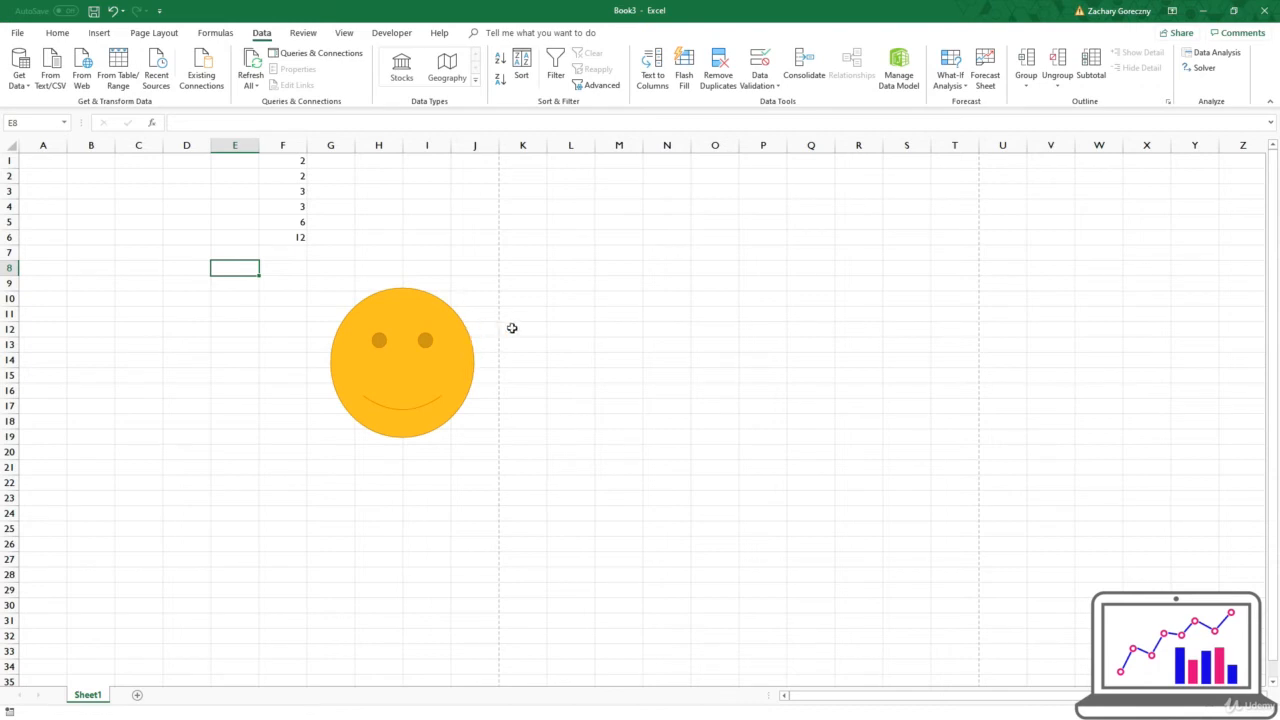
- Switch filtering on for the range F1:F6 and switch it back off
left_click(559, 72)
left_click(643, 404)
left_click_drag(273, 157, 298, 240)
left_click(555, 62)
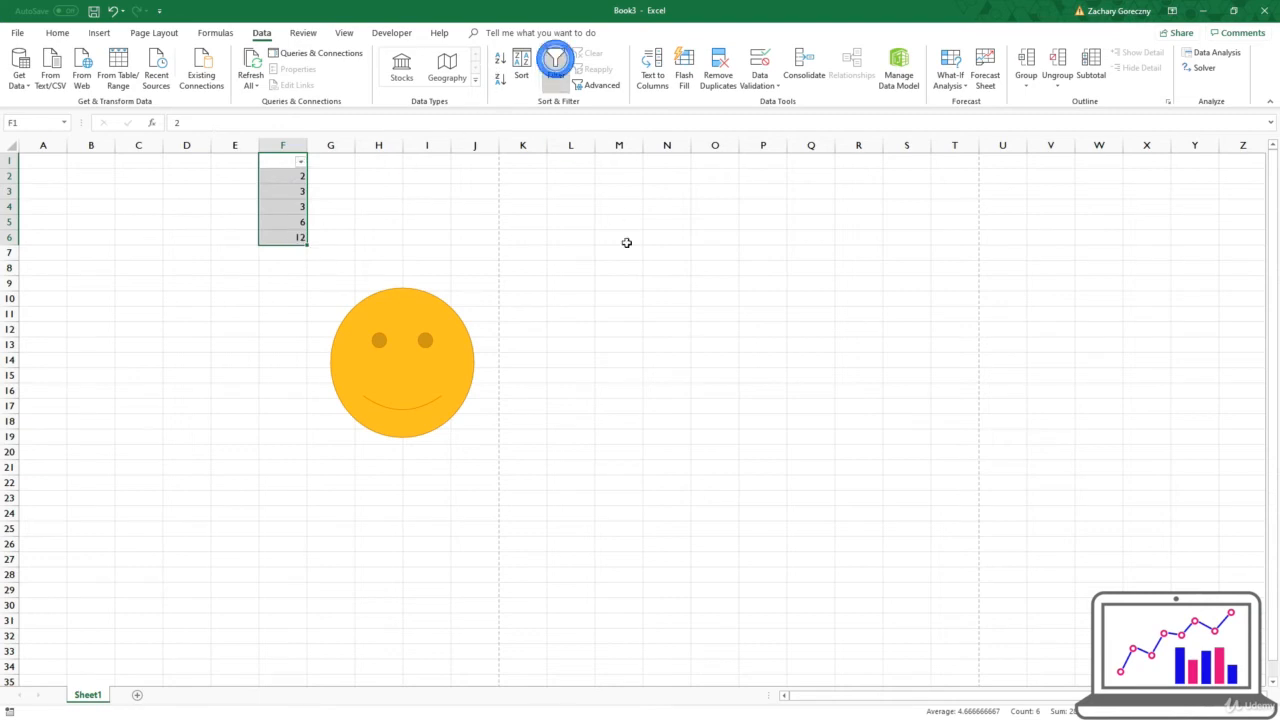
left_click(558, 78)
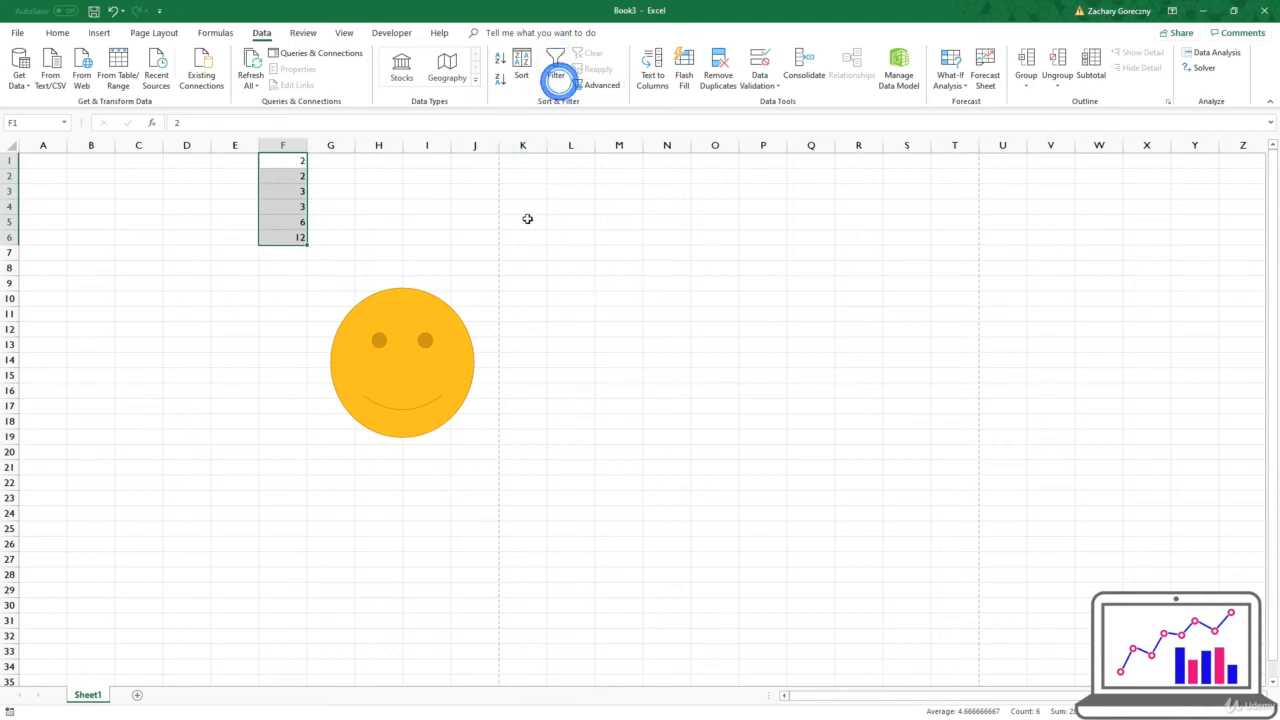
left_click(294, 172)
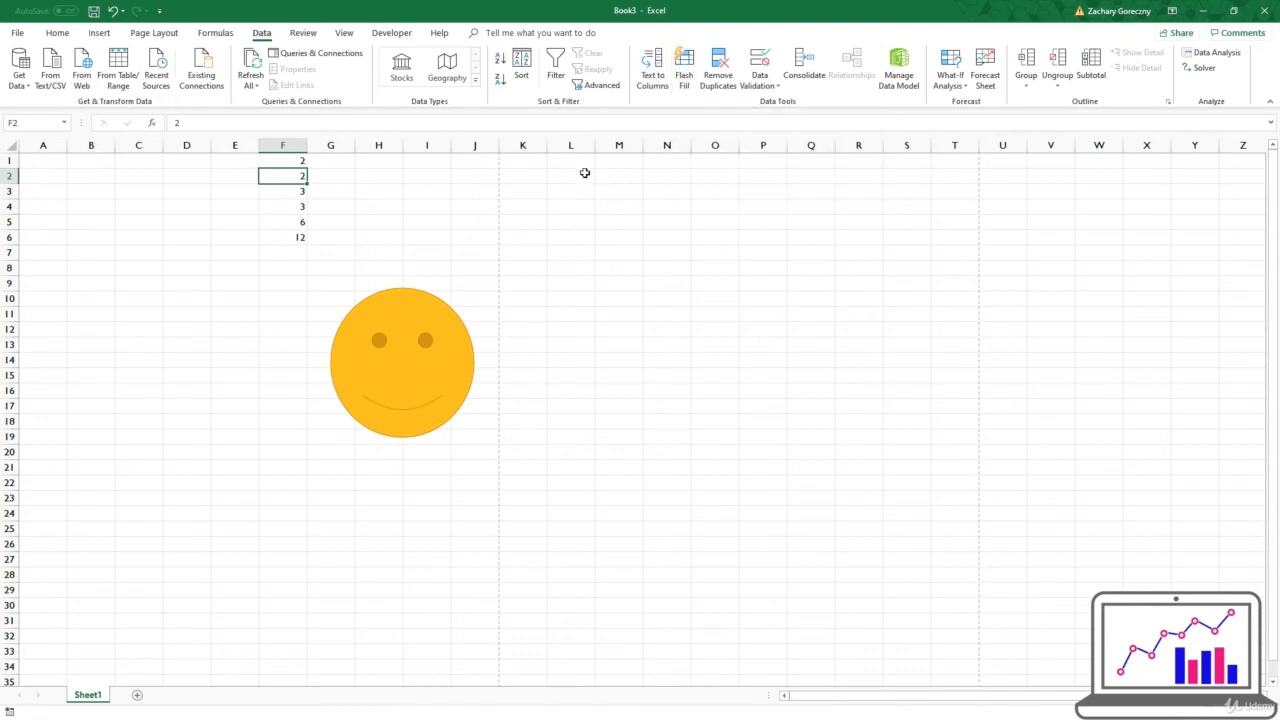
left_click_drag(522, 160, 546, 257)
left_click(523, 157)
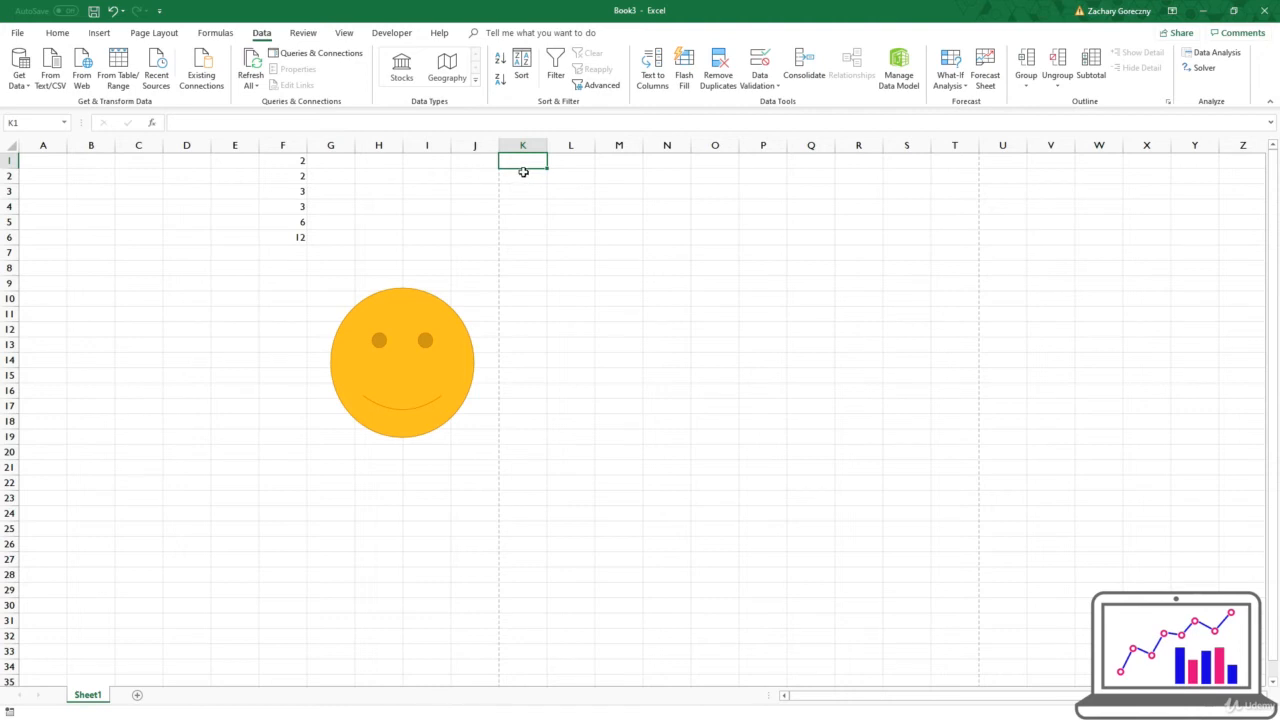
left_click(523, 174)
left_click(524, 196)
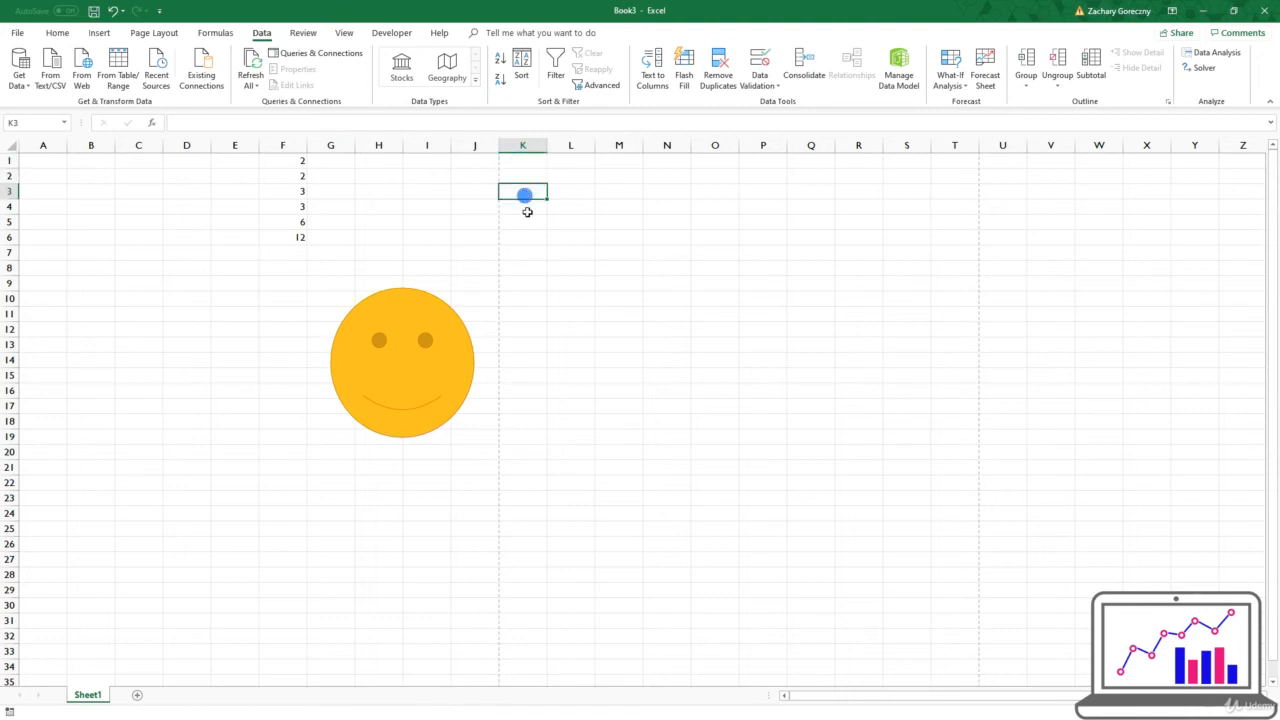
left_click_drag(527, 165, 537, 280)
left_click(518, 163)
left_click_drag(526, 174, 571, 421)
left_click(511, 224)
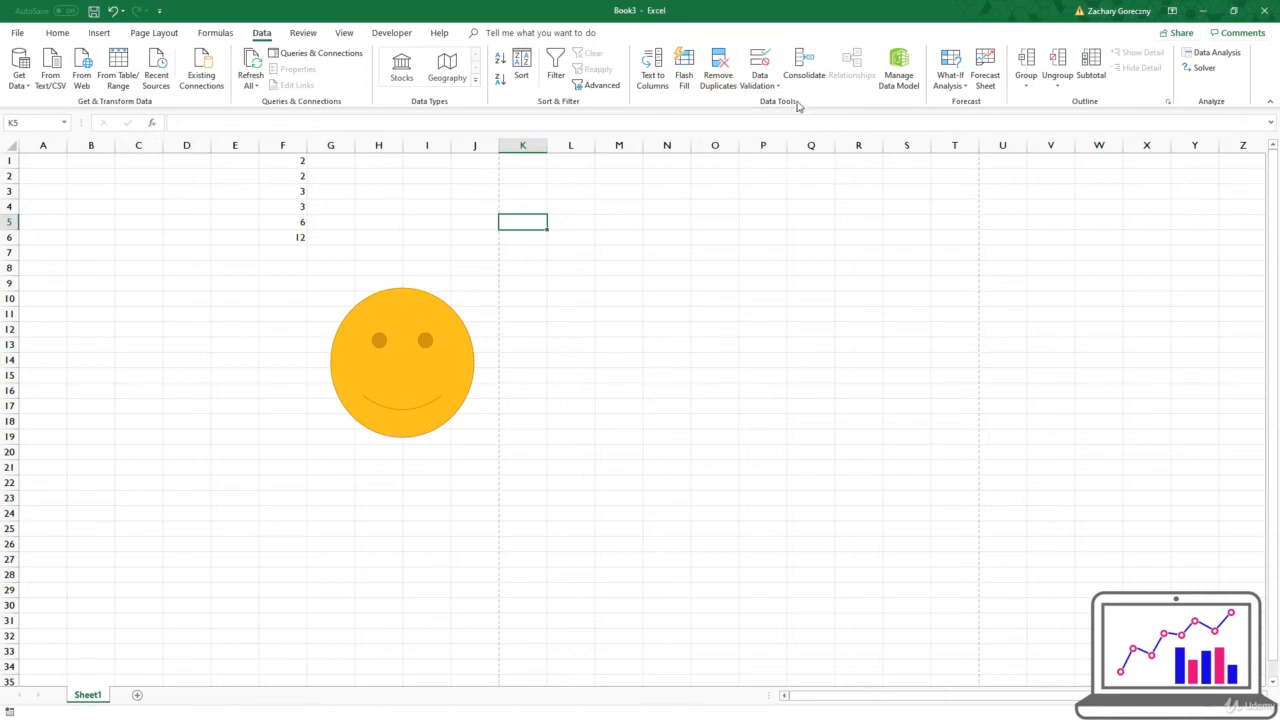
- Look over the Data Validation settings and input message options for cell K5, and cancel without applying a rule
left_click(760, 80)
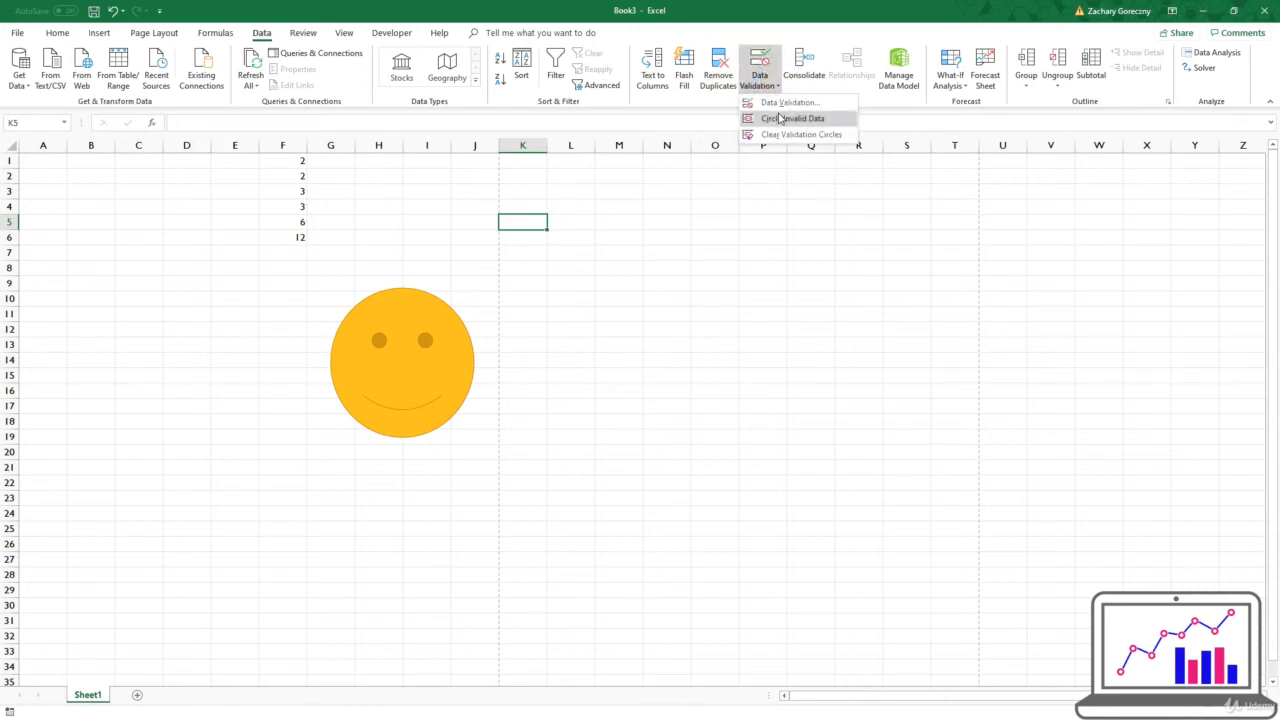
left_click(778, 103)
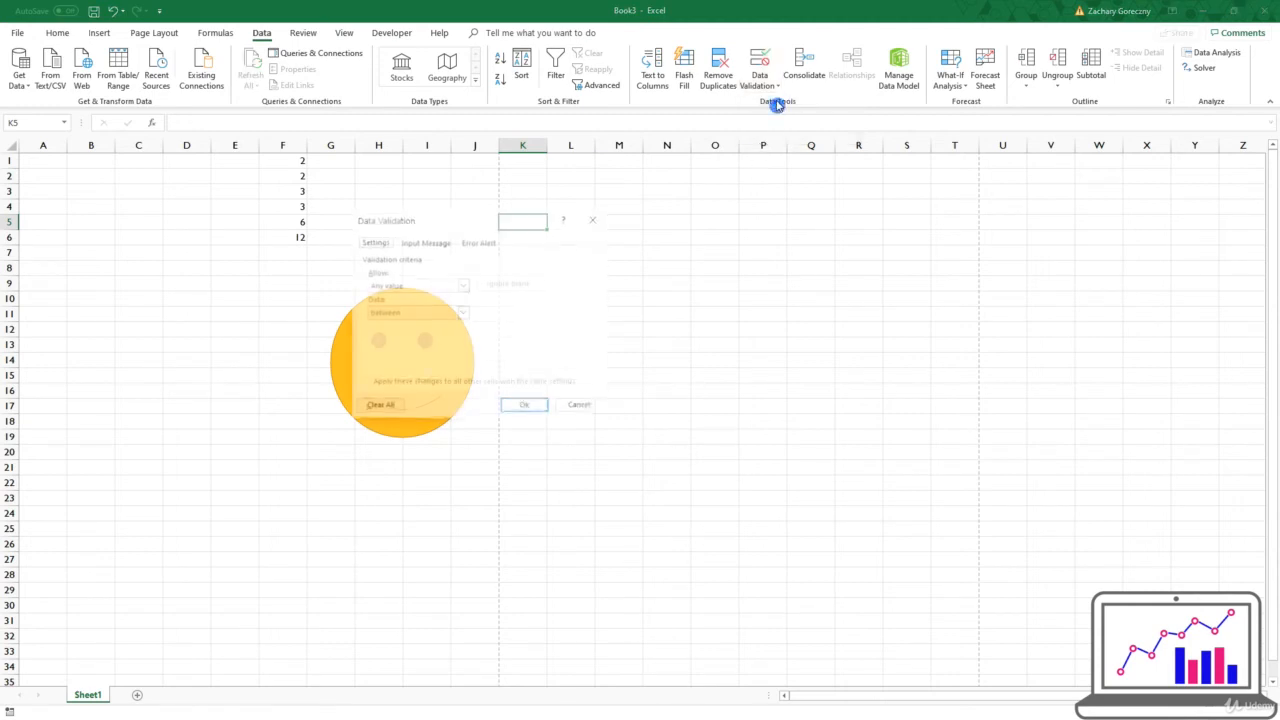
left_click(424, 242)
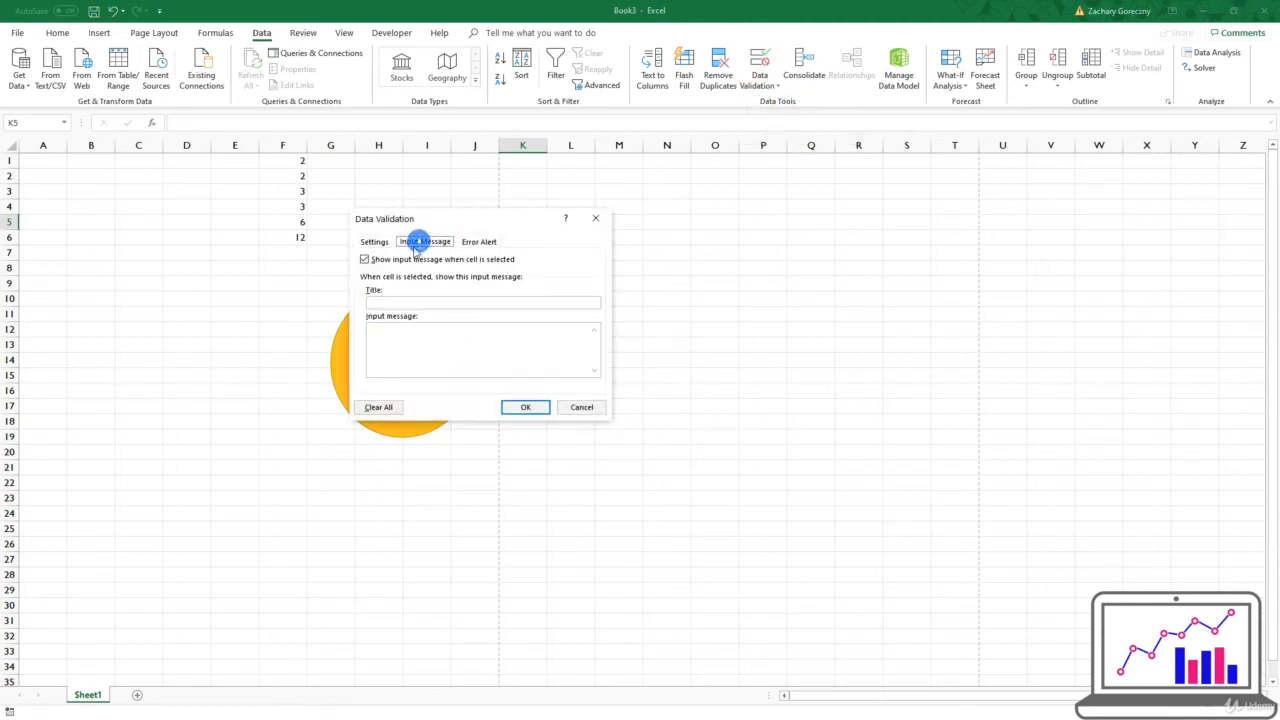
left_click(372, 242)
left_click(580, 407)
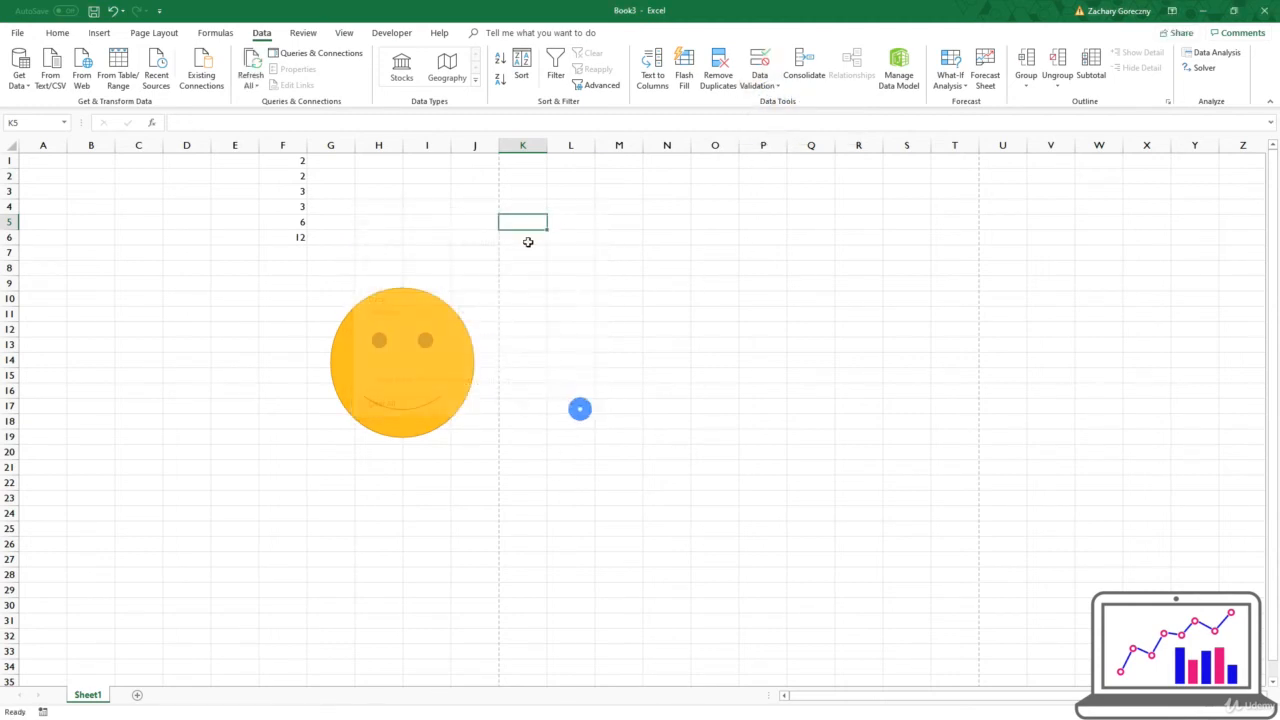
left_click(455, 223)
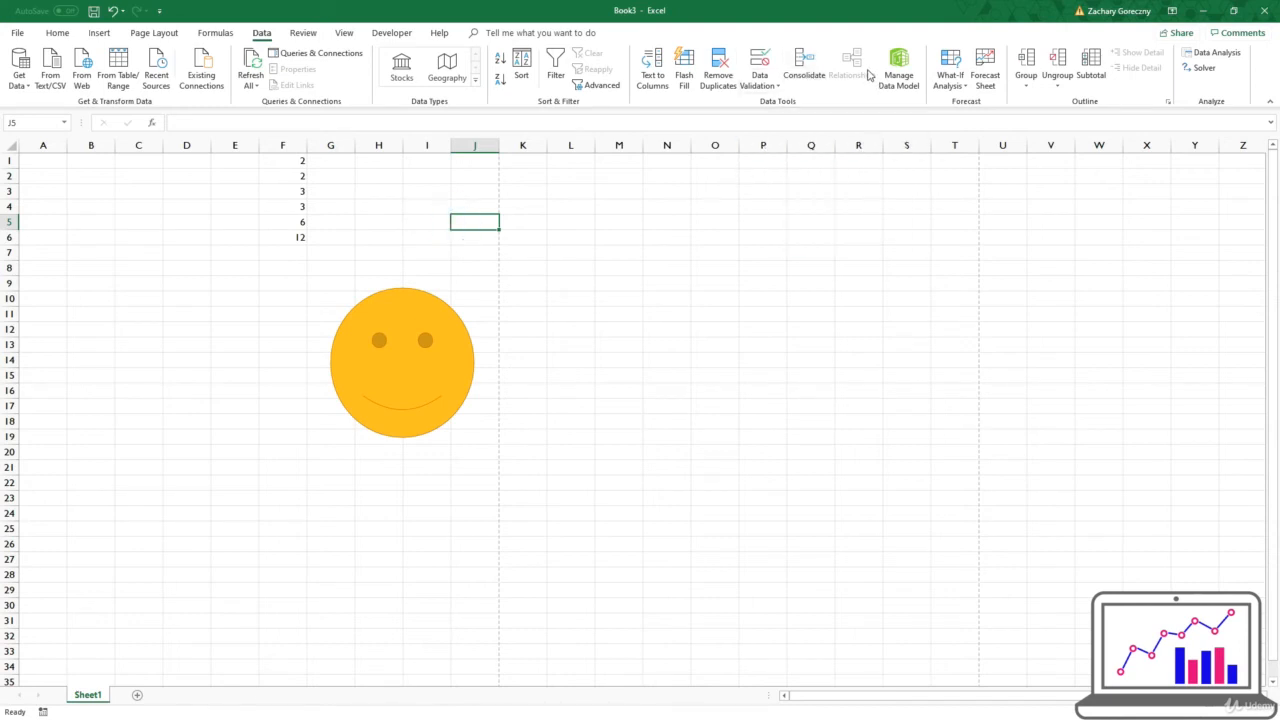
- Try to open the workbook's data model, and decline enabling the Data Analysis add-ins
left_click(903, 72)
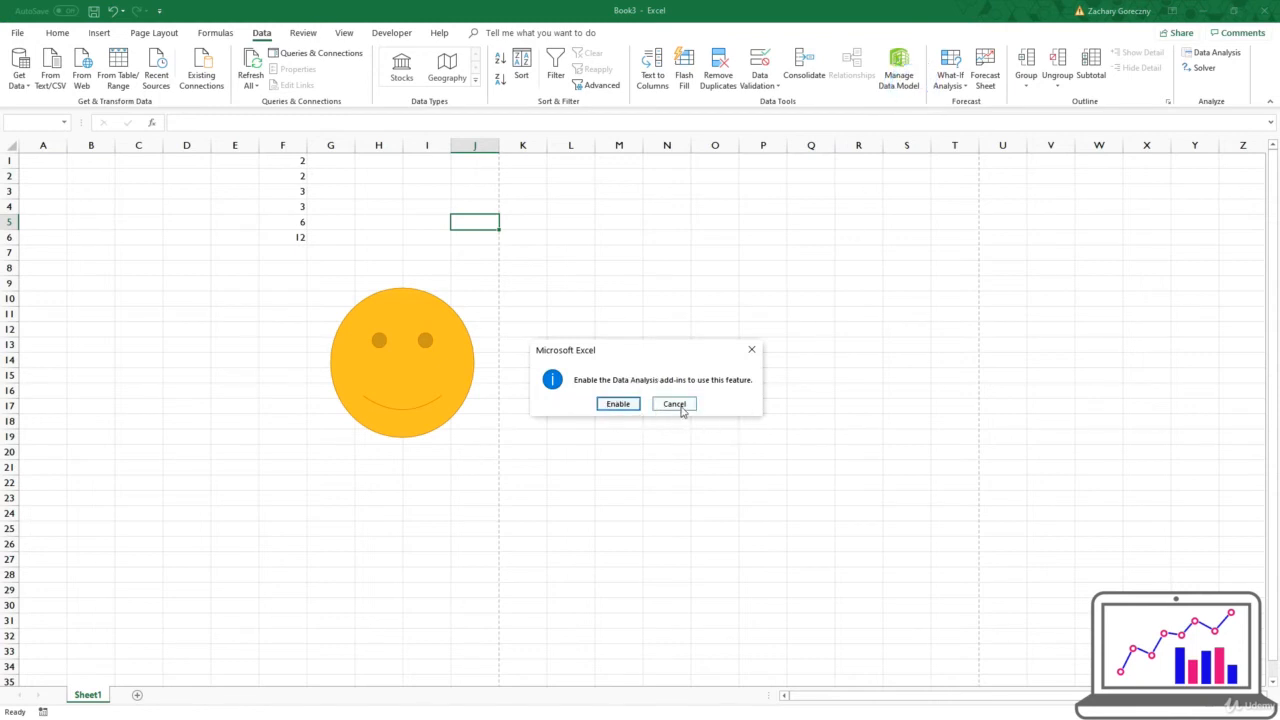
left_click(676, 404)
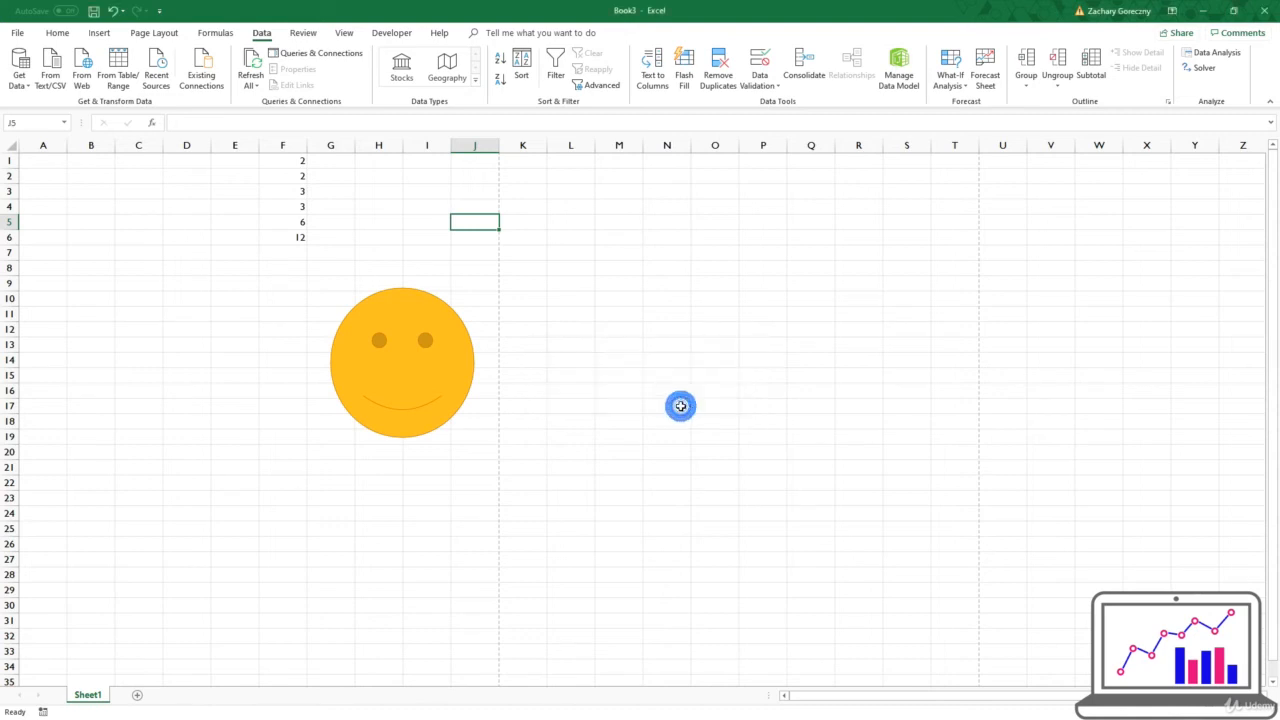
right_click(815, 162)
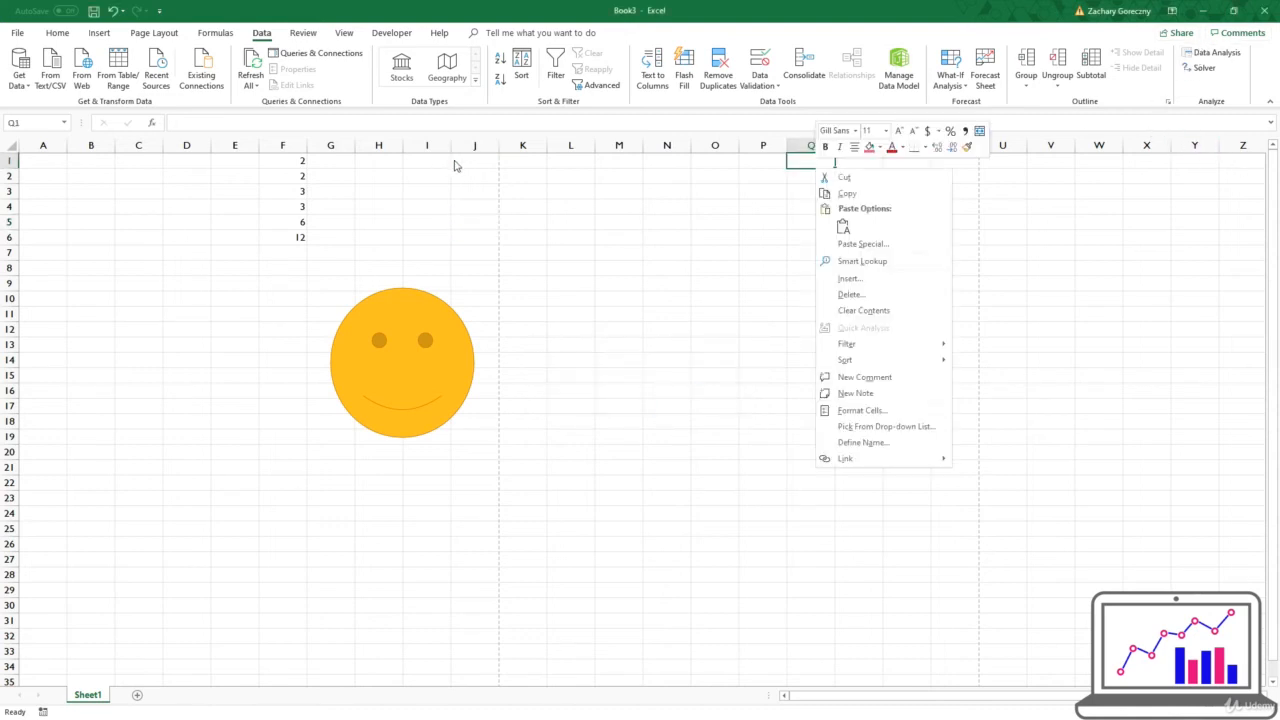
left_click(1160, 97)
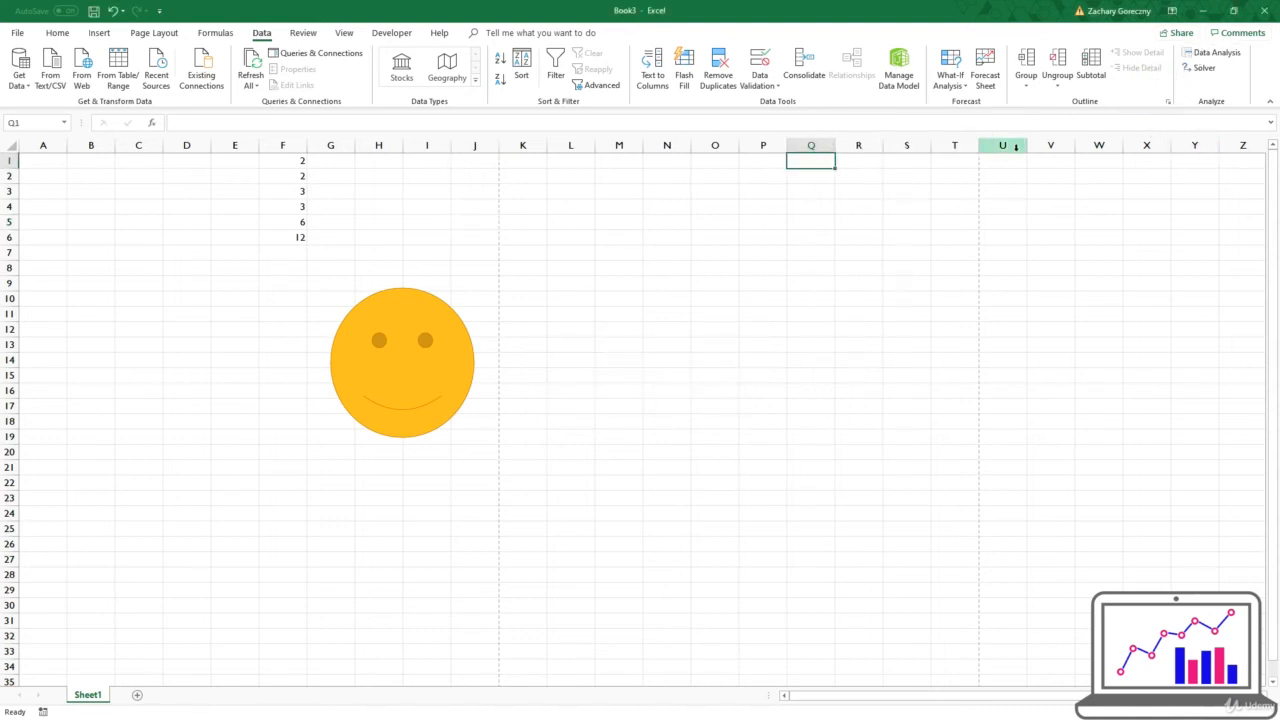
- Review the available What-If Analysis tools without starting any of them
left_click(951, 88)
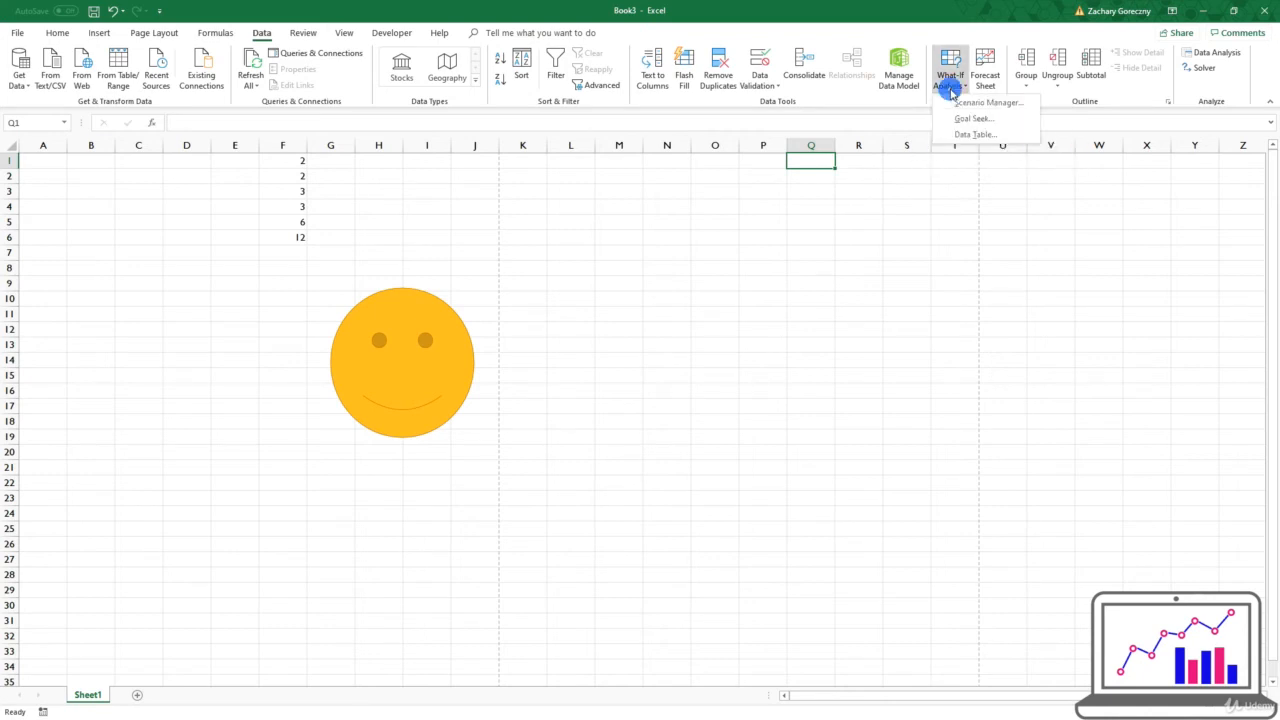
left_click(951, 88)
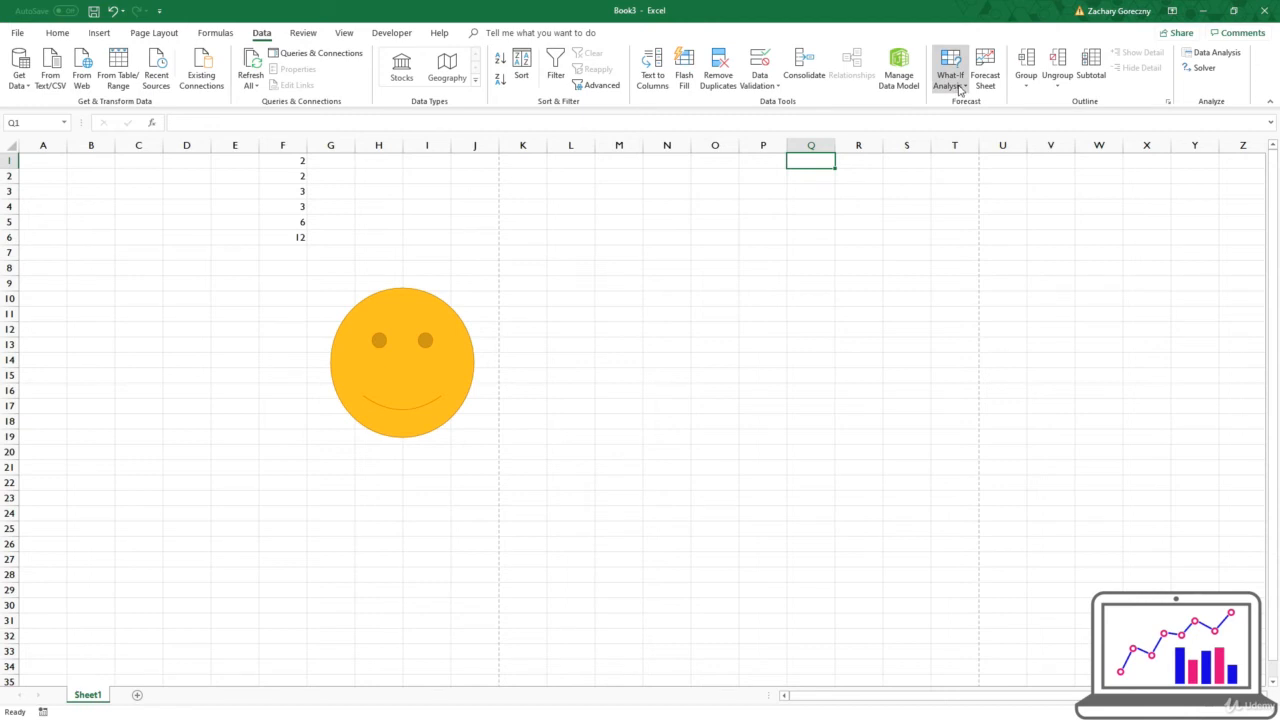
left_click(959, 88)
left_click(959, 88)
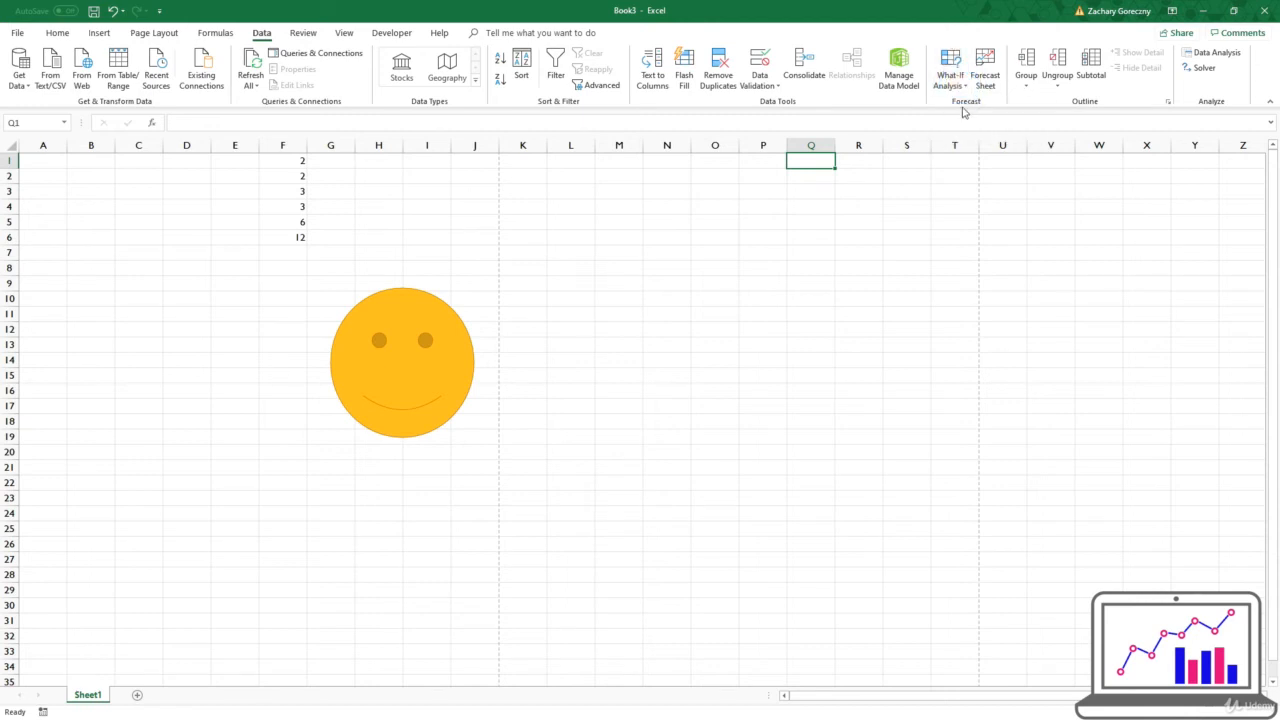
left_click(957, 90)
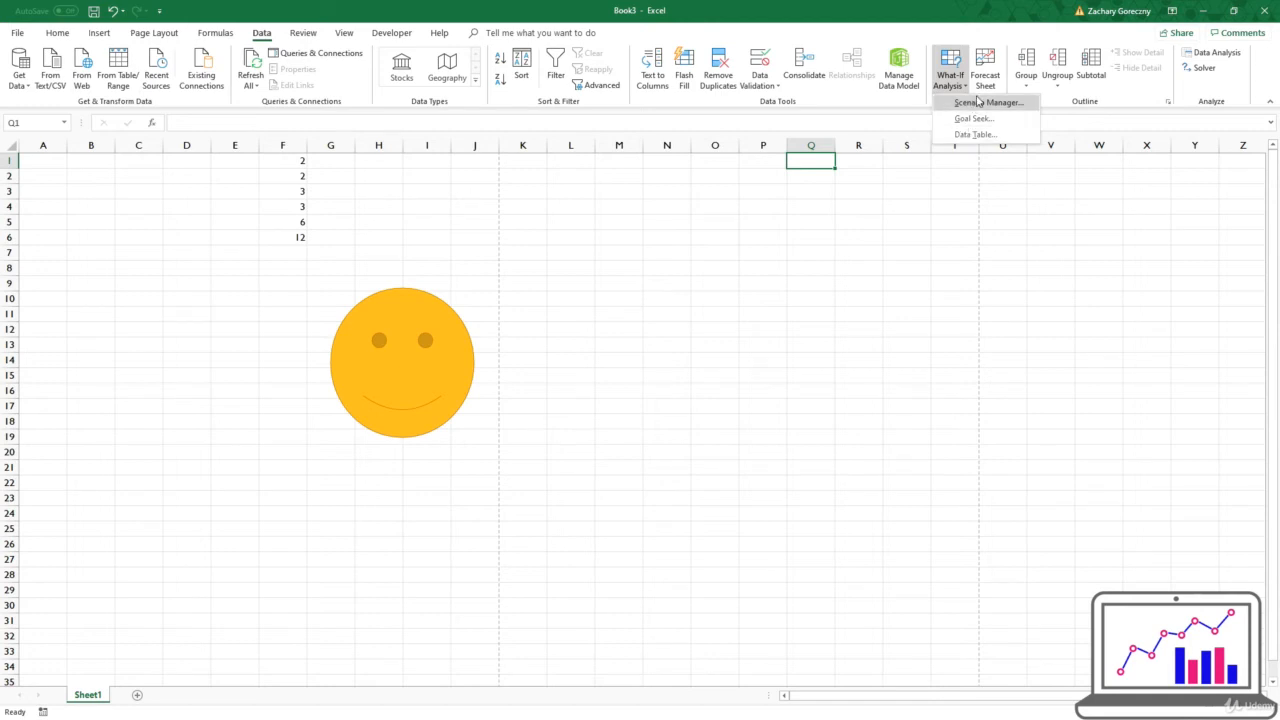
left_click(985, 28)
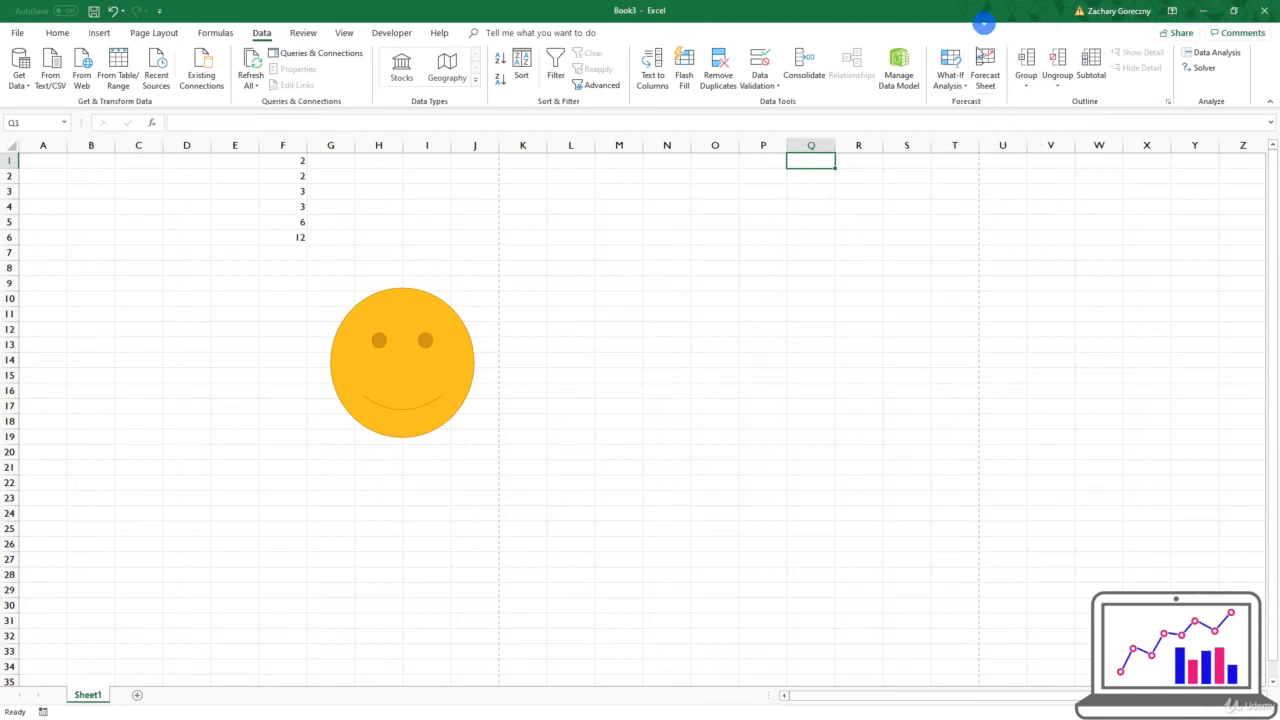
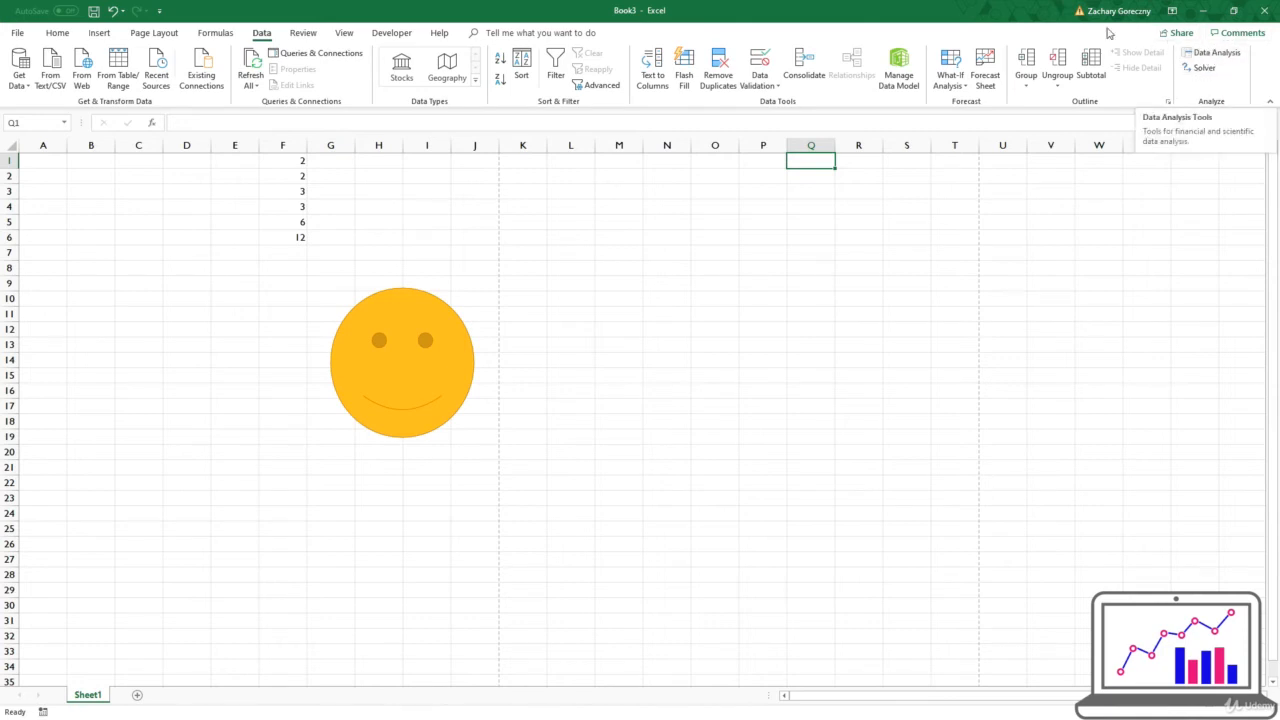
- Run a spelling check on the worksheet from cell I4
left_click(408, 206)
left_click(303, 32)
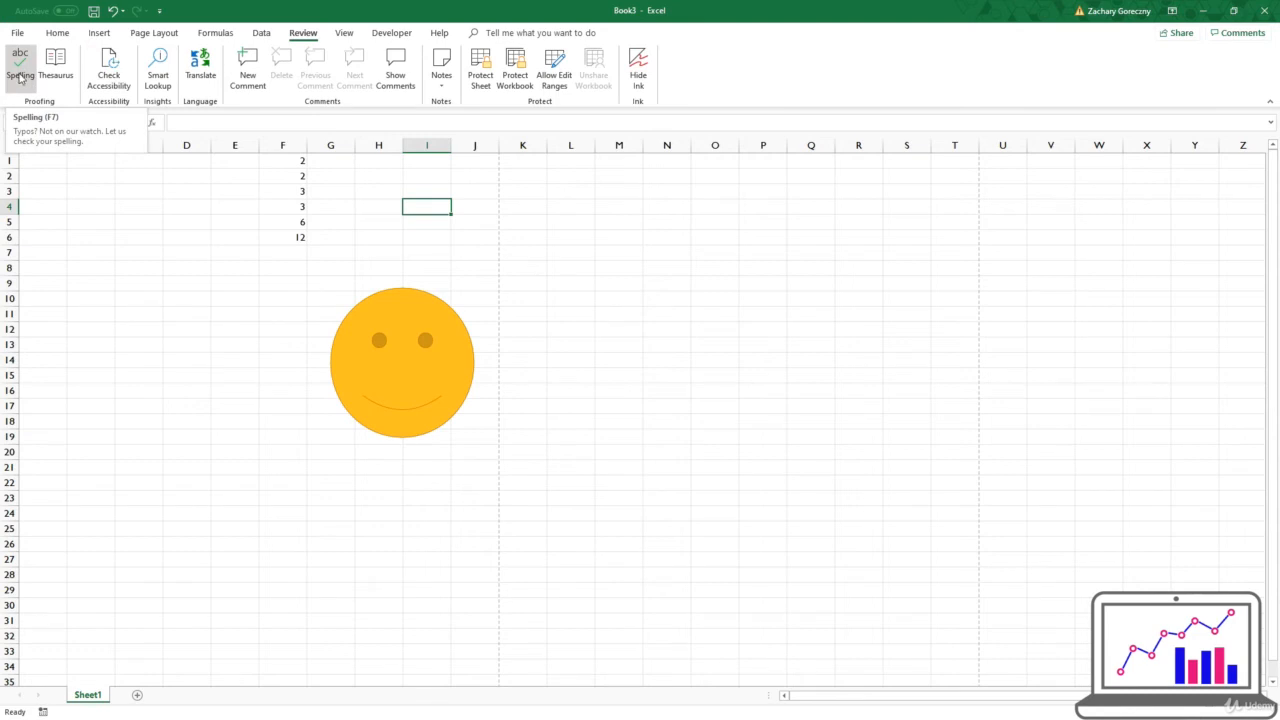
left_click(20, 78)
left_click(620, 403)
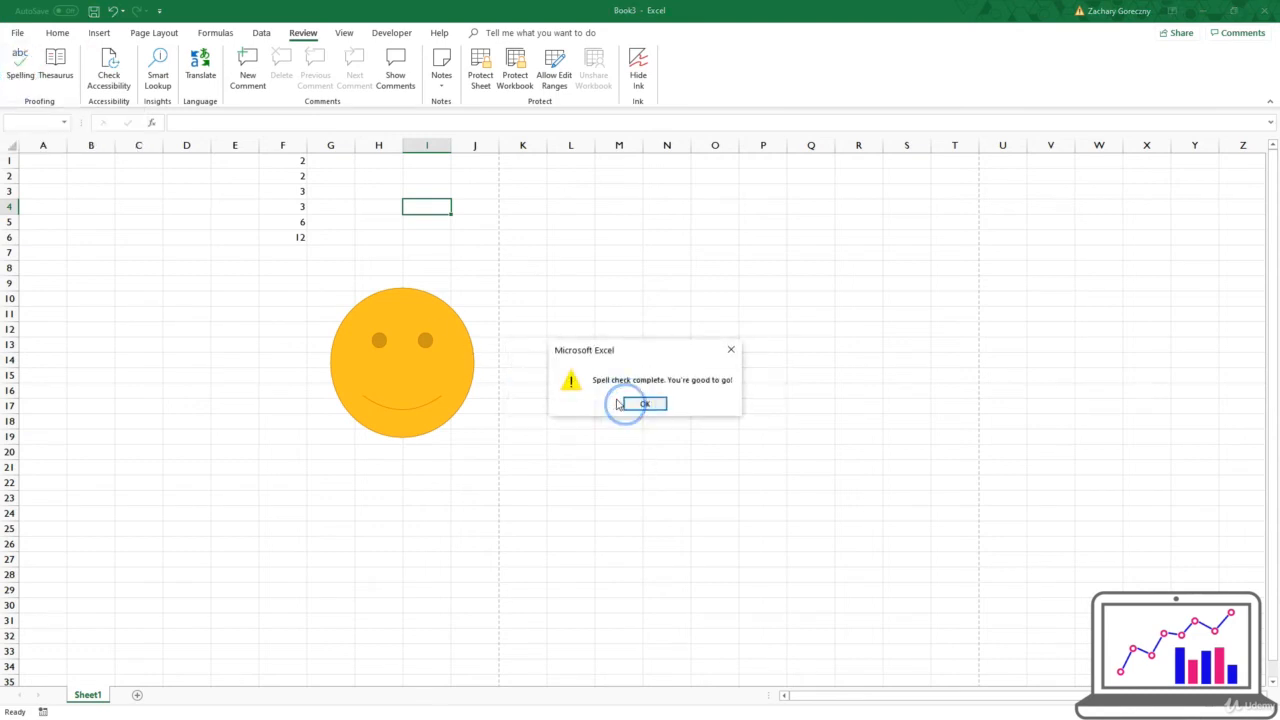
left_click(628, 404)
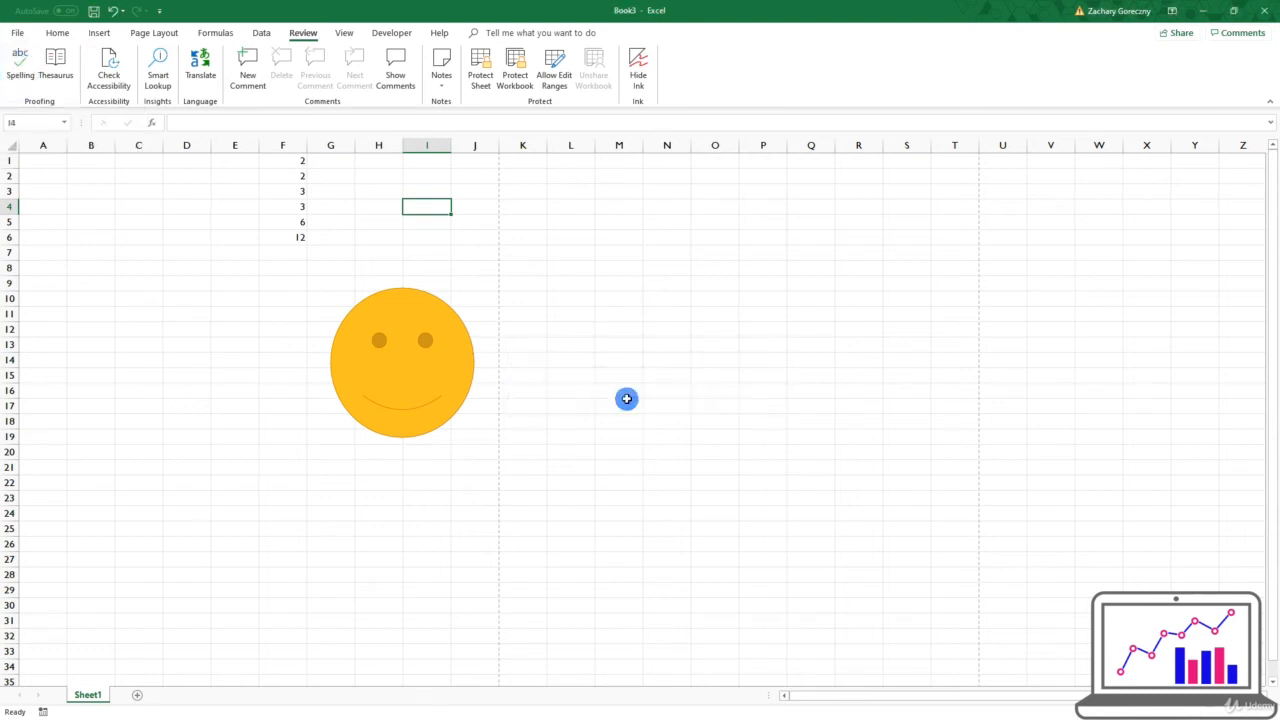
left_click(423, 386)
left_click(320, 326)
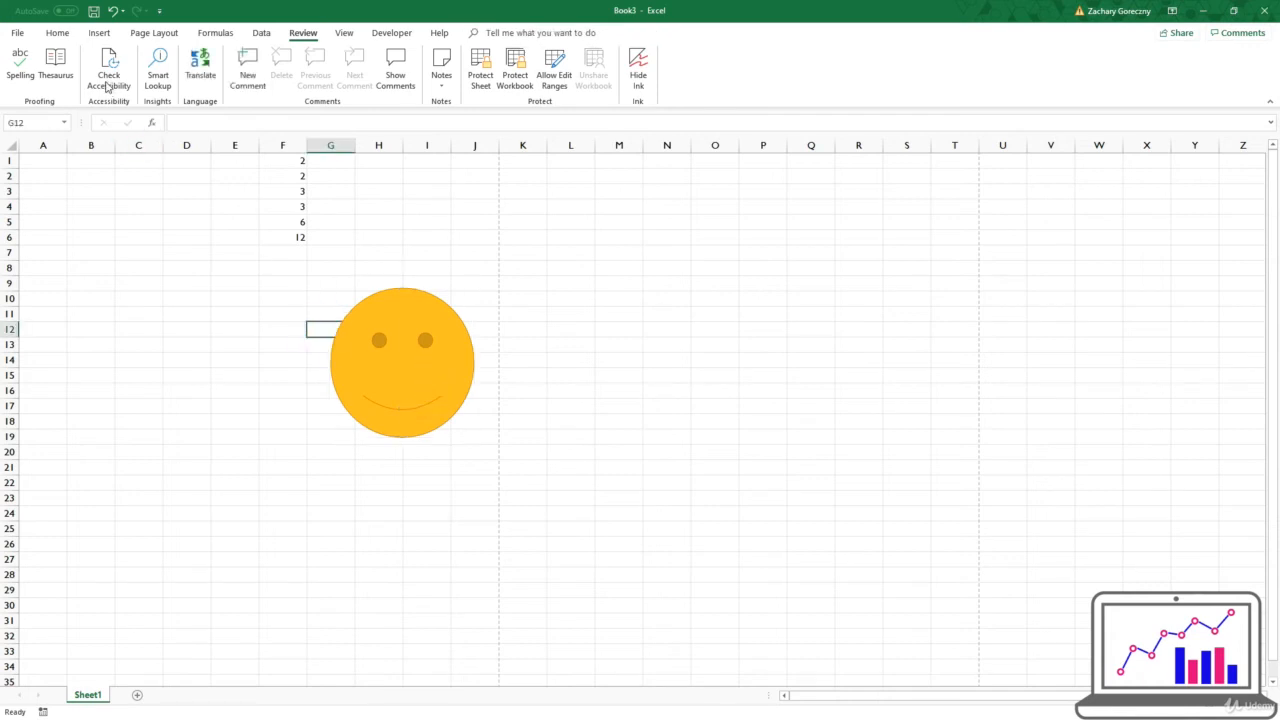
left_click(52, 68)
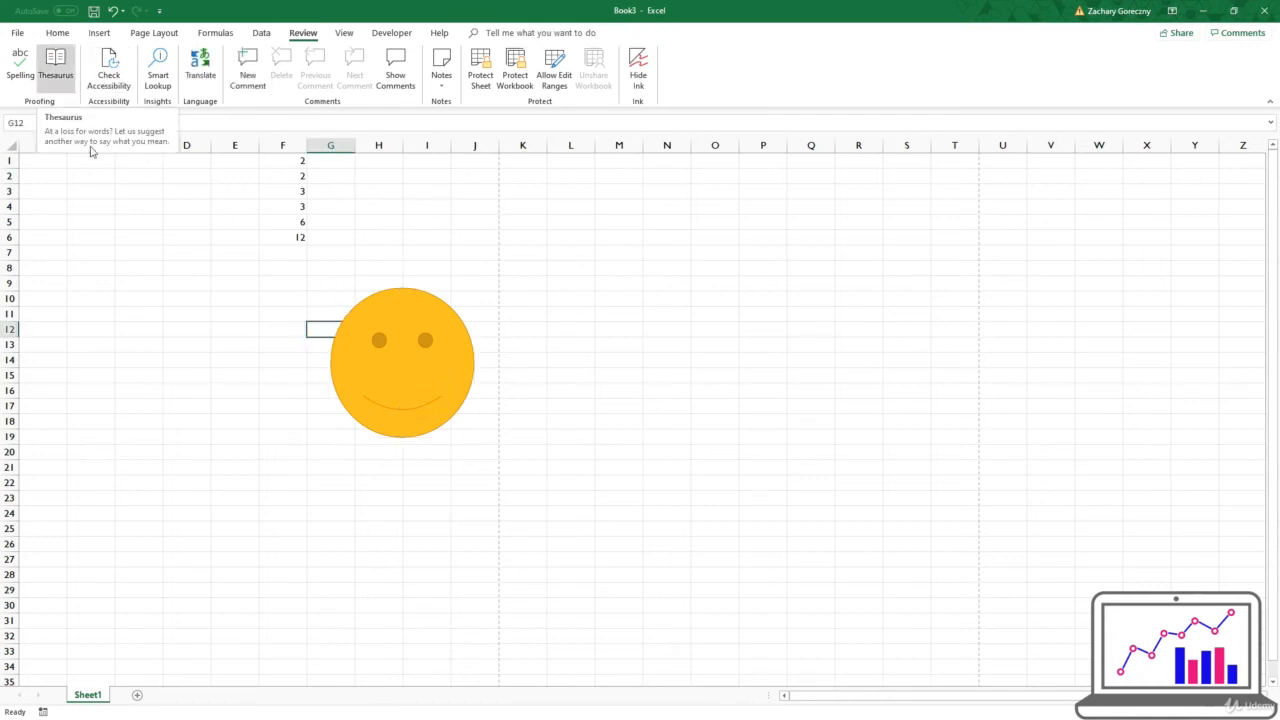
left_click(310, 193)
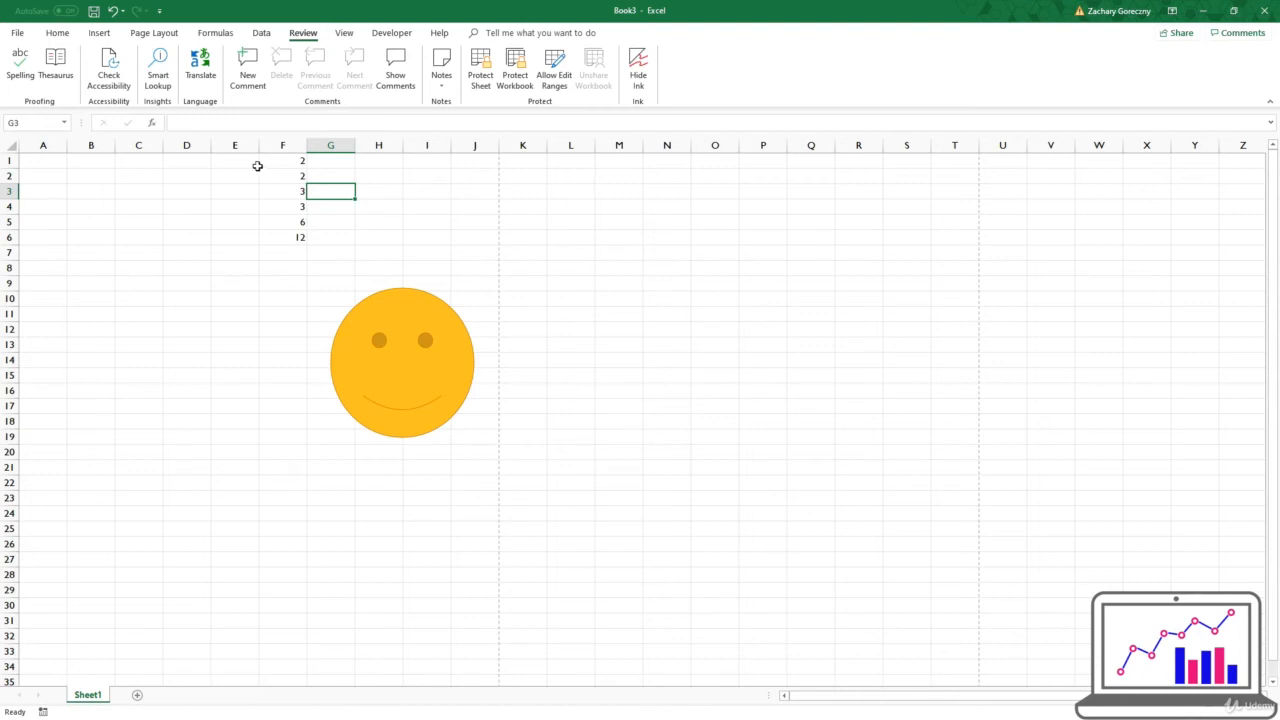
- Run the accessibility checker, inspect the results for the default sheet name and the smiley face's alternative text, and close the checker
left_click(108, 60)
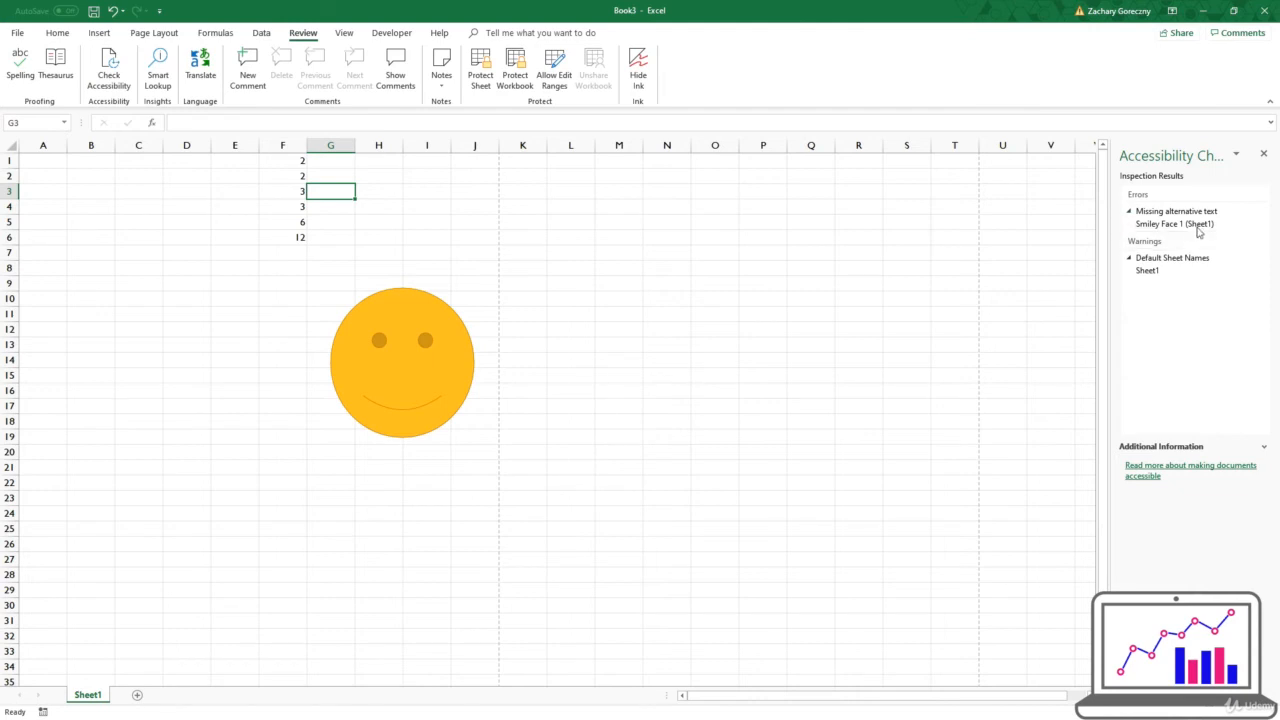
left_click(1178, 272)
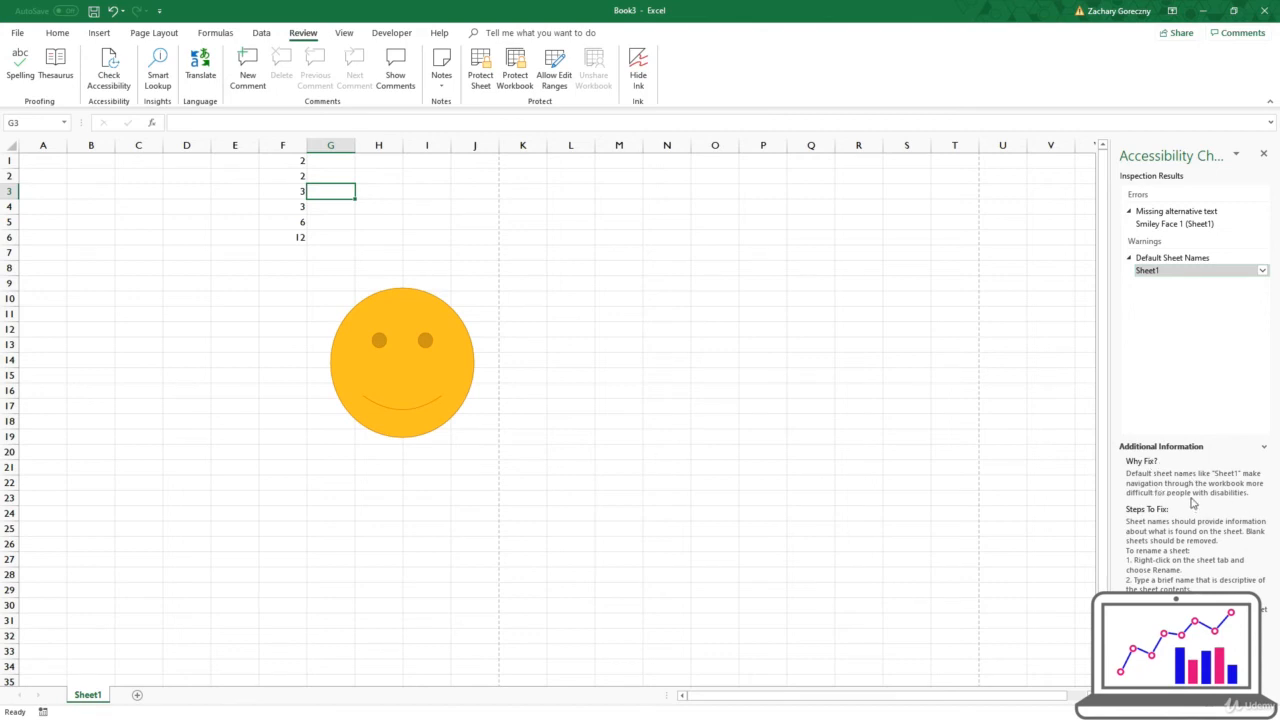
left_click(1194, 223)
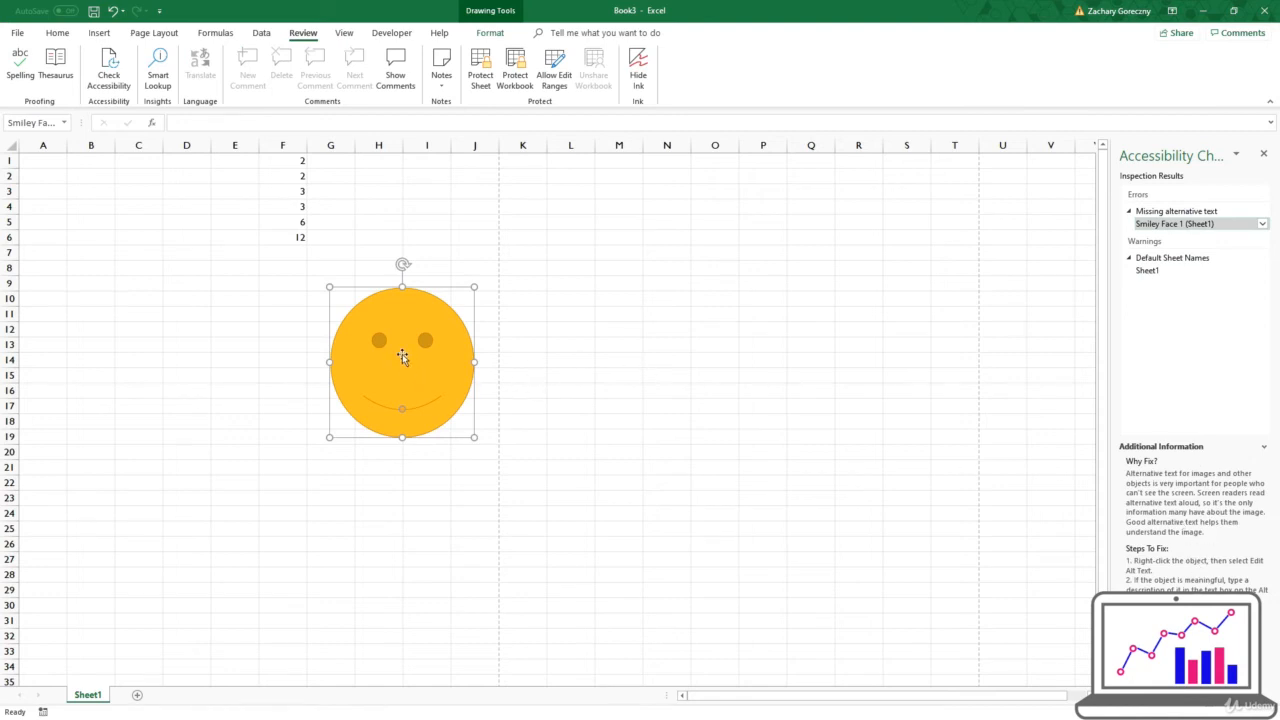
left_click(1265, 156)
left_click(600, 320)
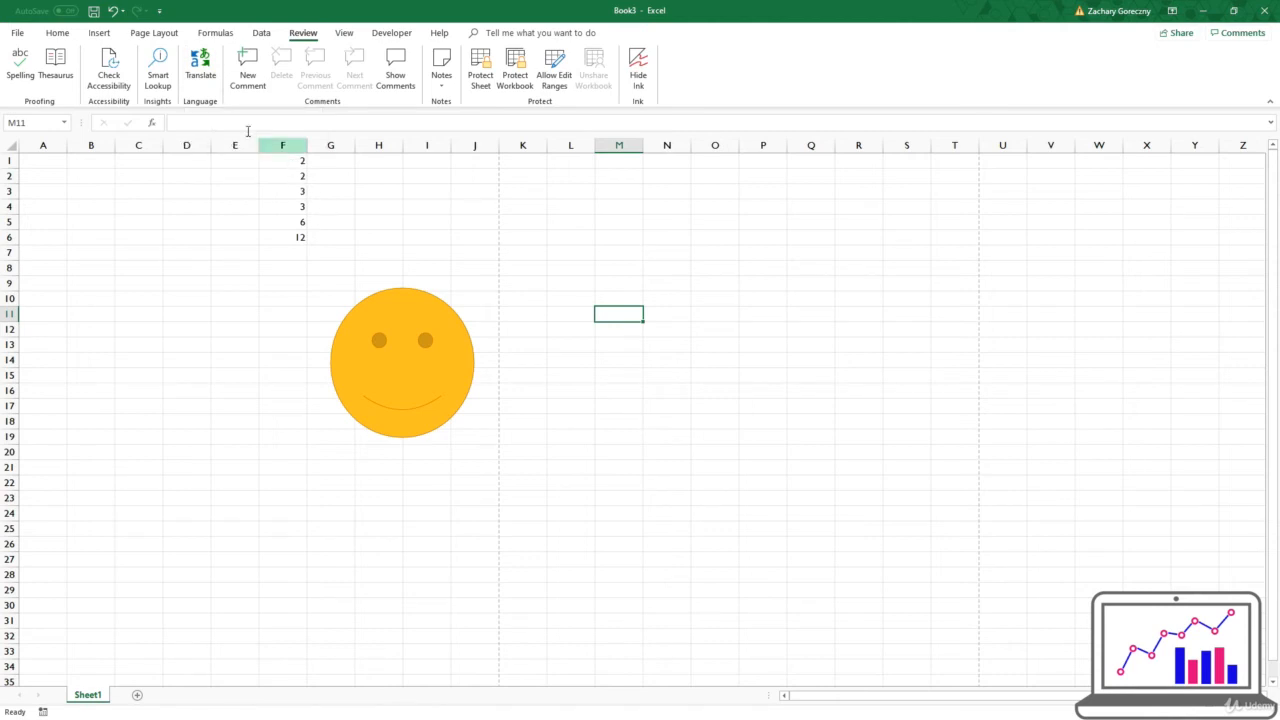
- Try the Translate feature, and dismiss the offer to turn on intelligent services
left_click(201, 80)
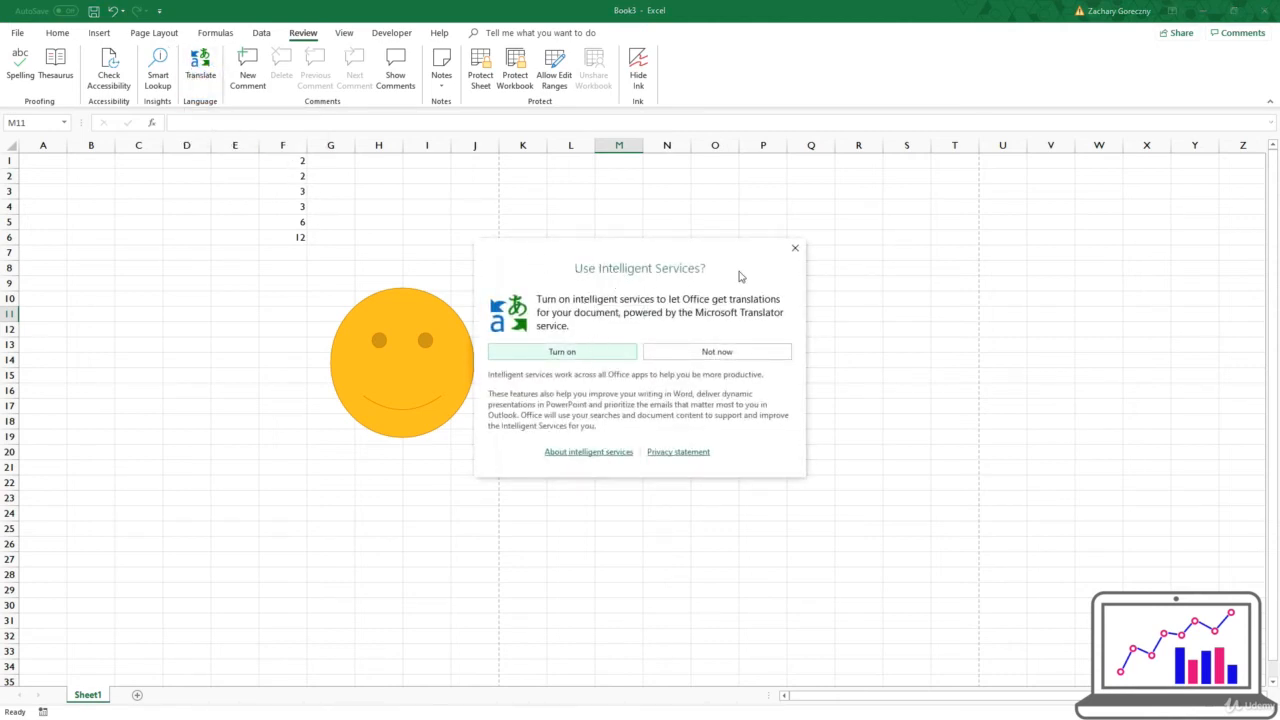
left_click(795, 247)
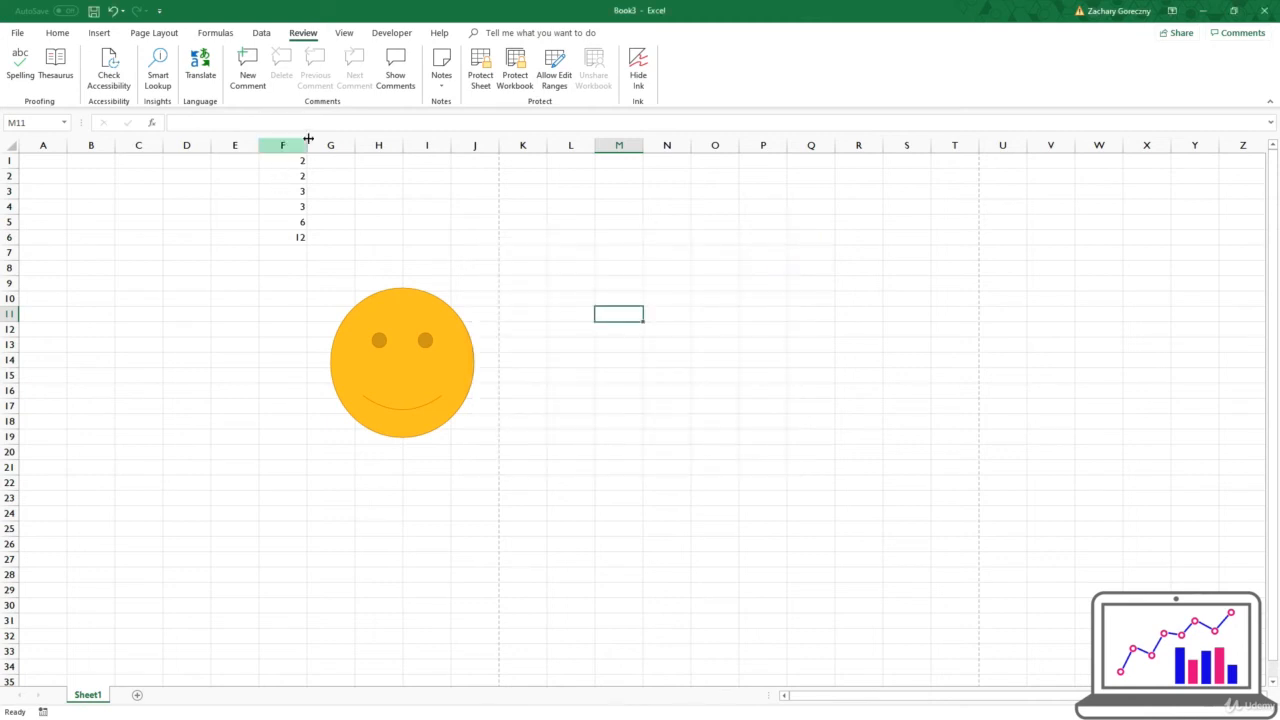
left_click_drag(265, 165, 264, 169)
left_click(260, 173)
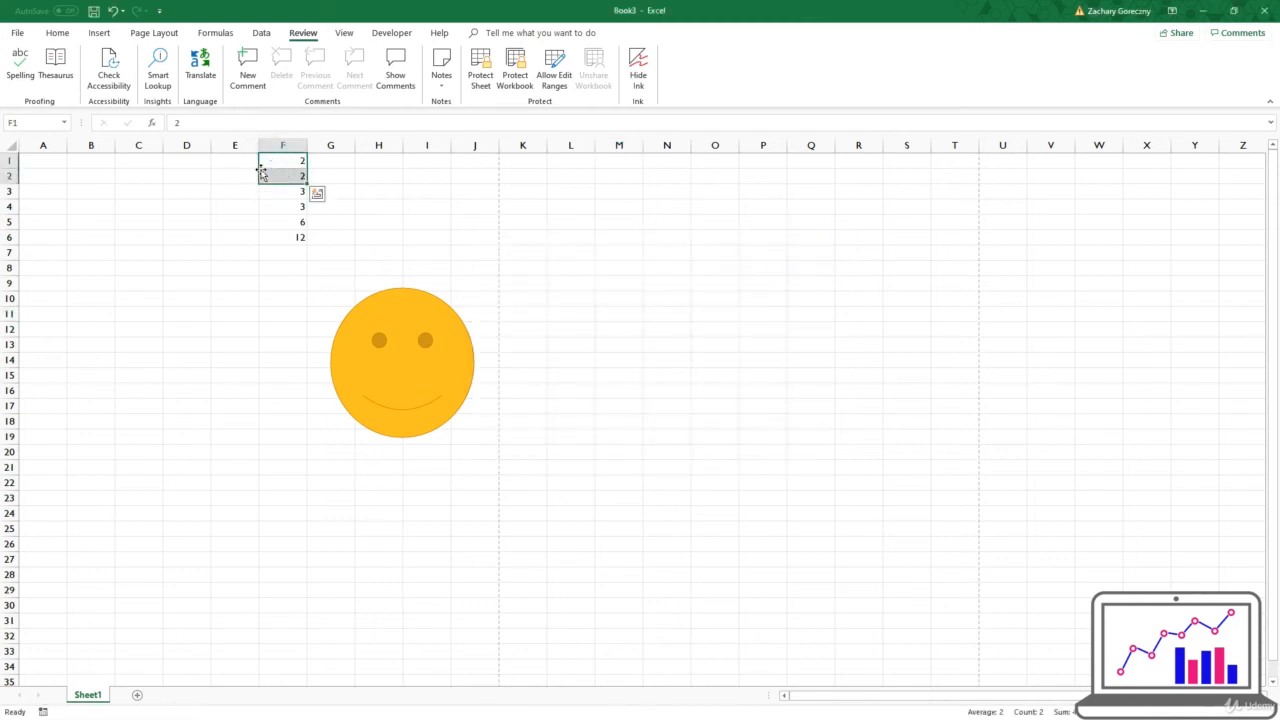
left_click(238, 176)
- Add a note reading "get better" to cell C7
left_click(136, 250)
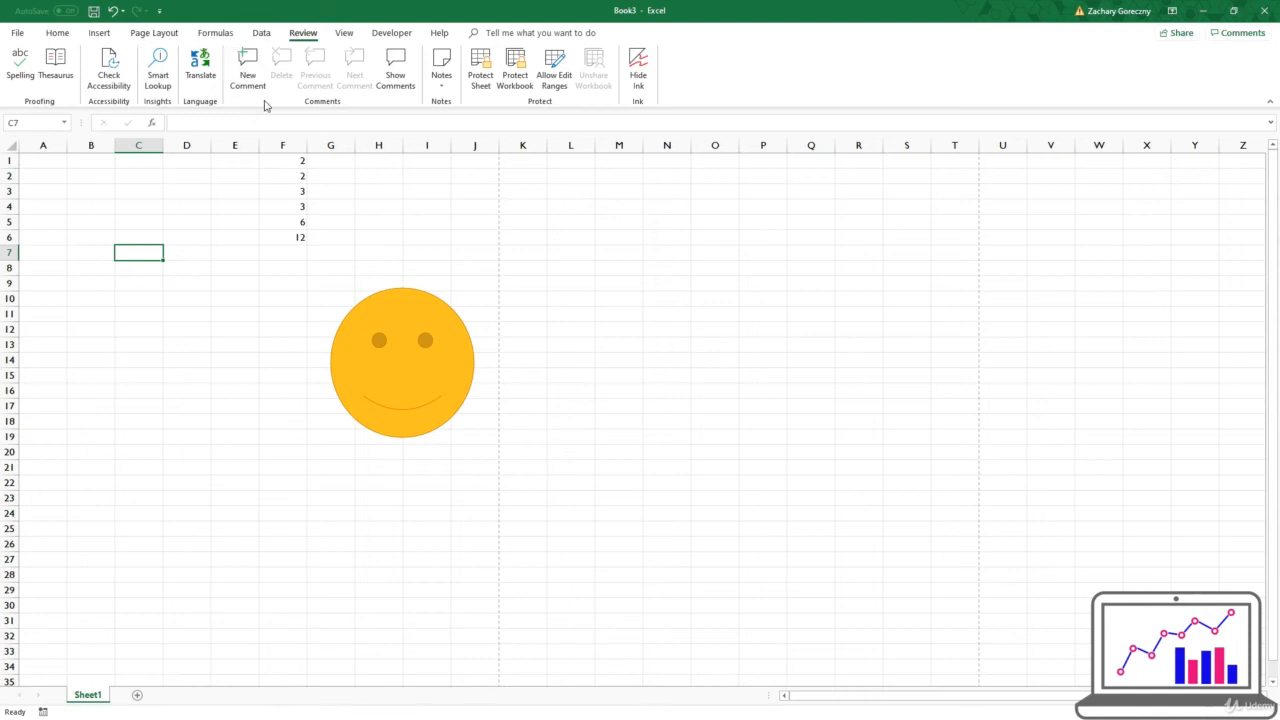
left_click(441, 70)
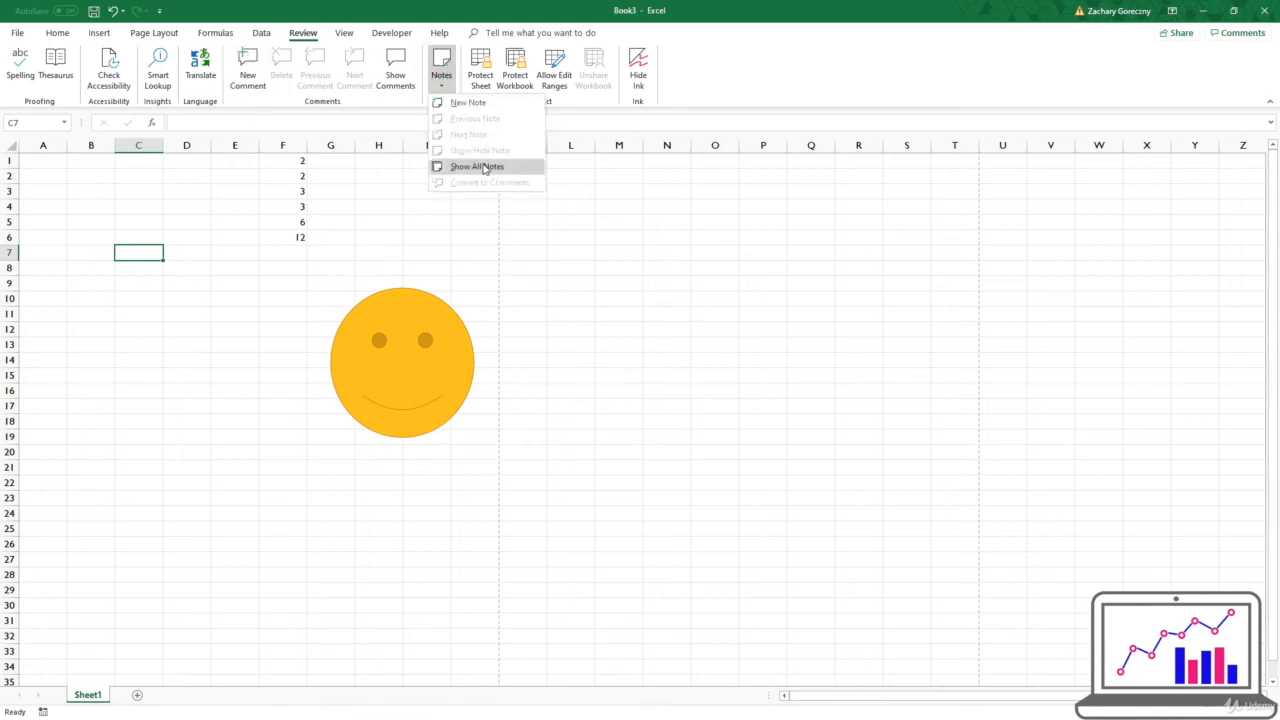
left_click(466, 102)
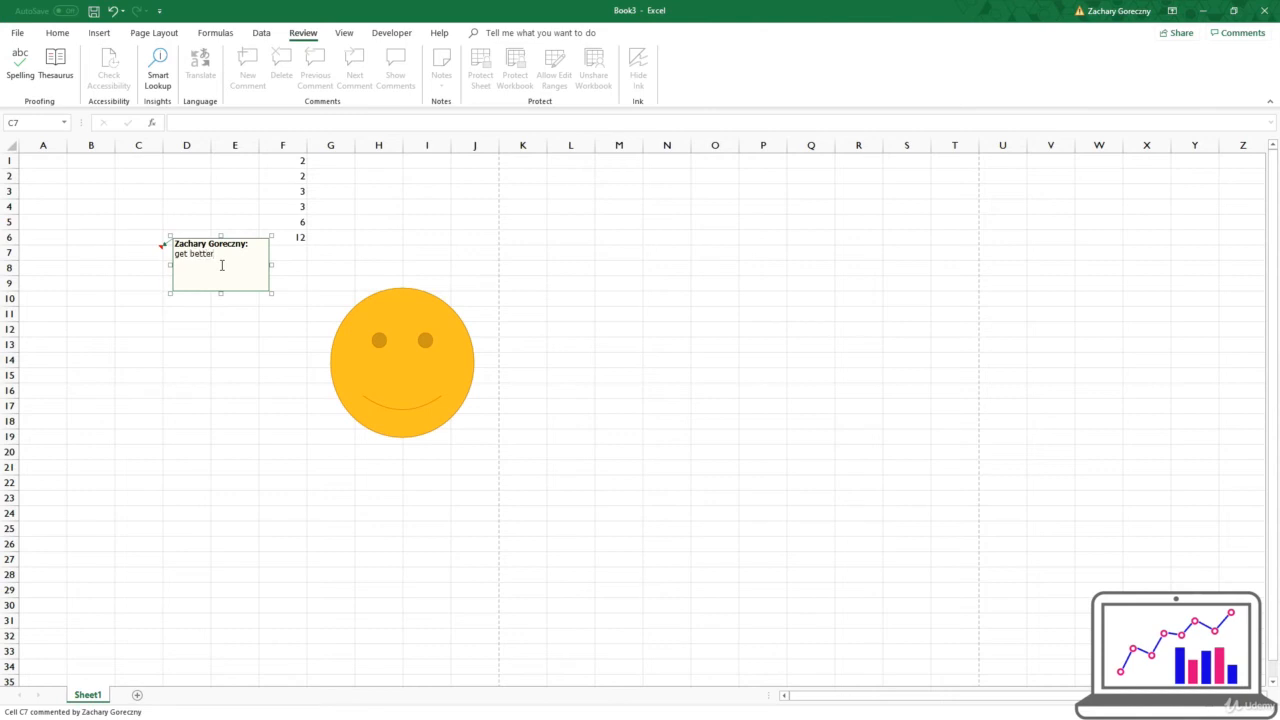
left_click(213, 418)
- Reopen the note on cell C7 for editing, and close it without changing its text
left_click(152, 247)
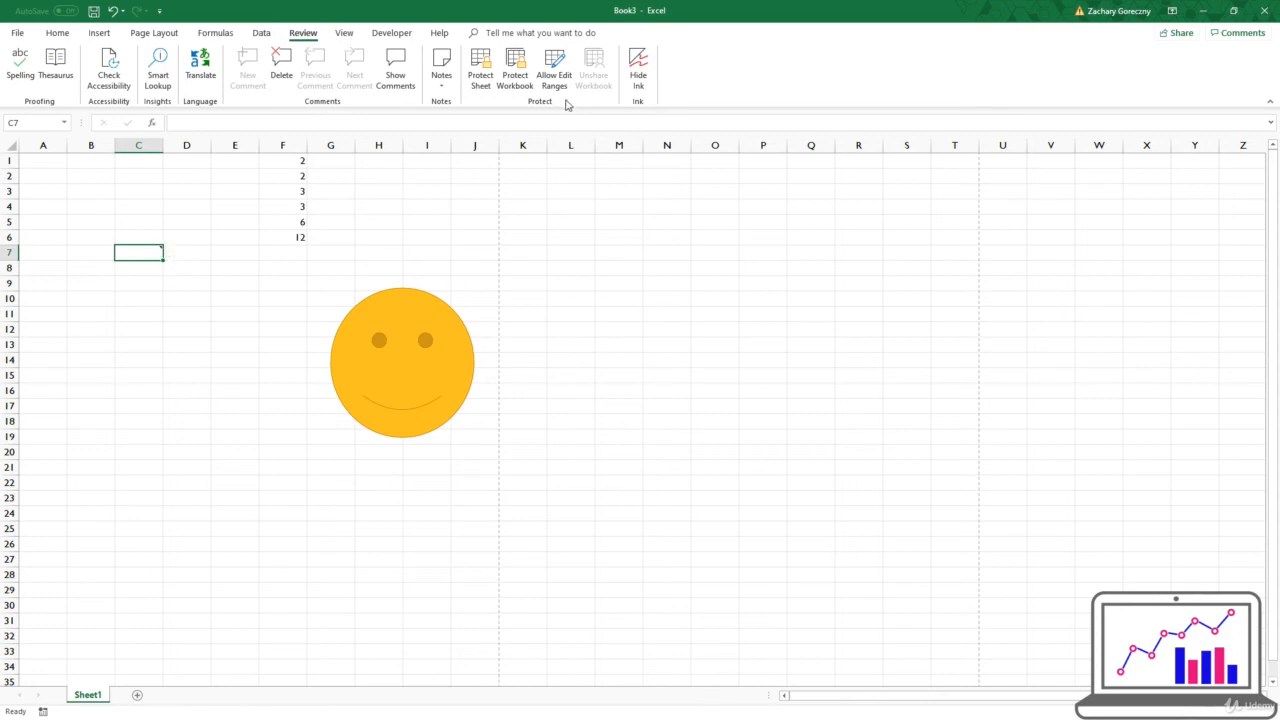
left_click(441, 72)
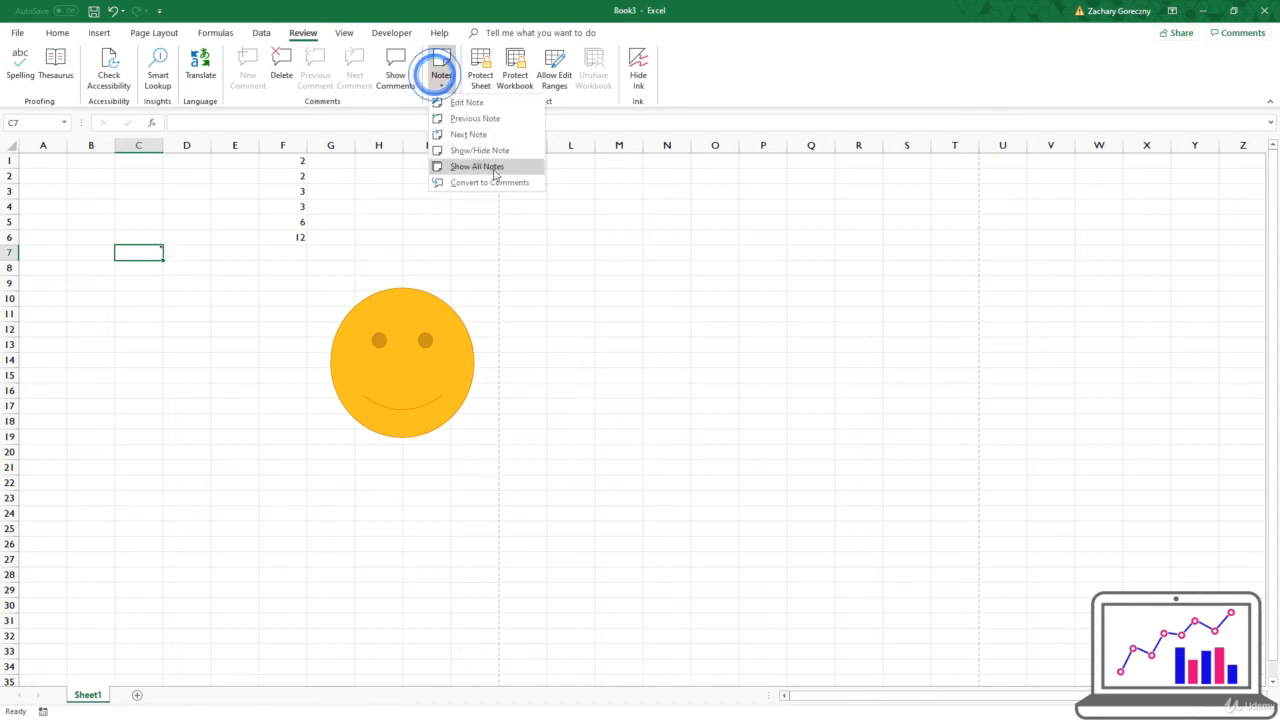
left_click(463, 101)
left_click(234, 249)
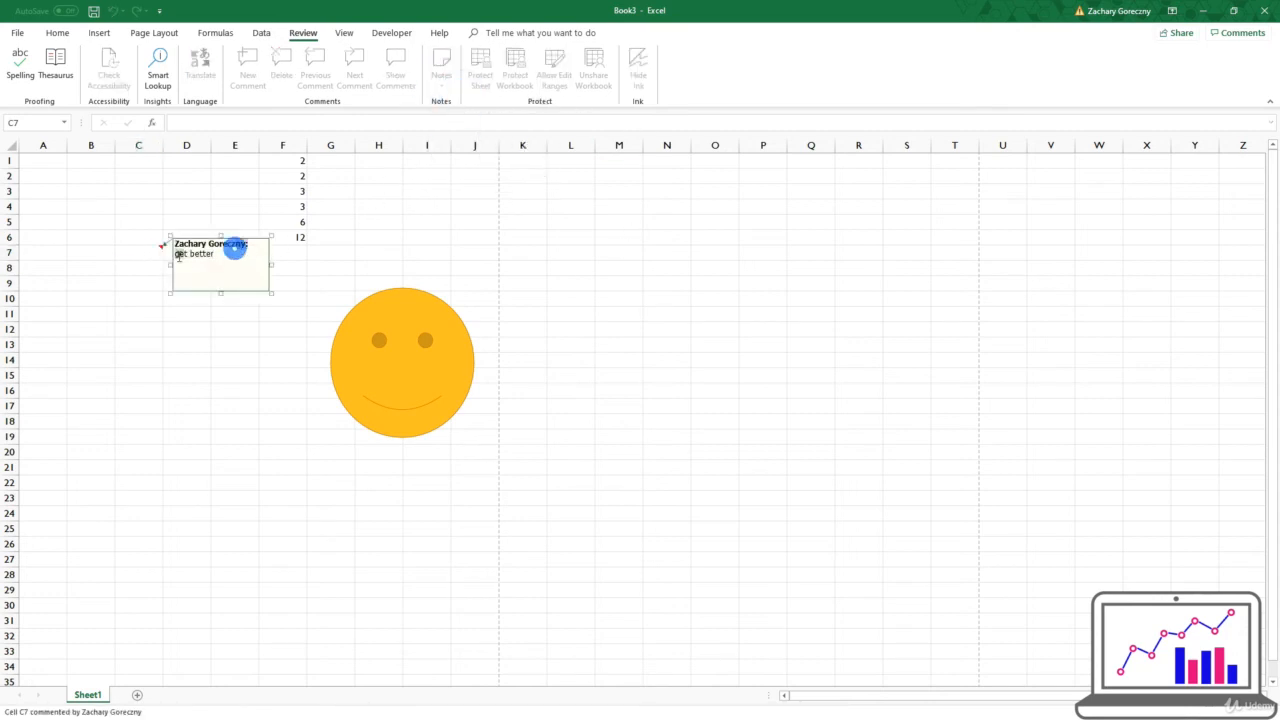
left_click(169, 346)
left_click(141, 256)
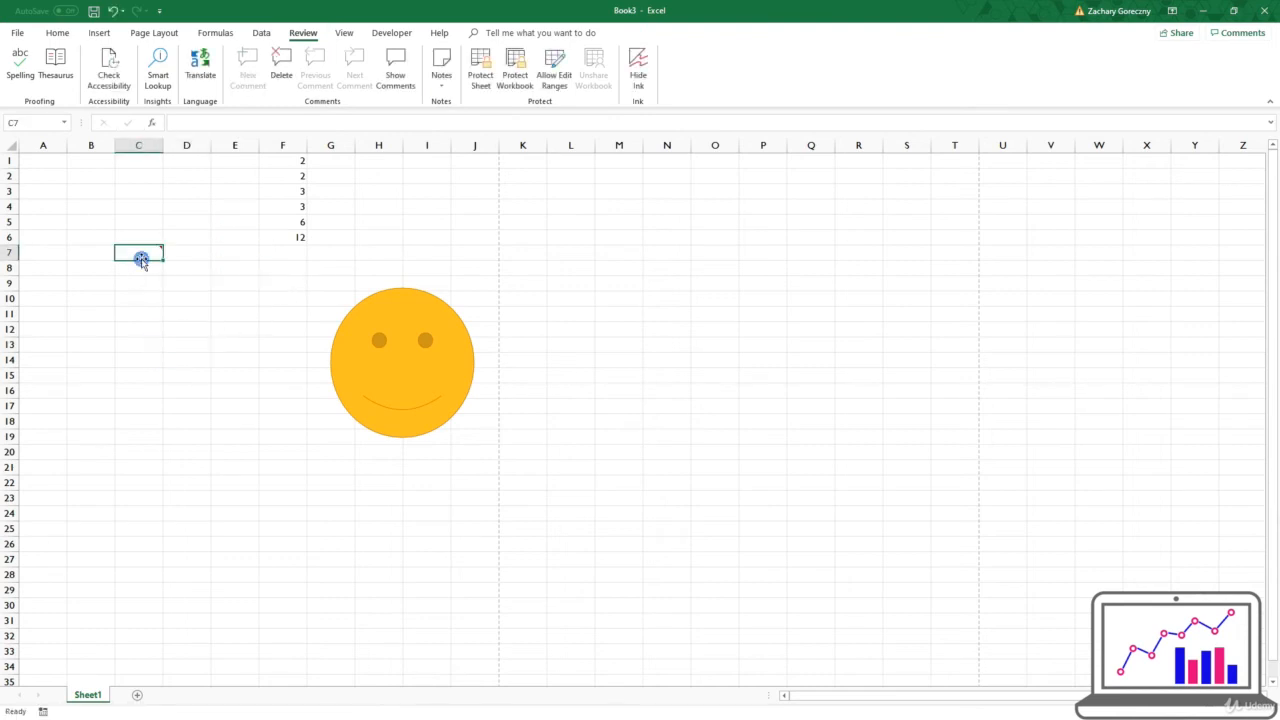
left_click(311, 209)
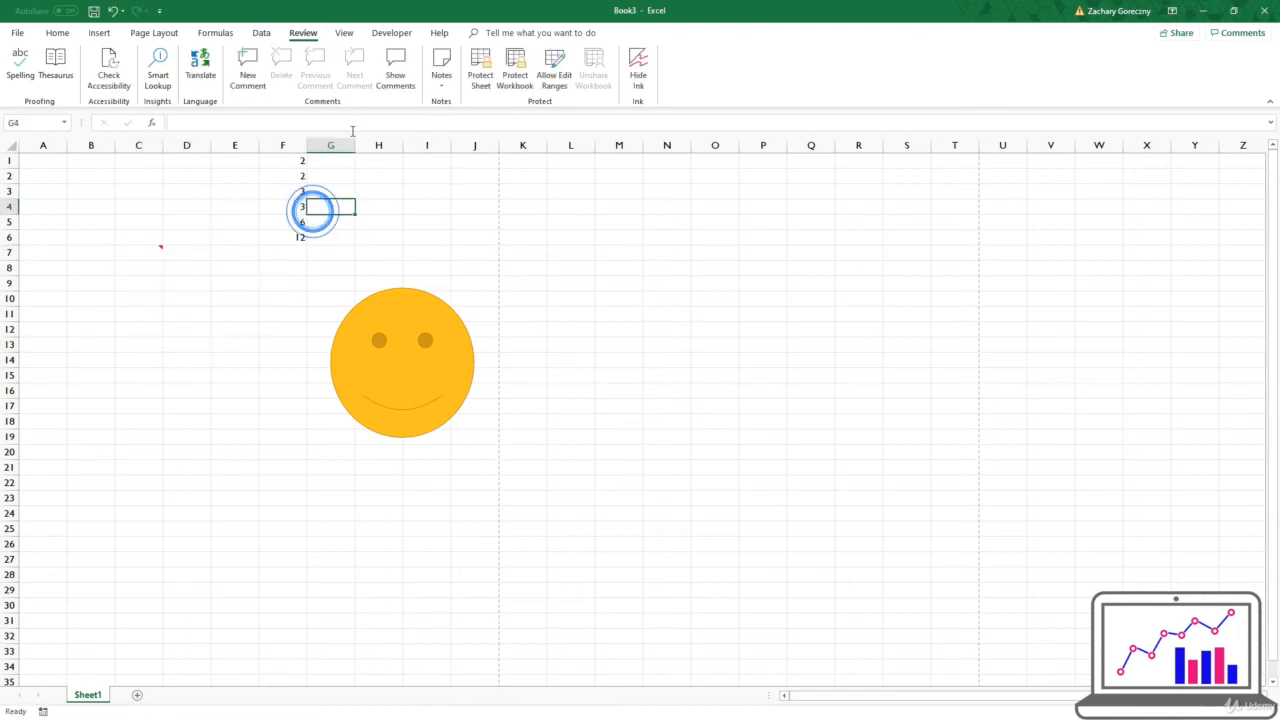
left_click(293, 173)
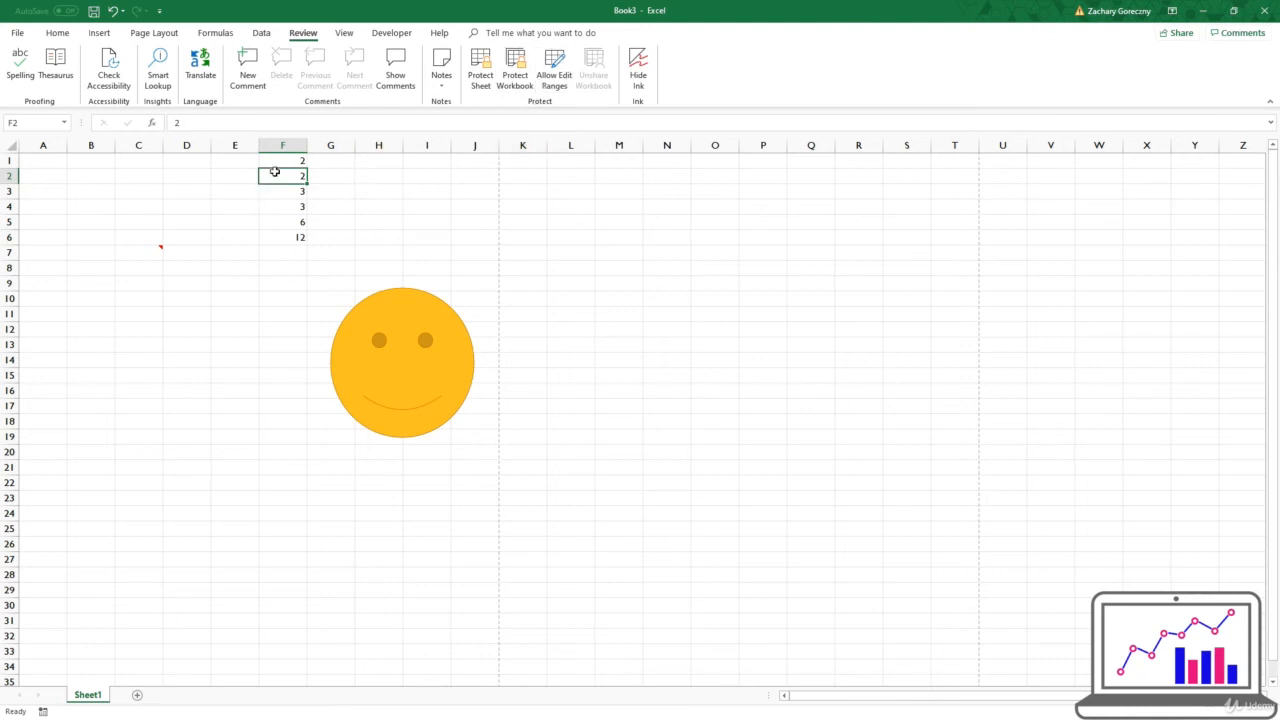
left_click_drag(279, 162, 285, 236)
left_click(285, 236)
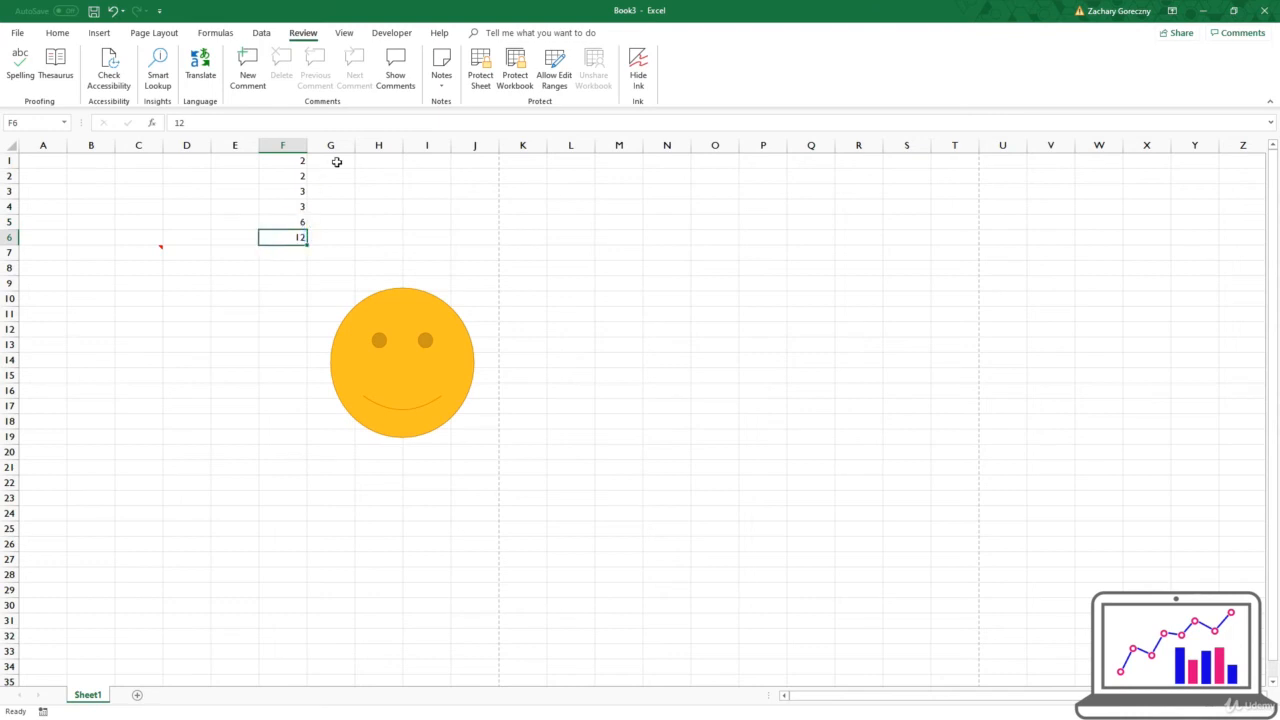
left_click_drag(279, 165, 285, 237)
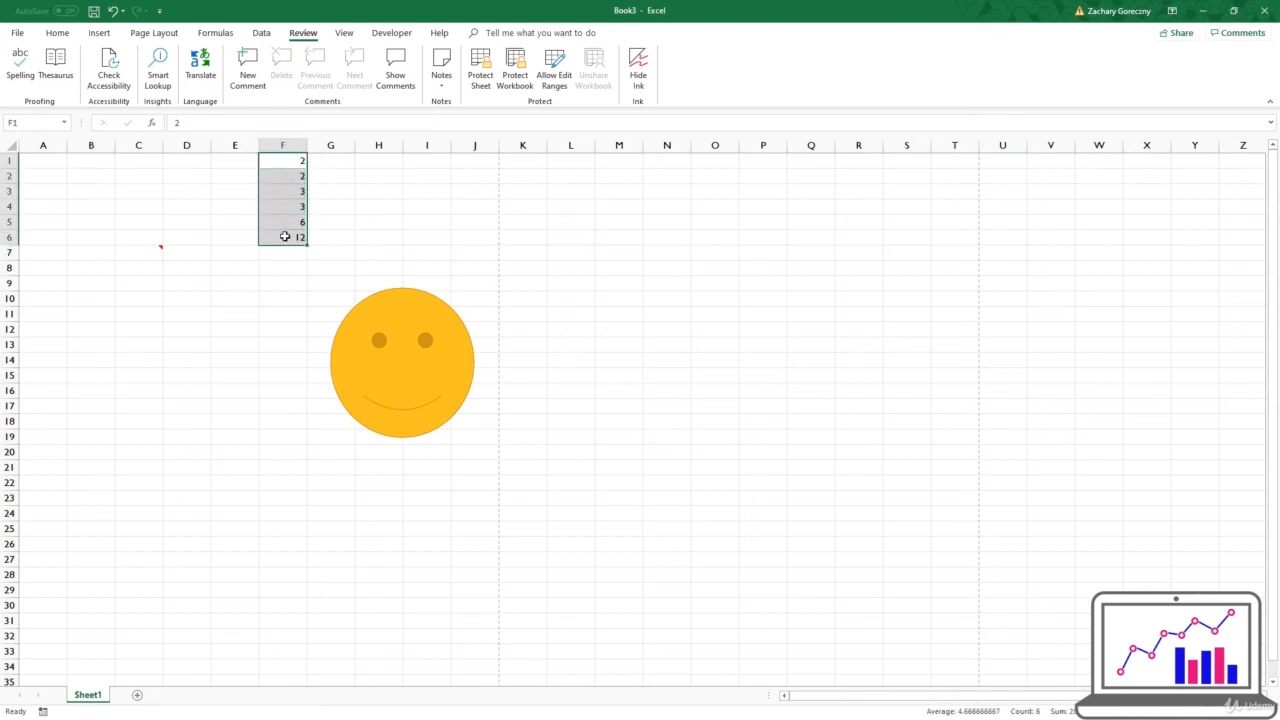
left_click(285, 236)
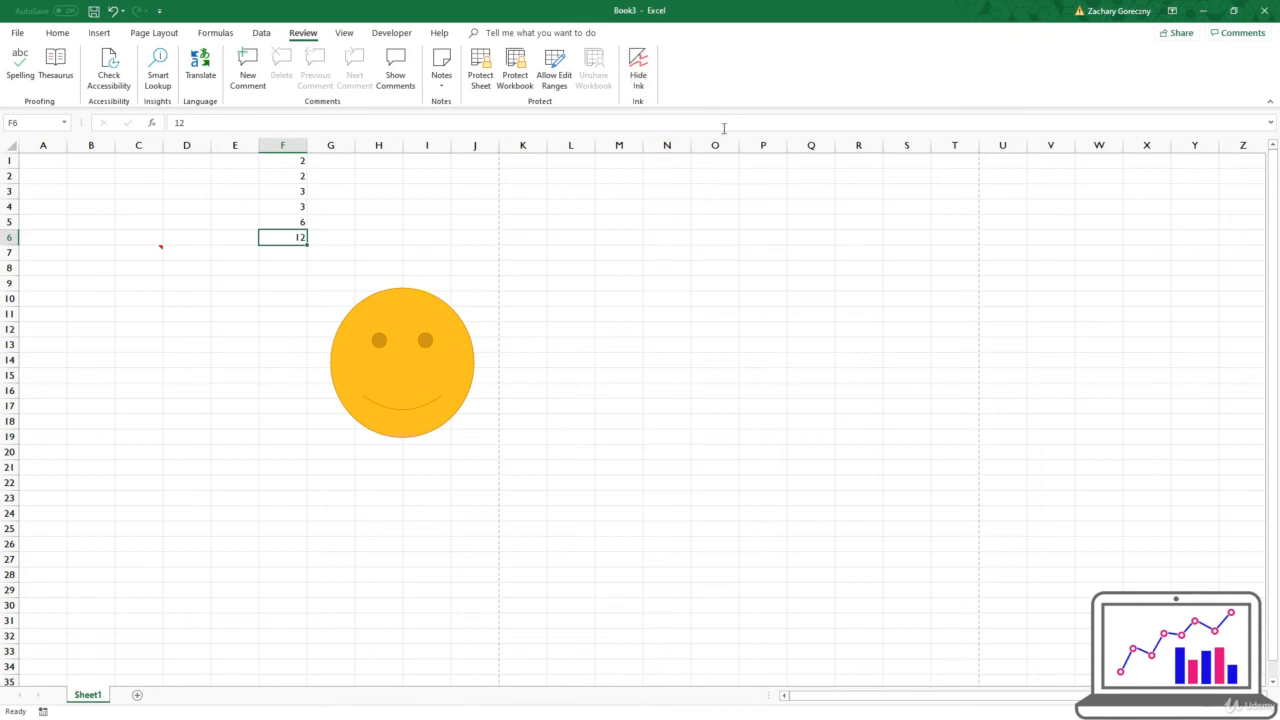
left_click(445, 270)
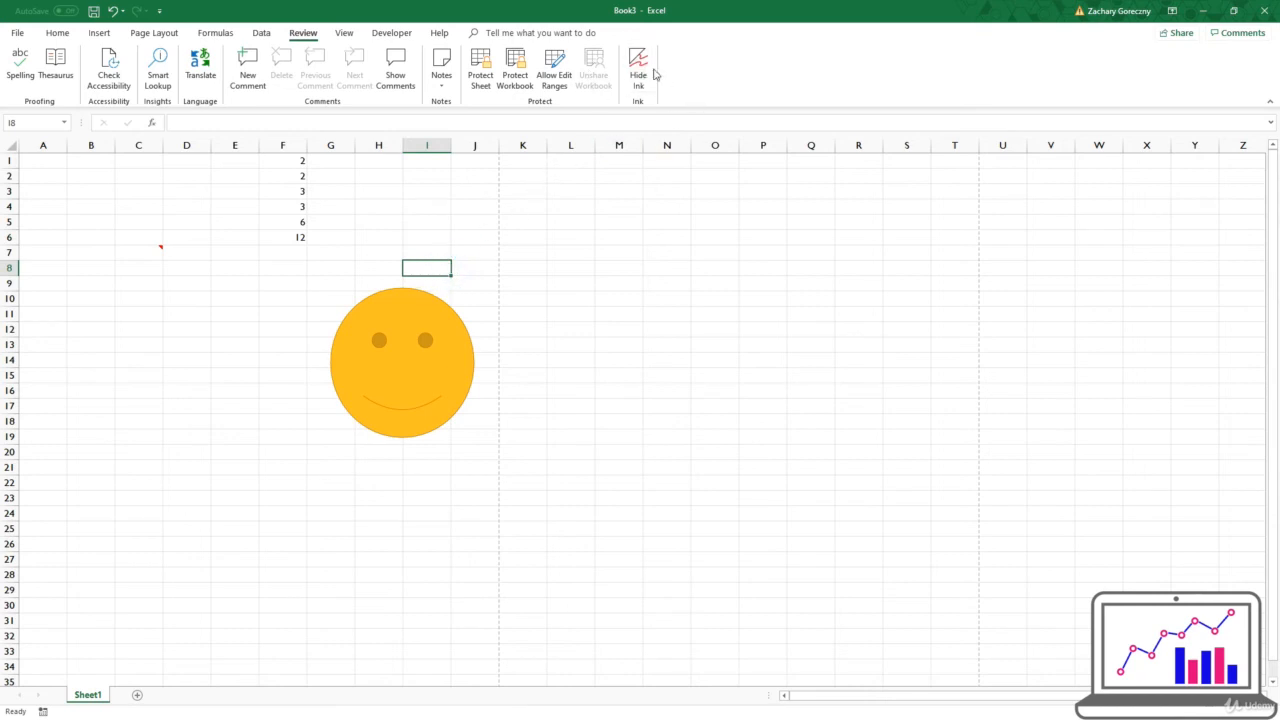
- Display the worksheet in Page Break Preview, and inspect the smiley face, the column F numbers and the C7 note there
left_click(343, 33)
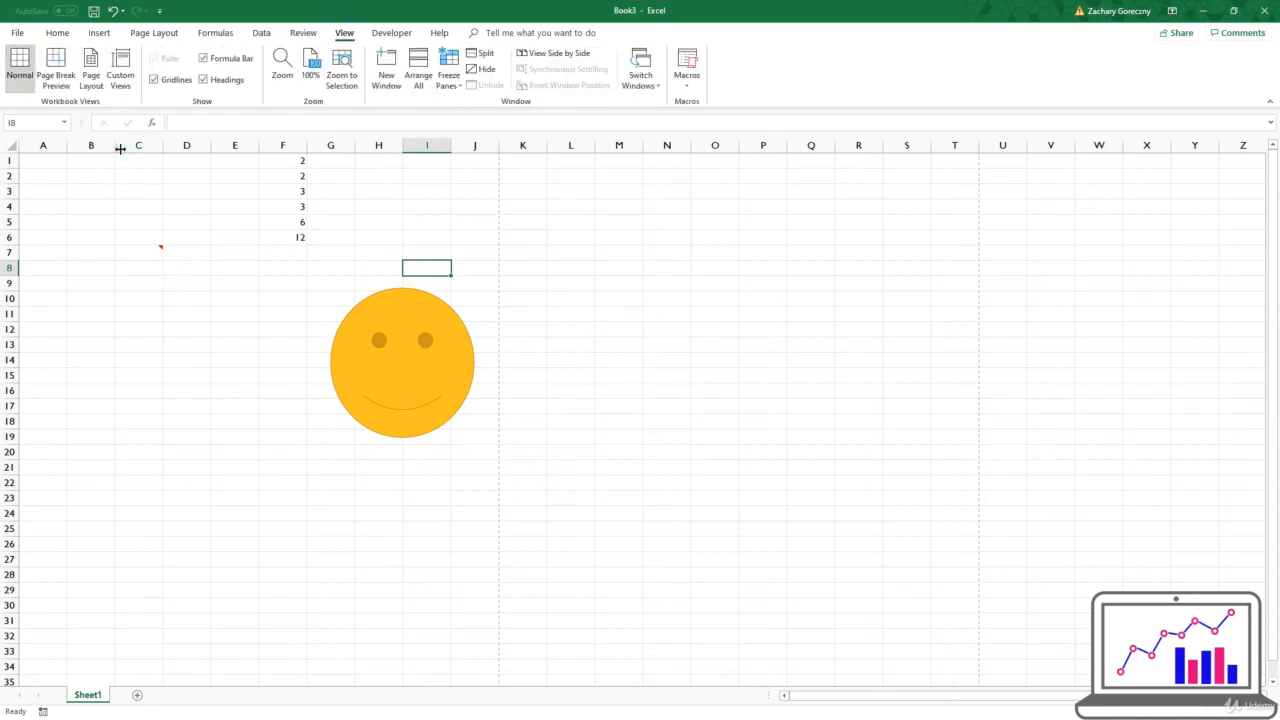
left_click(55, 75)
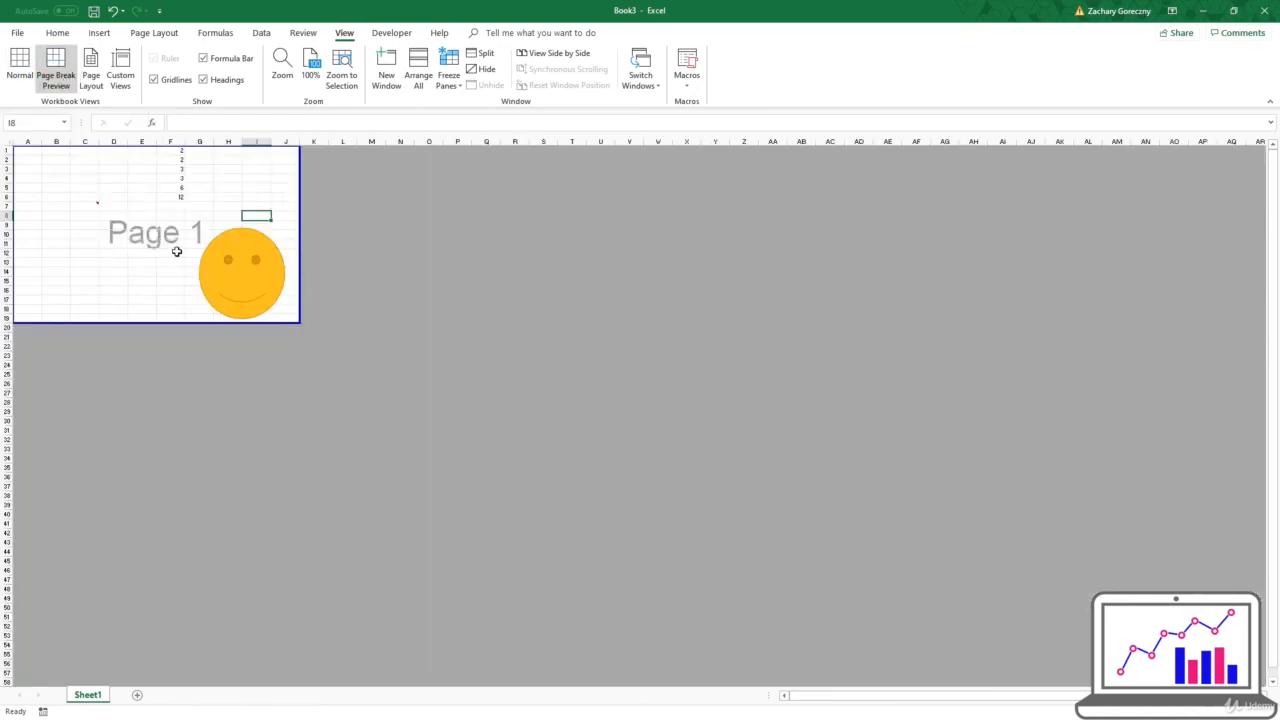
left_click(240, 264)
left_click(145, 177)
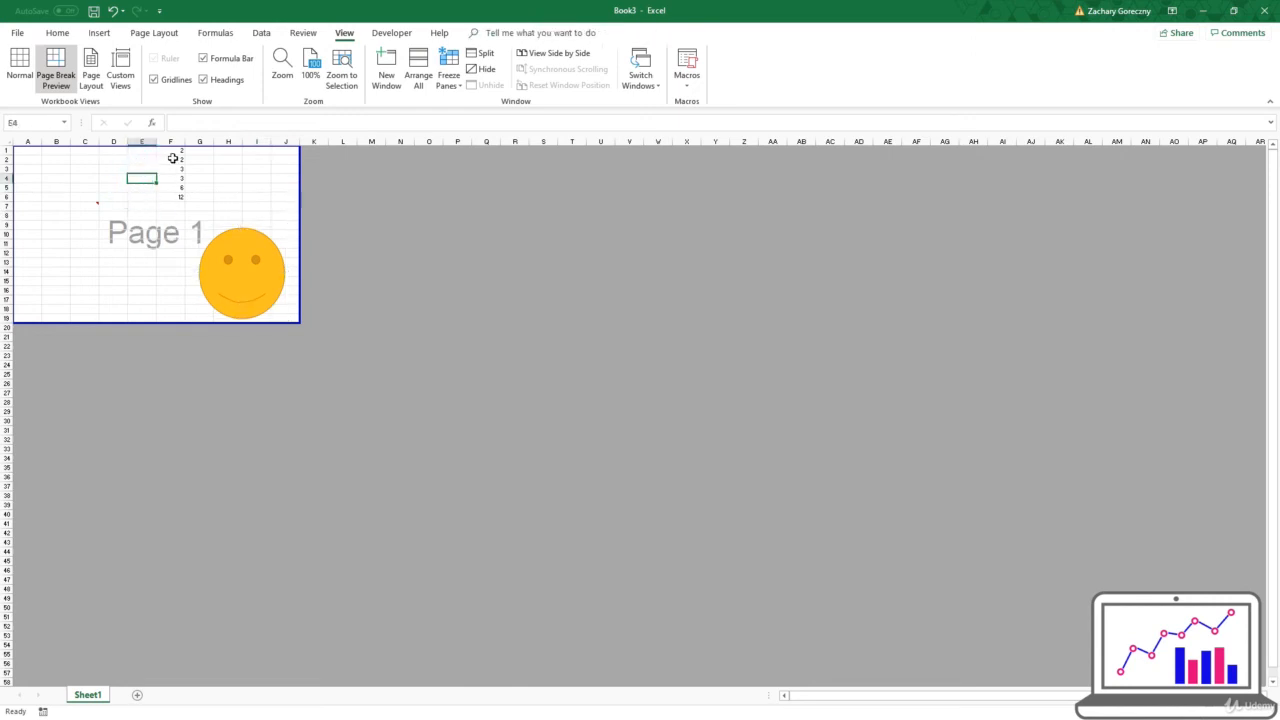
left_click_drag(173, 154, 197, 266)
left_click(93, 207)
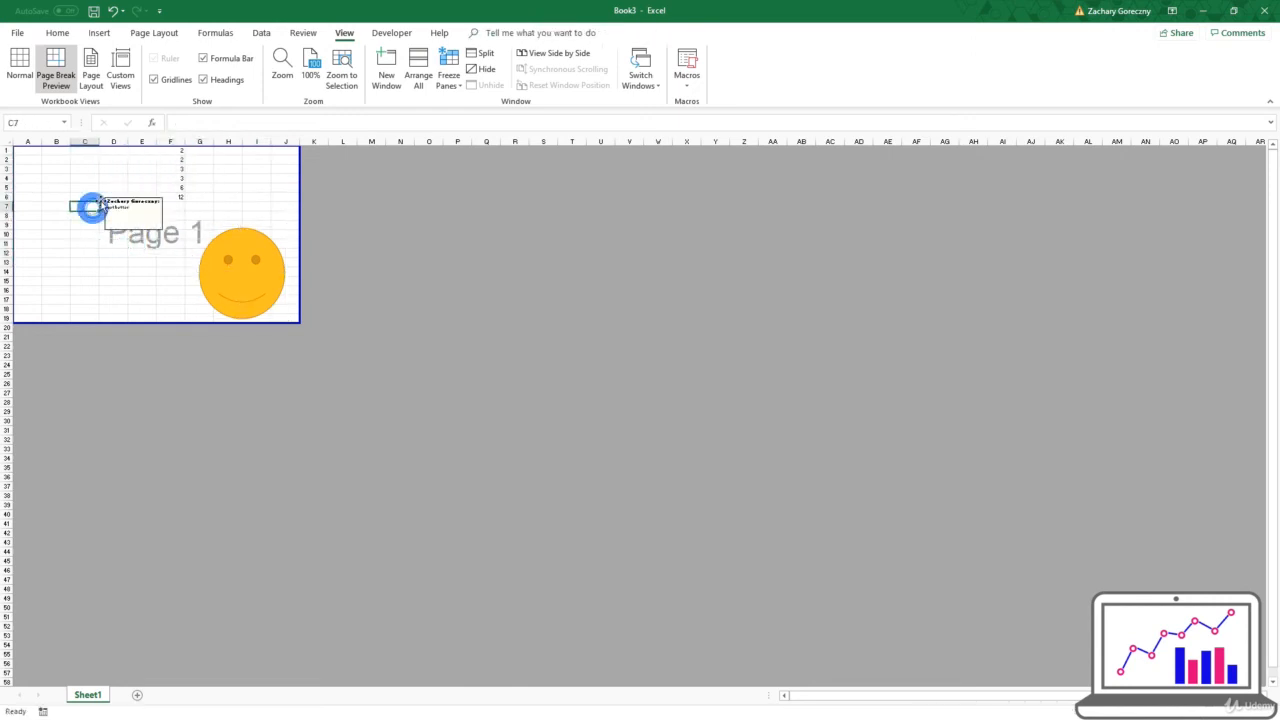
- Display the worksheet in Page Layout view, and examine how its content spreads over the printed pages
left_click(90, 68)
scroll(540, 410, "down", 5)
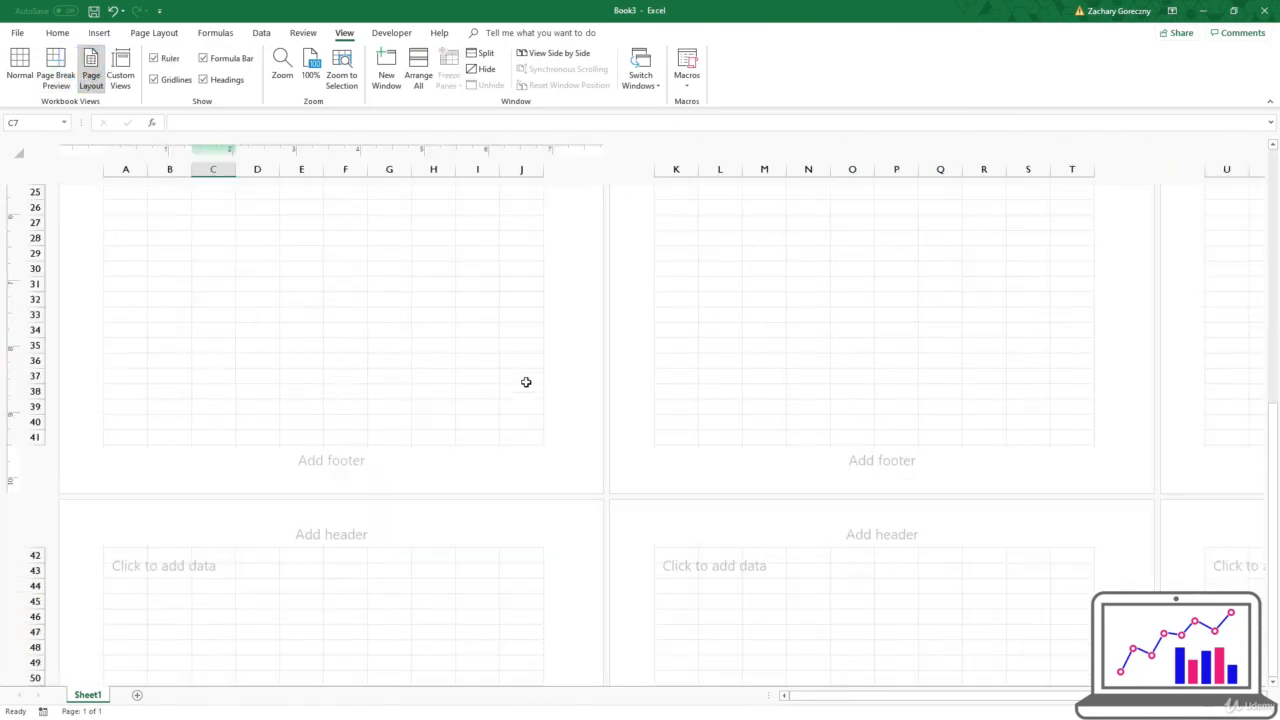
scroll(551, 449, "up", 5)
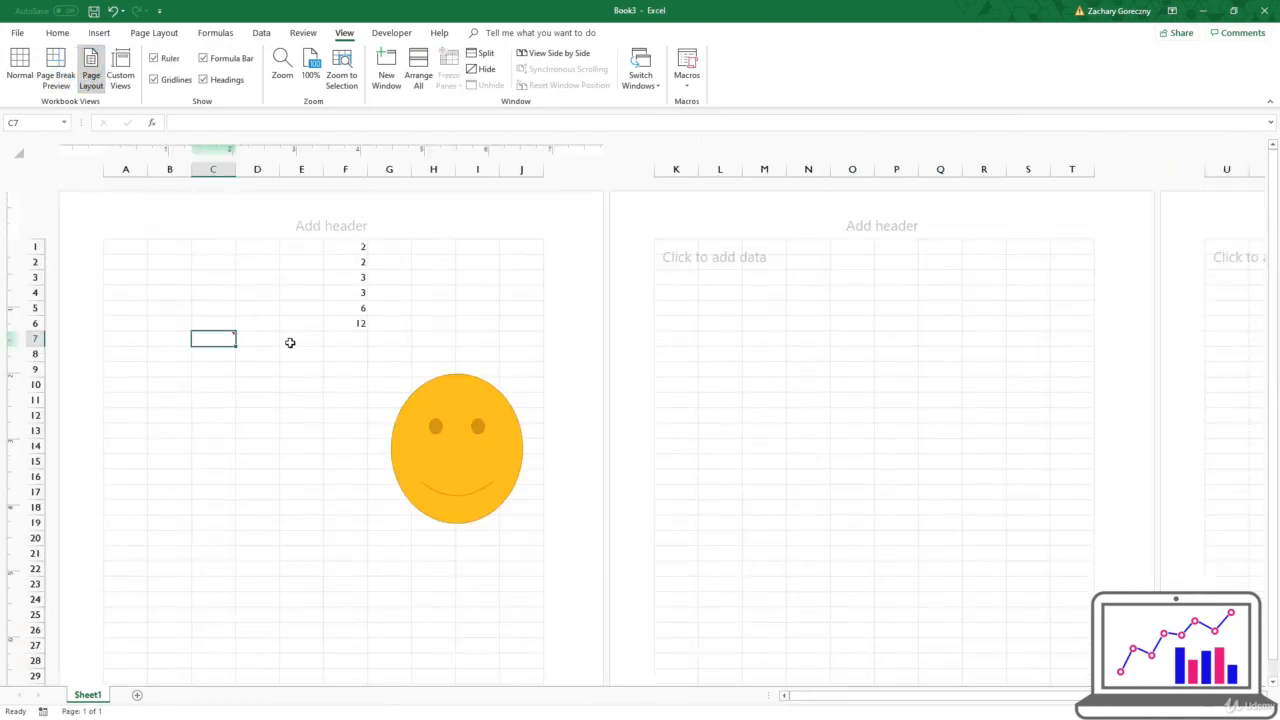
mouse_move(135, 253)
left_mouse_down()
mouse_move(363, 366)
mouse_move(540, 551)
left_mouse_up()
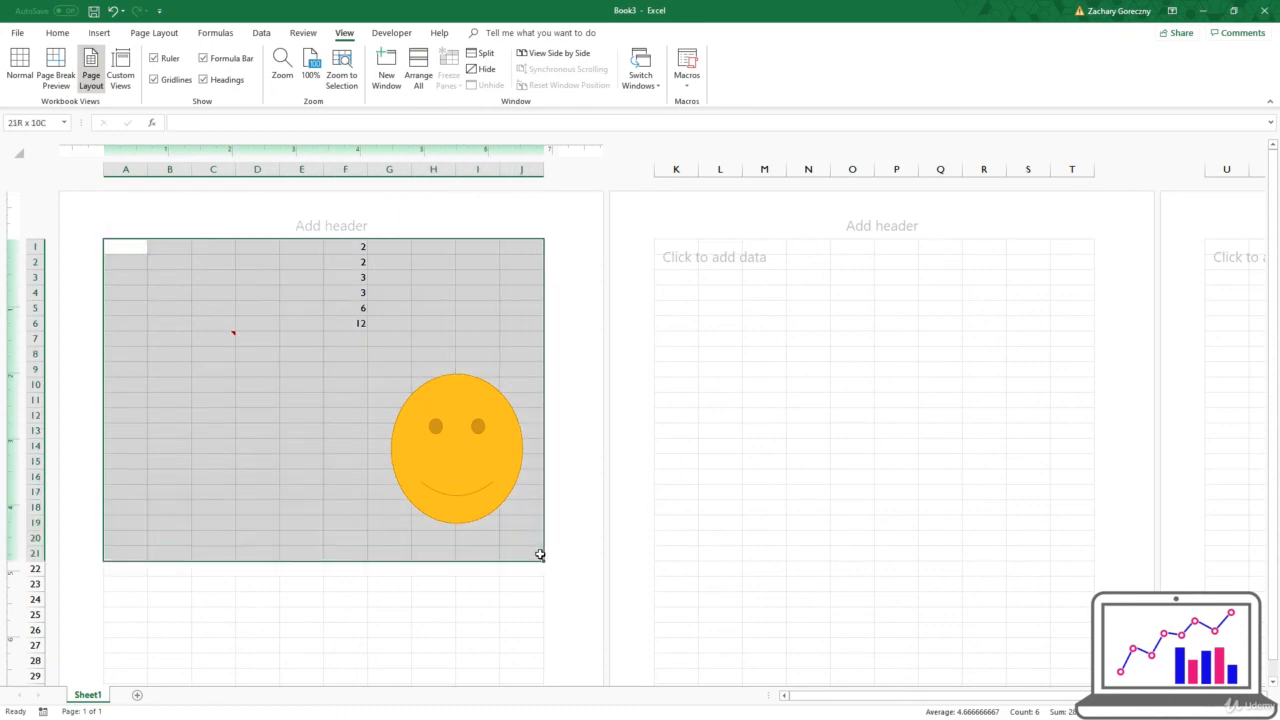
left_click(521, 553)
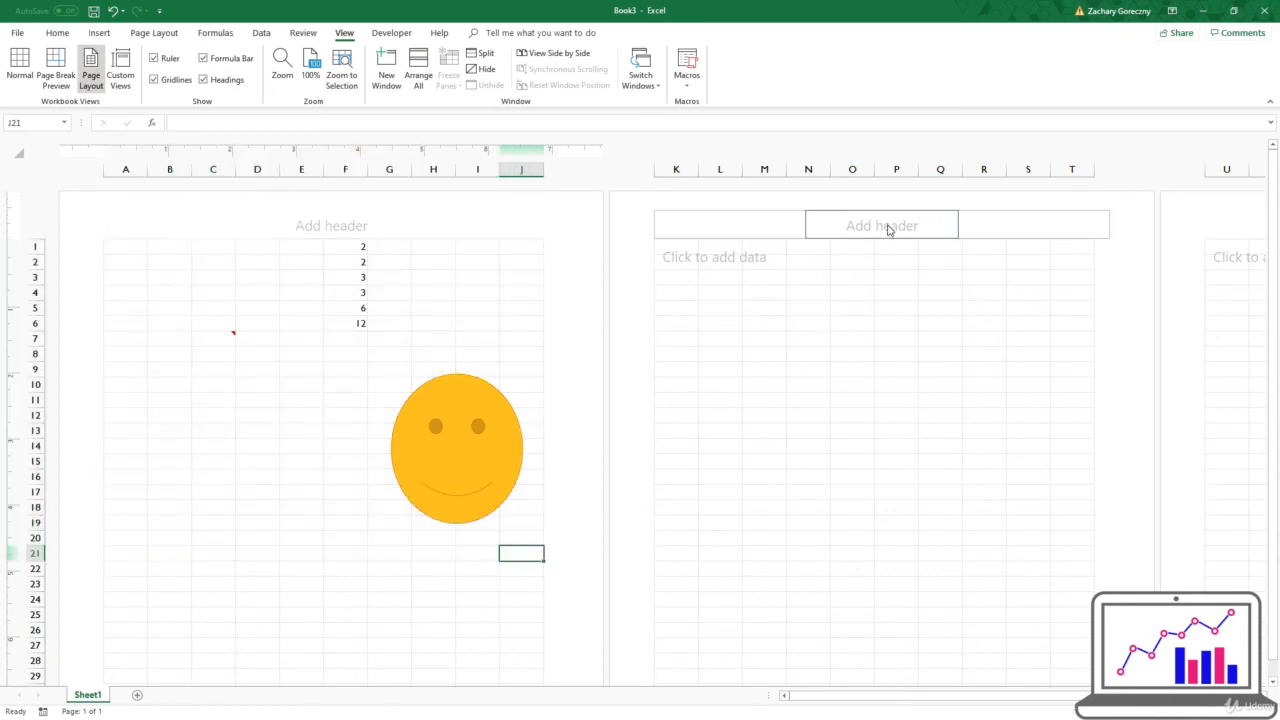
scroll(887, 229, "down", 5)
scroll(691, 291, "up", 5)
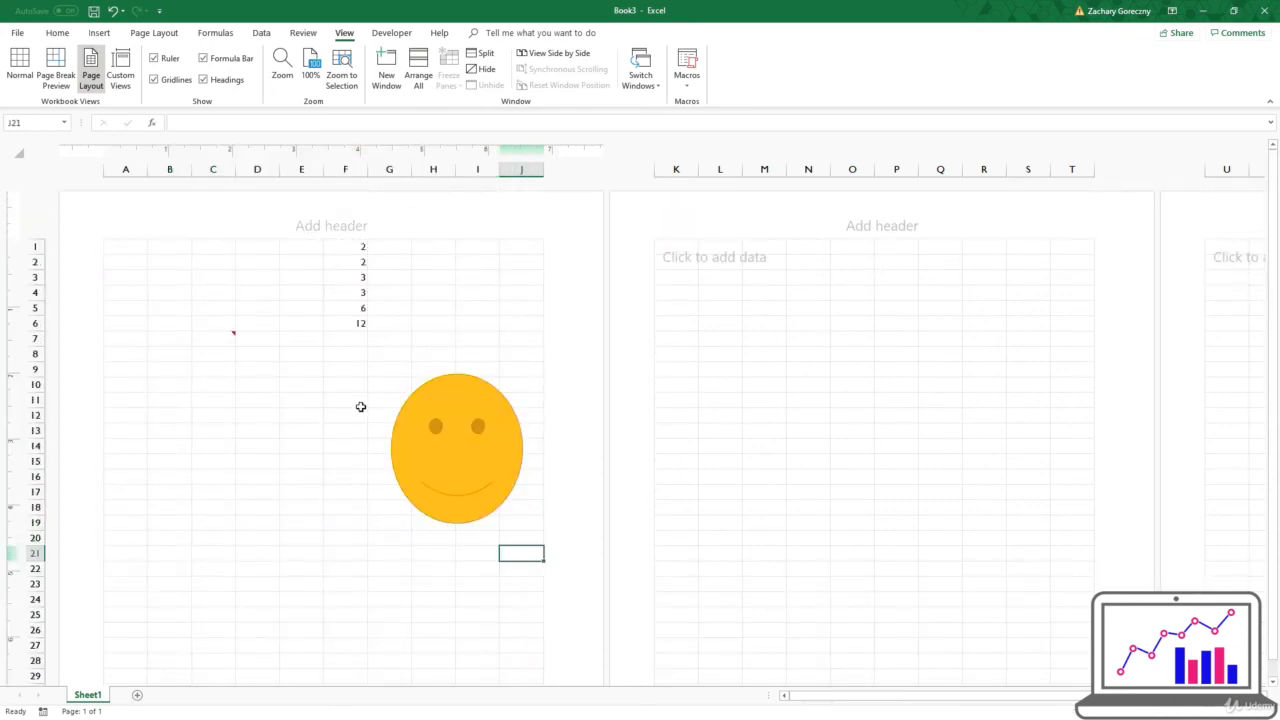
scroll(361, 407, "down", 5)
scroll(691, 391, "up", 5)
- Check the workbook's list of custom views, close it, and return the worksheet to Normal view
left_click(120, 70)
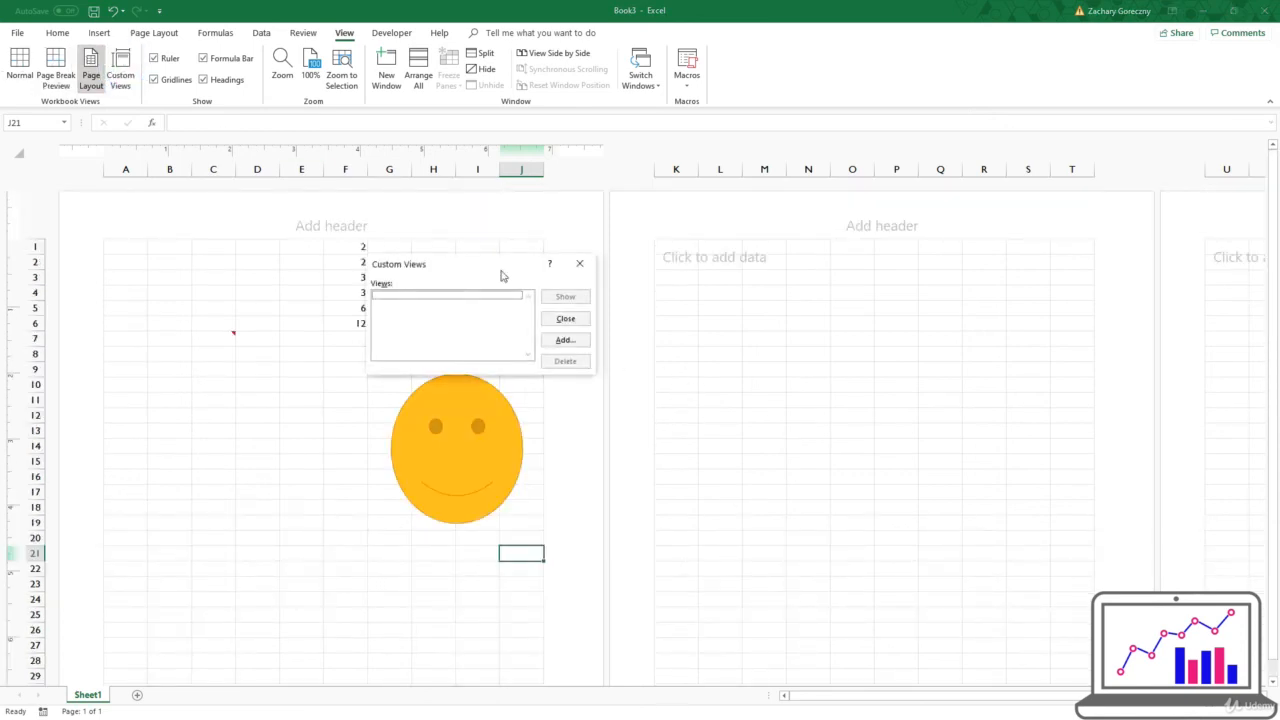
left_click(583, 327)
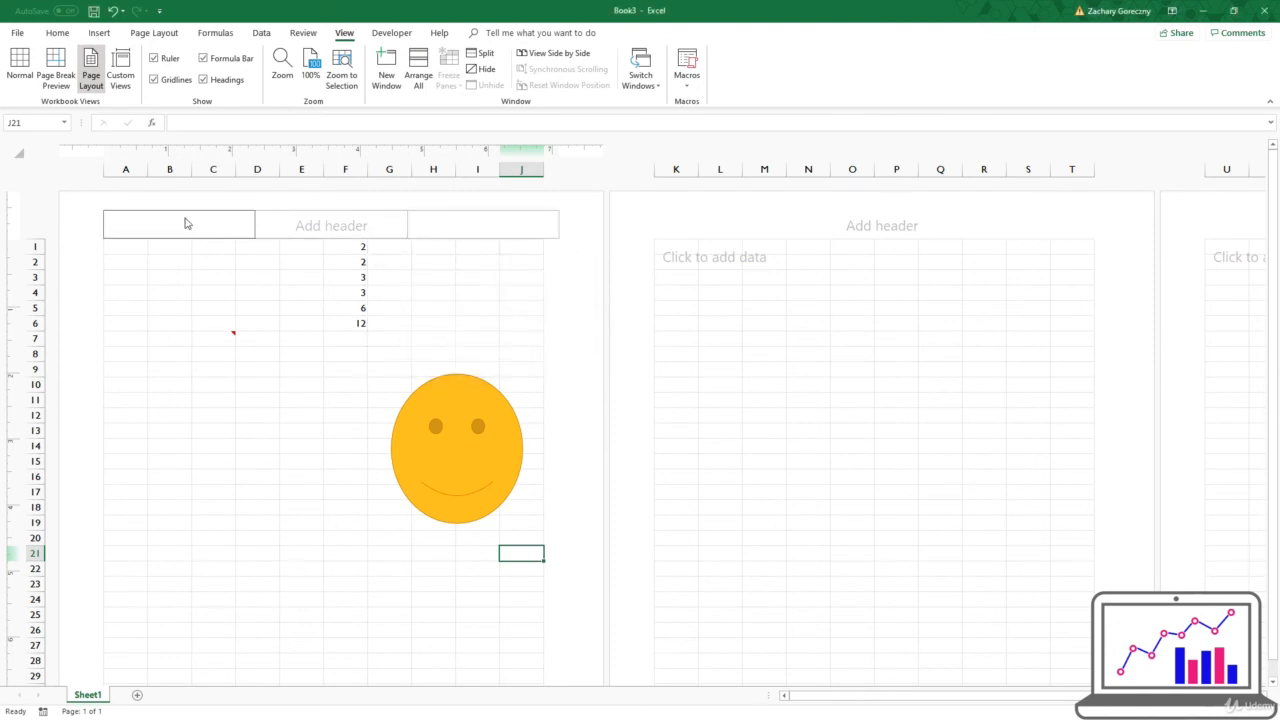
left_click(20, 68)
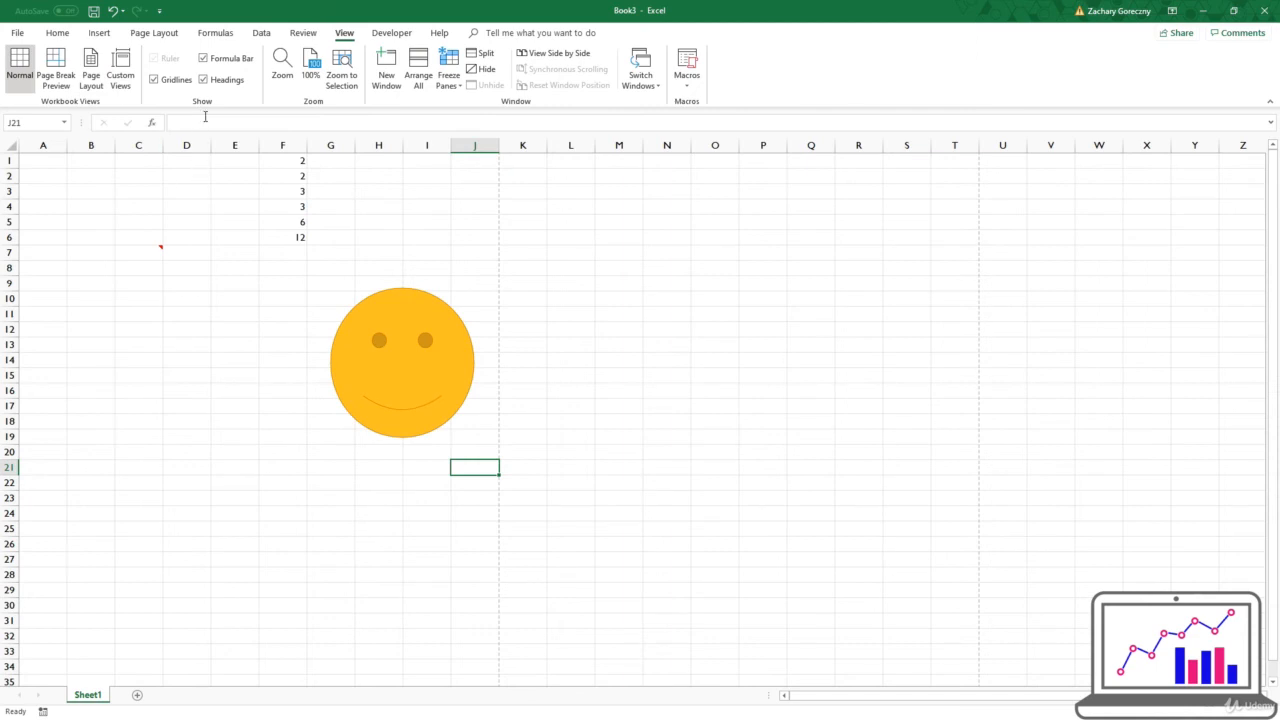
- Hide and restore the gridlines, and do the same with the formula bar
left_click(167, 79)
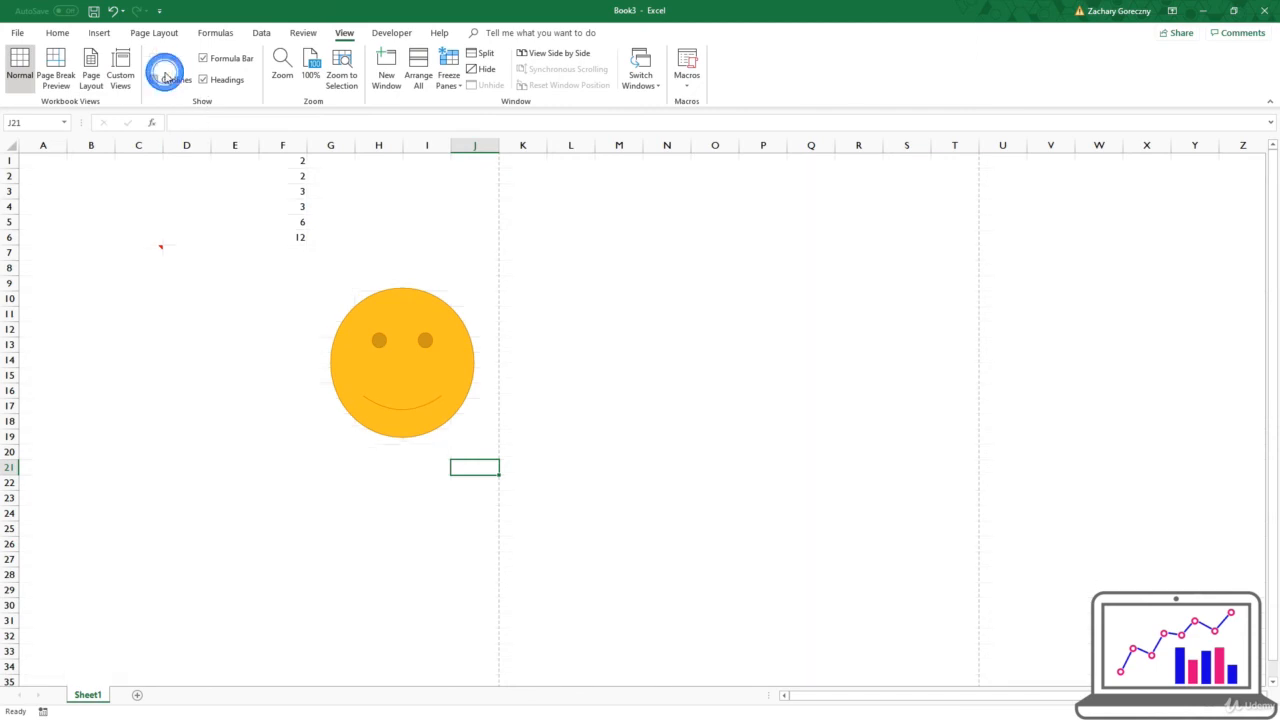
left_click(167, 79)
left_click(221, 61)
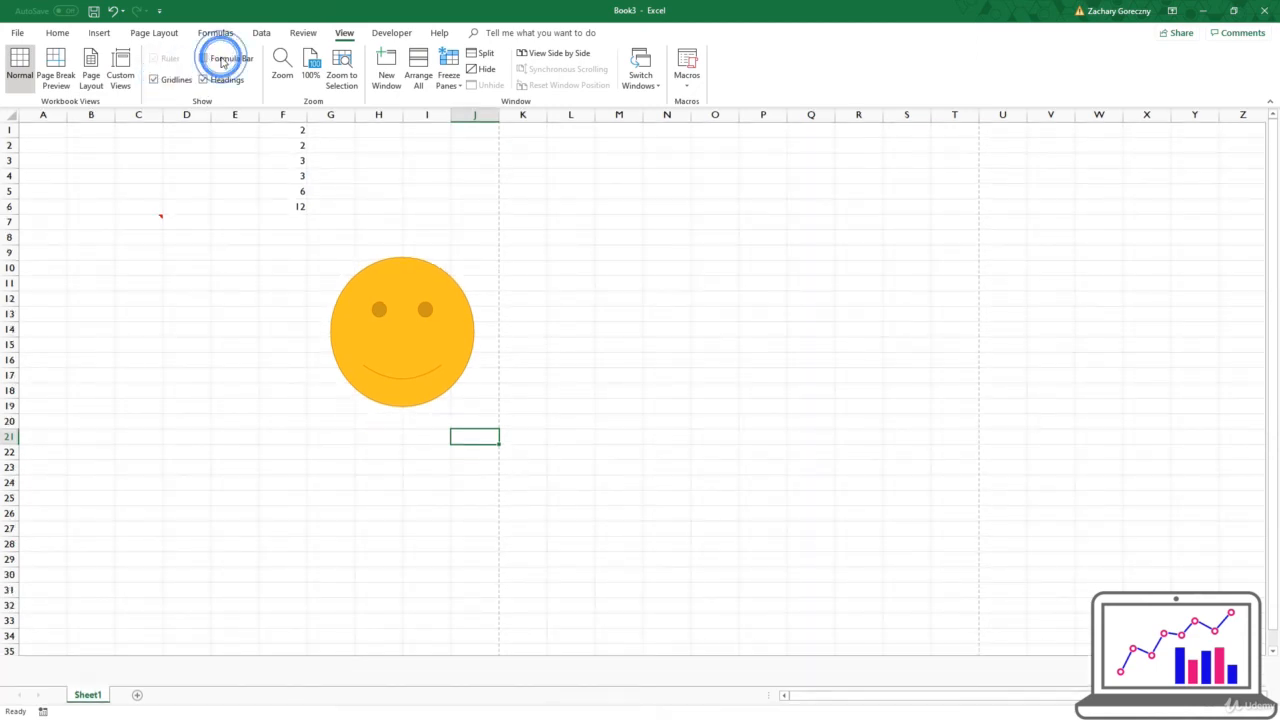
left_click(221, 61)
left_click(219, 120)
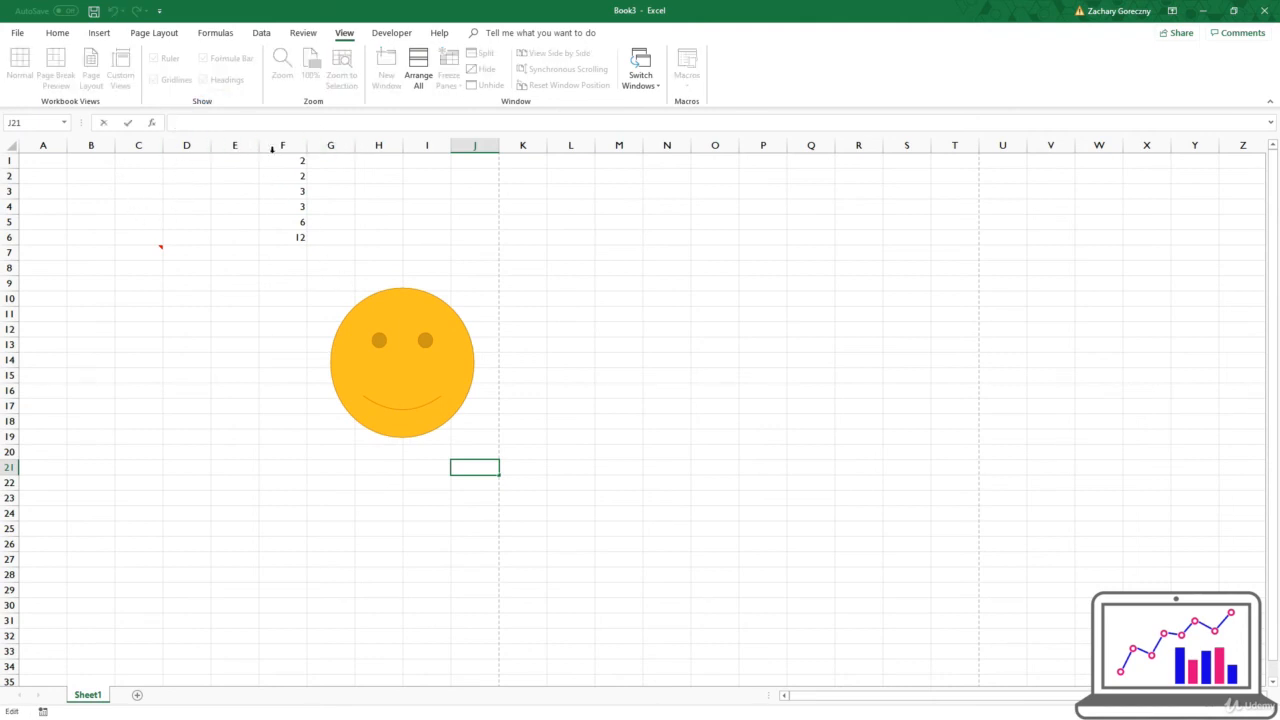
left_click(290, 204)
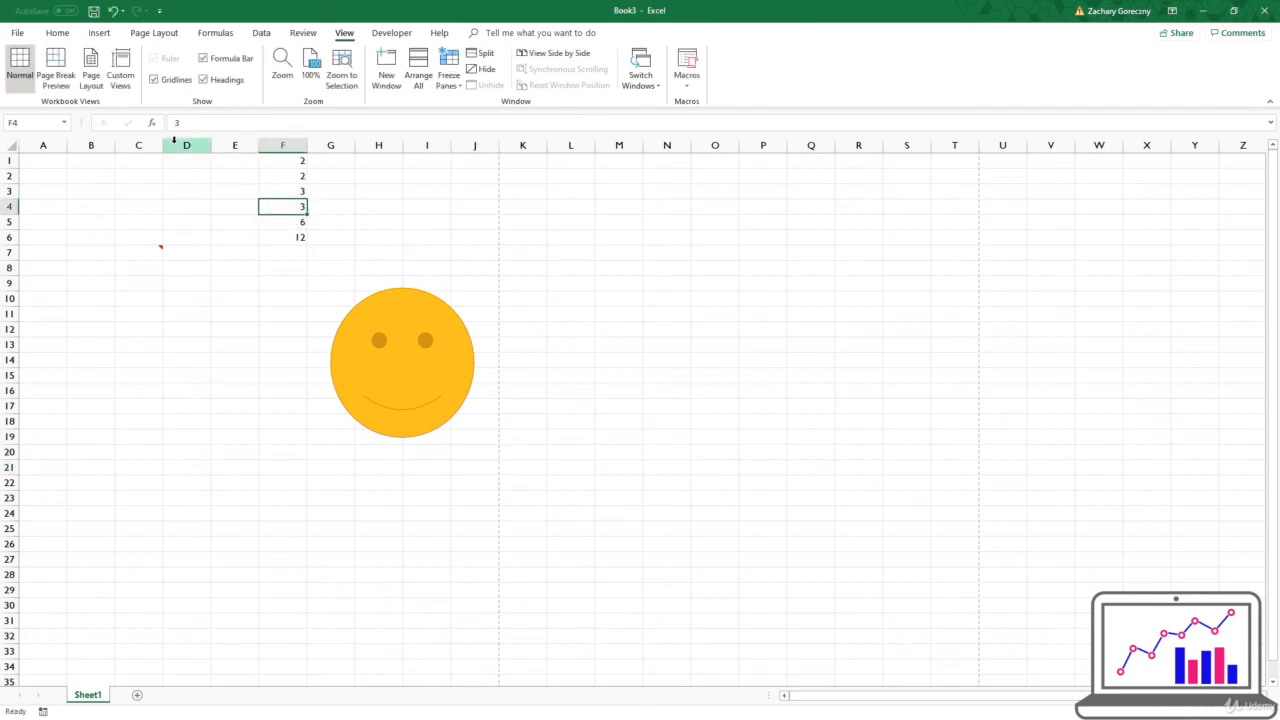
- Set the worksheet's zoom magnification to 200%
left_click(297, 105)
left_click(284, 76)
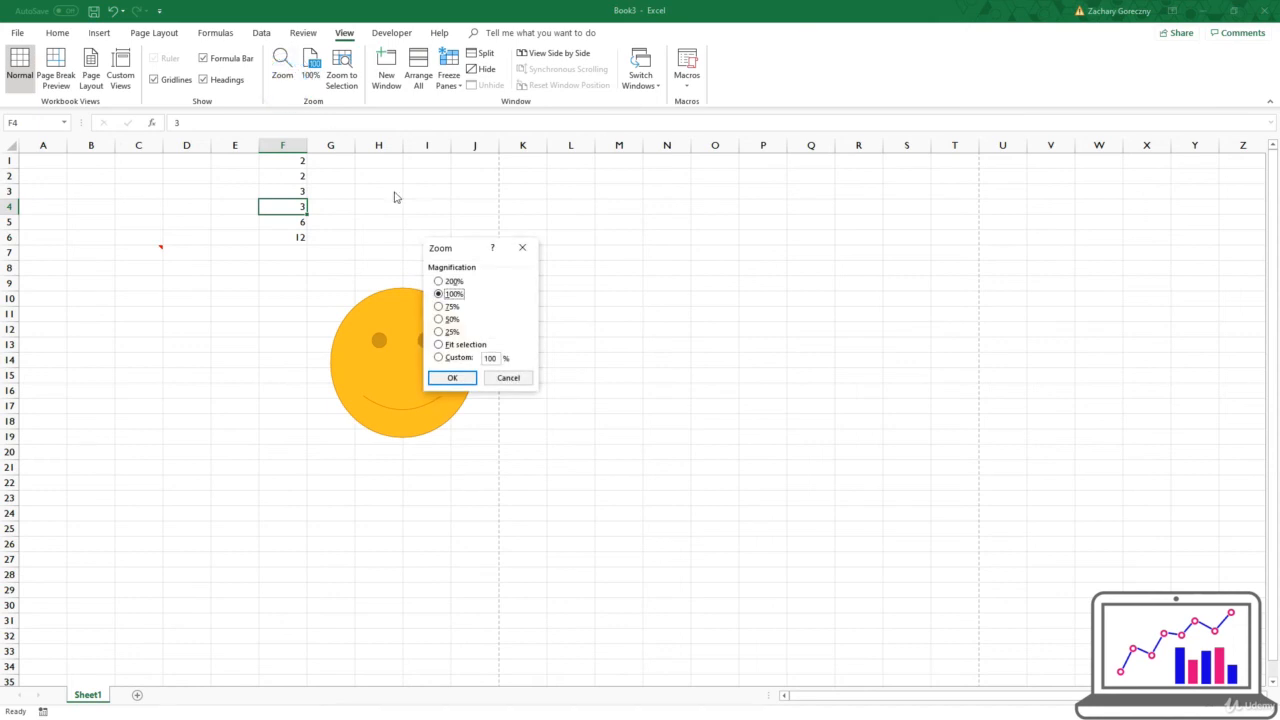
left_click(440, 281)
left_click(450, 377)
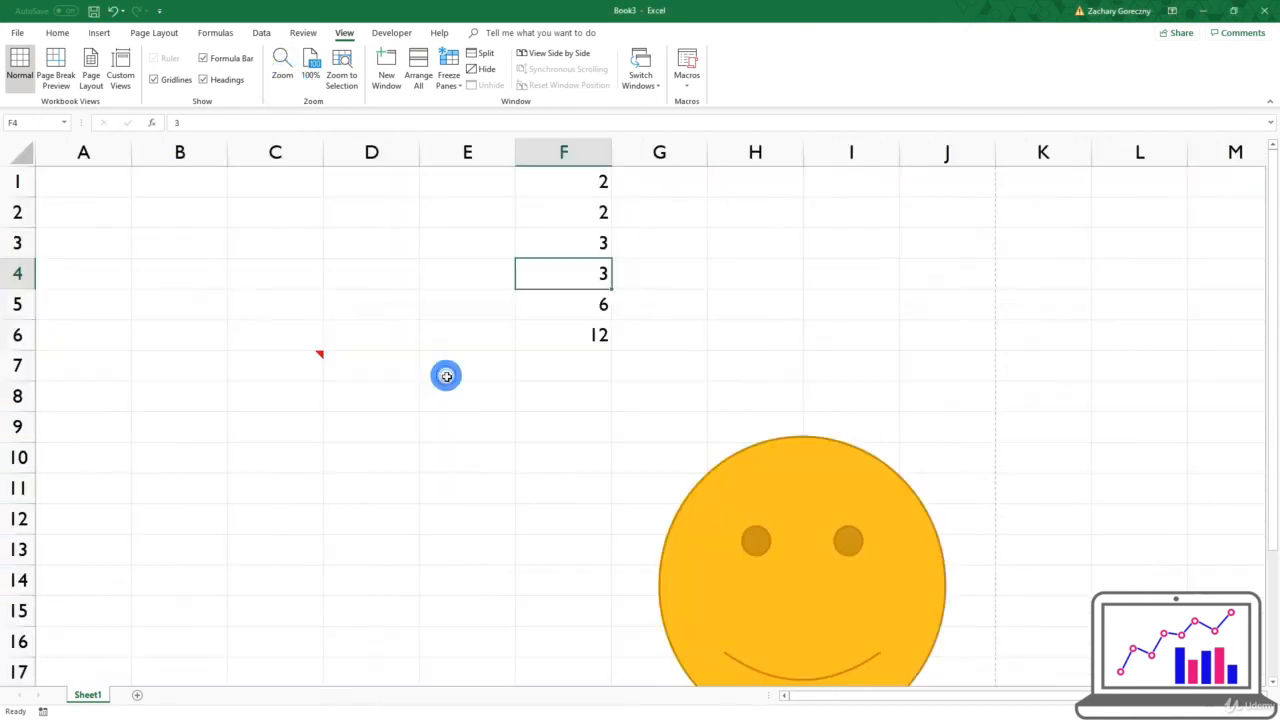
- Look over the smiley face and the column F numbers at the enlarged size, and reset the zoom to 100%
left_click(536, 498)
scroll(646, 460, "down", 4)
scroll(649, 463, "up", 3)
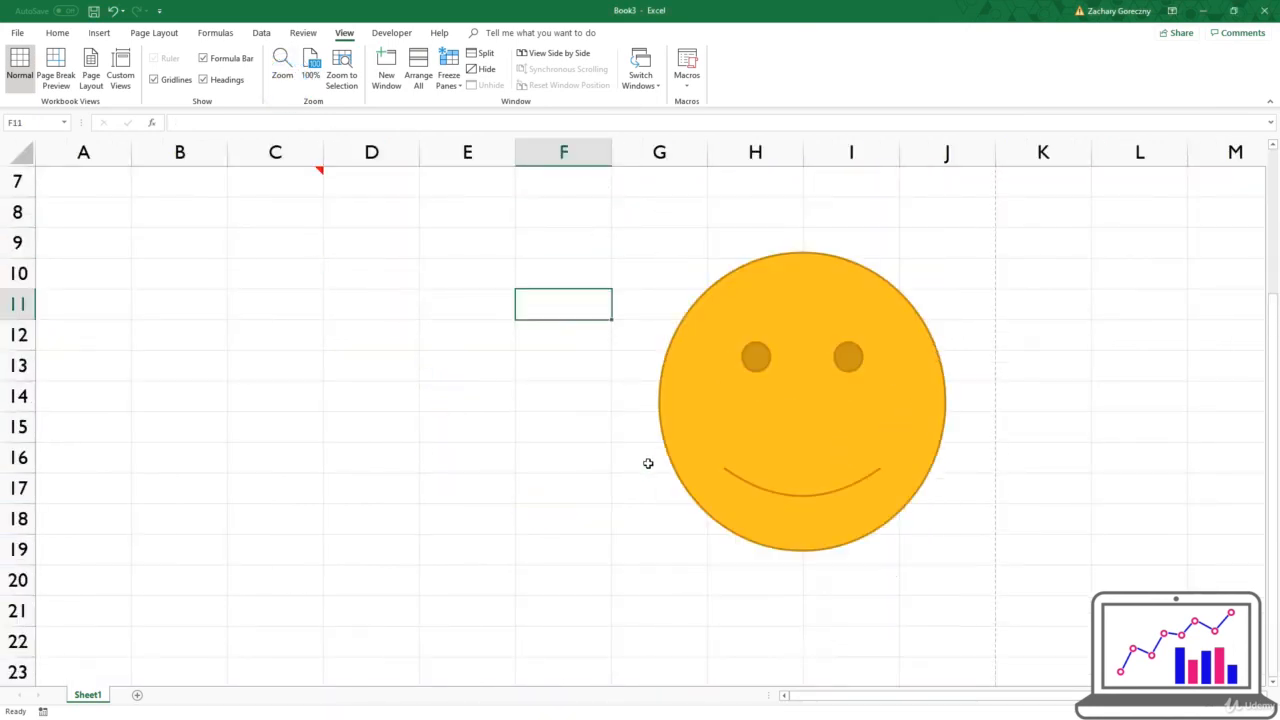
left_click(739, 476)
left_click(415, 428)
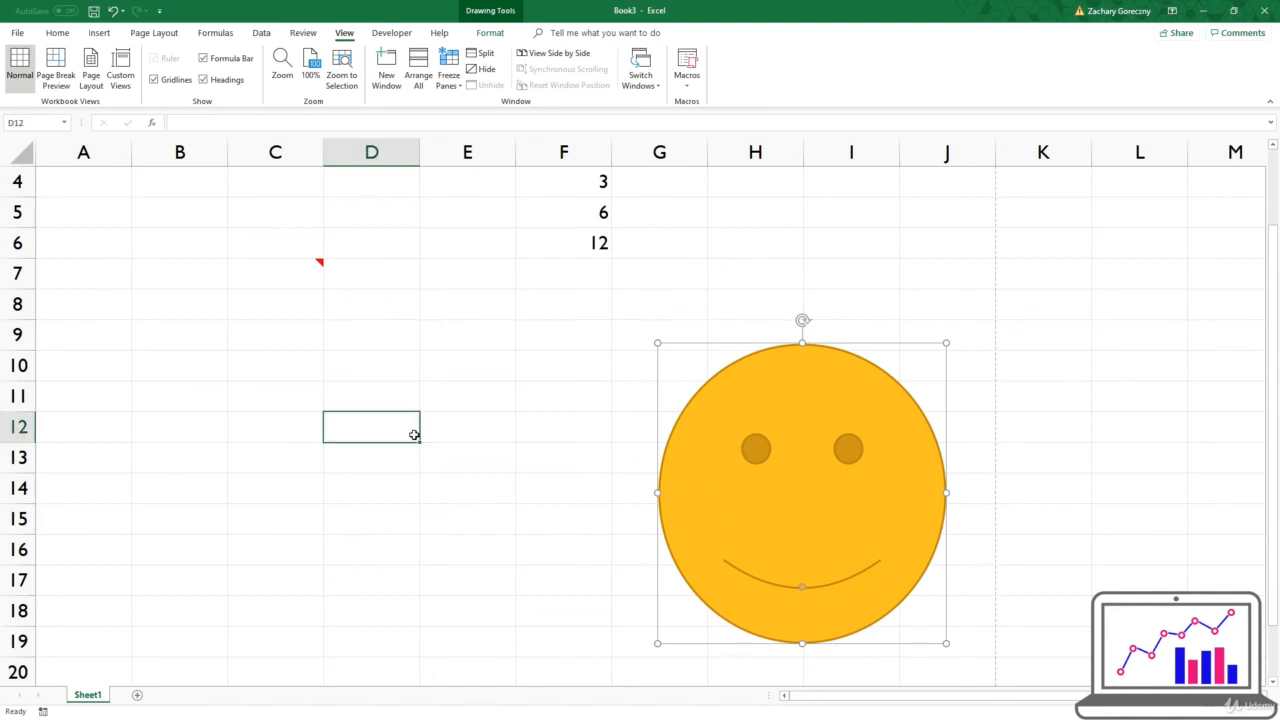
scroll(415, 428, "up", 1)
left_click_drag(589, 186, 569, 391)
left_click(563, 394)
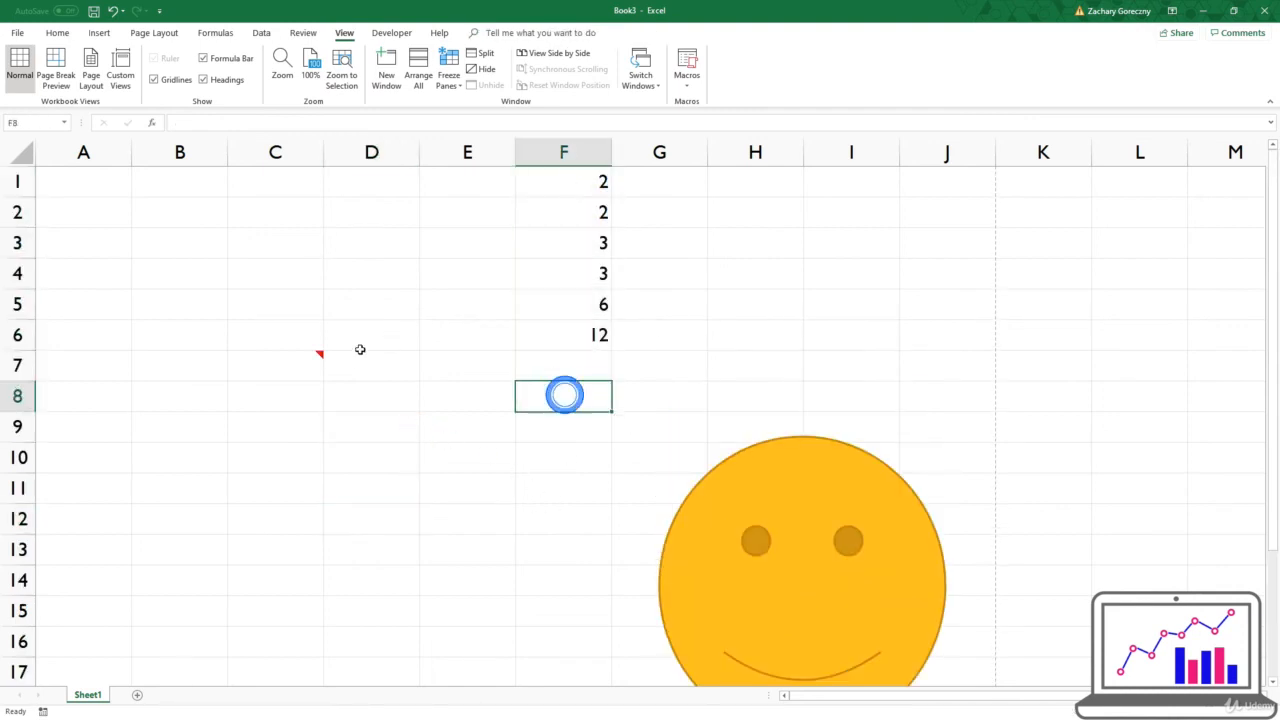
left_click(309, 86)
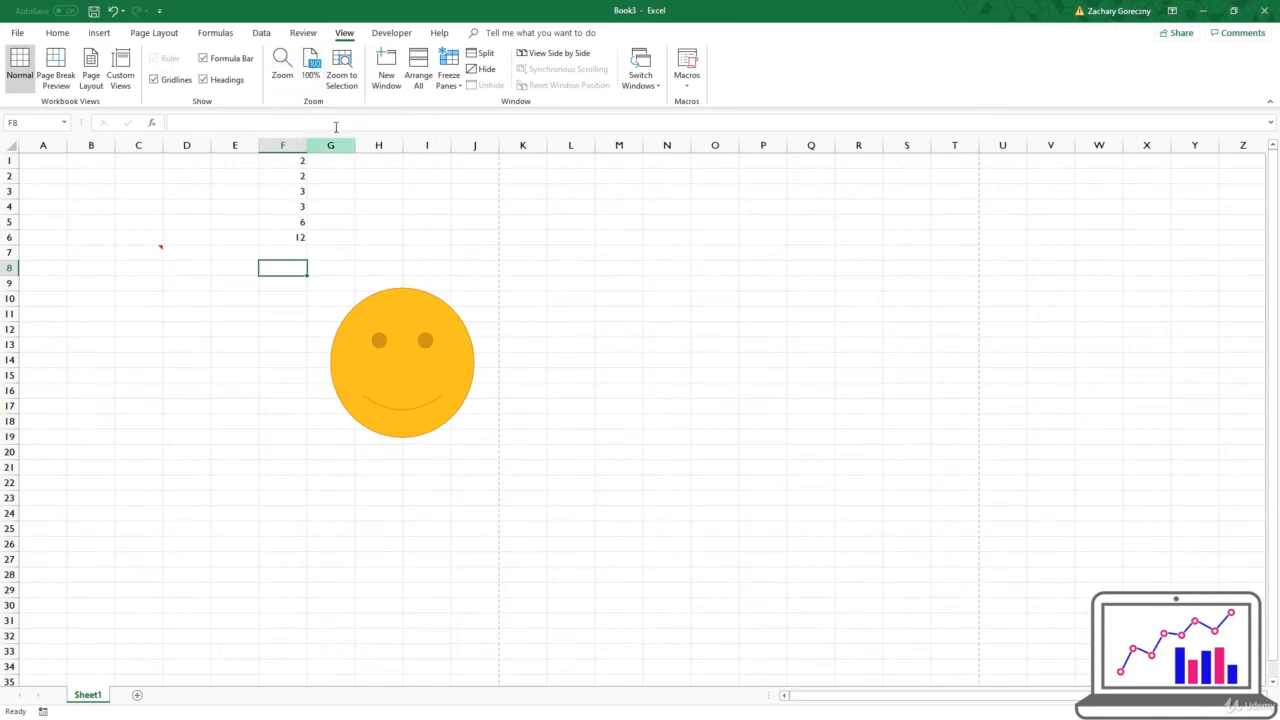
- Zoom to the selected cell F8, look over the enlarged cells, and reset the zoom to 100%
left_click(342, 72)
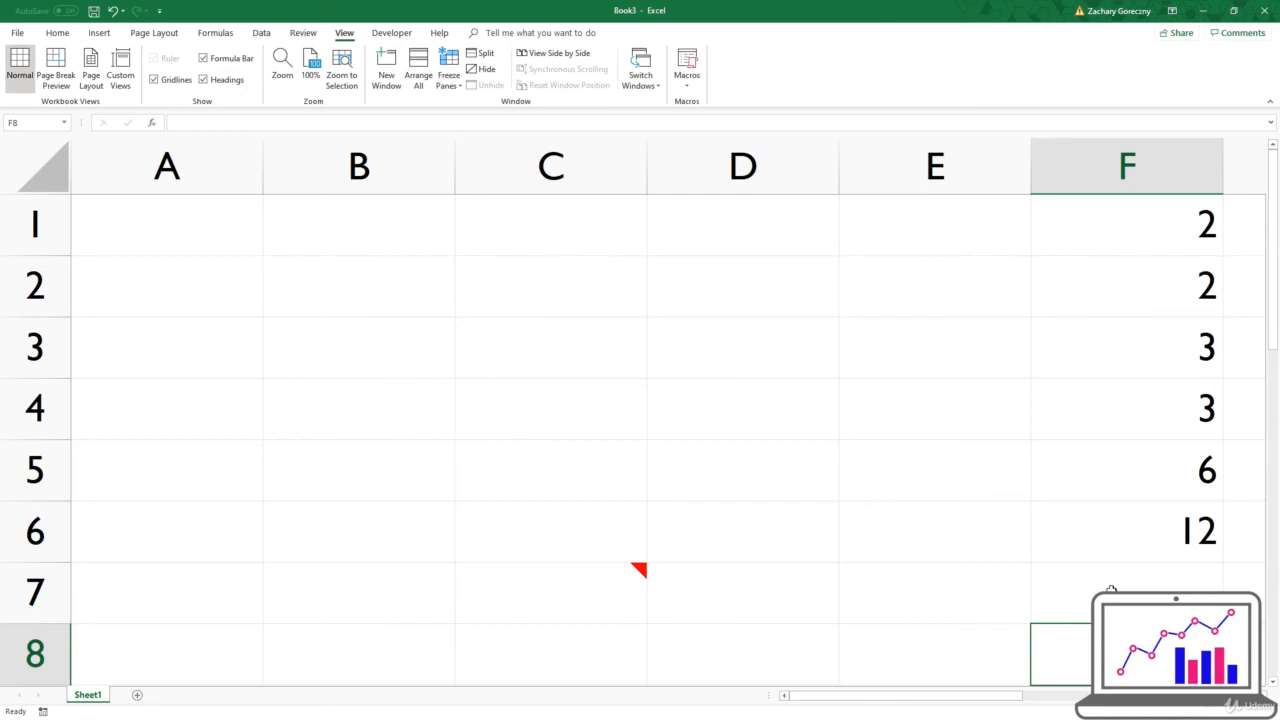
left_click_drag(171, 243, 889, 526)
left_click(889, 526)
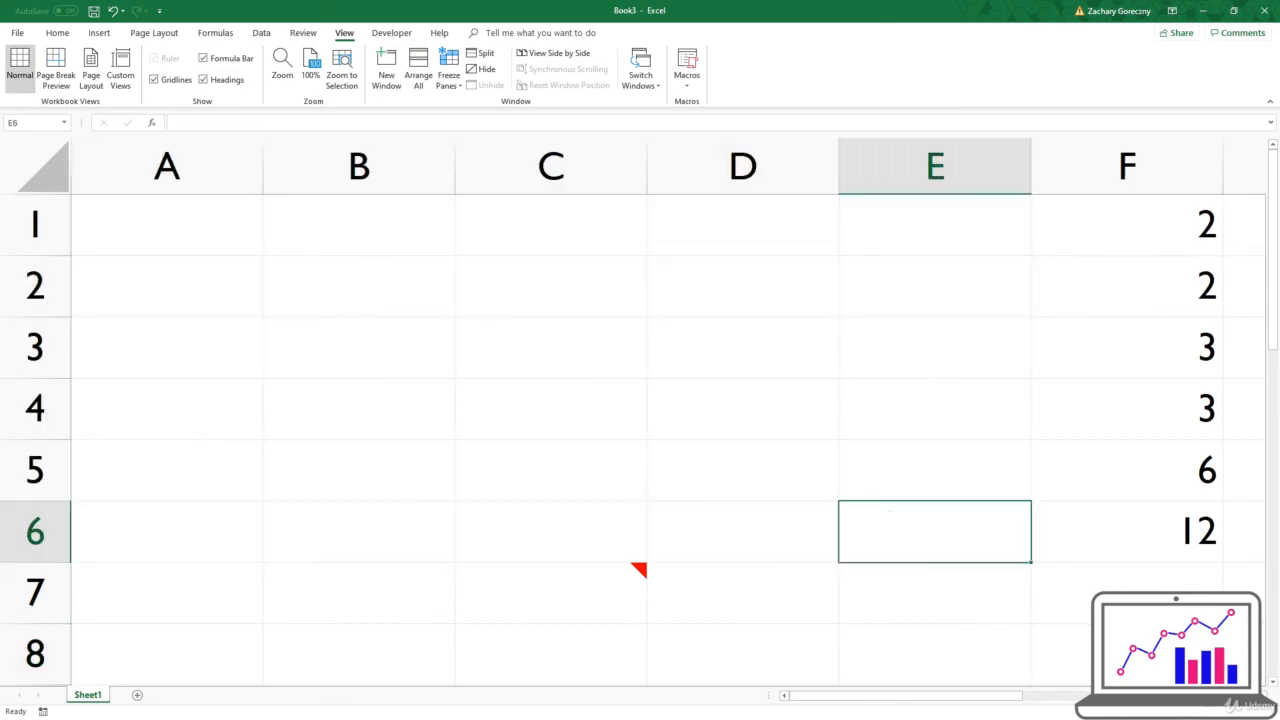
left_click(311, 68)
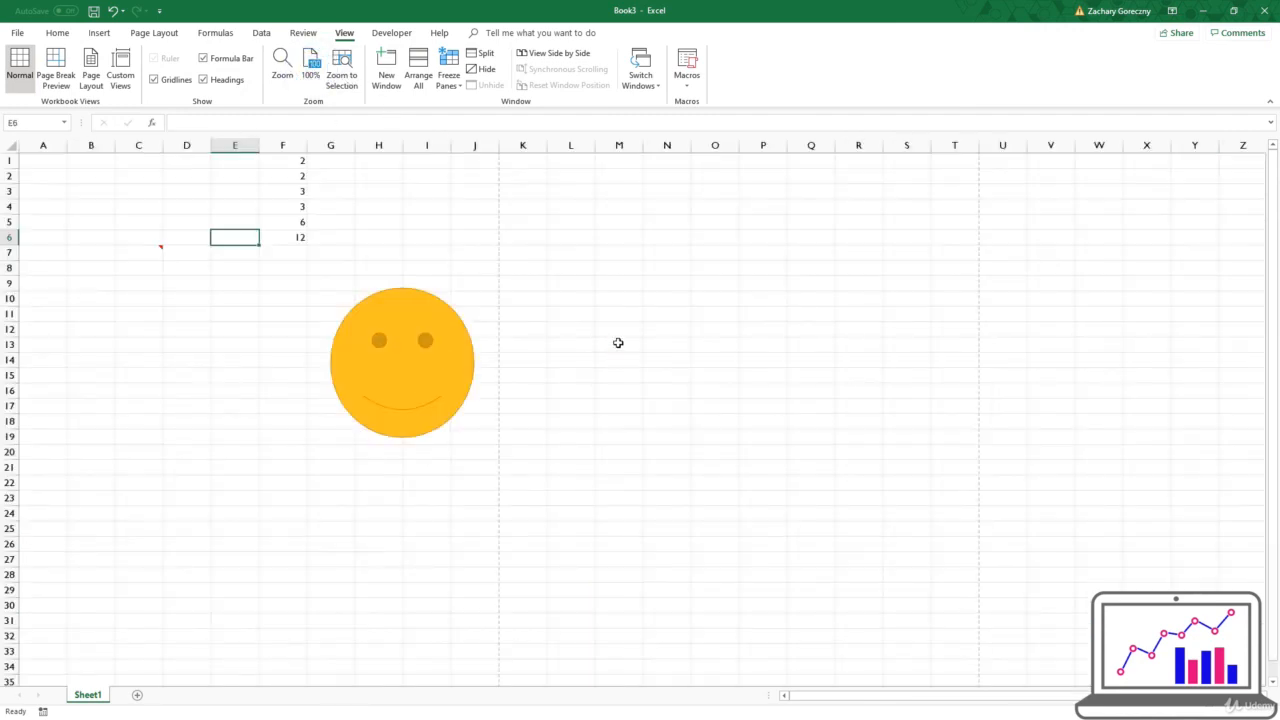
- Zoom to the range G9:J19 around the smiley face, look it over, and reset the zoom to 100%
left_click_drag(303, 287, 483, 437)
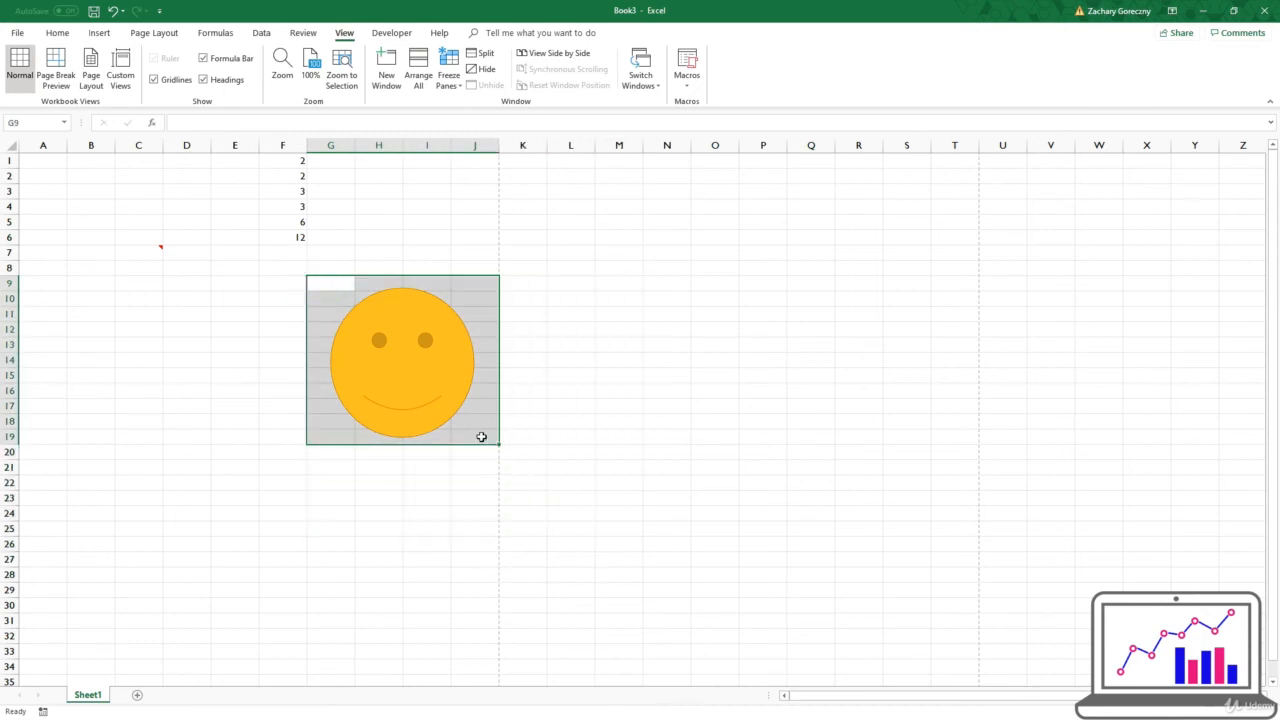
left_click(341, 75)
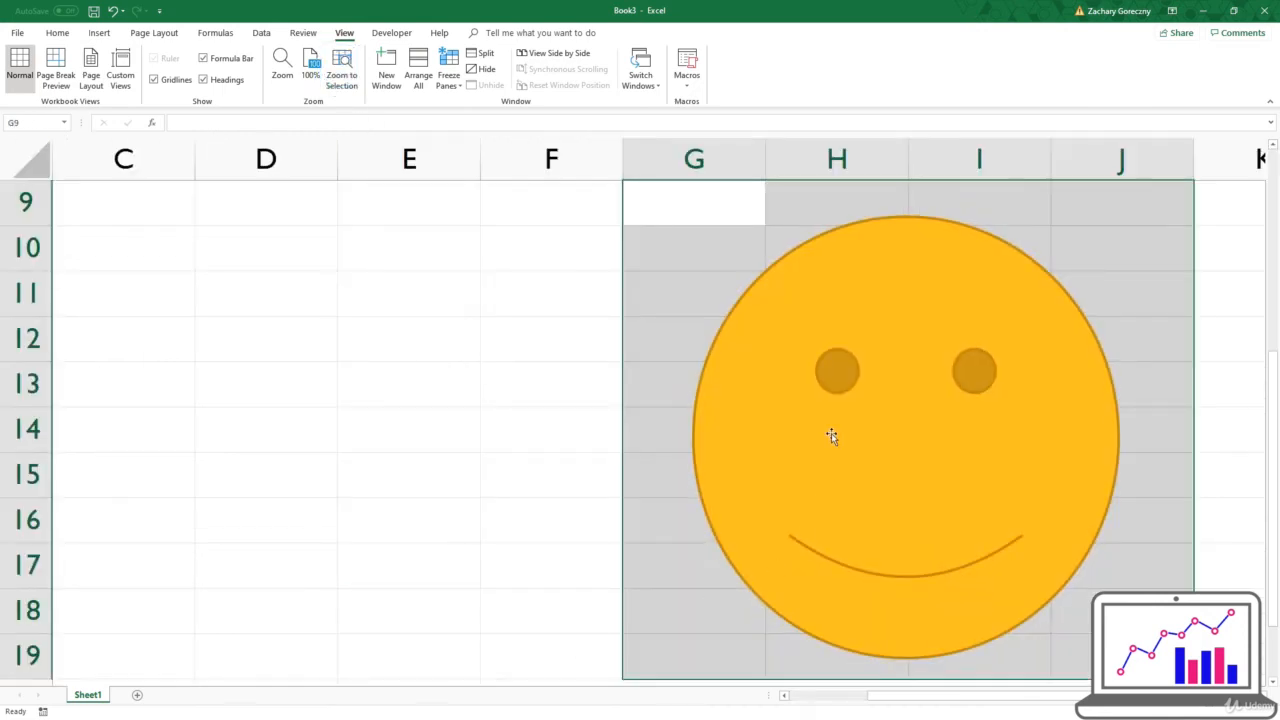
left_click(311, 68)
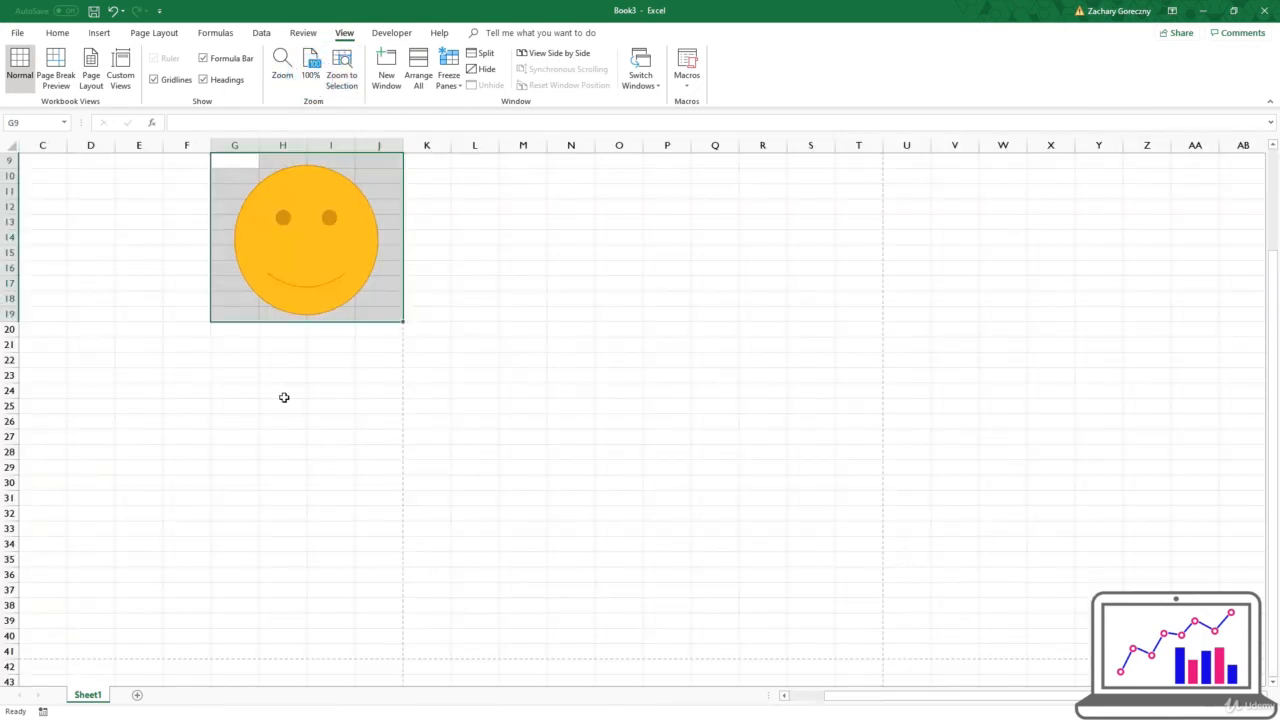
left_click(226, 407)
scroll(228, 440, "up", 3)
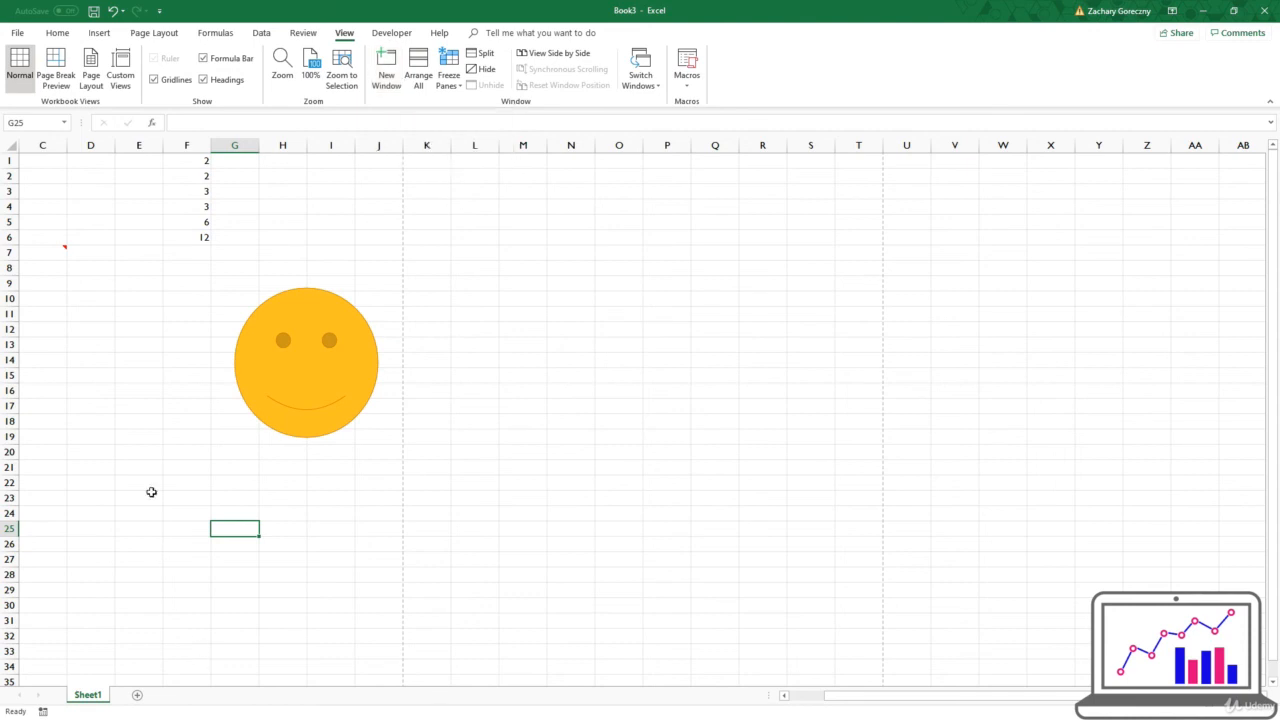
- Enter 1 in cell C1 and fill it across row 1 through column H
left_click(449, 78)
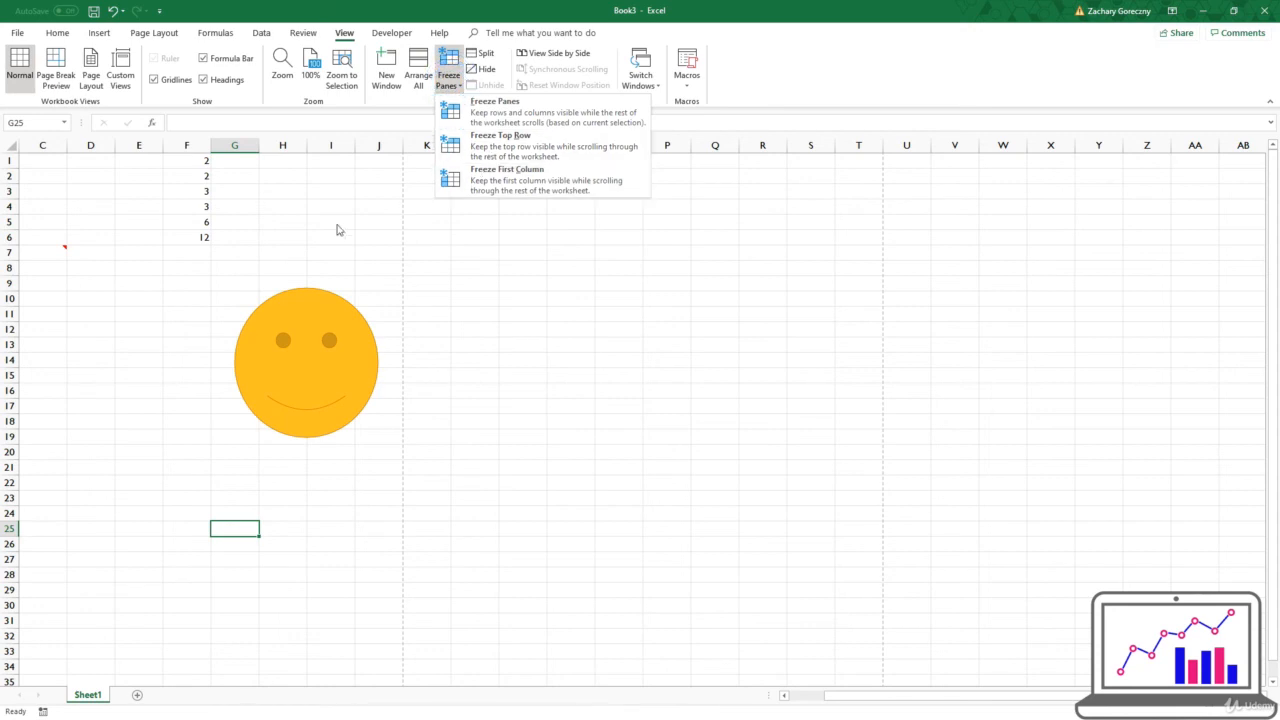
left_click(297, 231)
left_click(57, 163)
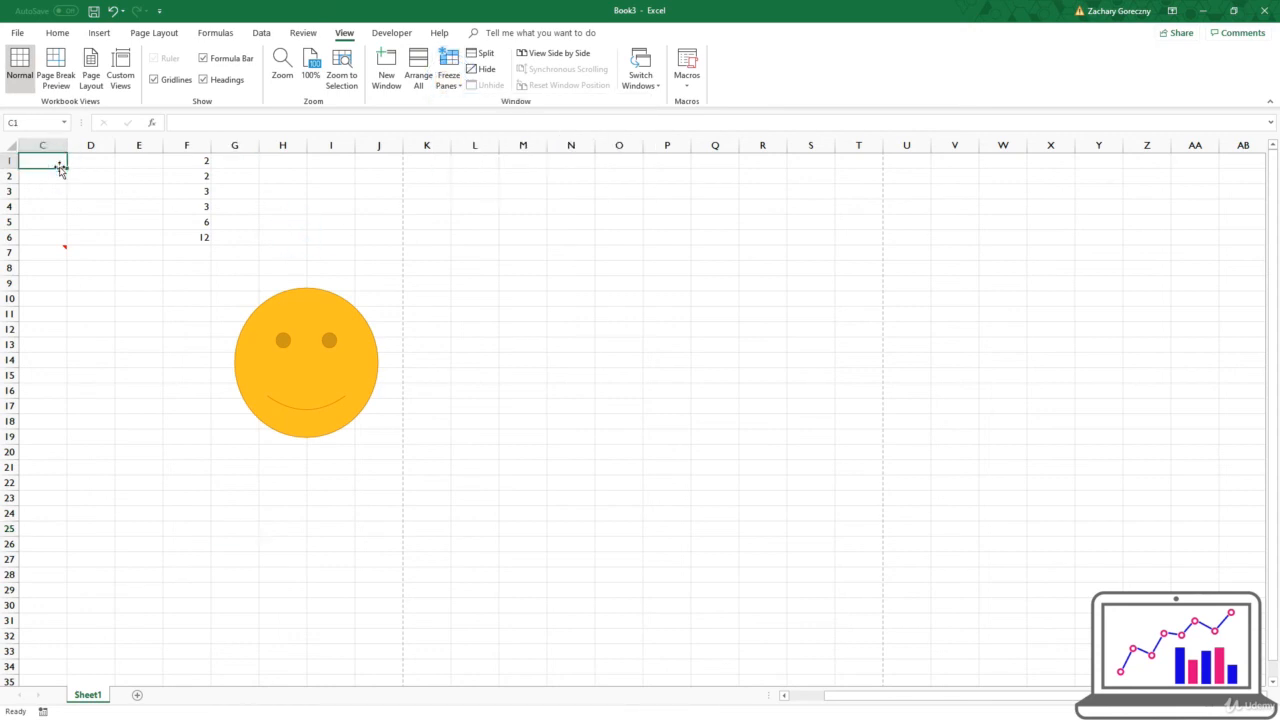
type("1")
key("Tab")
left_click(58, 168)
left_click_drag(66, 167, 290, 163)
- Freeze the top row and check that it stays in view far down the worksheet
left_click(191, 237)
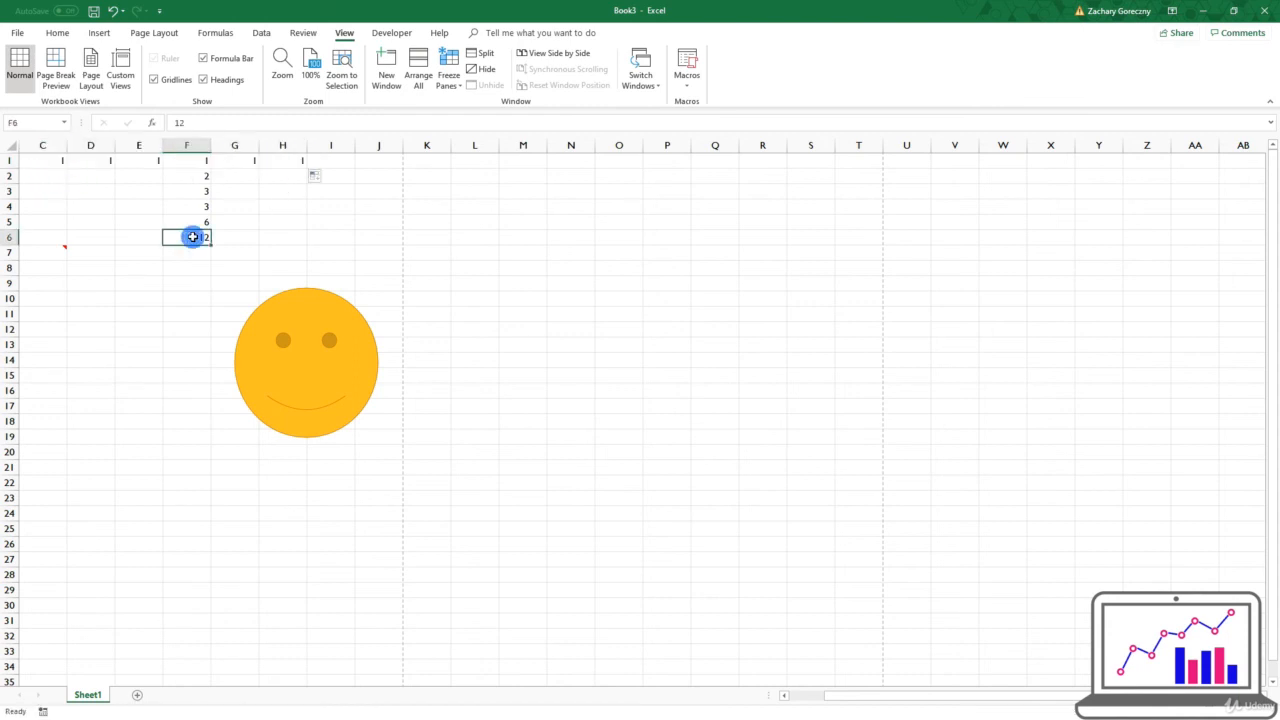
left_click(449, 78)
left_click(474, 150)
scroll(227, 357, "down", 6)
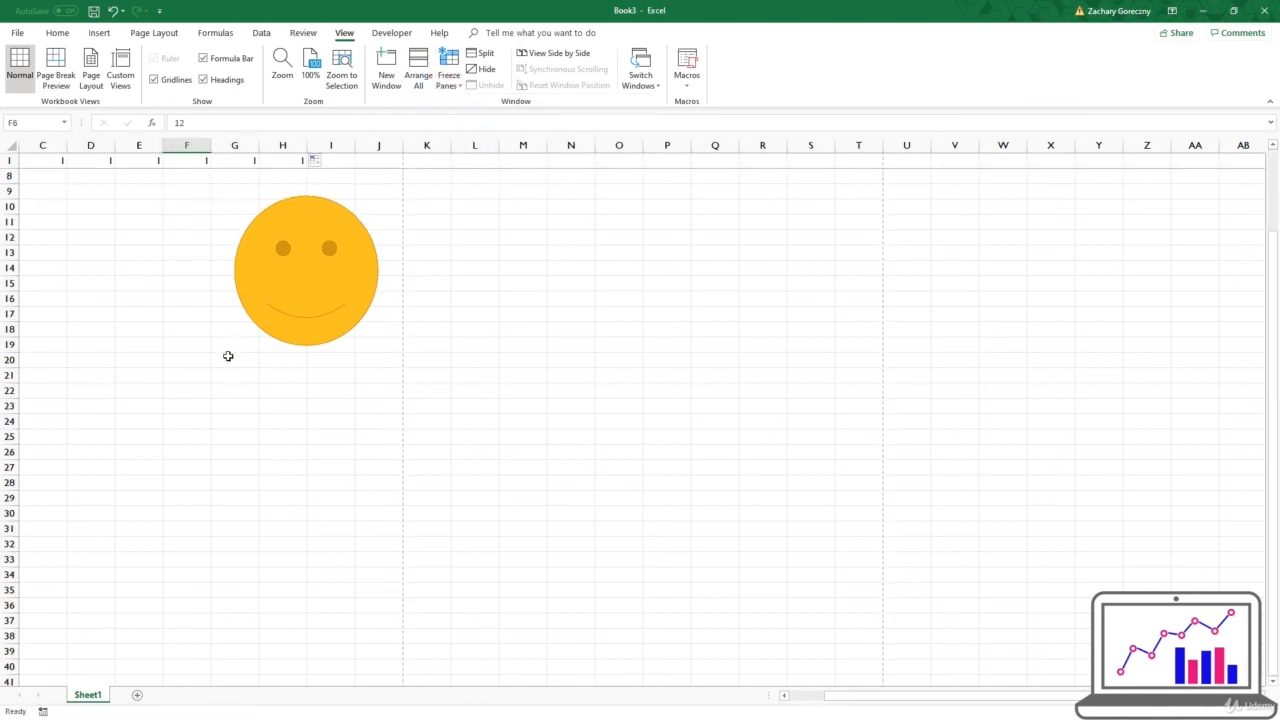
scroll(228, 356, "down", 4)
left_click_drag(56, 164, 108, 161)
left_click_drag(322, 258, 326, 265)
scroll(371, 270, "down", 20)
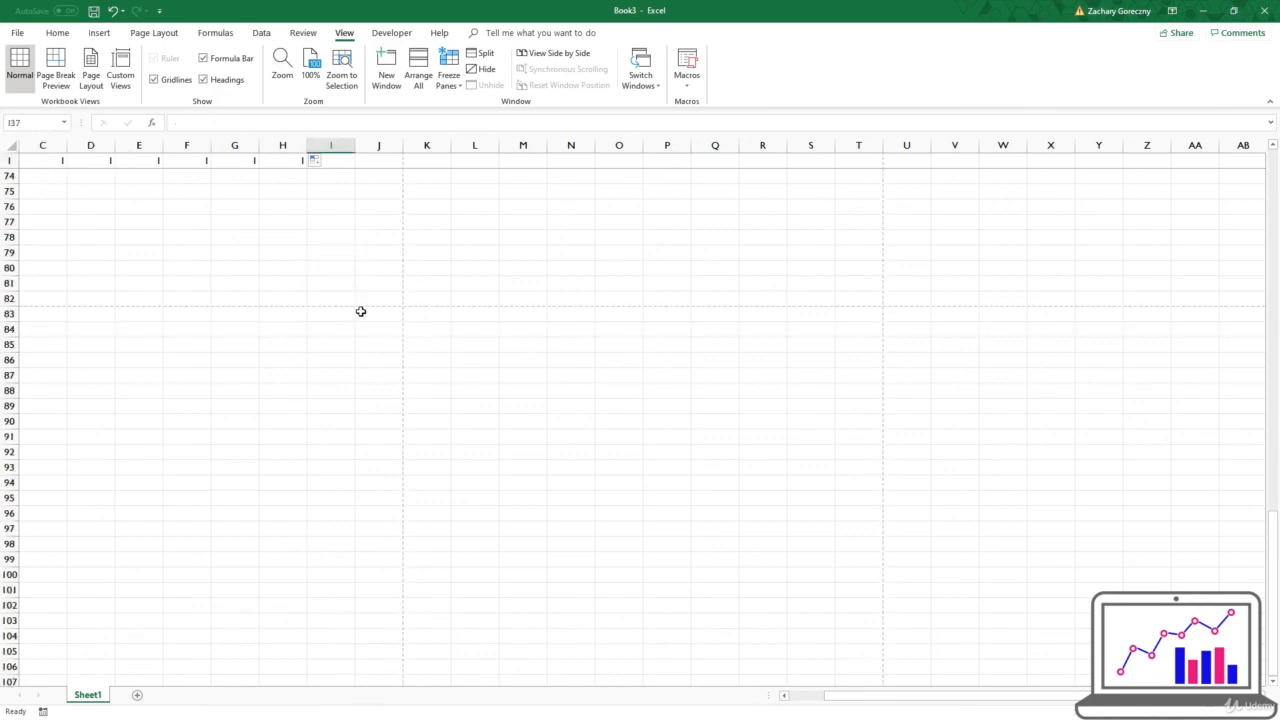
scroll(376, 458, "down", 5)
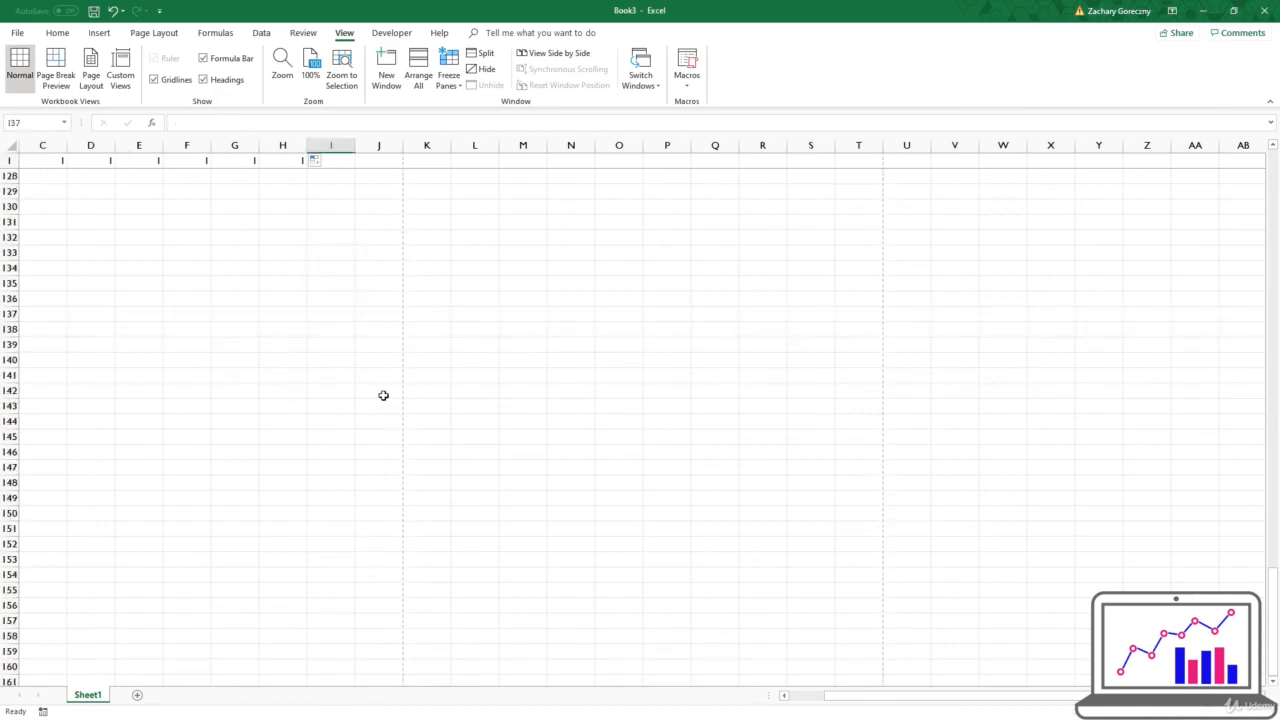
scroll(383, 395, "up", 20)
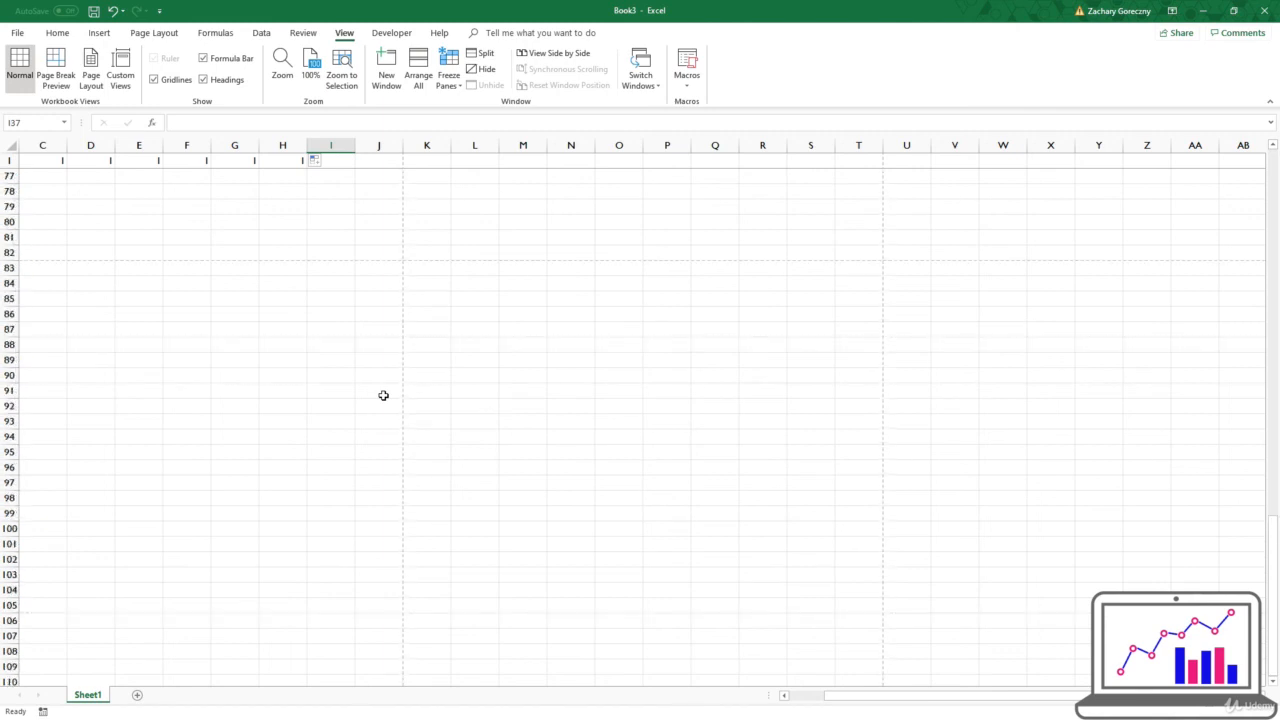
scroll(383, 395, "up", 15)
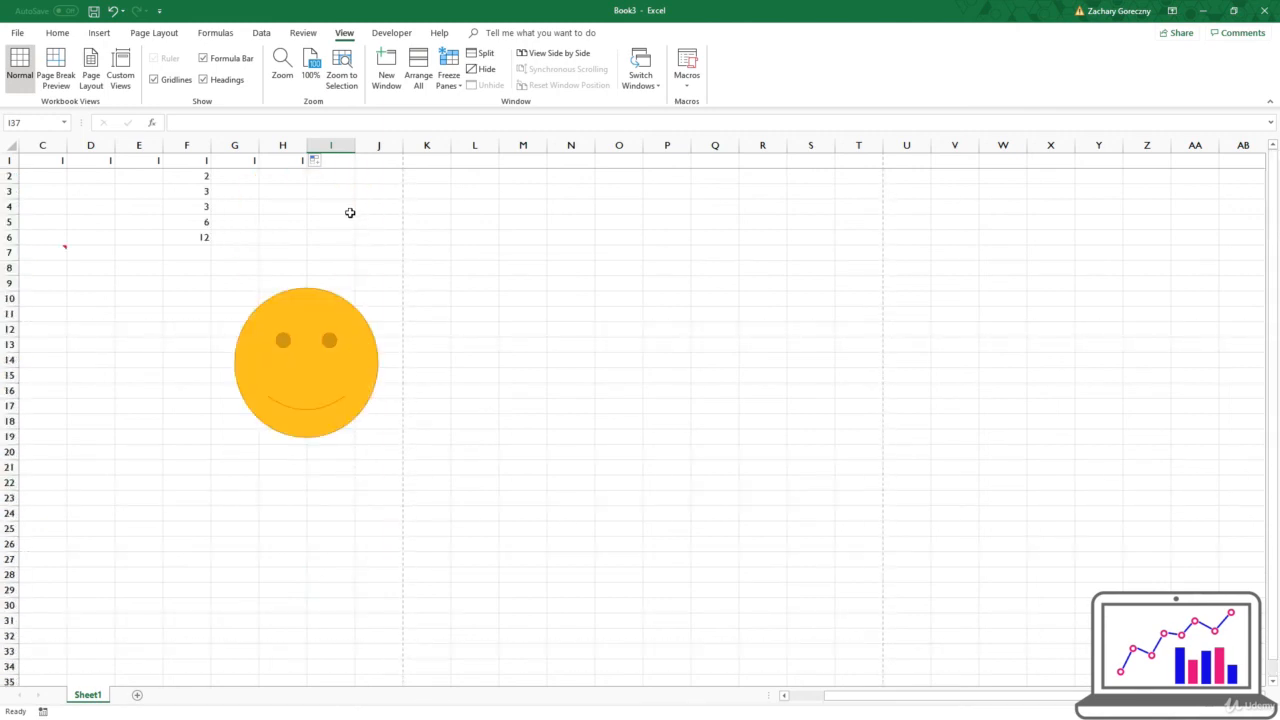
- Unfreeze the panes and check how row 1 behaves when moving down the worksheet
left_click(281, 163)
left_click(448, 72)
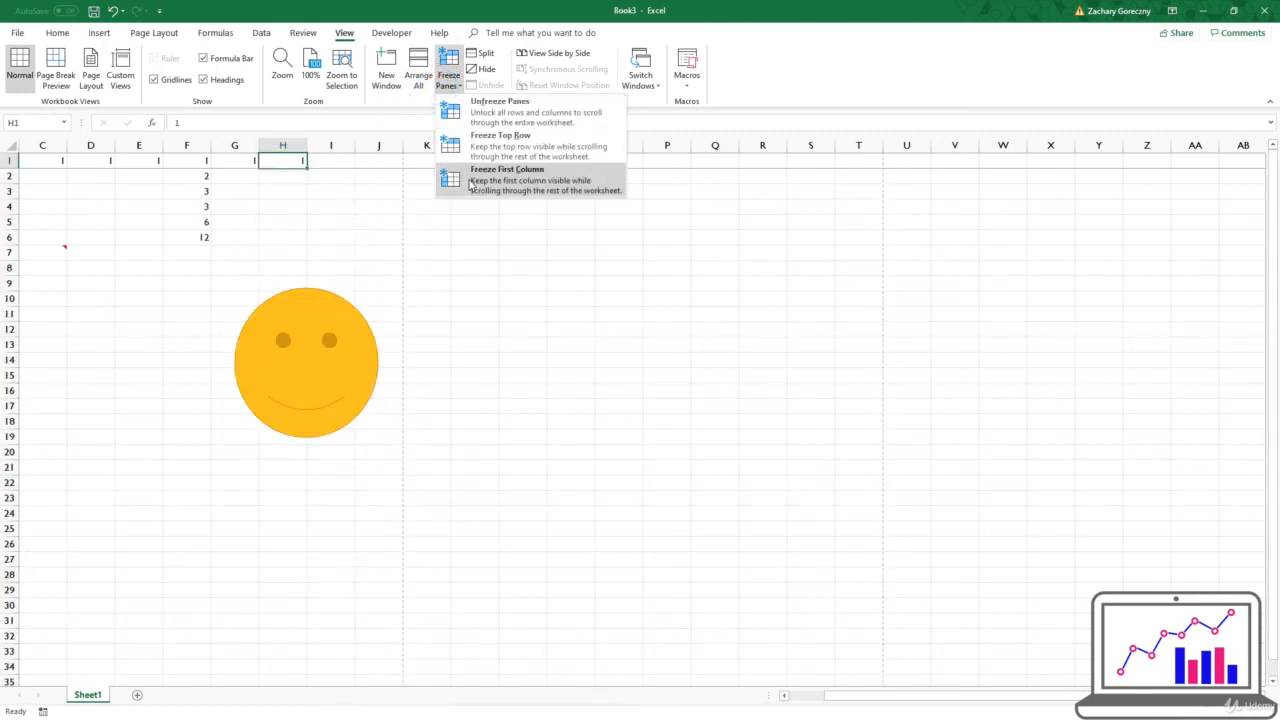
left_click(488, 106)
scroll(189, 243, "down", 6)
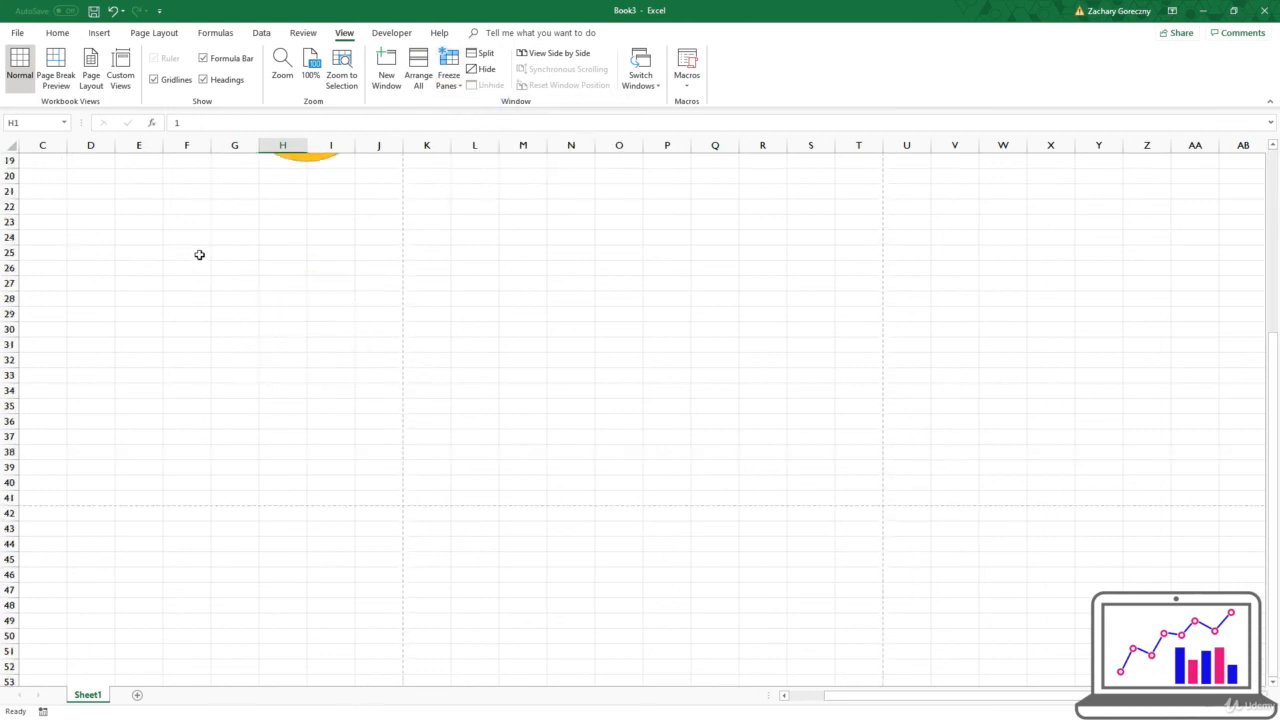
scroll(200, 254, "up", 6)
left_click(193, 255)
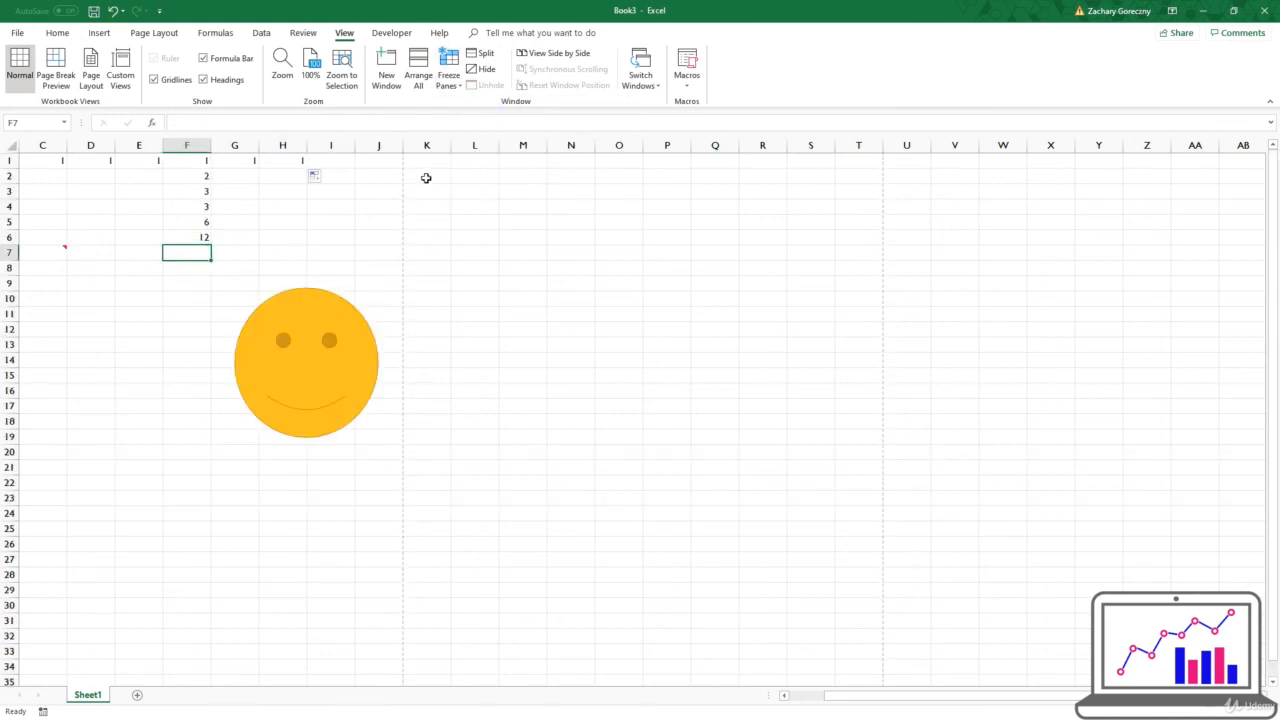
- Split the worksheet at cell F7, look through the lower panes, and remove the split
left_click(486, 55)
scroll(289, 330, "up", 2)
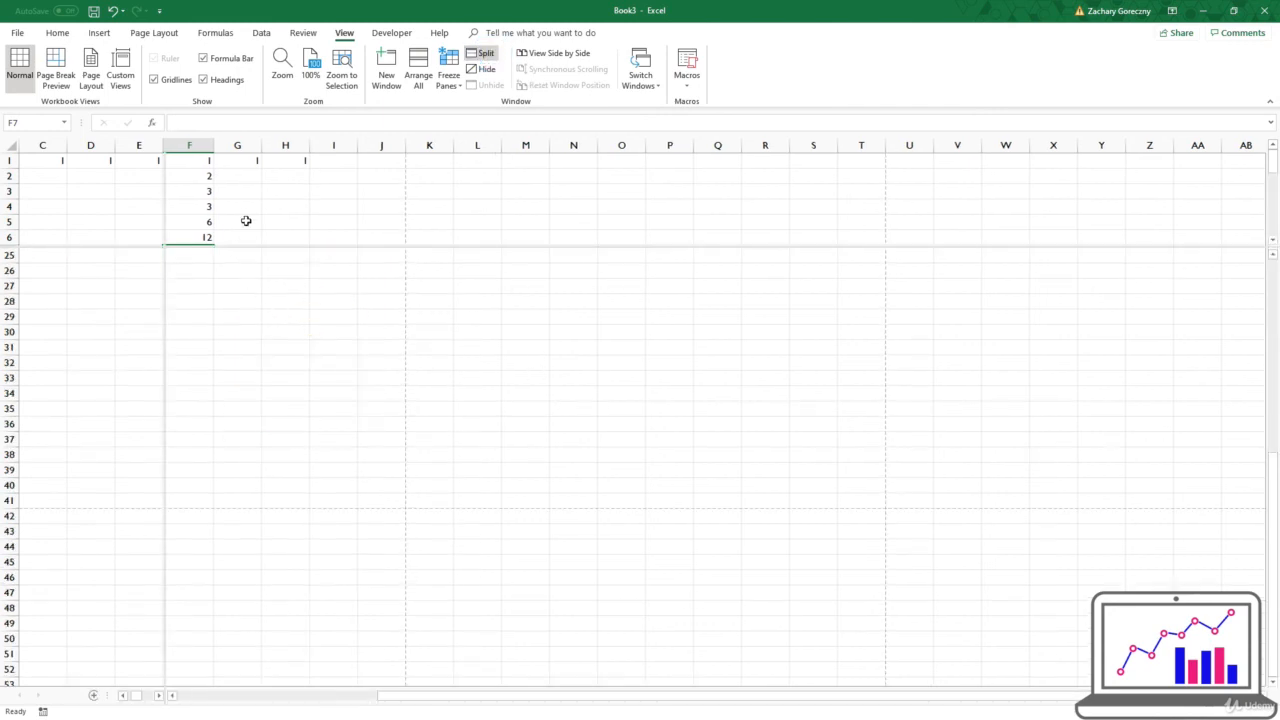
scroll(280, 280, "down", 10)
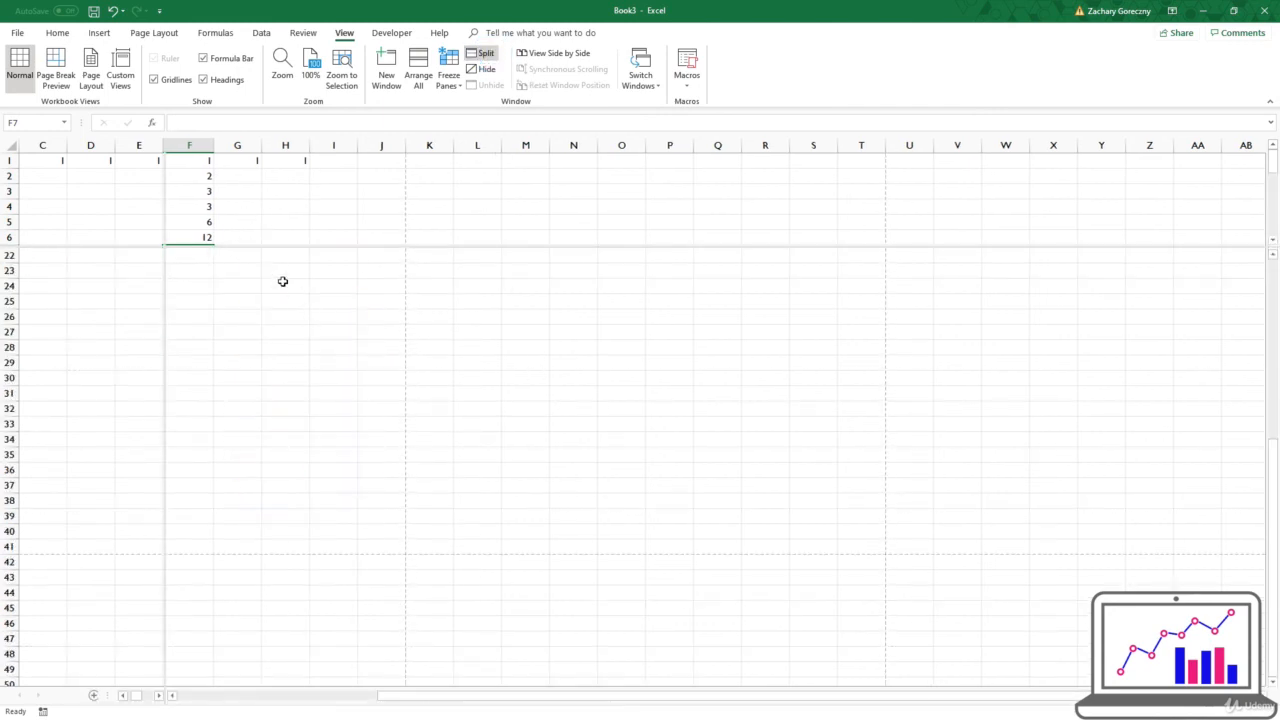
scroll(274, 272, "up", 5)
scroll(275, 272, "up", 5)
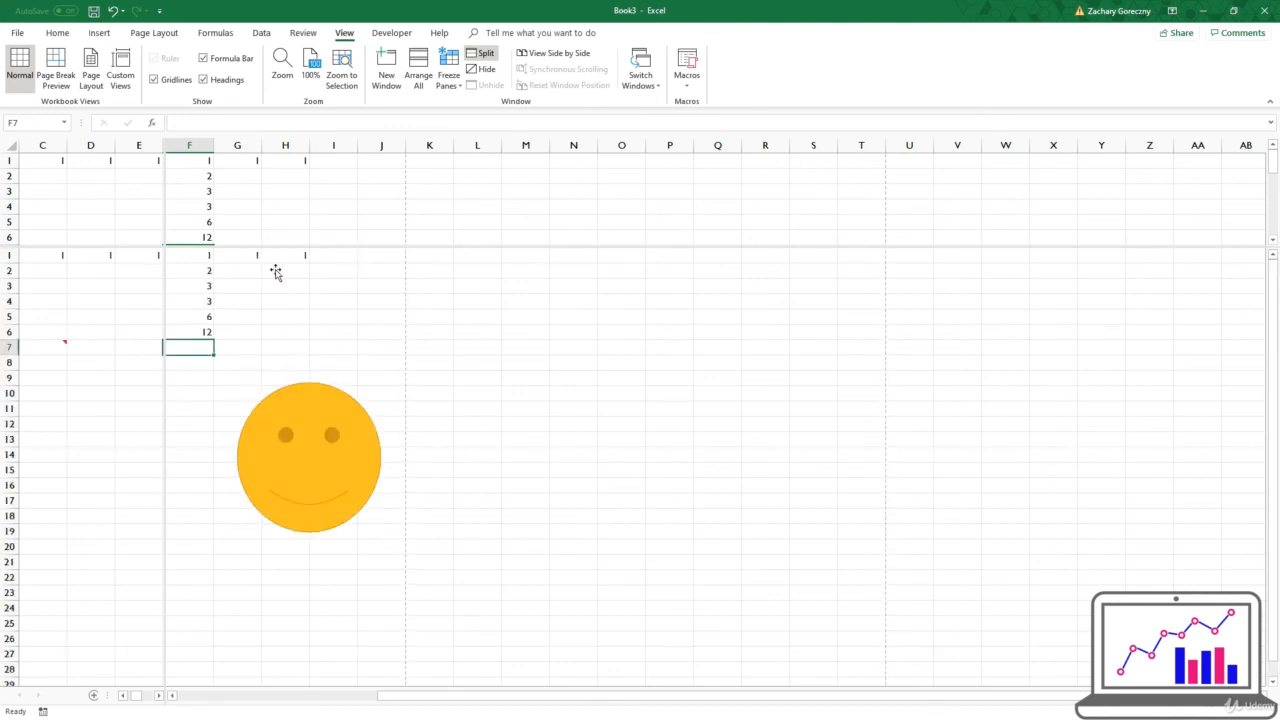
scroll(275, 272, "down", 6)
scroll(222, 304, "up", 6)
right_click(484, 62)
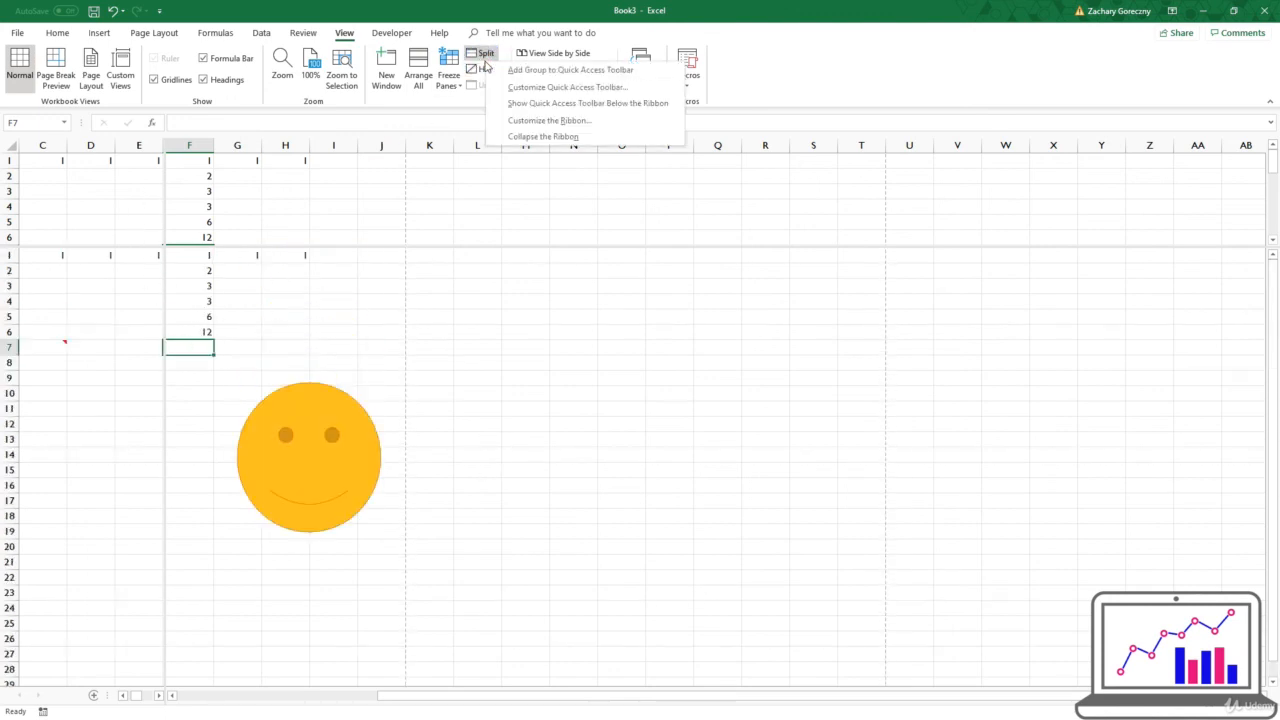
left_click(485, 54)
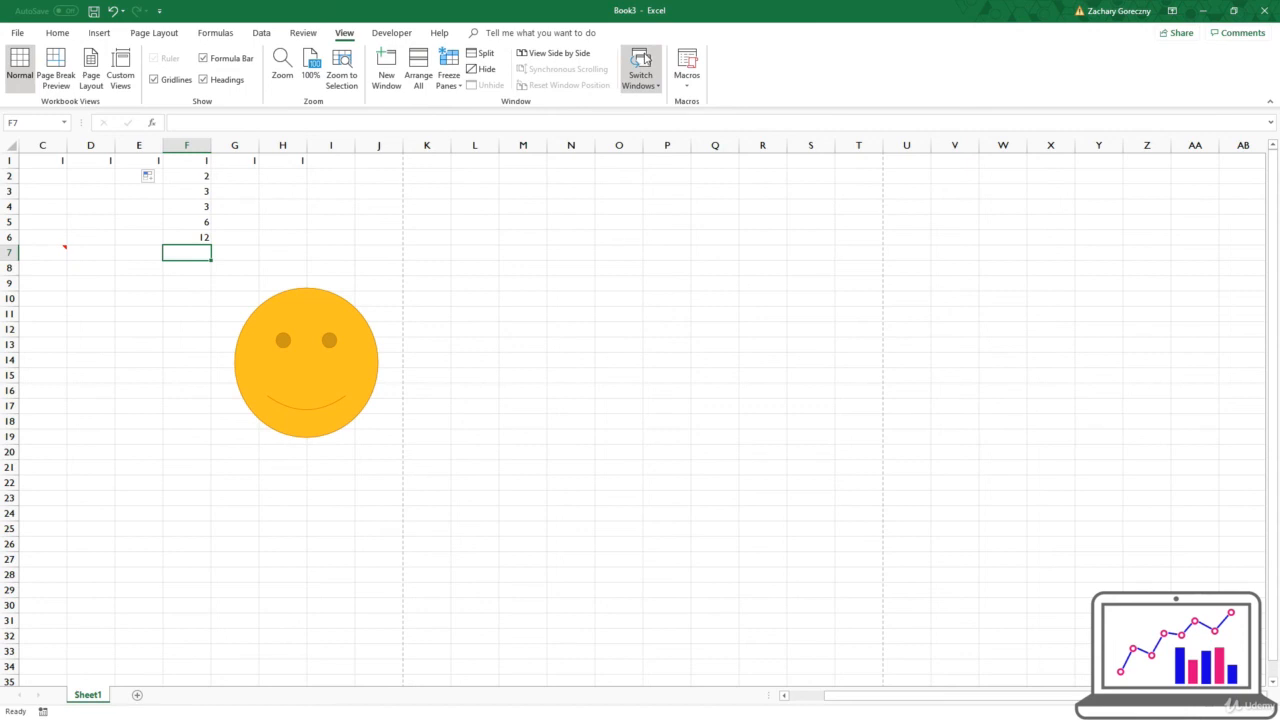
- Look over the macro options, the developer tools and the help commands
left_click(689, 78)
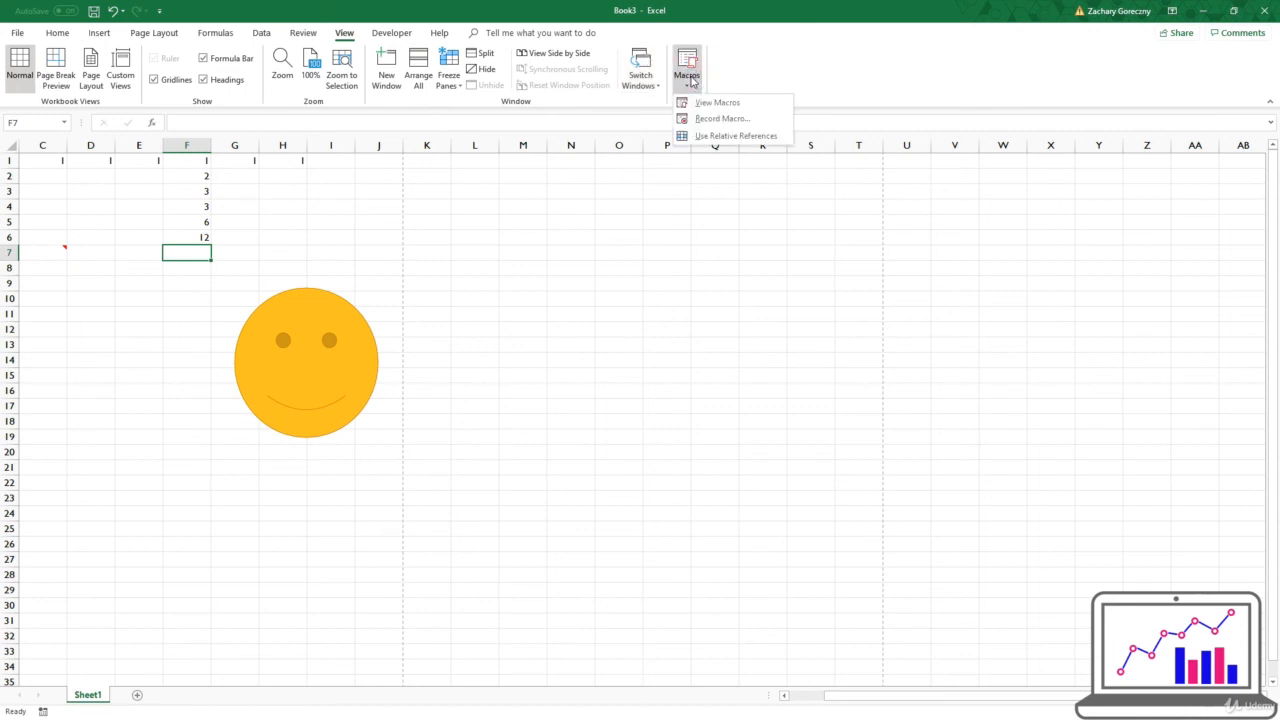
left_click(688, 76)
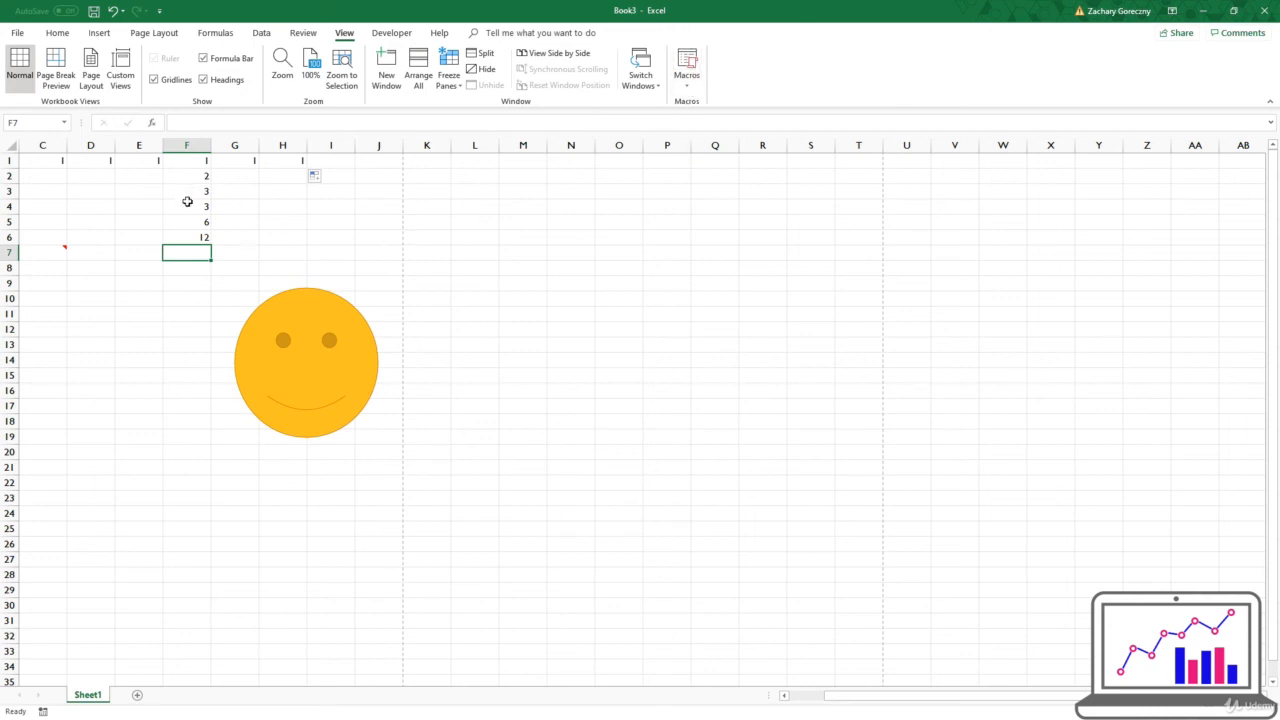
left_click_drag(187, 201, 219, 224)
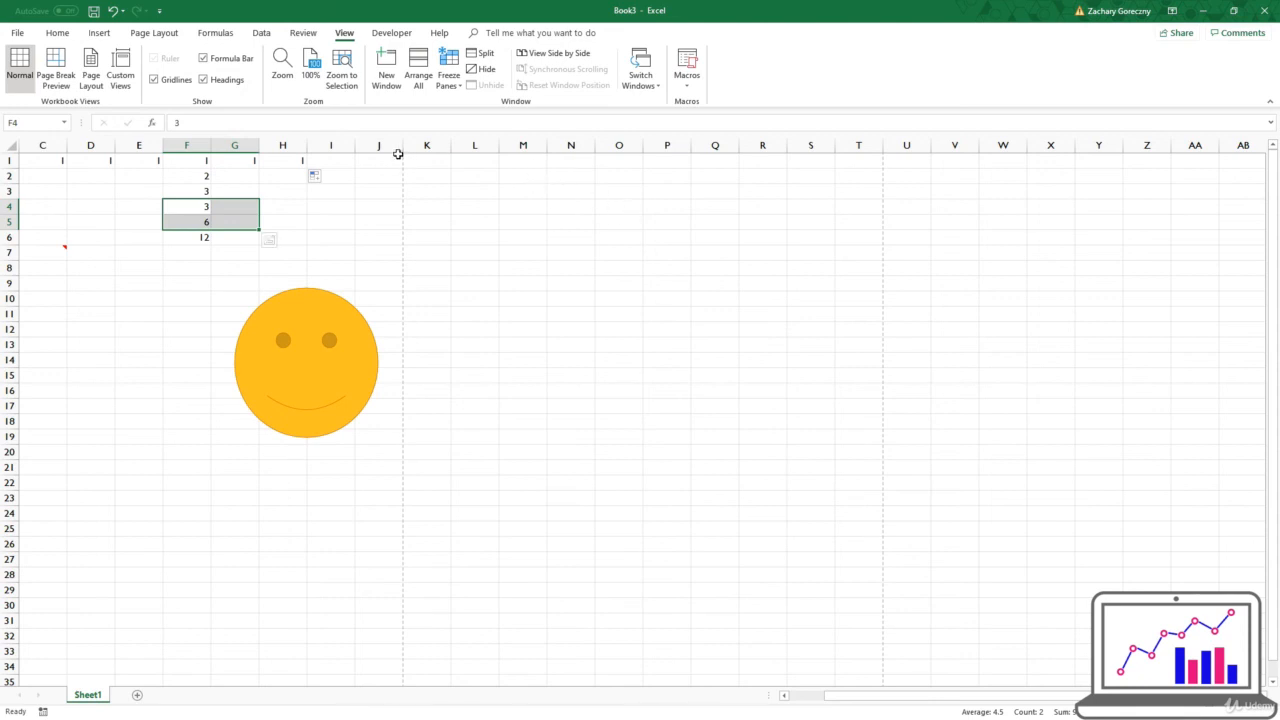
left_click(390, 32)
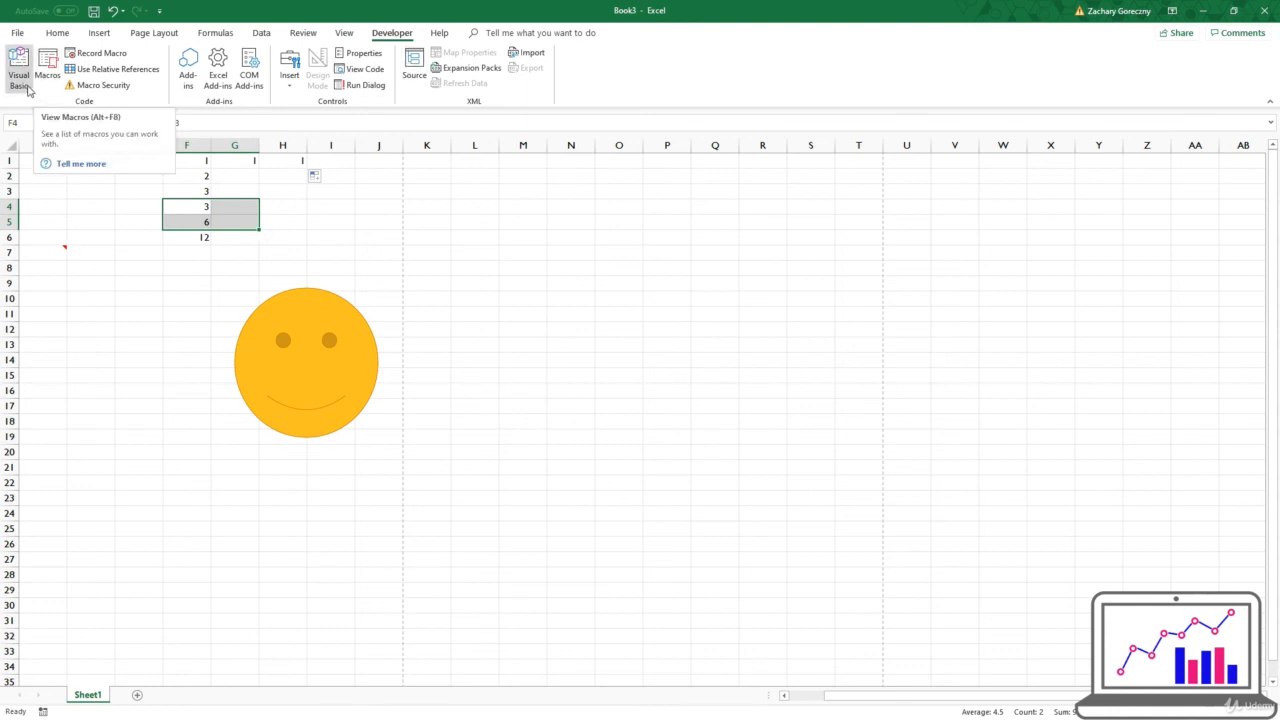
left_click(437, 38)
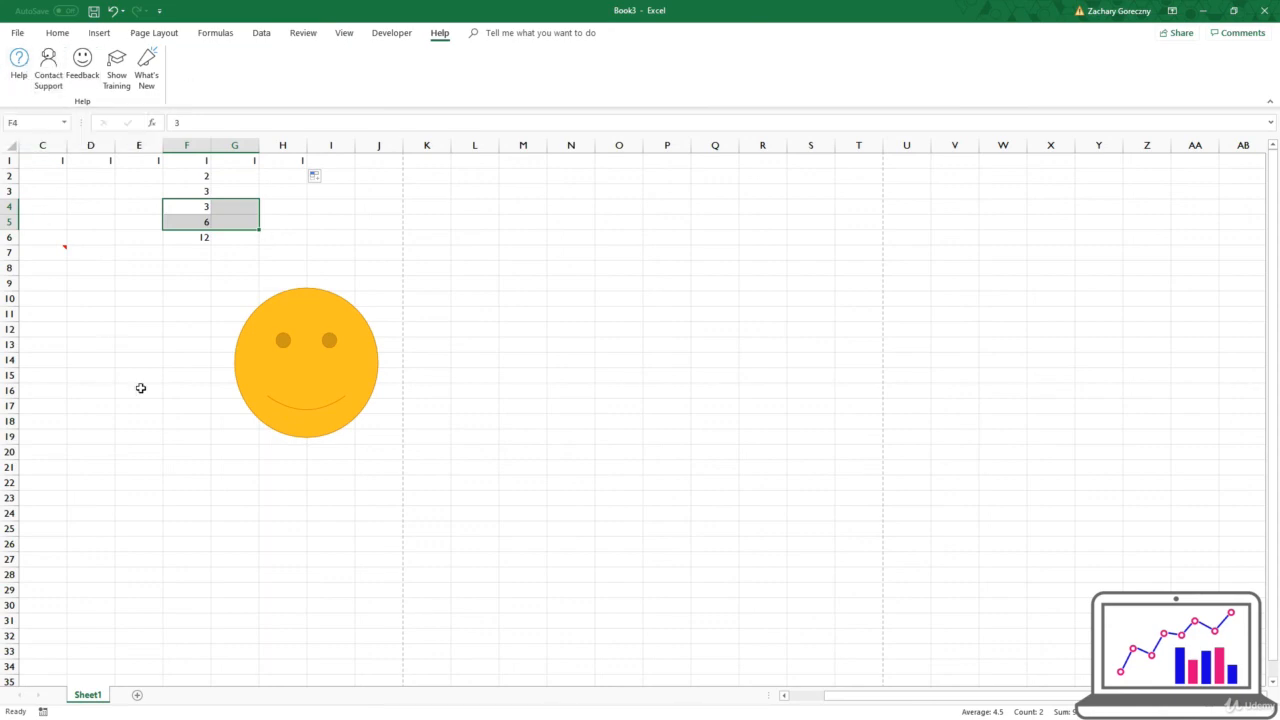
- Move the smiley face up and to the left, directly beneath the numbers in column F
mouse_move(265, 341)
left_mouse_down()
mouse_move(195, 278)
mouse_move(212, 315)
left_mouse_up()
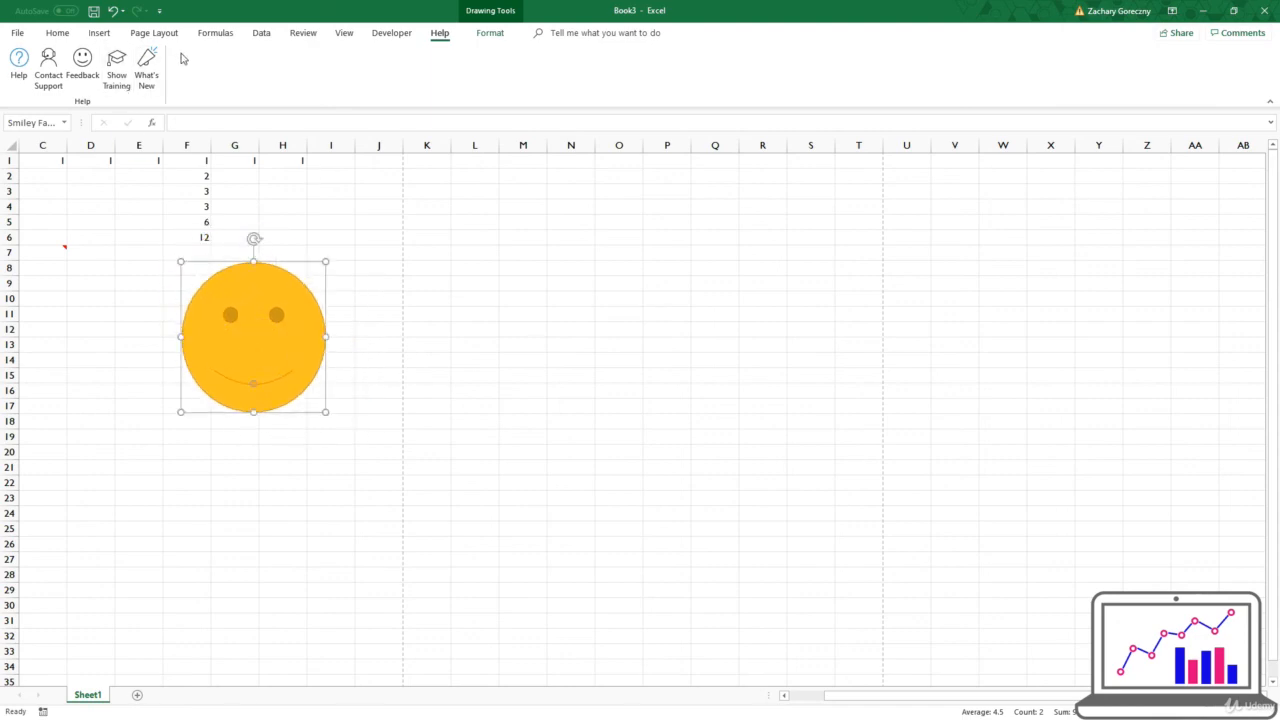
left_click(215, 92)
left_click(151, 297)
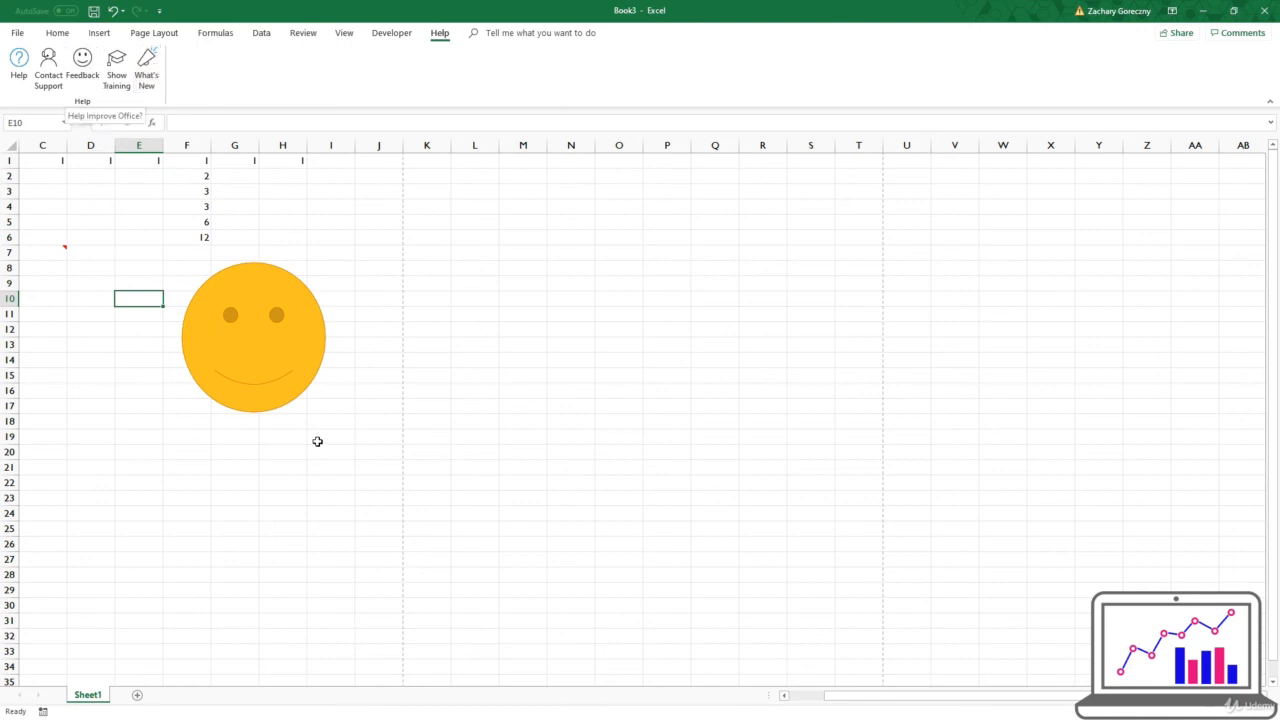
left_click(178, 257)
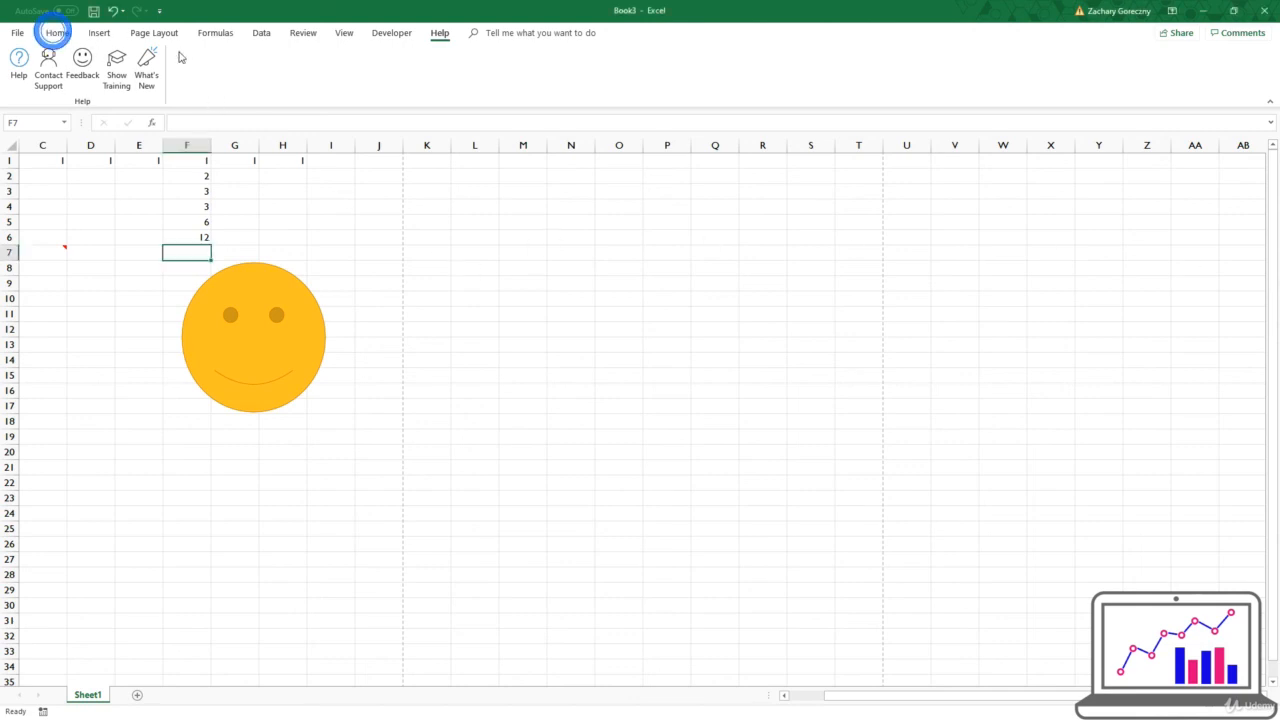
- Return to the home formatting commands and select the range F7:I17 around the smiley face
left_click(57, 33)
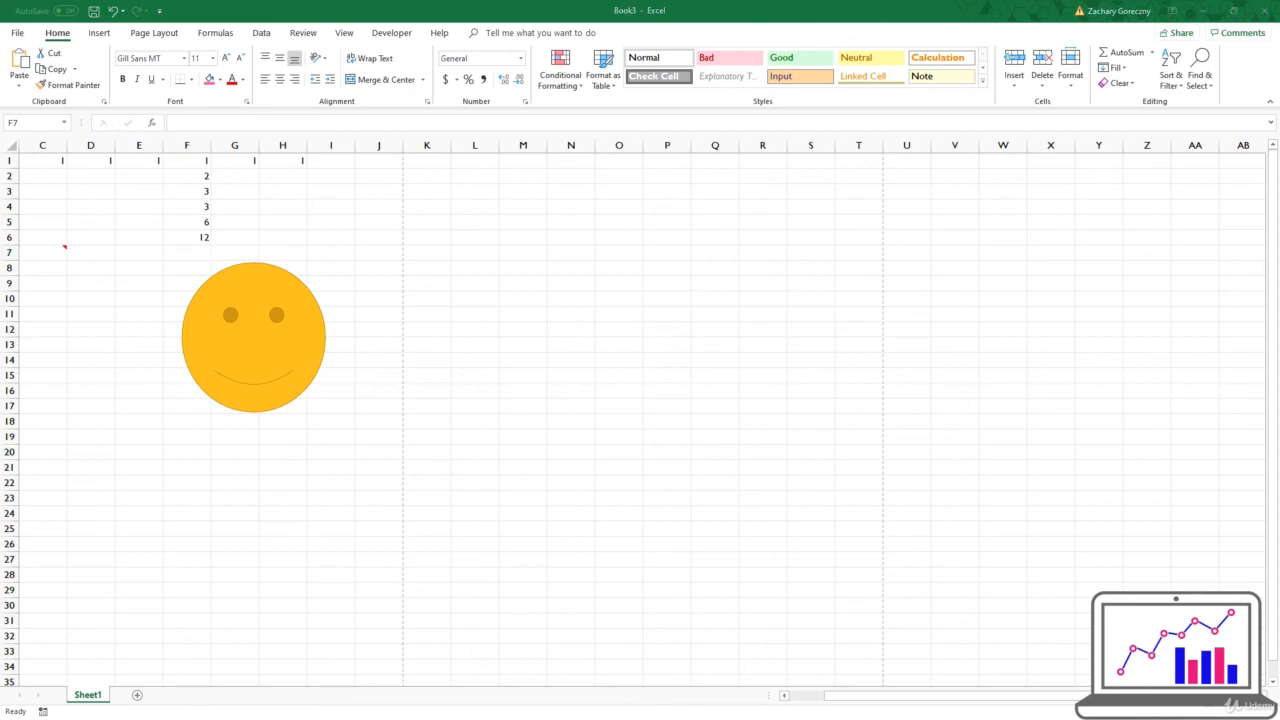
left_click(468, 296)
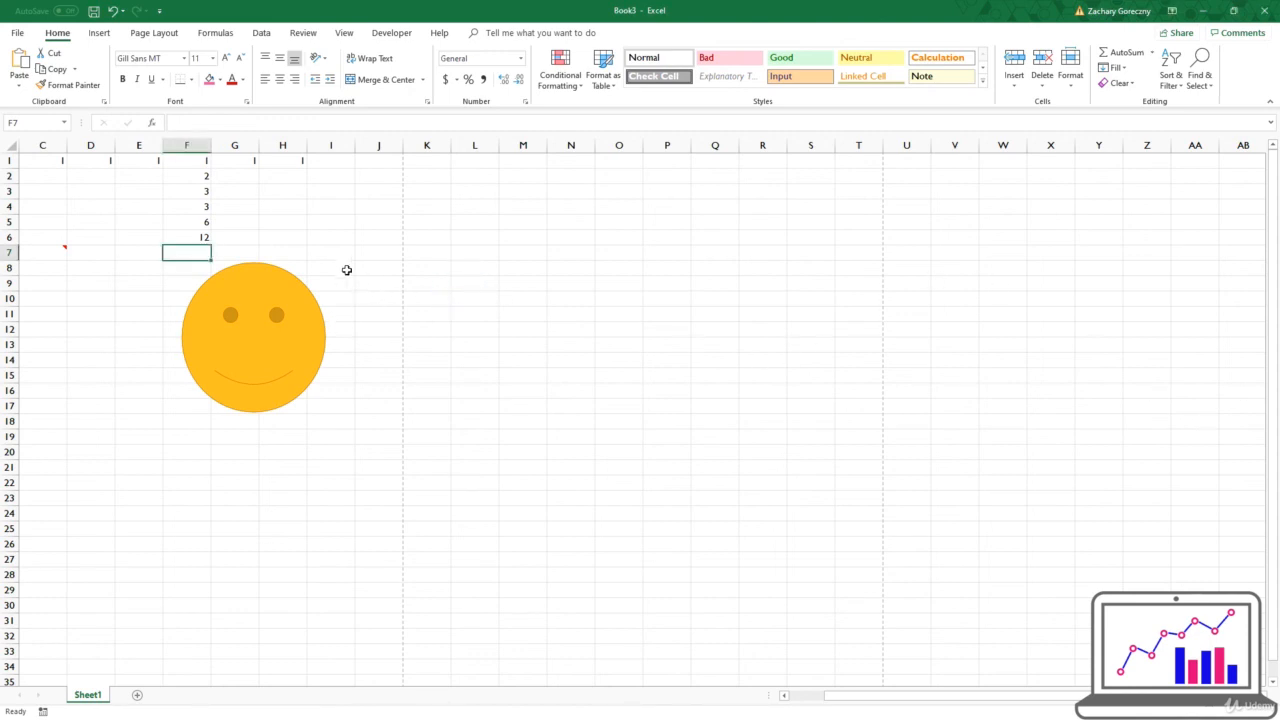
scroll(346, 270, "down", 5)
scroll(345, 268, "up", 5)
left_click_drag(193, 251, 343, 416)
left_click(342, 415)
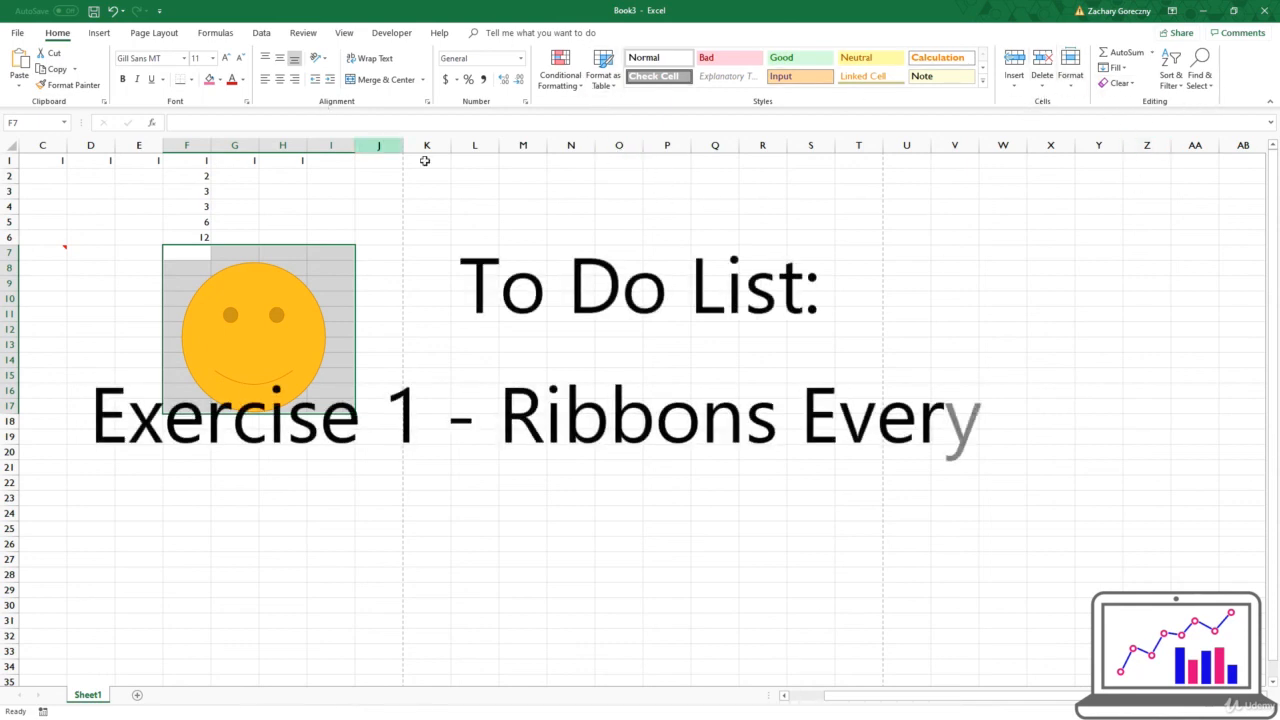
left_click(561, 64)
left_click(488, 299)
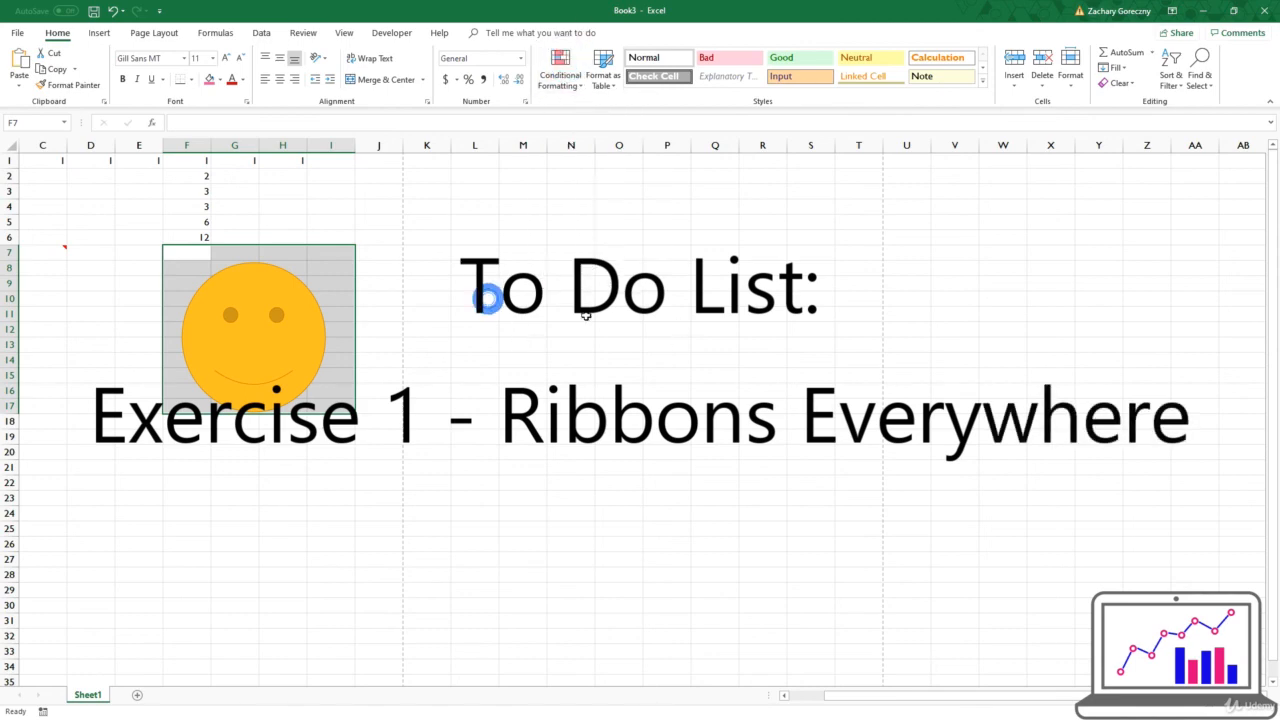